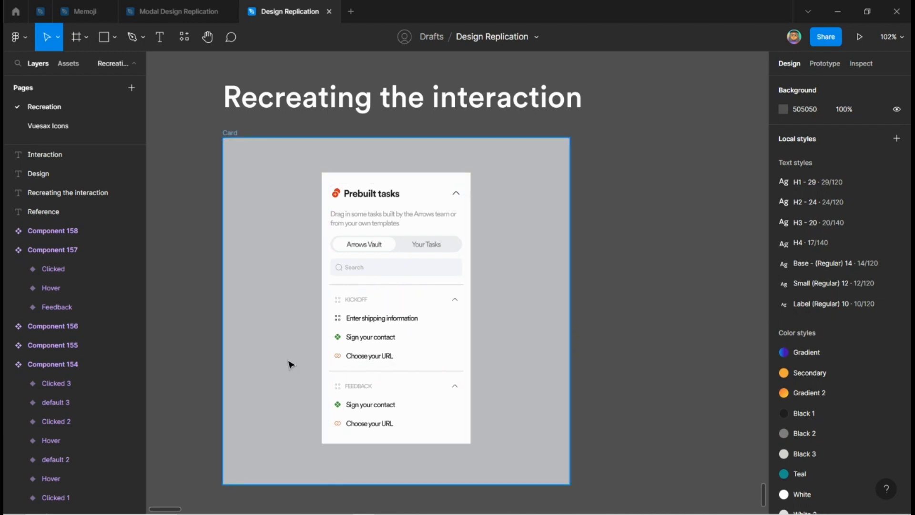
Look over the Design and Interaction sections with their component sets, and return to the card under "Recreating the interaction"
scroll(290, 365, down, 5)
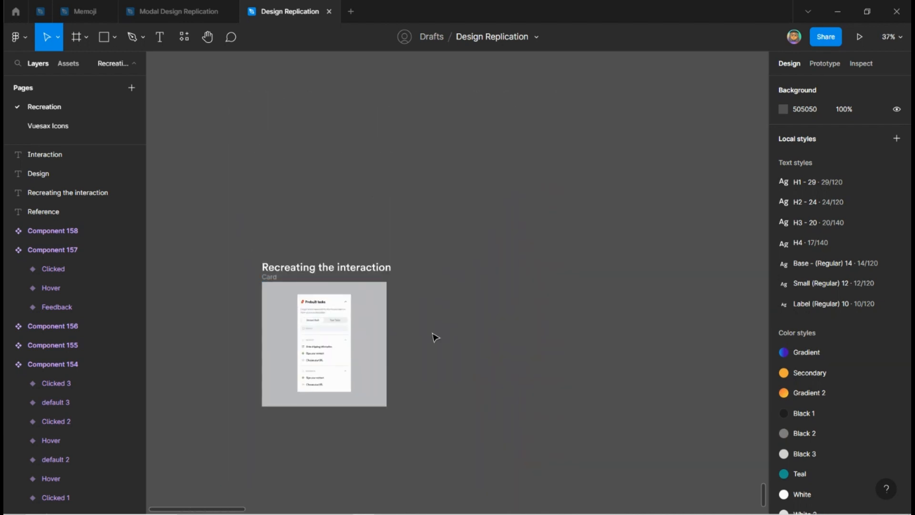
scroll(435, 337, up, 10)
scroll(438, 341, right, 5)
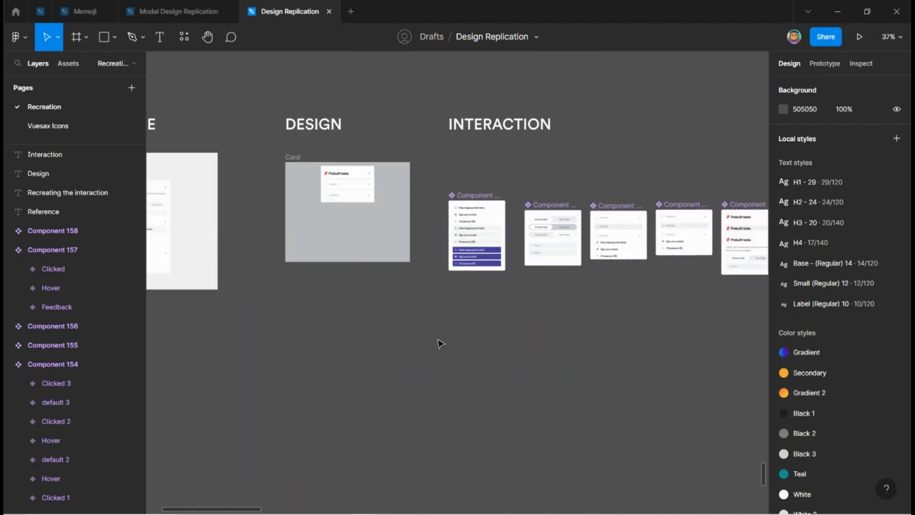
scroll(438, 343, right, 5)
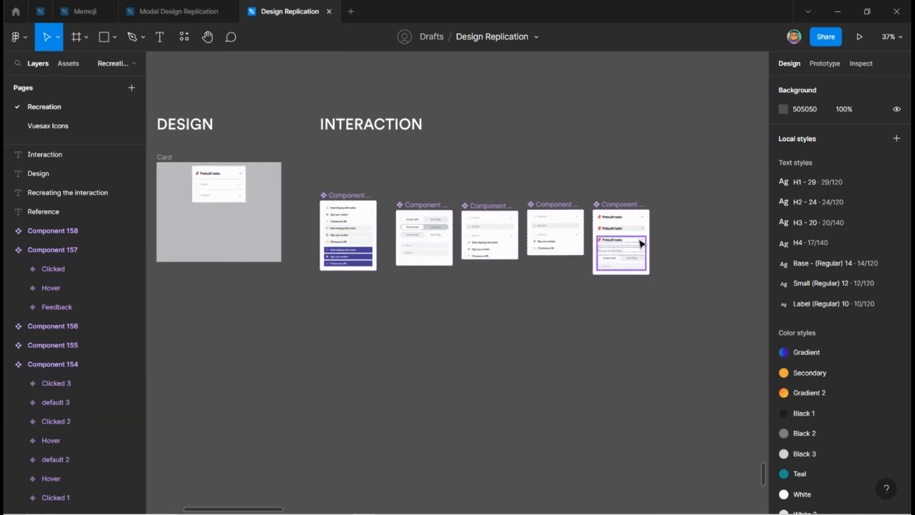
scroll(667, 248, down, 5)
scroll(664, 262, up, 3)
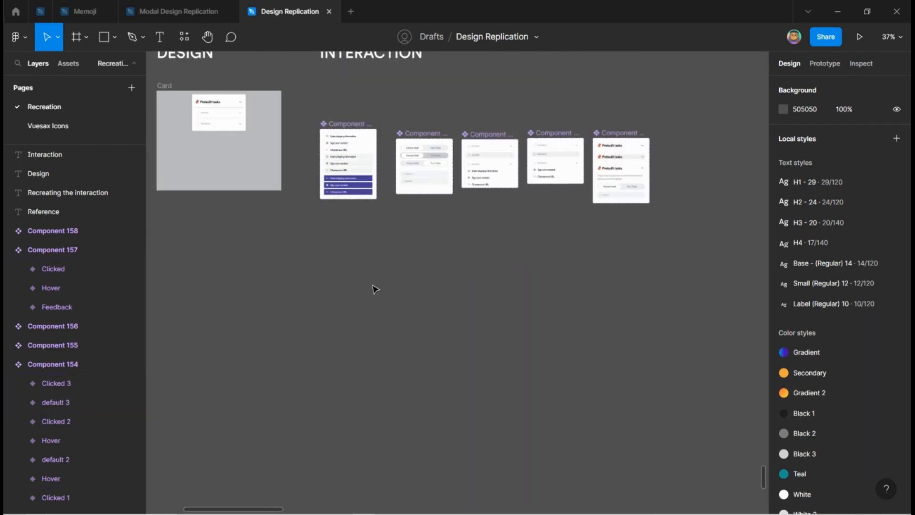
scroll(643, 286, down, 10)
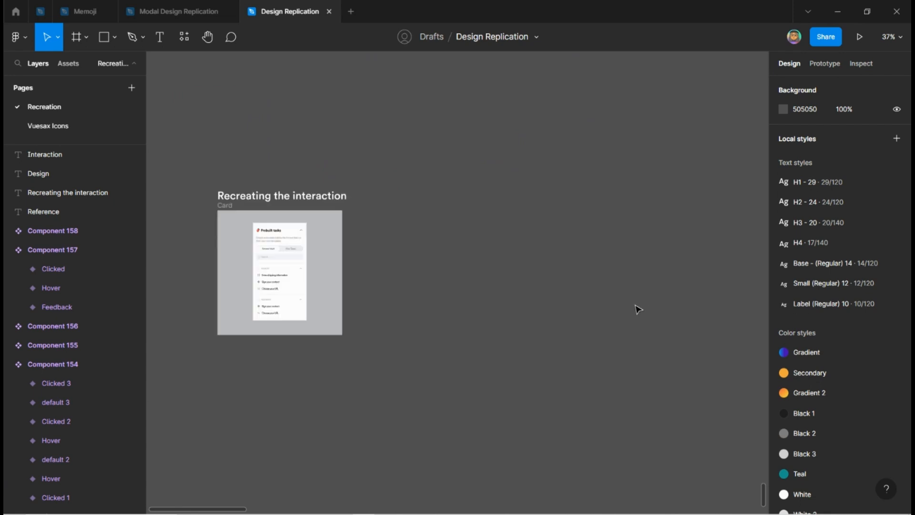
scroll(221, 225, up, 4)
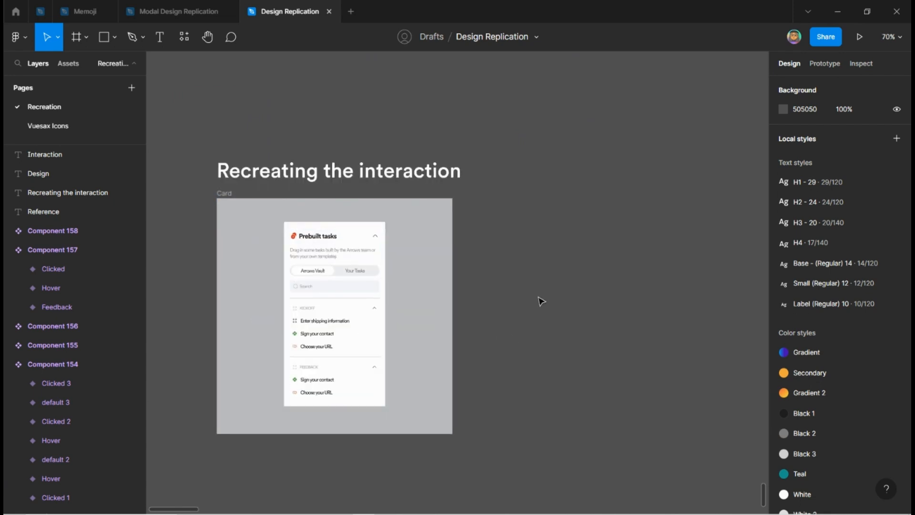
scroll(293, 257, up, 5)
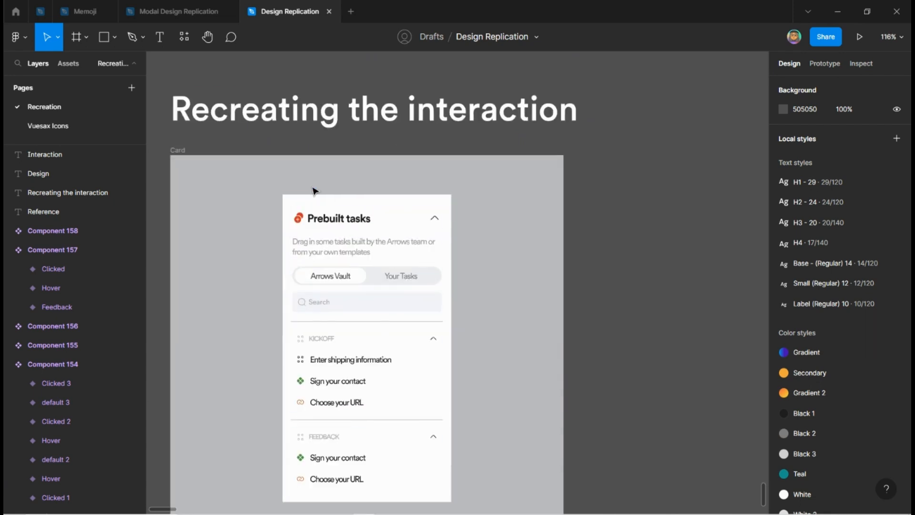
Inspect the "Prebuilt tasks" title row of the card, including its arrow icon and the auto layout frame holding them
ctrl+click(352, 229)
click(491, 228)
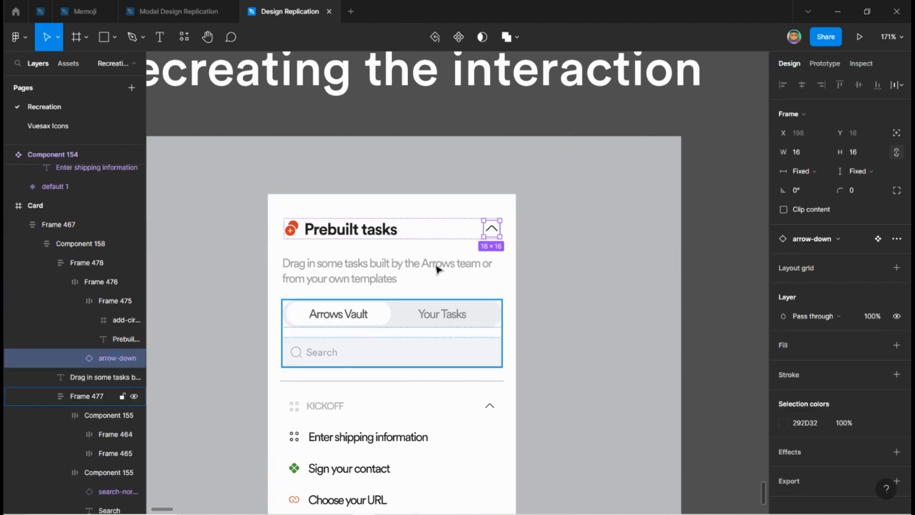
click(420, 232)
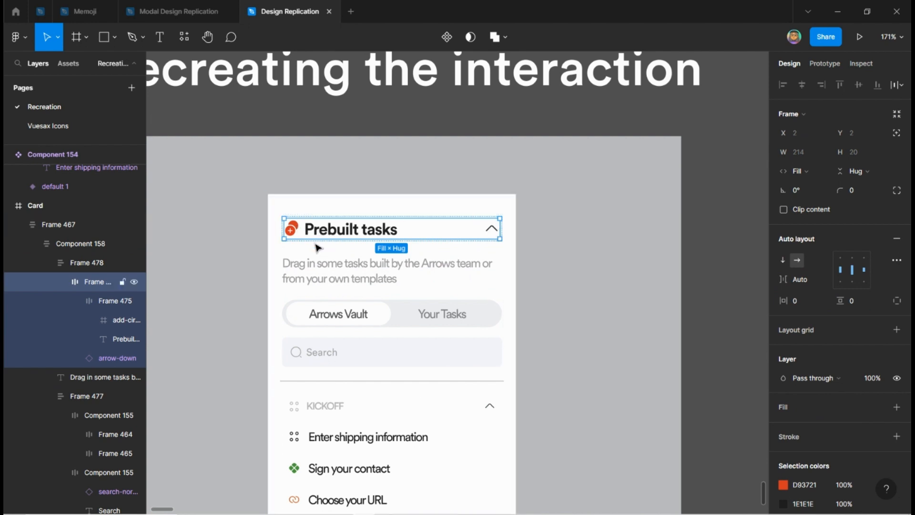
scroll(233, 240, down, 3)
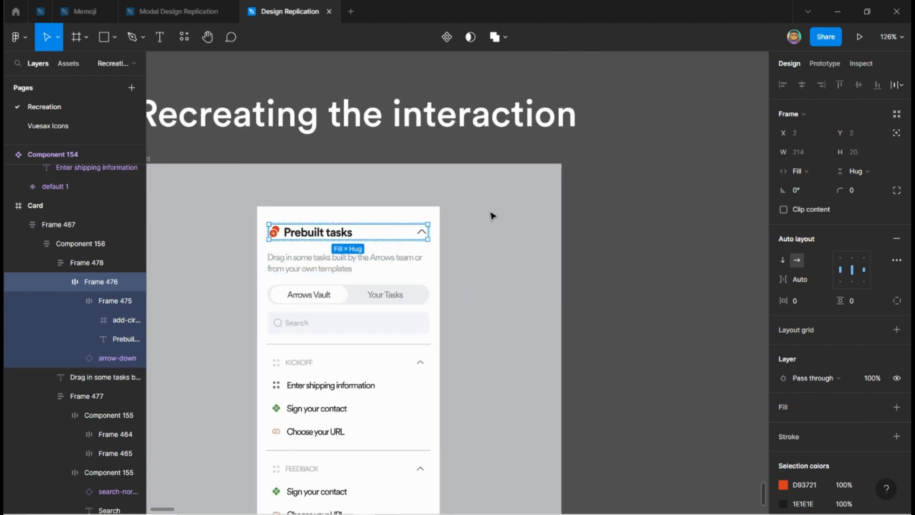
click(485, 239)
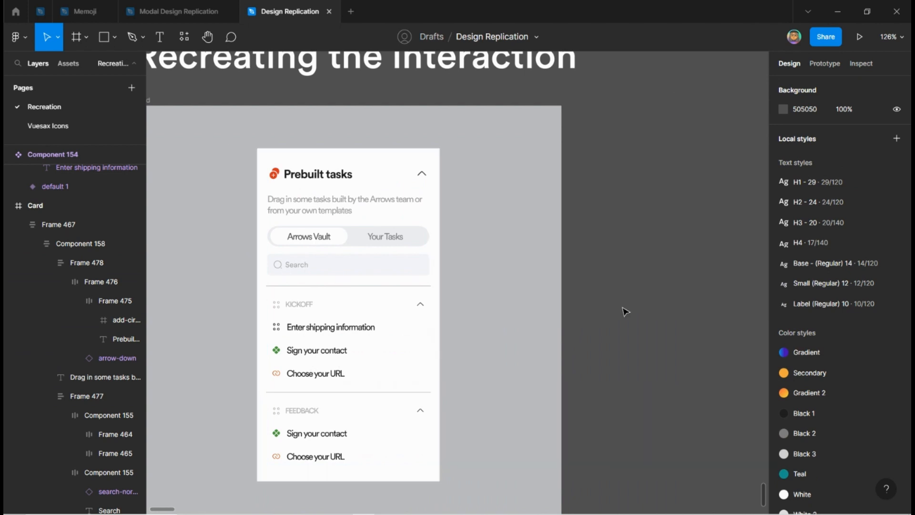
scroll(626, 310, down, 2)
scroll(362, 355, up, 3)
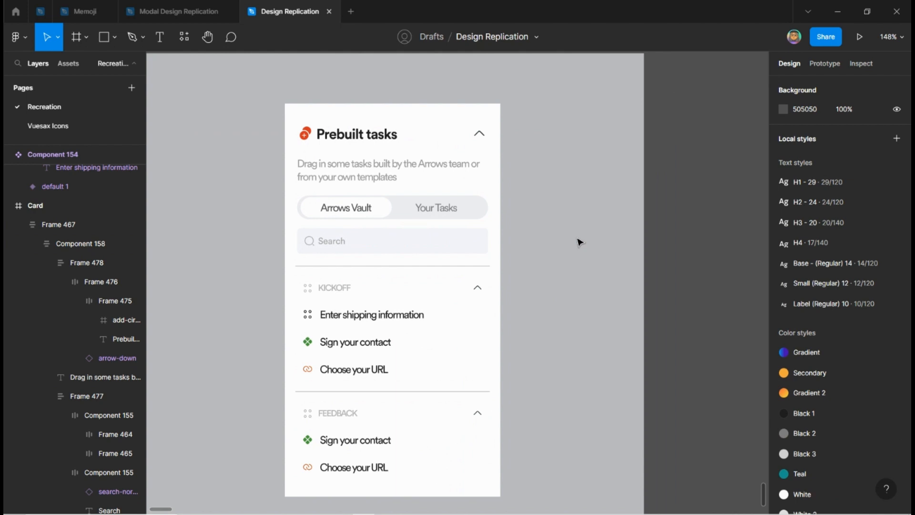
Inspect the nested frames for the description text, the tabs with search field, the title row and the Kickoff task list
ctrl+click(390, 173)
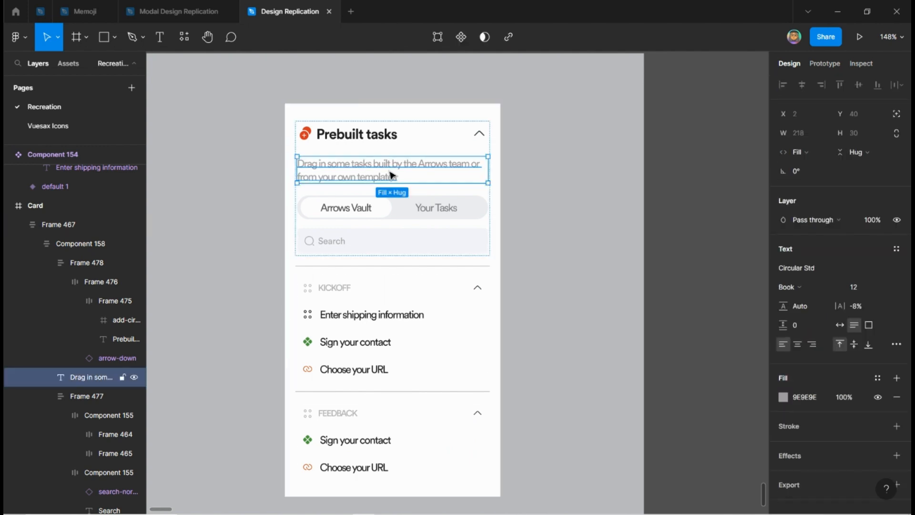
key(shift+Return)
key(shift+Return)
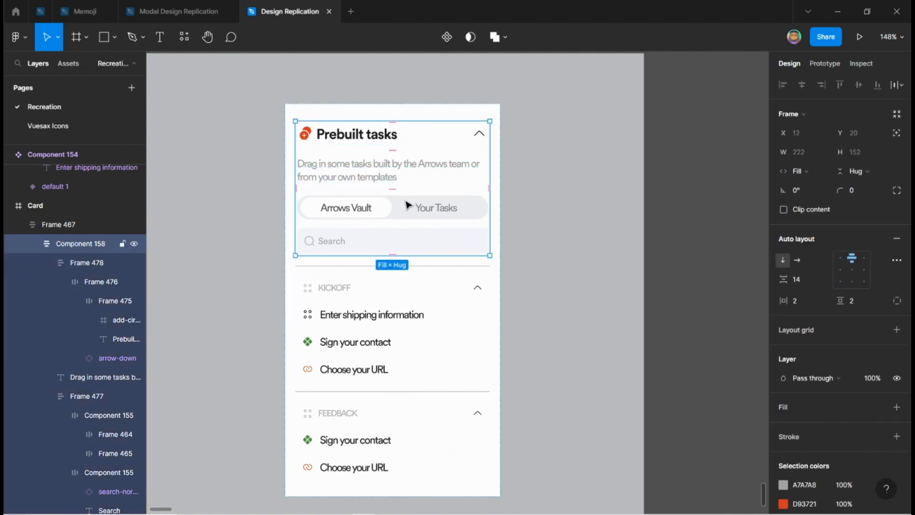
double_click(395, 208)
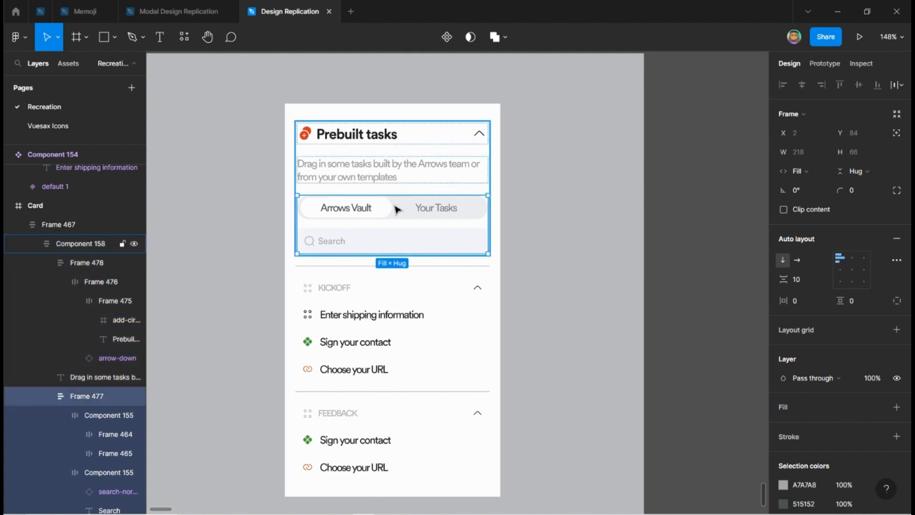
click(398, 177)
click(399, 139)
click(417, 289)
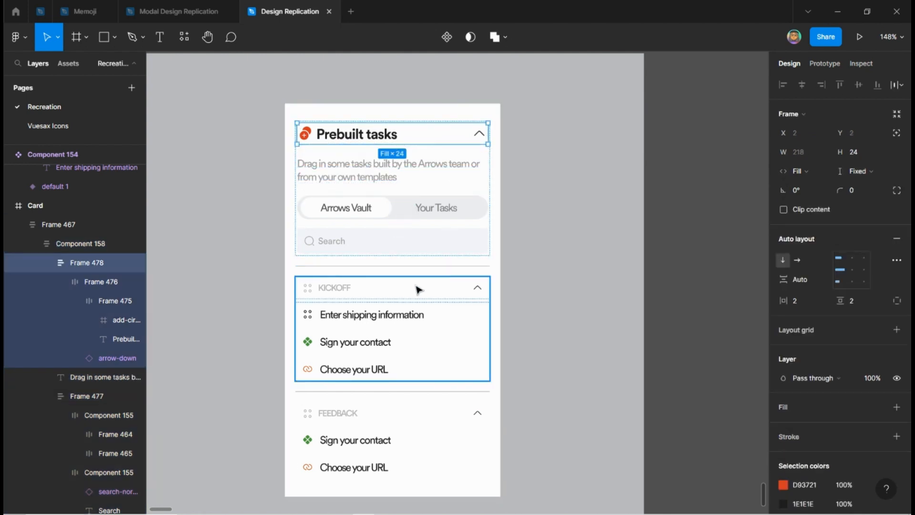
double_click(421, 321)
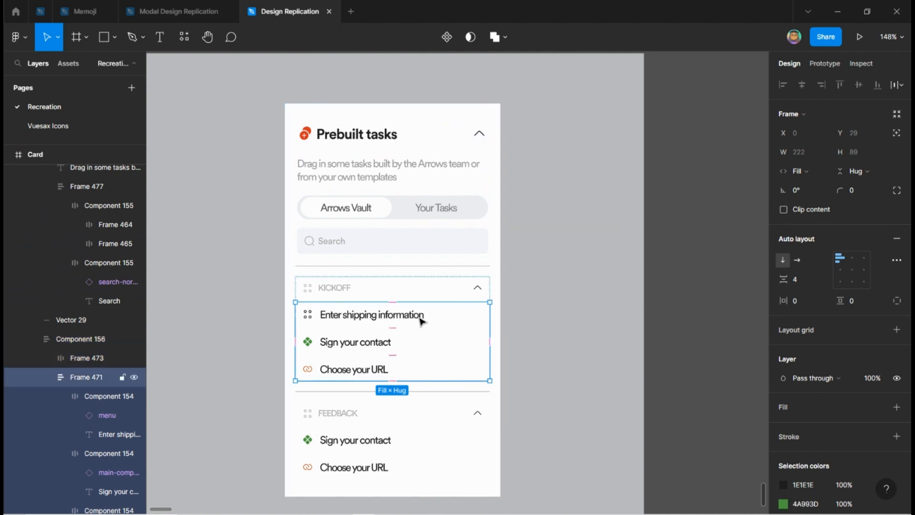
click(532, 230)
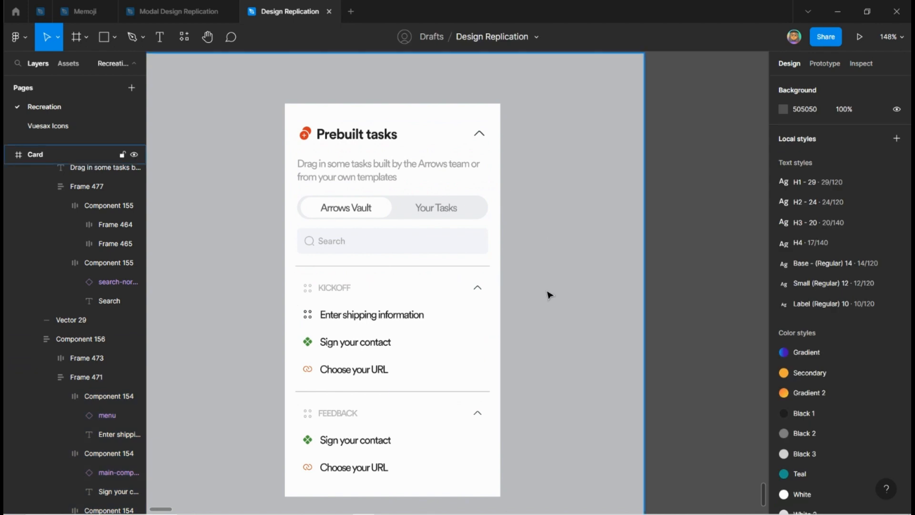
Examine the whole card up close, from the "Prebuilt tasks" header through the Kickoff and Feedback sections
scroll(538, 234, down, 2)
scroll(192, 214, down, 1)
scroll(186, 209, down, 2)
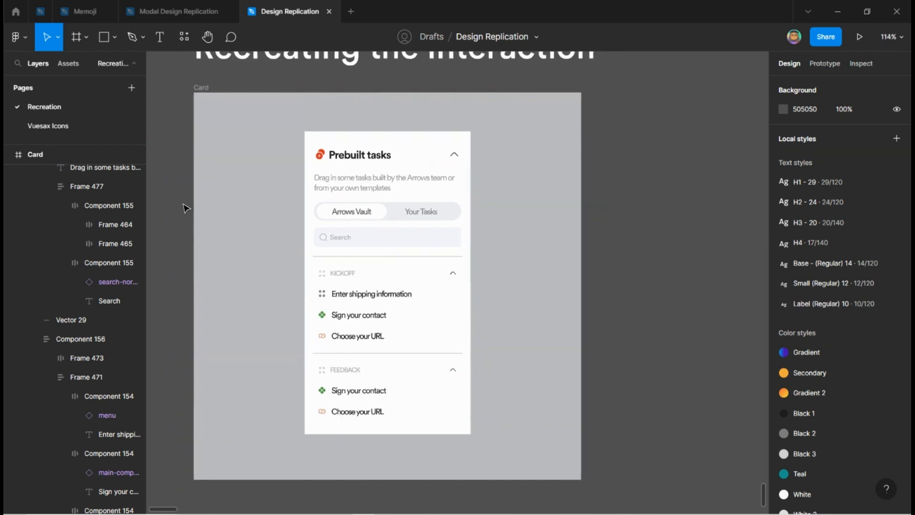
scroll(187, 217, up, 1)
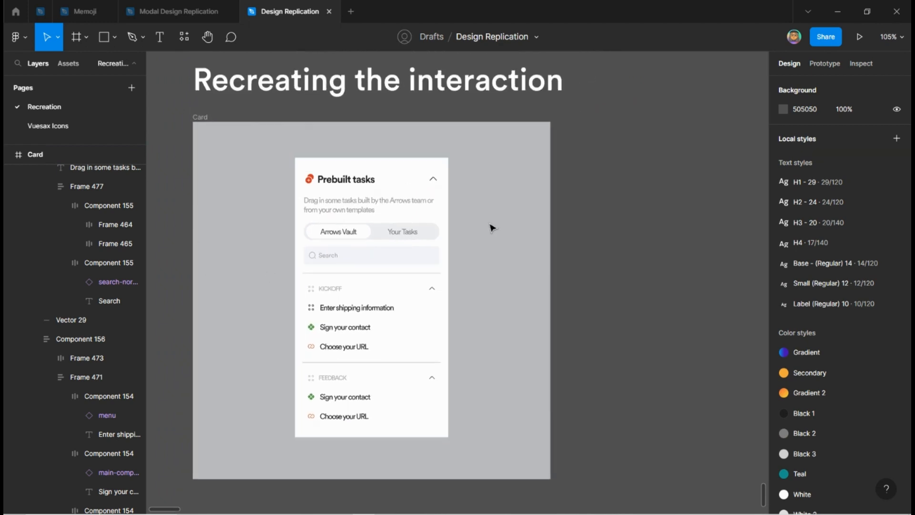
scroll(336, 197, up, 3)
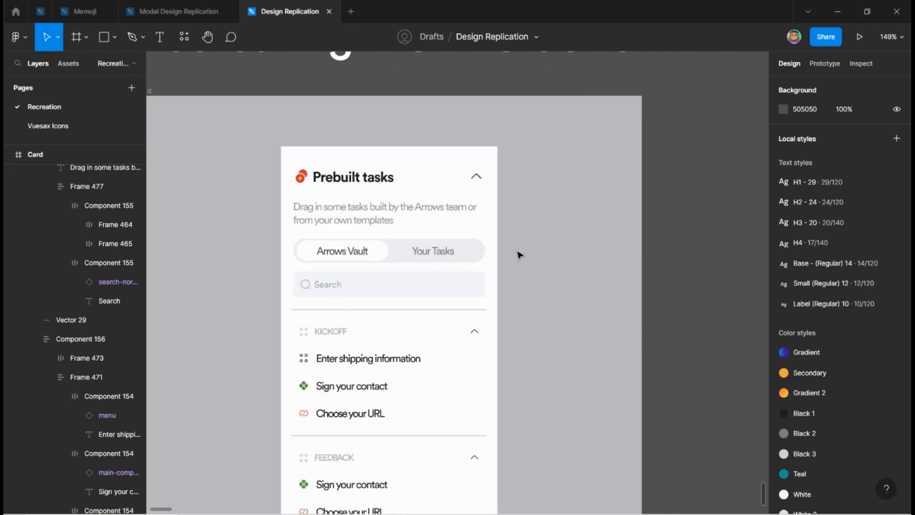
scroll(524, 286, down, 1)
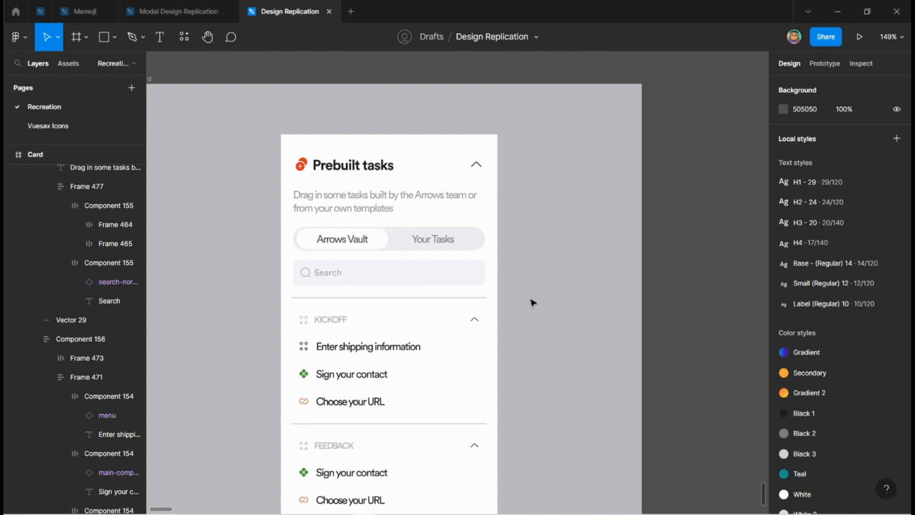
scroll(340, 276, down, 2)
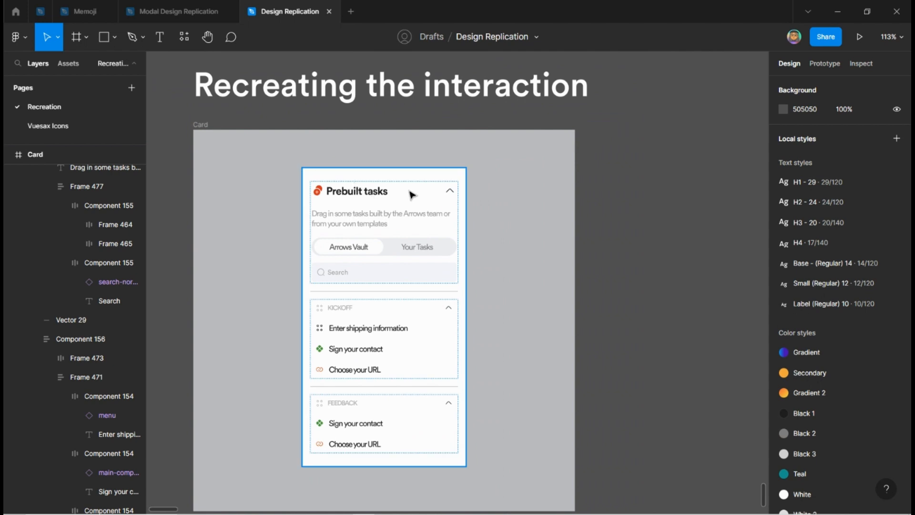
scroll(364, 197, up, 4)
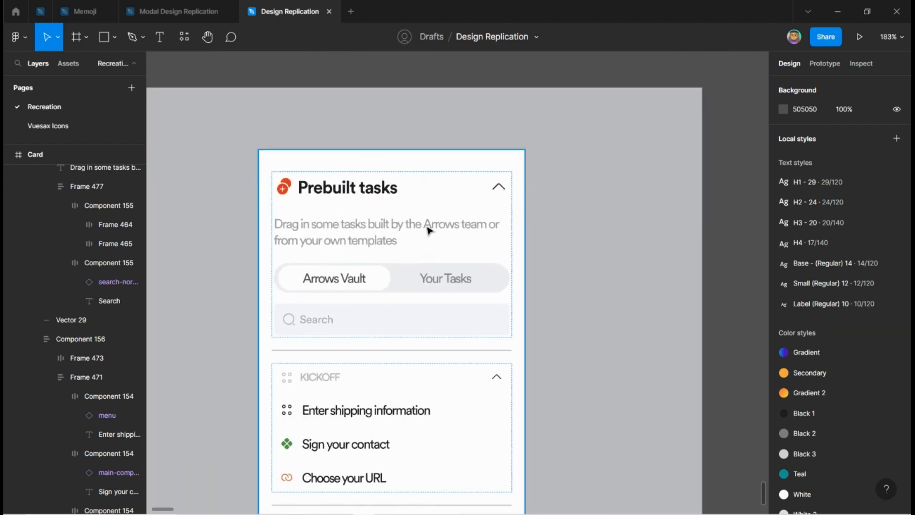
scroll(495, 281, down, 3)
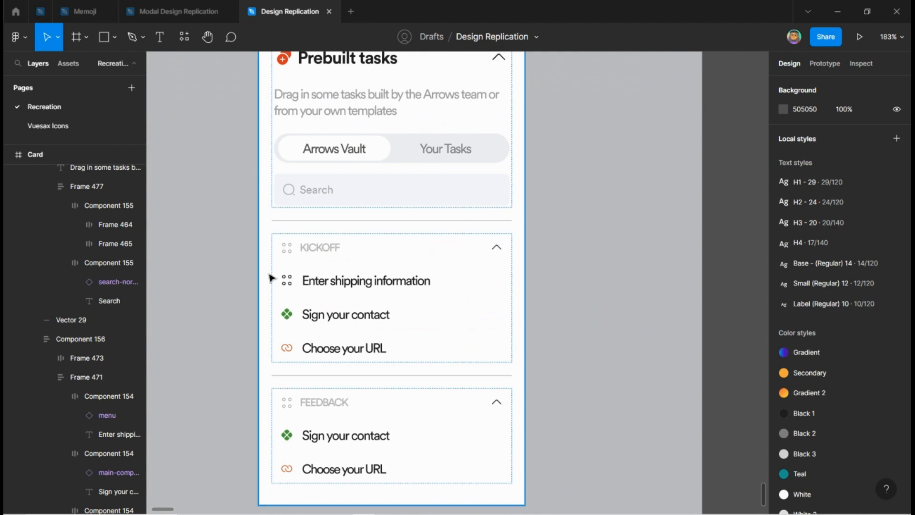
scroll(425, 298, down, 4)
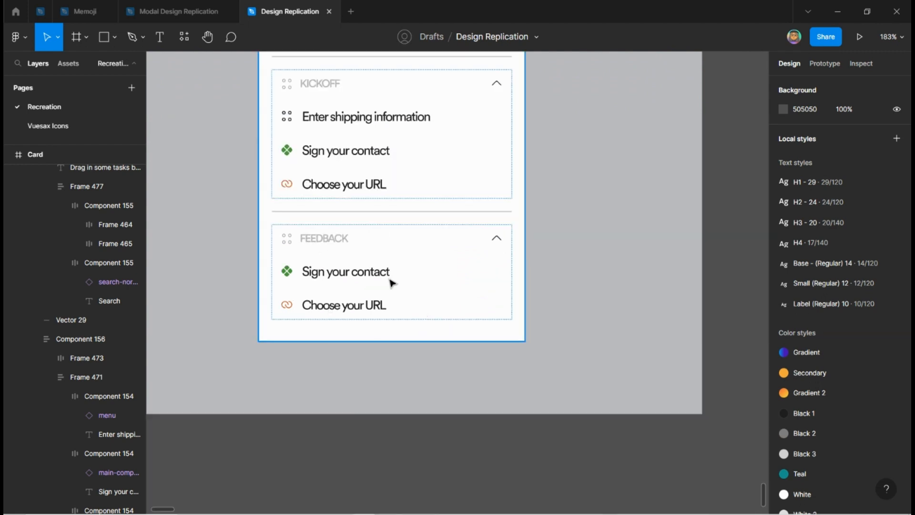
scroll(461, 328, down, 3)
scroll(364, 382, up, 2)
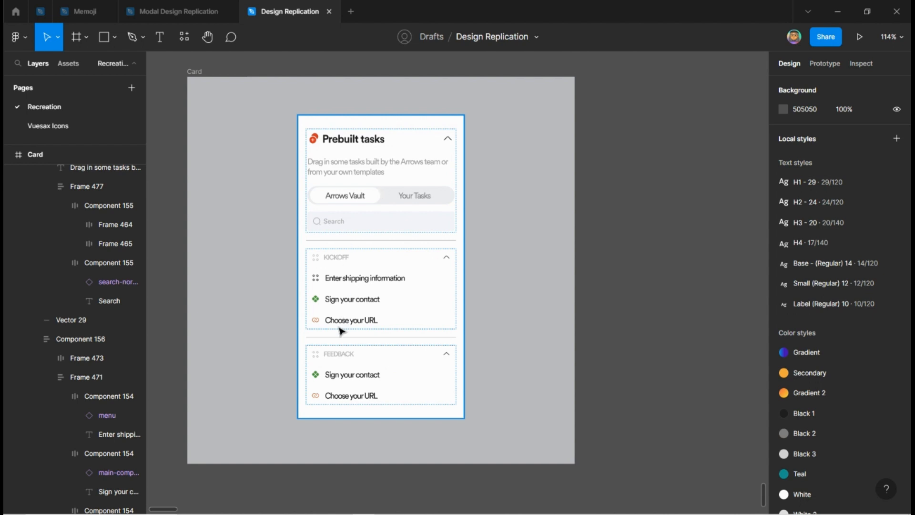
Inspect the card's three main auto layout sections one after another: the "Prebuilt tasks" header, Kickoff and Feedback
click(353, 159)
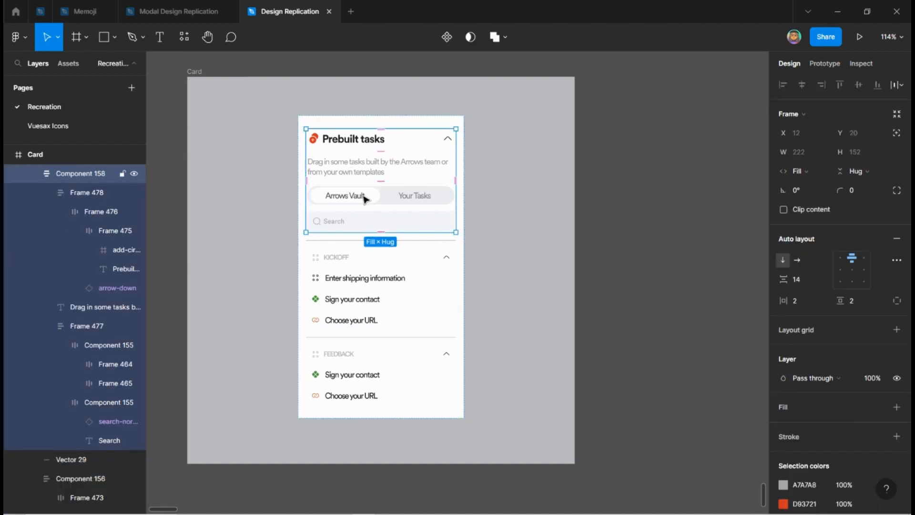
scroll(380, 141, up, 3)
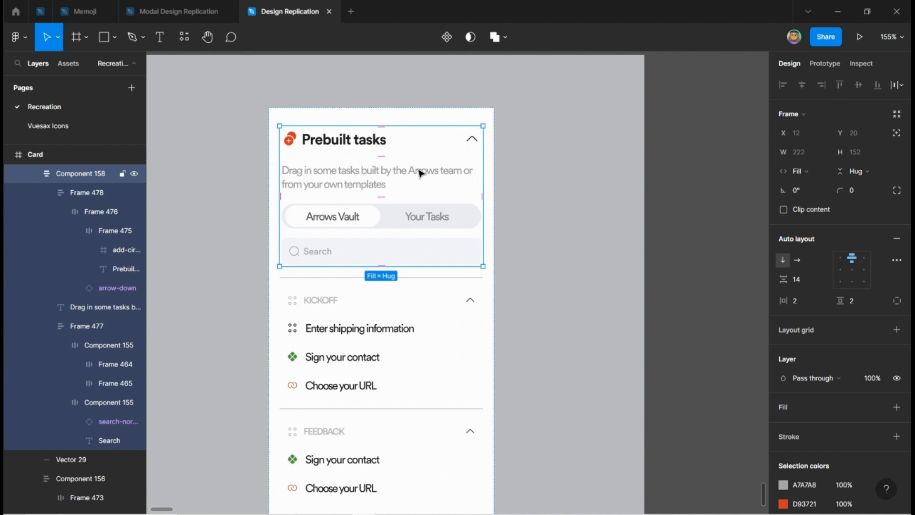
scroll(420, 173, down, 5)
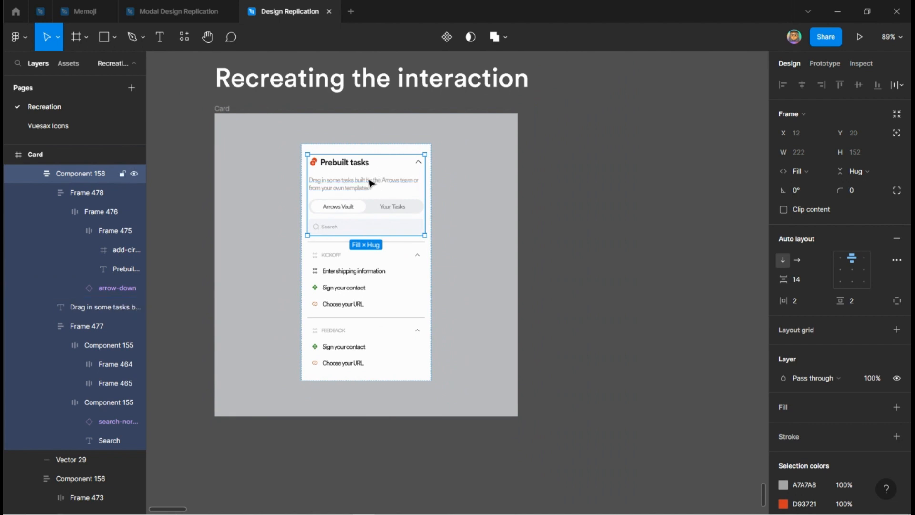
scroll(368, 181, up, 3)
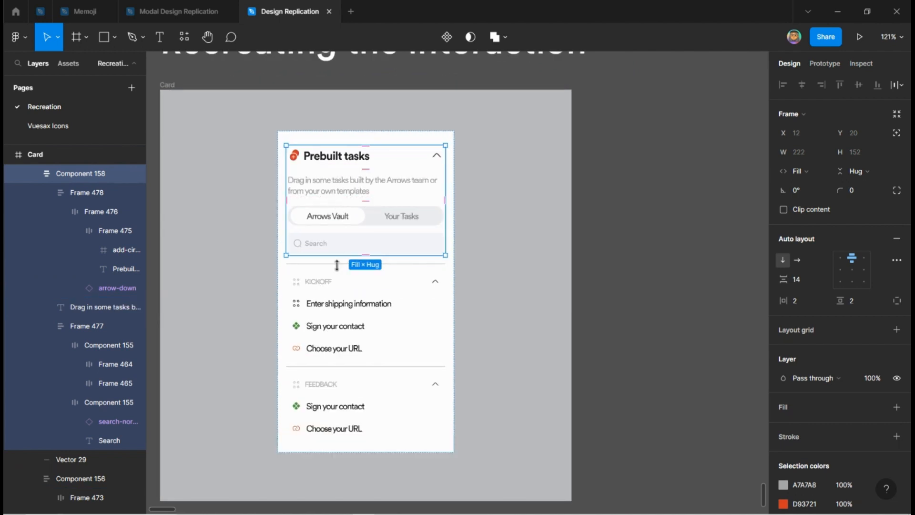
click(338, 307)
click(340, 392)
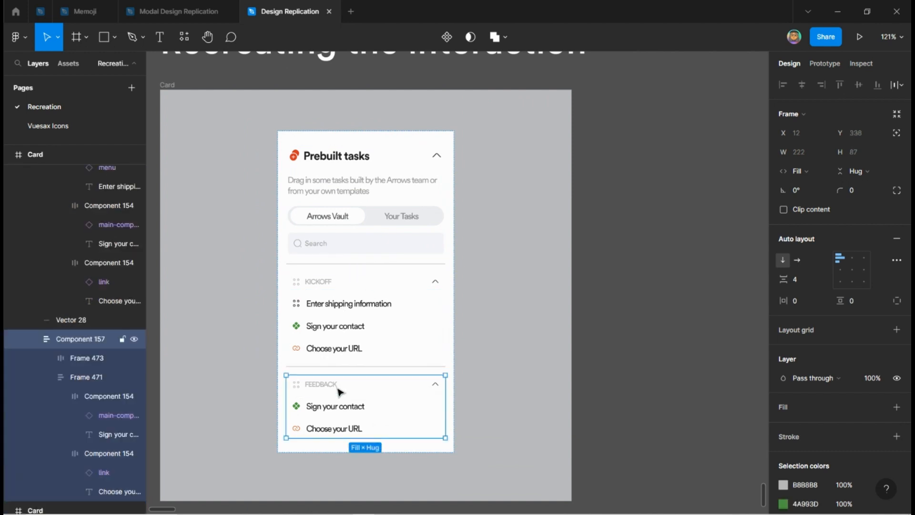
click(337, 303)
click(343, 175)
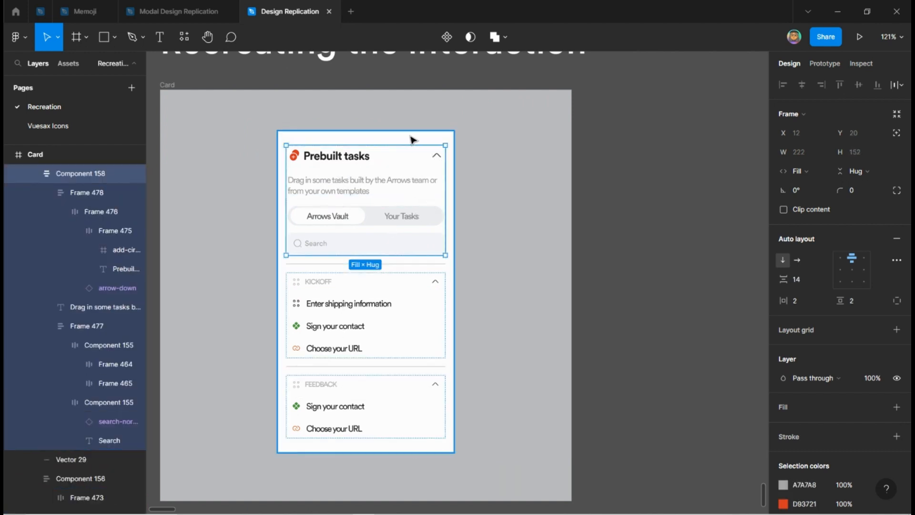
click(371, 292)
click(388, 407)
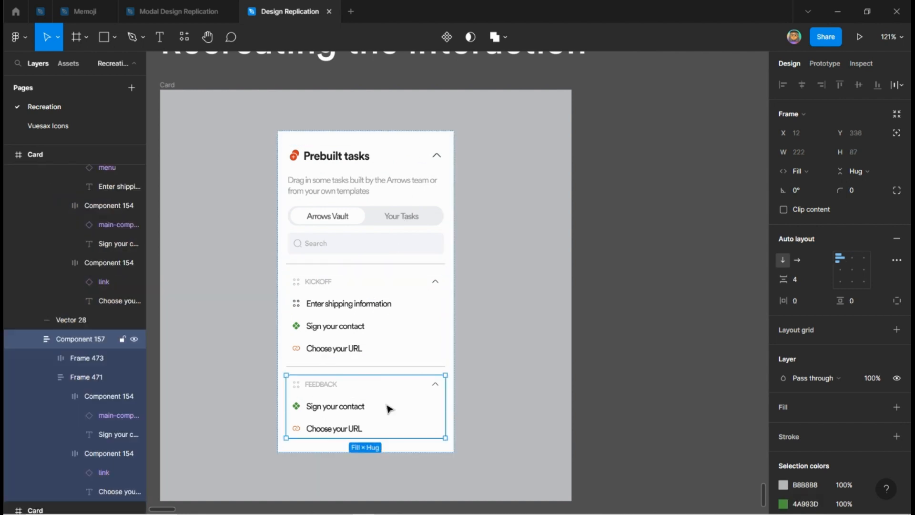
click(334, 314)
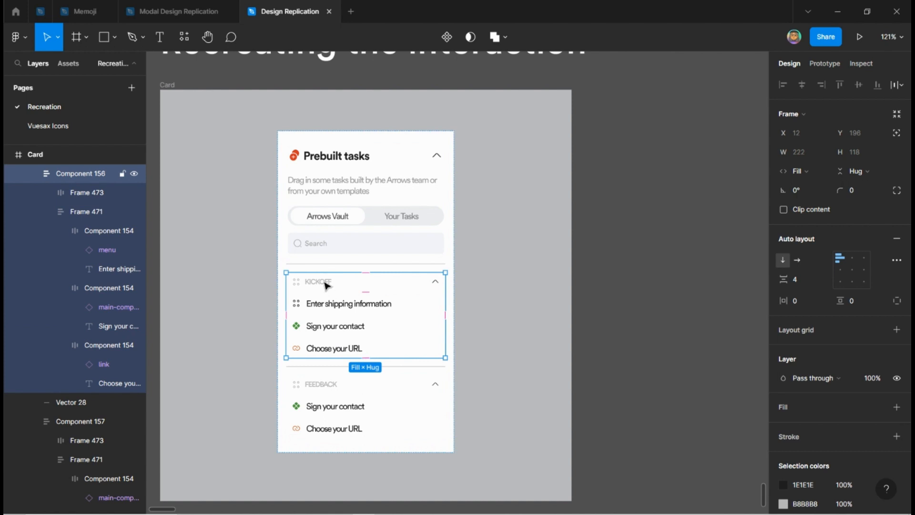
Copy the card's "Prebuilt tasks" header section and paste it onto the empty canvas beside the Card frame
click(340, 222)
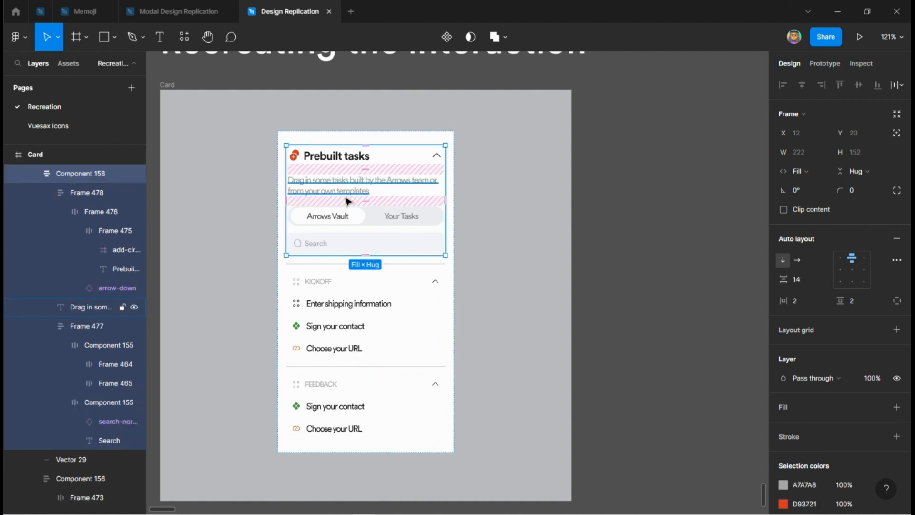
scroll(266, 201, down, 1)
click(606, 185)
scroll(602, 205, right, 4)
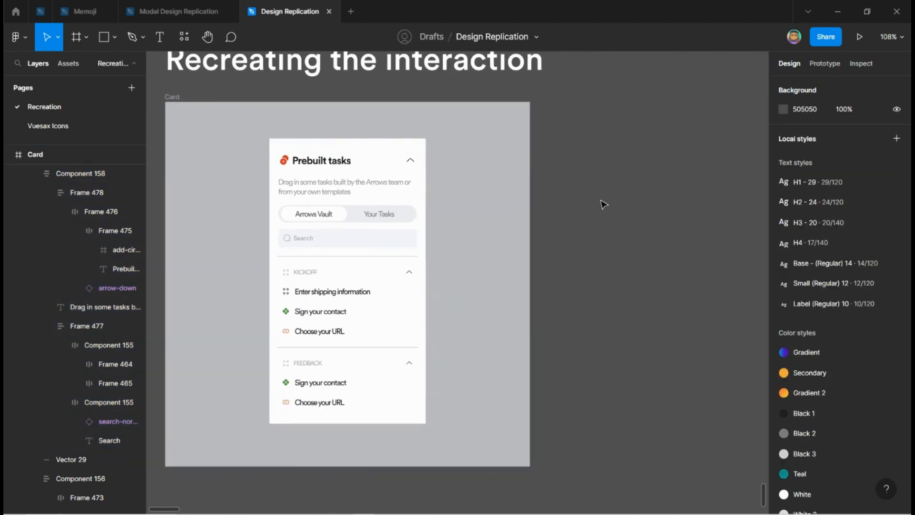
right_click(428, 177)
click(460, 187)
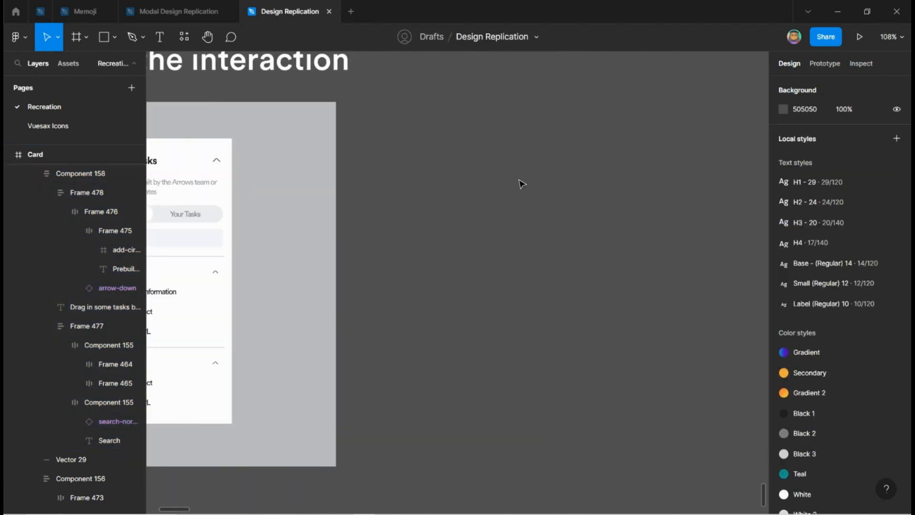
click(598, 210)
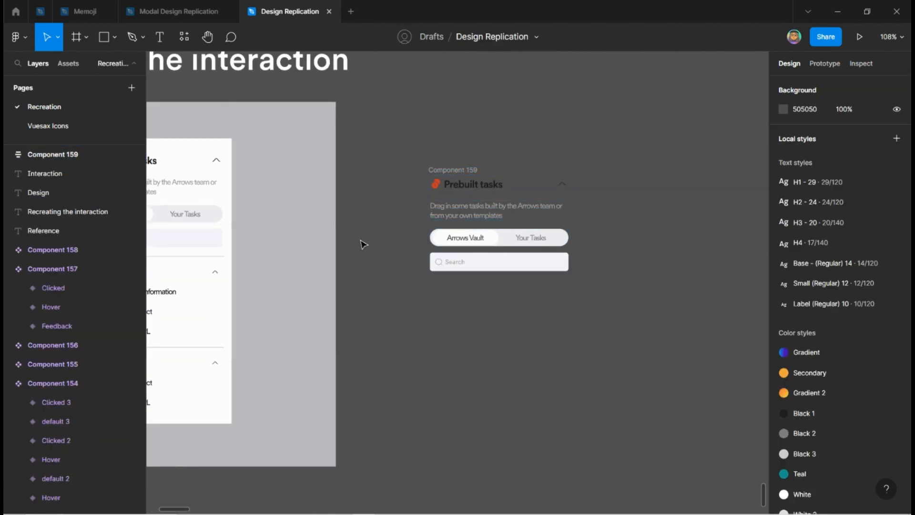
Draw a frame of about 901 × 569 around the pasted header section, aligned with the Card frame
scroll(582, 273, down, 3)
scroll(582, 274, right, 2)
key(f)
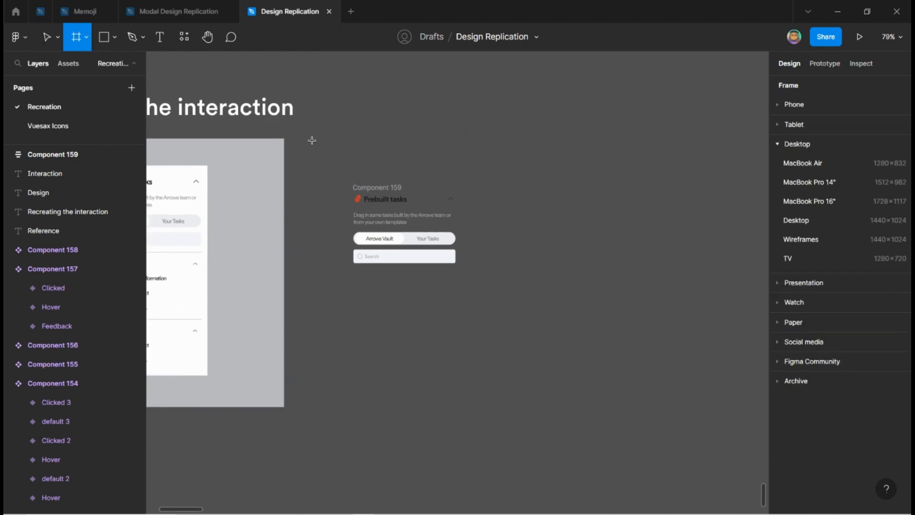
drag(309, 138, 731, 406)
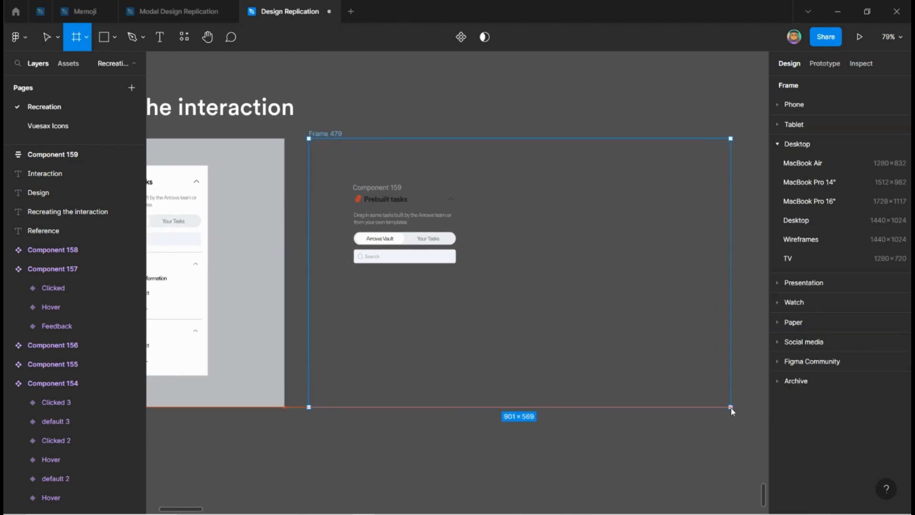
click(579, 106)
scroll(588, 204, left, 2)
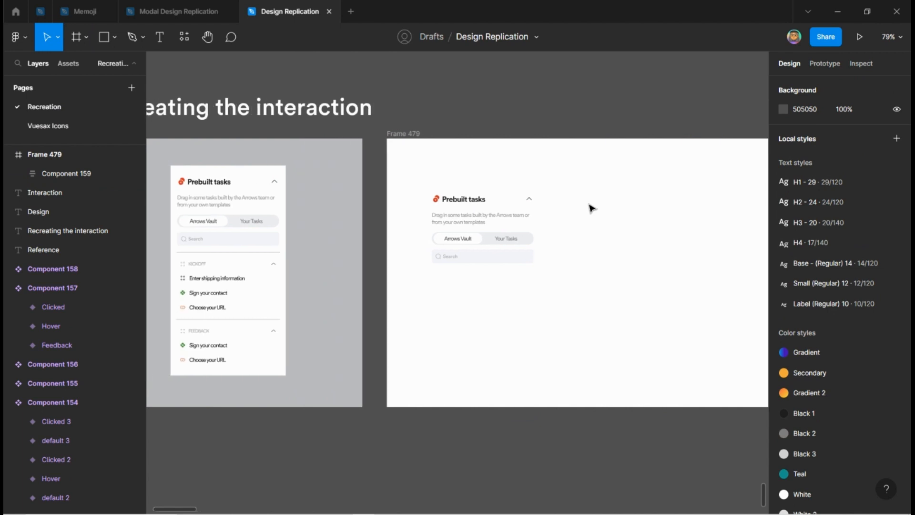
Move the pasted "Prebuilt tasks" header section closer to the upper-left corner of the new frame
click(494, 218)
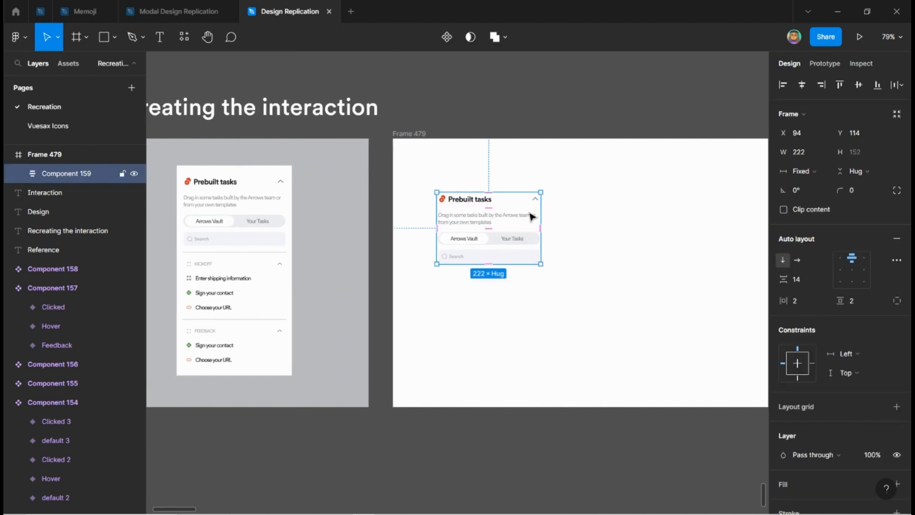
scroll(493, 210, up, 5)
scroll(653, 231, up, 2)
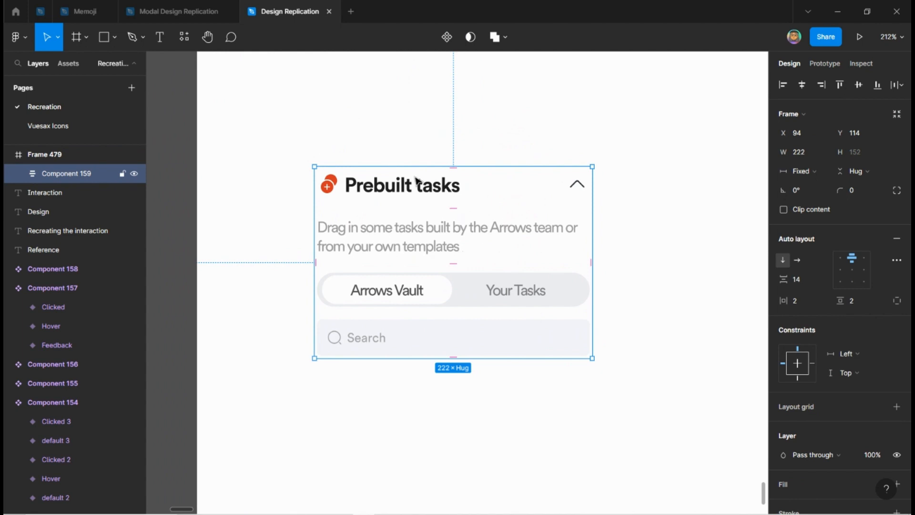
scroll(251, 304, down, 1)
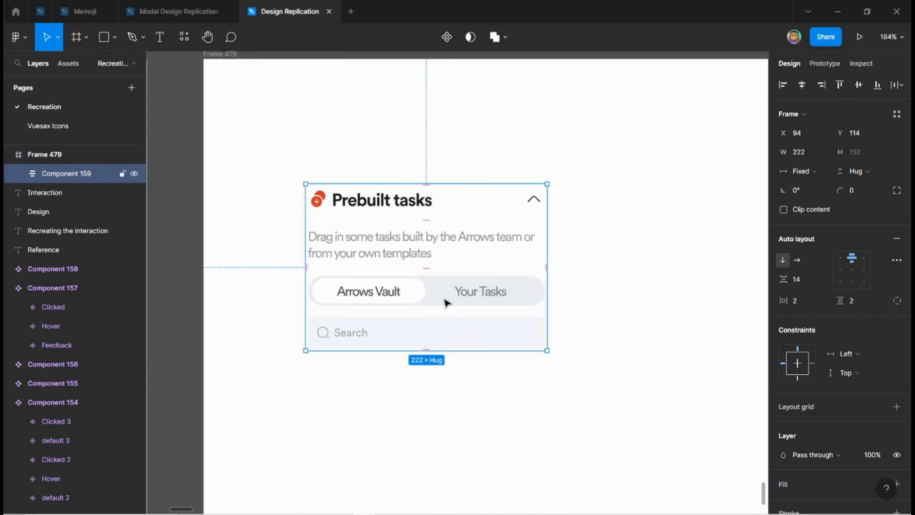
scroll(252, 313, down, 3)
drag(329, 261, 315, 216)
click(462, 211)
scroll(293, 211, up, 3)
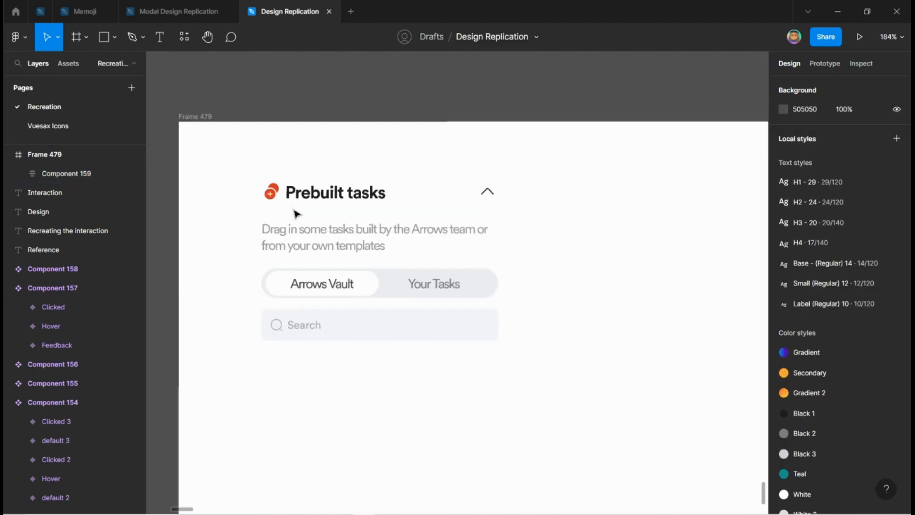
Copy the Search field nested in the pasted header section and paste it onto the empty canvas above the frame
double_click(329, 294)
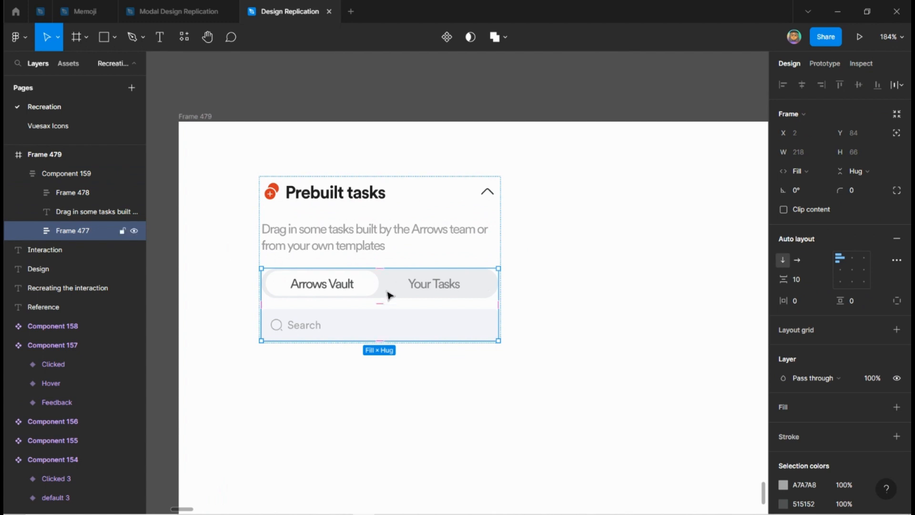
double_click(339, 325)
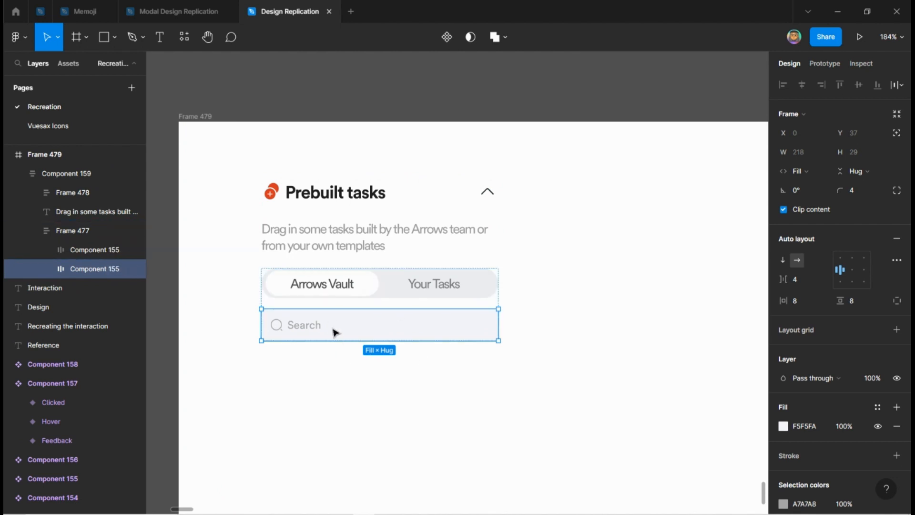
scroll(228, 267, down, 3)
scroll(228, 267, down, 2)
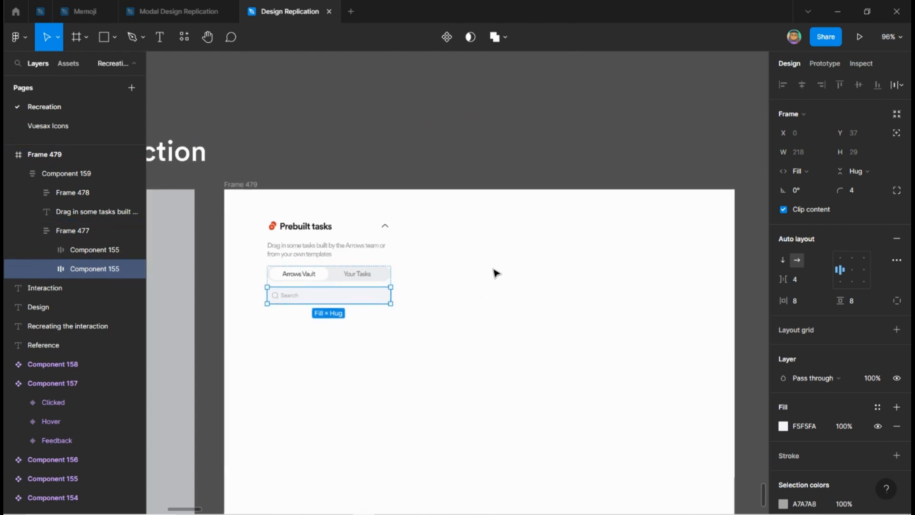
click(525, 143)
right_click(519, 143)
click(548, 150)
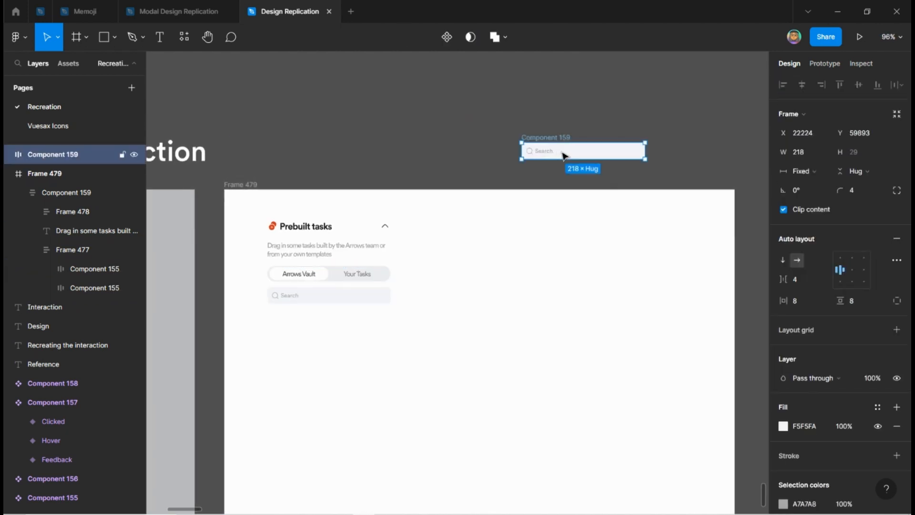
Move the Search field copy into the new frame, beside the header section at X 386, Y 57
drag(558, 154, 485, 233)
scroll(541, 211, up, 2)
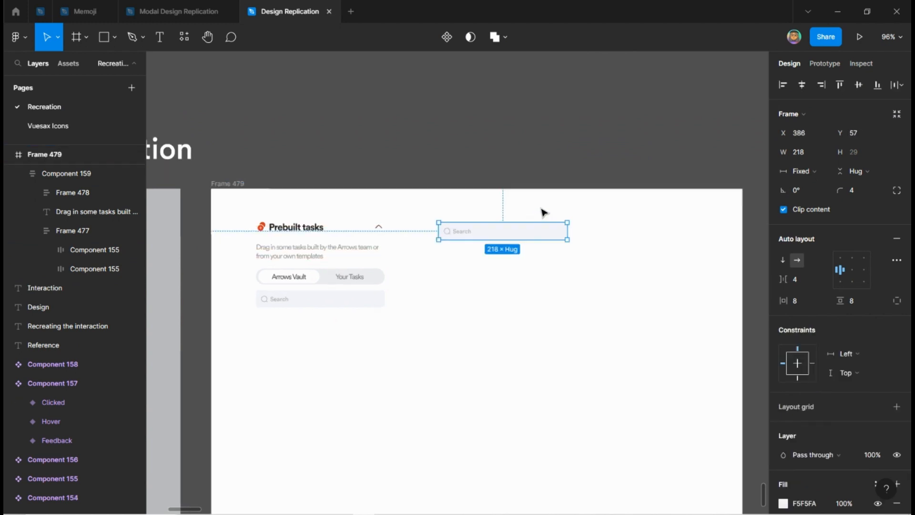
scroll(487, 173, down, 1)
click(411, 137)
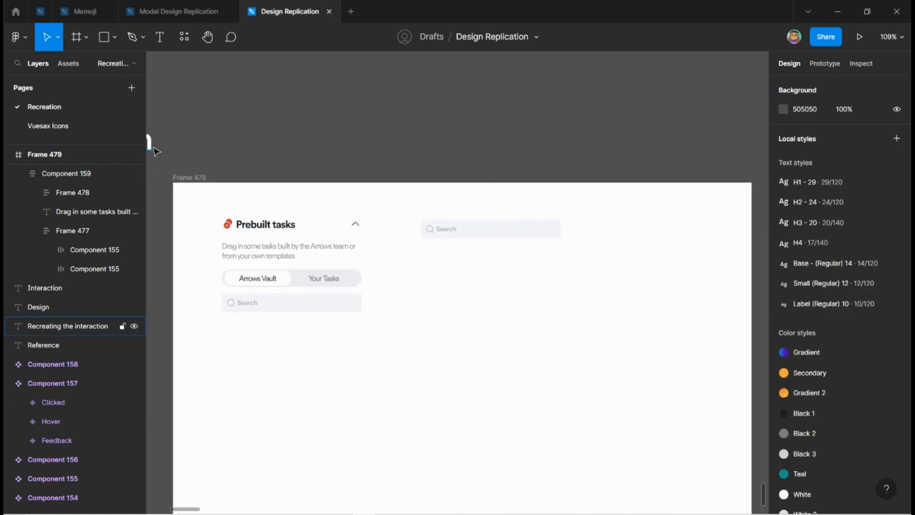
Duplicate the "Recreating the interaction" heading above the new frame and change the copy's text to "Search bar"
drag(152, 147, 596, 155)
drag(370, 155, 476, 153)
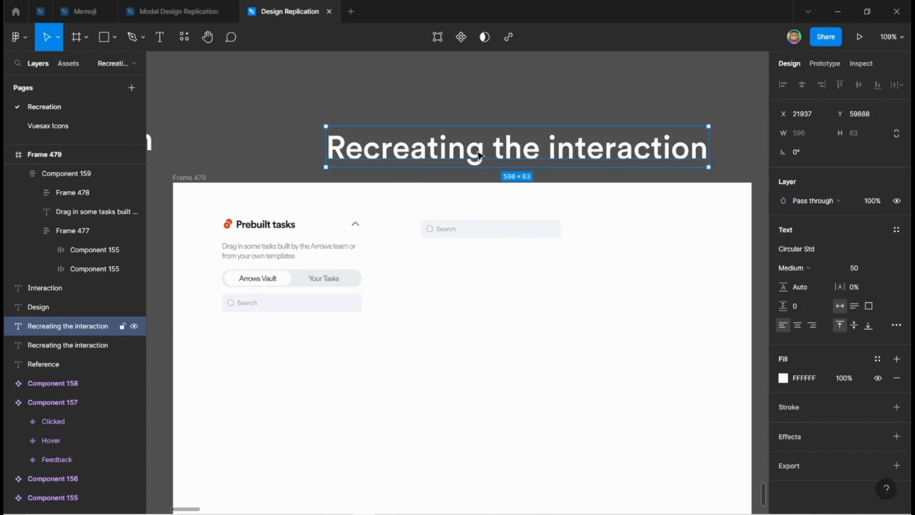
double_click(477, 152)
text(Search bar)
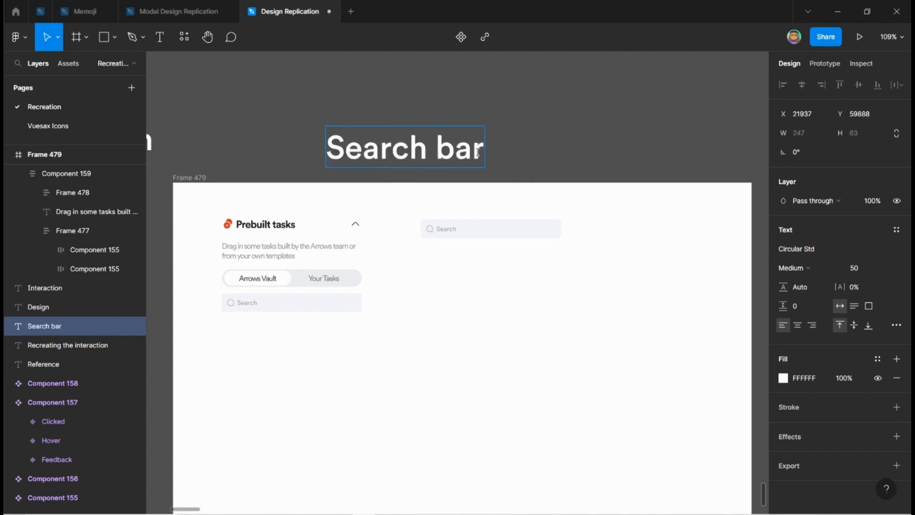
key(Escape)
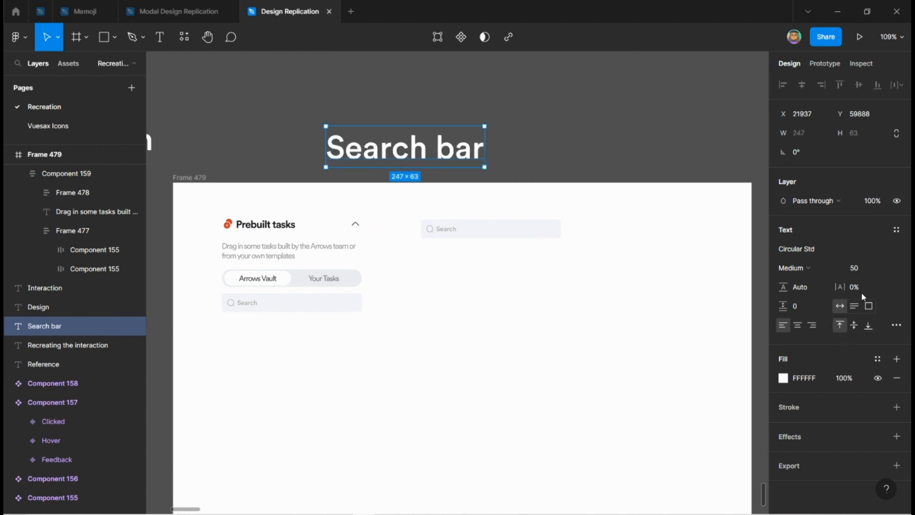
Set the "Search bar" heading's font size to 24 and its fill color to 121212
click(864, 270)
text(24)
key(Return)
click(822, 378)
text(121212)
key(Return)
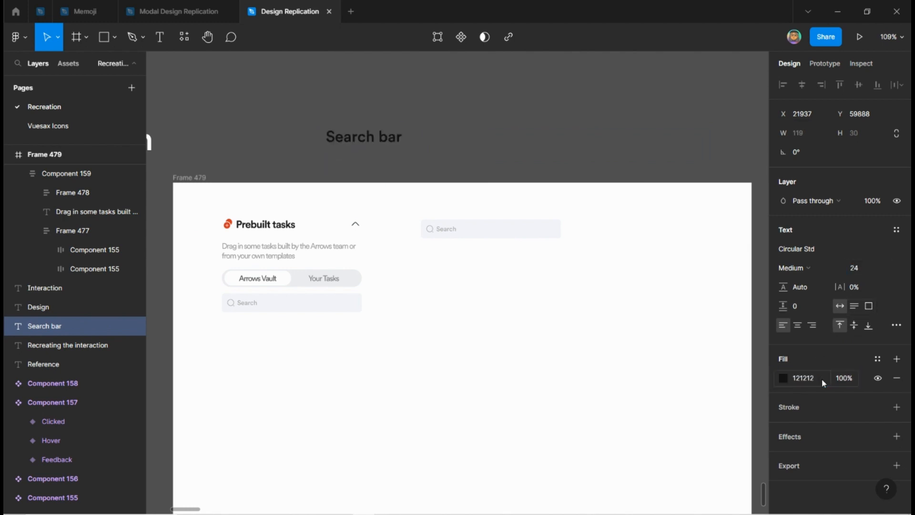
Place the "Search bar" heading above the Search field copy inside the frame at X 386, Y 23, with font size 16
scroll(487, 228, up, 3)
drag(314, 114, 440, 206)
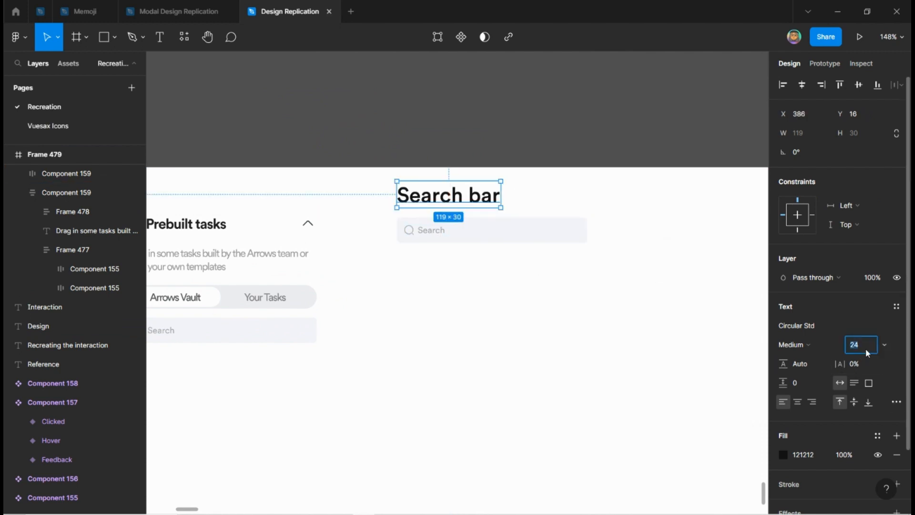
click(865, 348)
text(16)
key(Return)
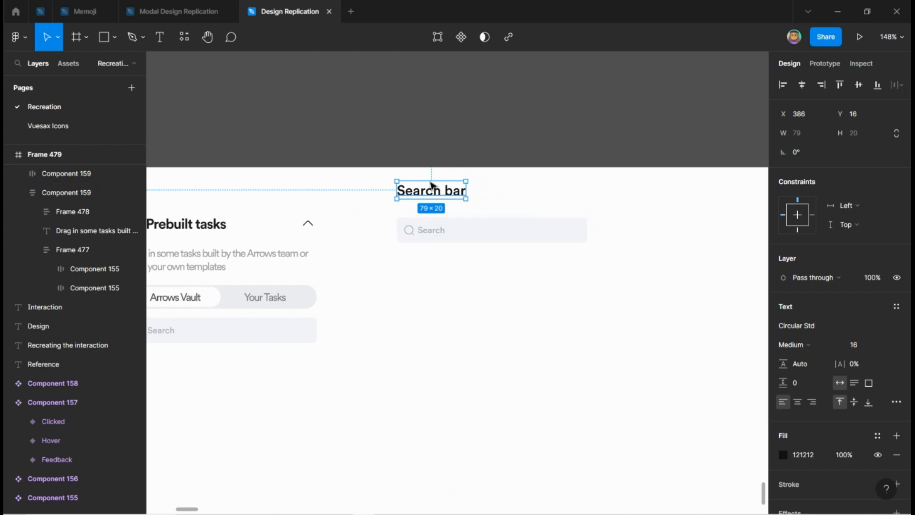
drag(432, 194, 432, 199)
scroll(558, 205, up, 3)
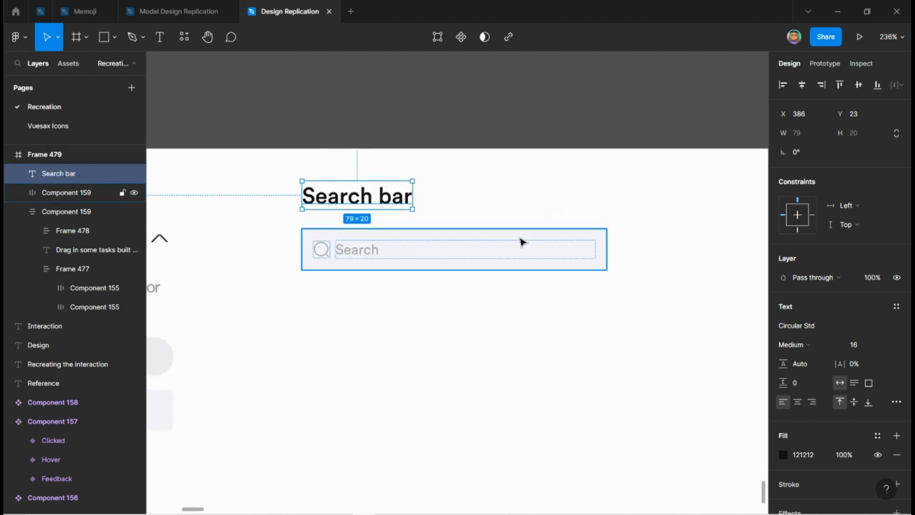
Set the fill color of the Search field copy below the "Search bar" heading to FAFAFC
click(521, 240)
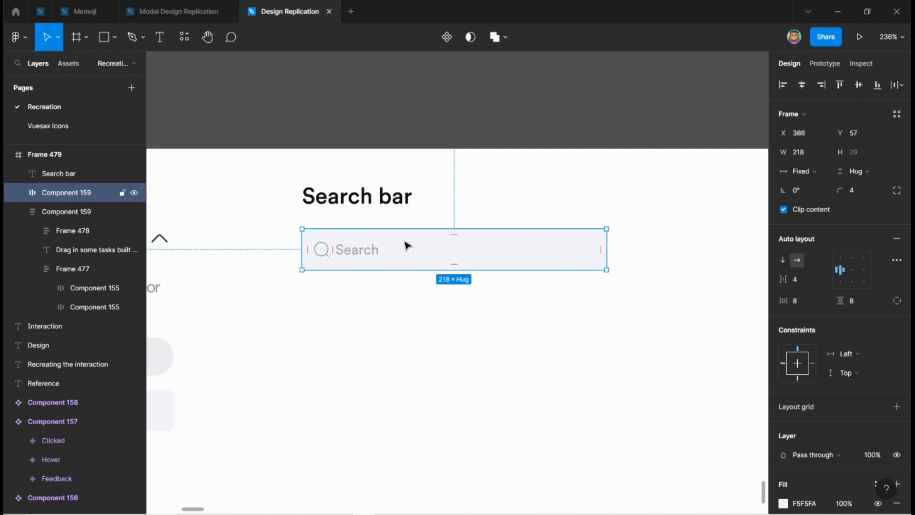
scroll(842, 357, down, 3)
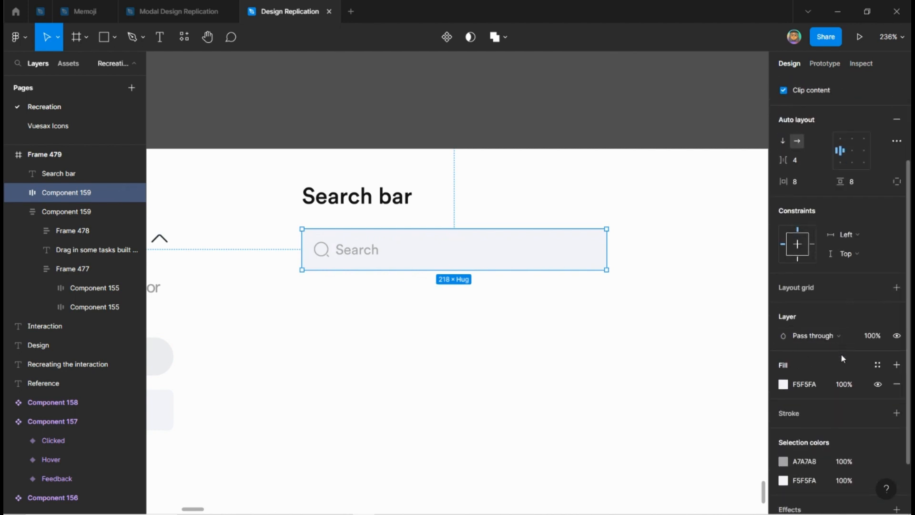
click(824, 384)
key(Return)
click(482, 210)
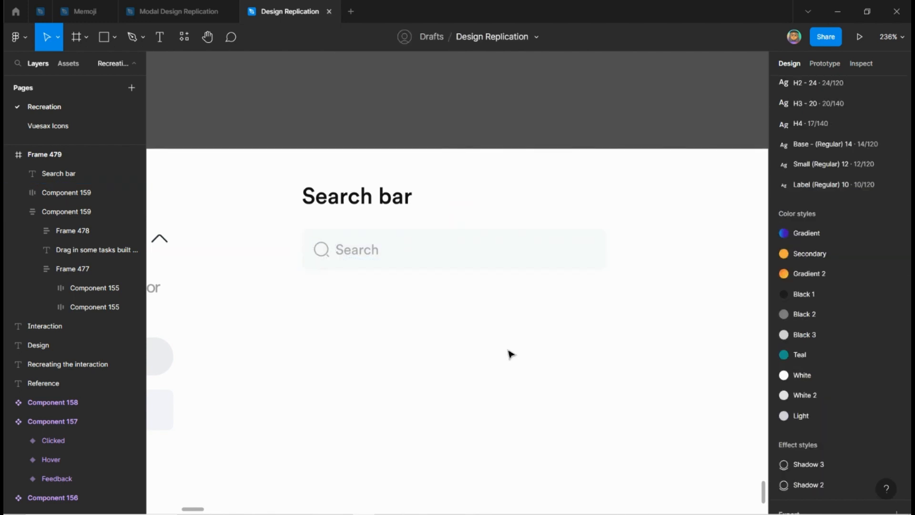
Change the grey color of the Search field copy's icon and text to 8E8E8F
click(489, 259)
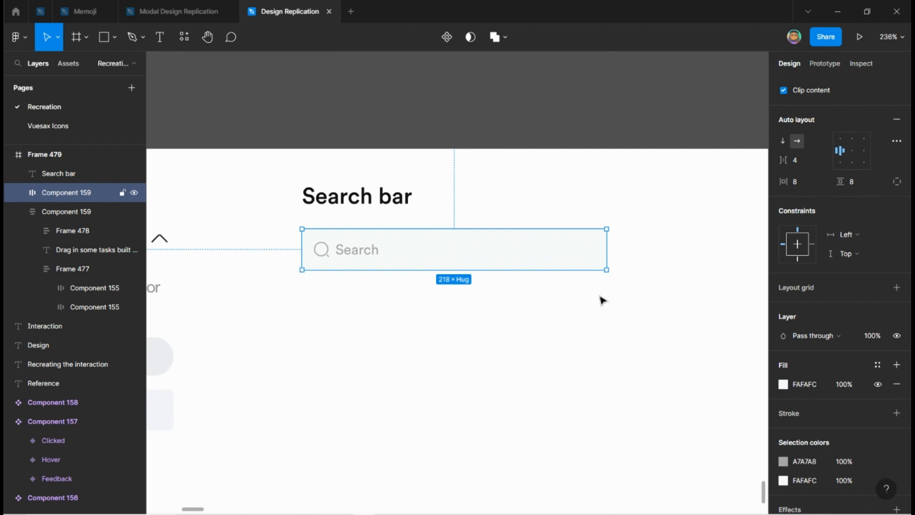
click(820, 459)
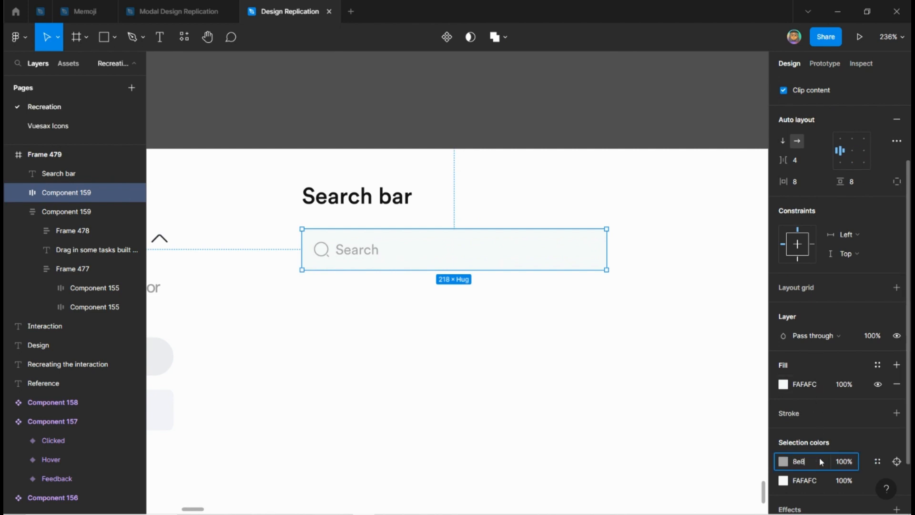
text(8e8e8f)
key(Return)
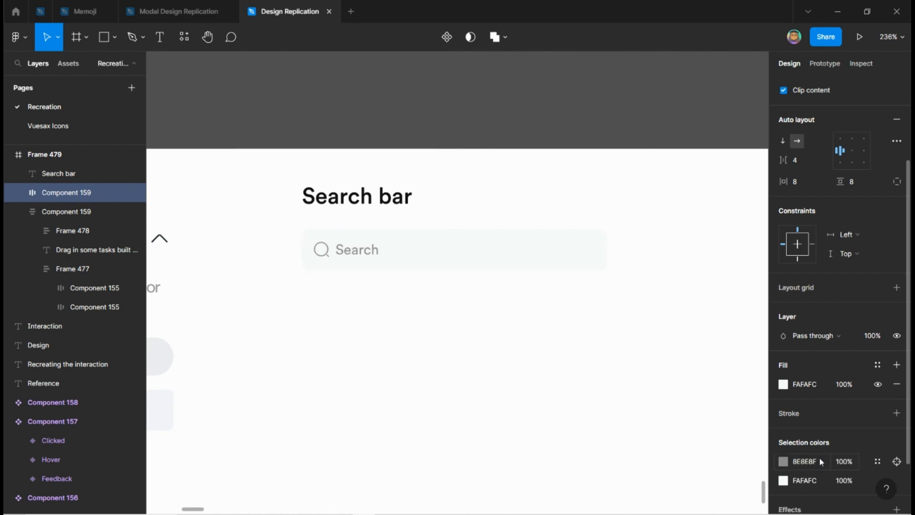
click(362, 317)
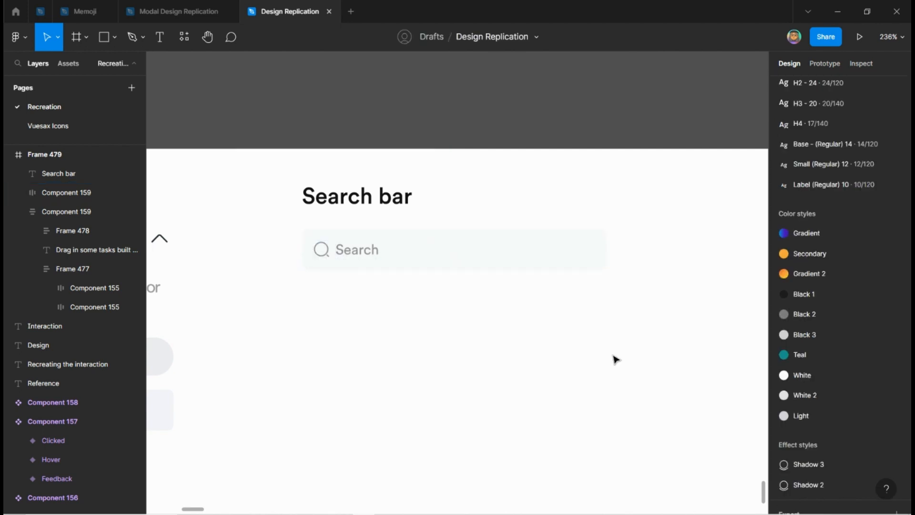
Rename the Search field copy's layer as "Default"
click(434, 262)
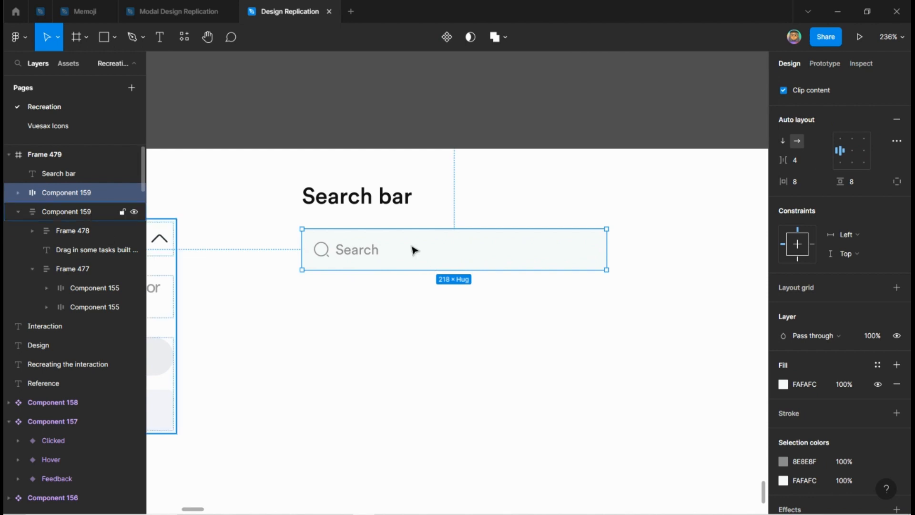
double_click(58, 192)
text(Defaul)
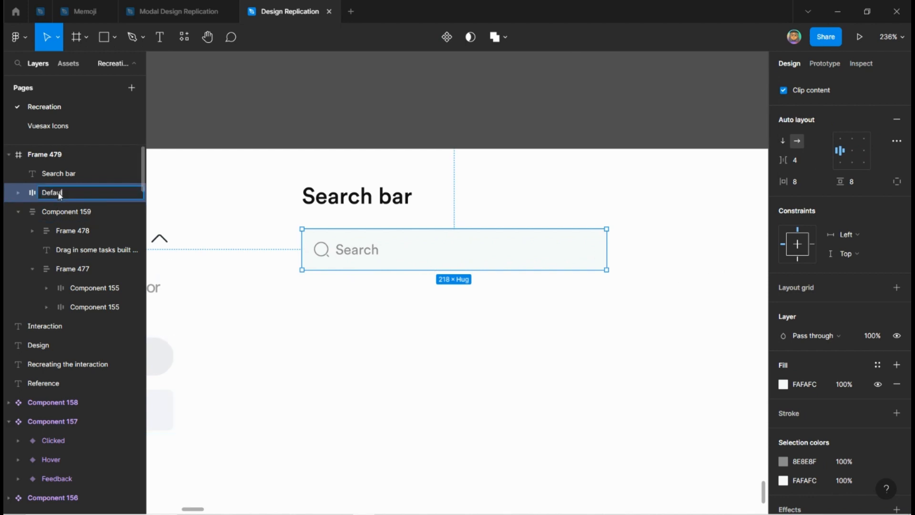
text(t)
key(Return)
Duplicate the Default search bar directly below itself and rename the copy as "Hover"
drag(425, 253, 422, 313)
key(alt)
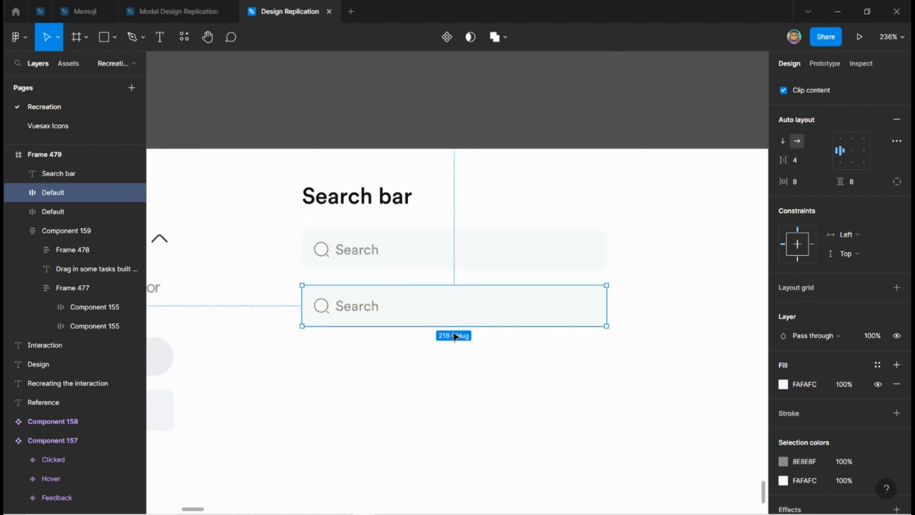
key(ctrl+r)
text(H)
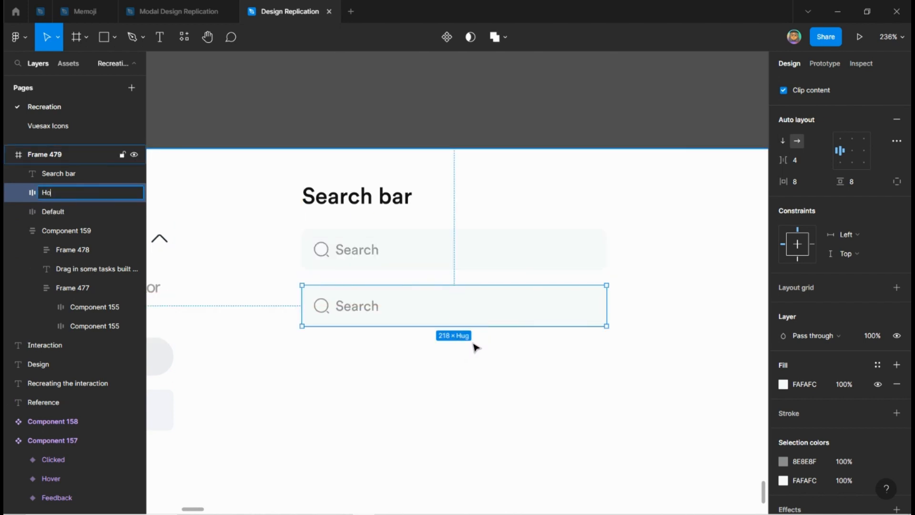
key(Return)
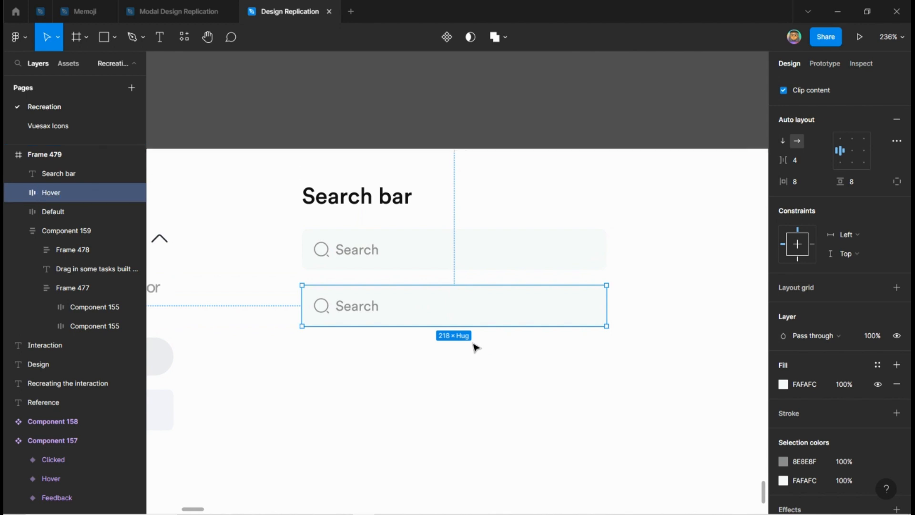
Set the fill color of the Hover search bar to E4E4E5
click(814, 385)
key(Return)
key(ctrl+z)
click(823, 386)
text(e4e4e5)
key(Return)
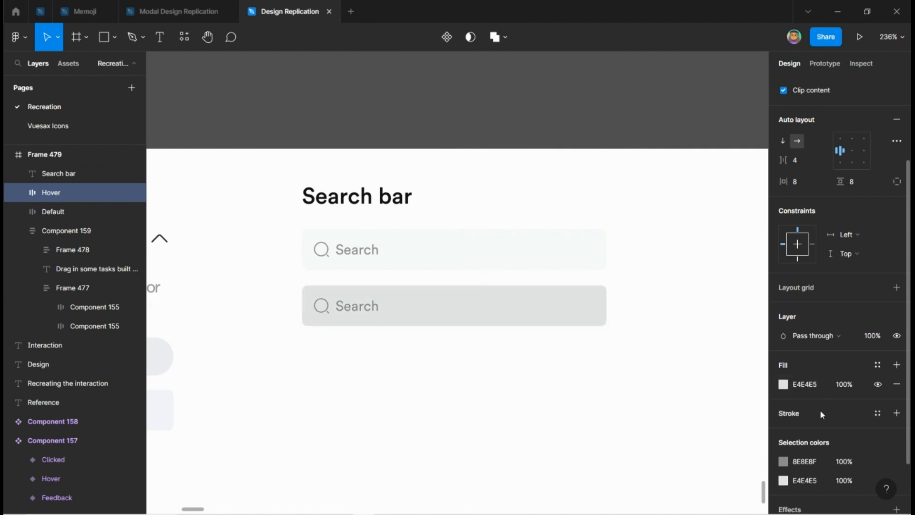
Change the grey color of the Hover search bar's icon and text to 747475 and compare it with the Default one
click(819, 459)
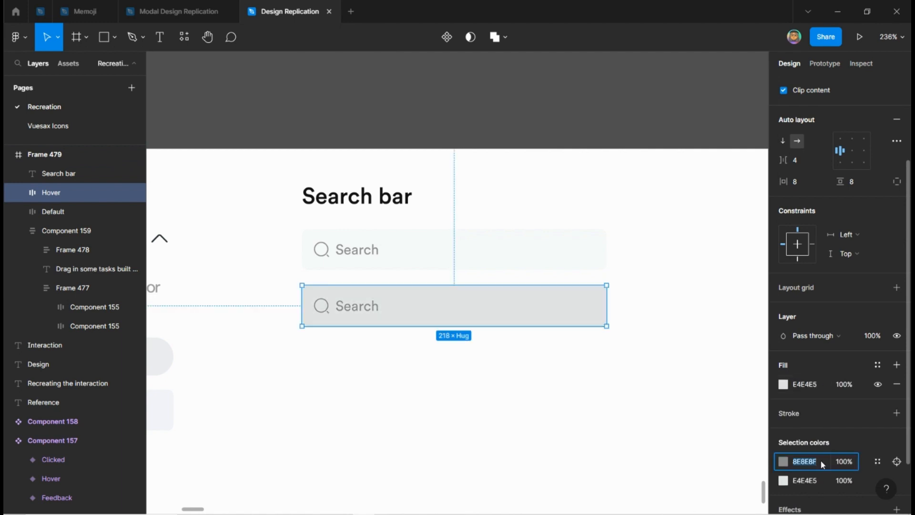
key(Return)
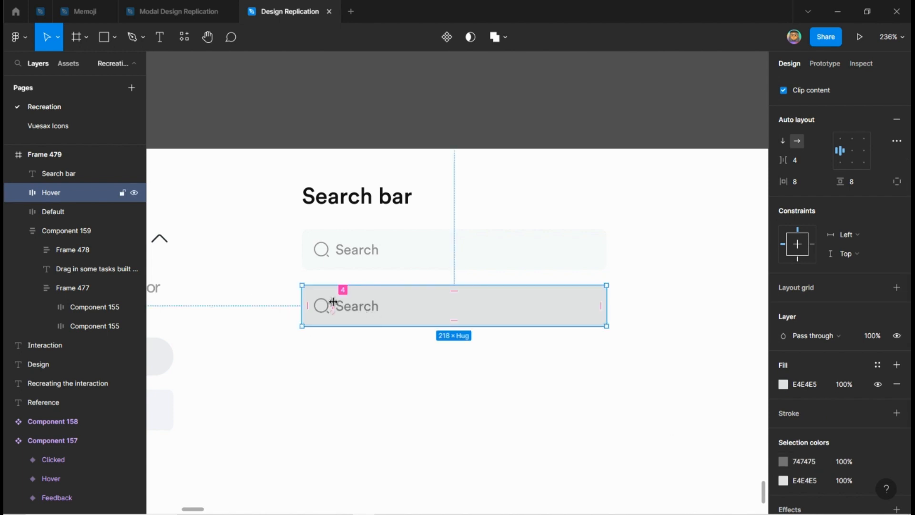
scroll(330, 300, up, 5)
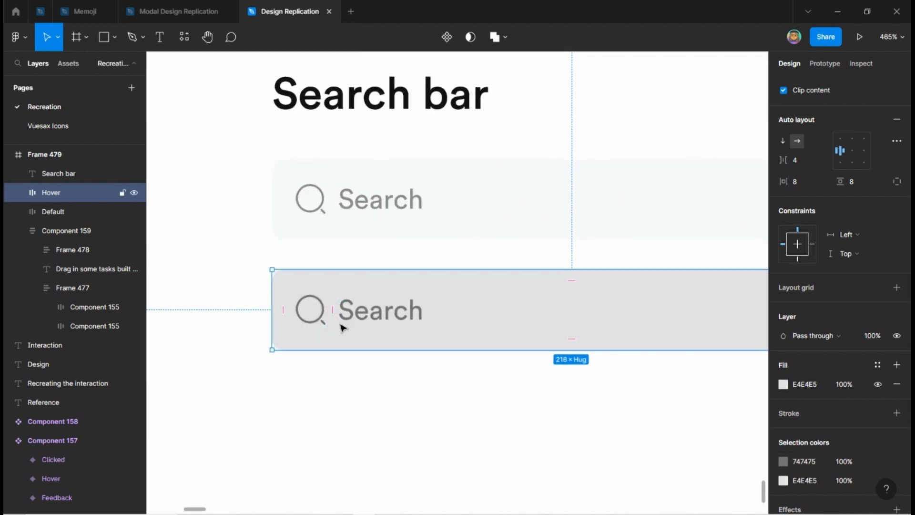
click(473, 217)
click(447, 312)
click(425, 385)
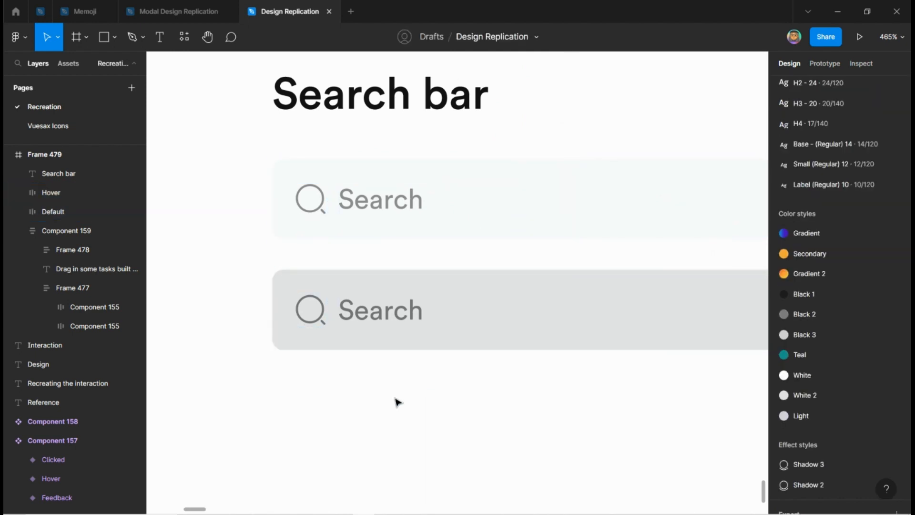
scroll(209, 334, down, 3)
scroll(280, 354, up, 2)
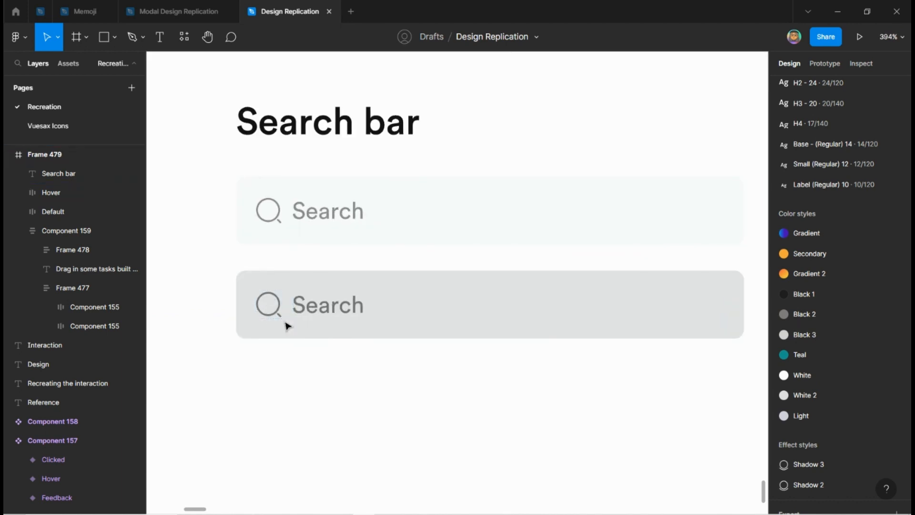
scroll(274, 320, down, 2)
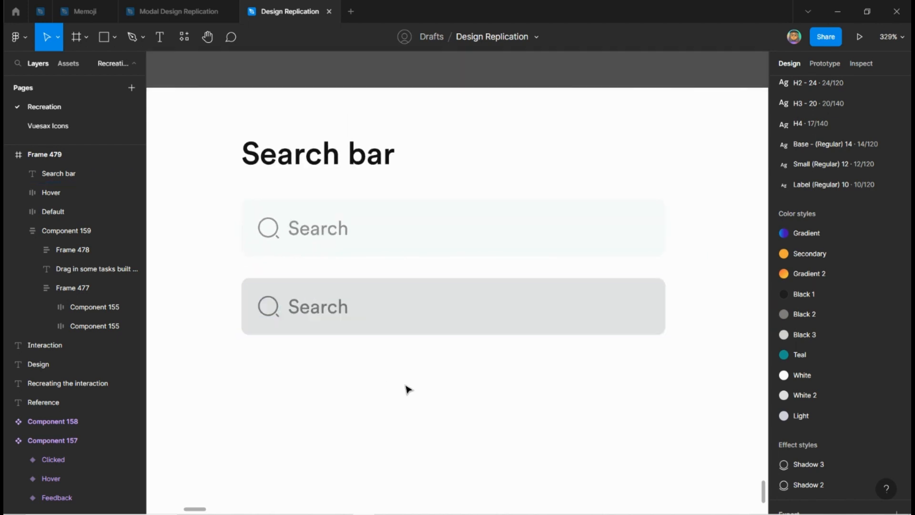
Duplicate the Hover search bar below itself at about Y 133 and rename the copy as "Clicked"
click(413, 318)
drag(430, 328, 442, 382)
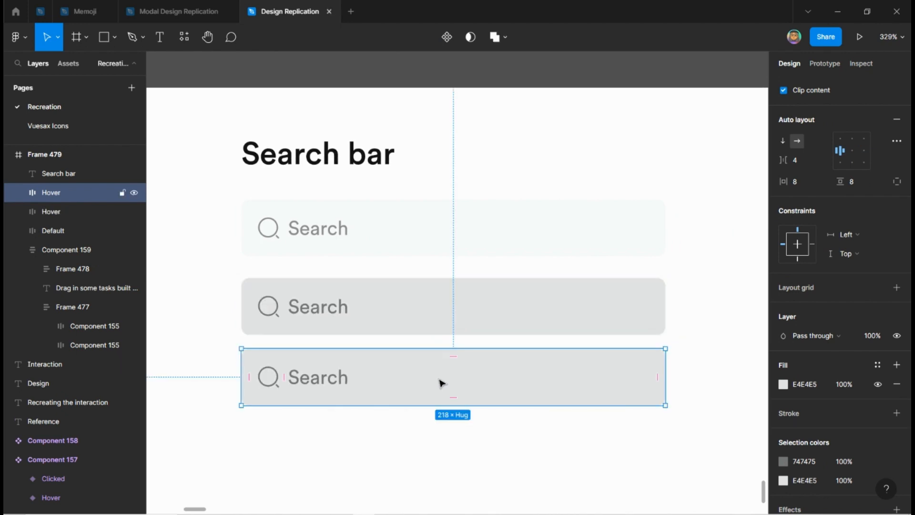
key(ctrl+r)
text(C)
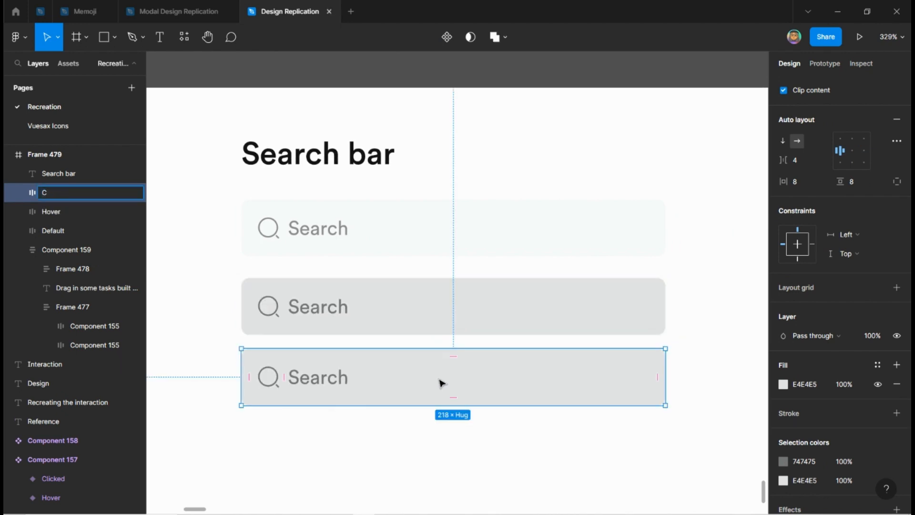
key(Return)
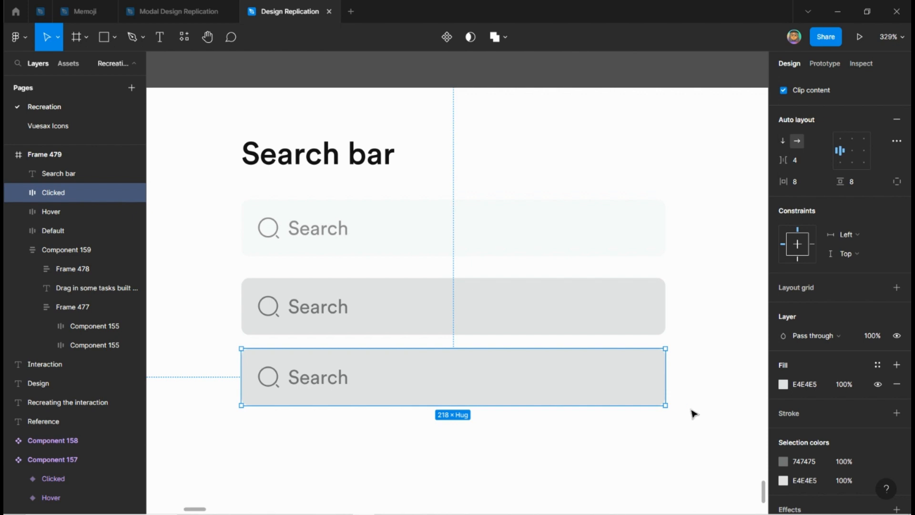
Reorder the Clicked search bar's contents so that the Search text comes before the search icon
click(305, 382)
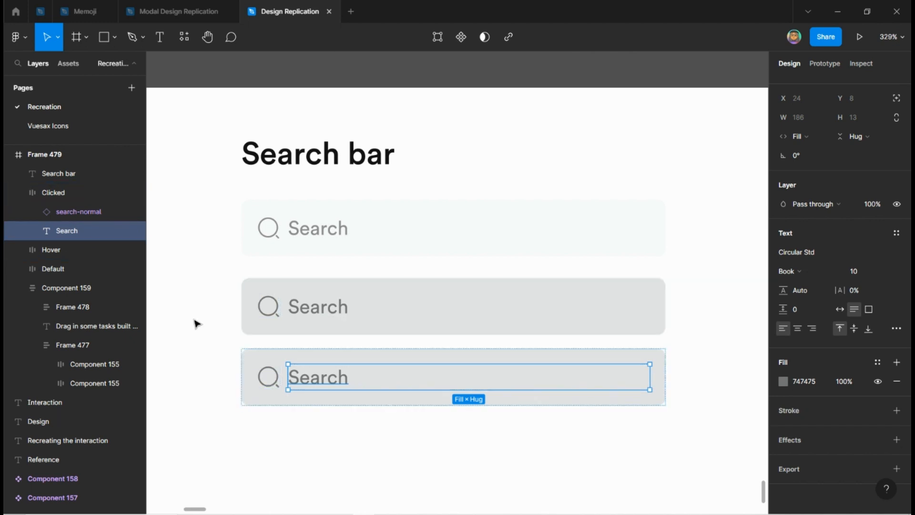
drag(28, 209, 29, 206)
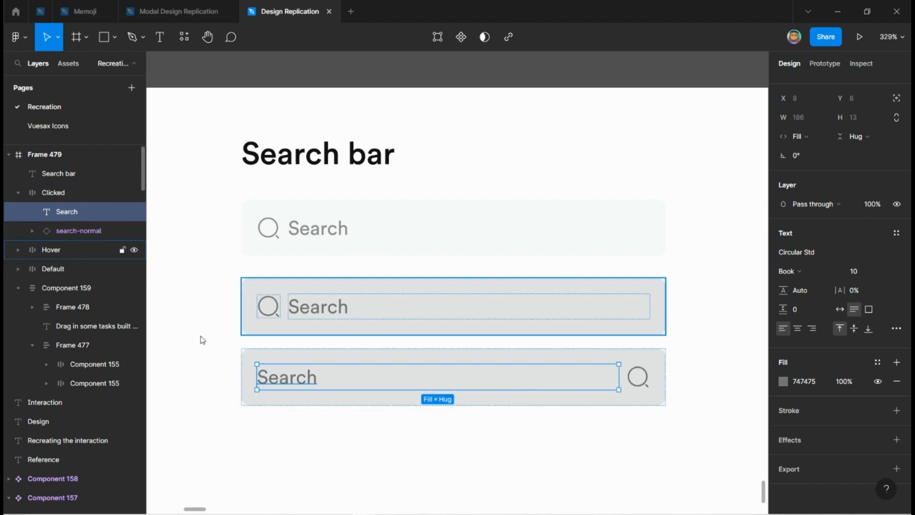
click(638, 403)
Replace the Search text in the Clicked search bar with a "|" character as a text cursor
double_click(286, 380)
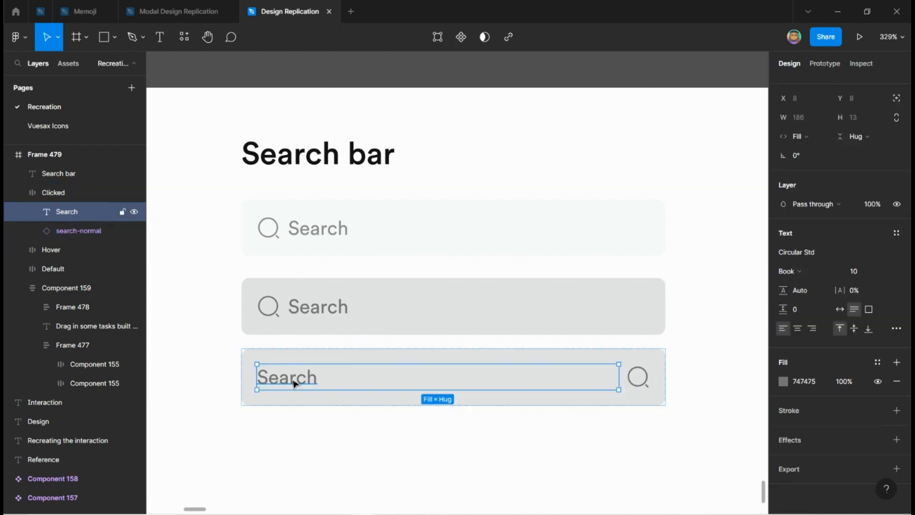
text(|)
key(Escape)
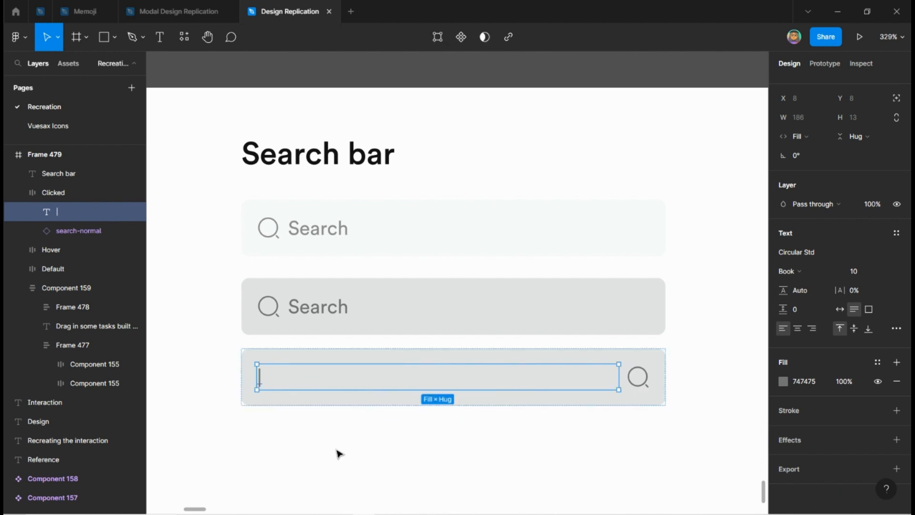
click(339, 457)
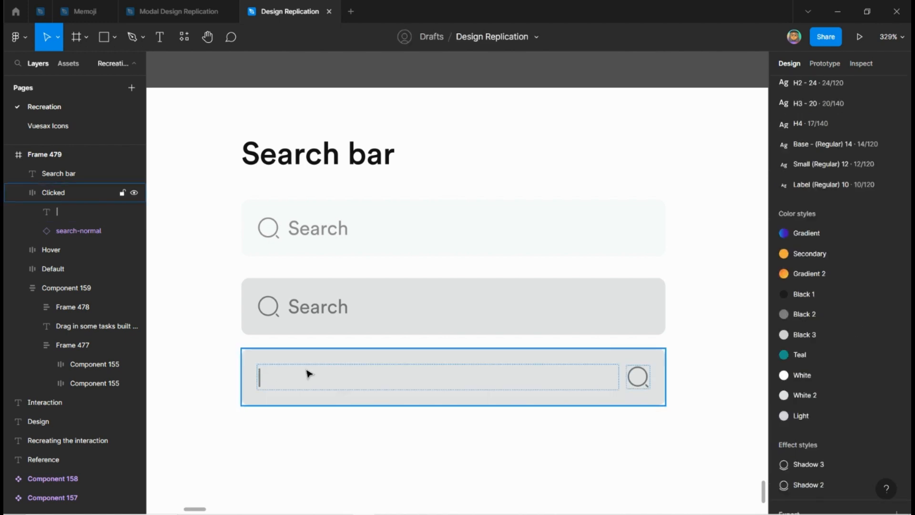
scroll(310, 373, down, 2)
Set the fill color of the "|" text in the Clicked search bar to 453099
click(383, 399)
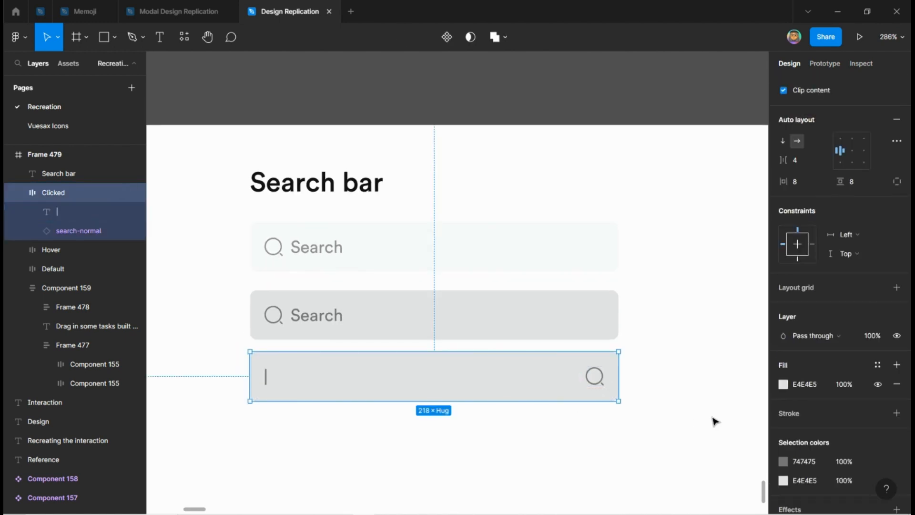
scroll(804, 404, down, 2)
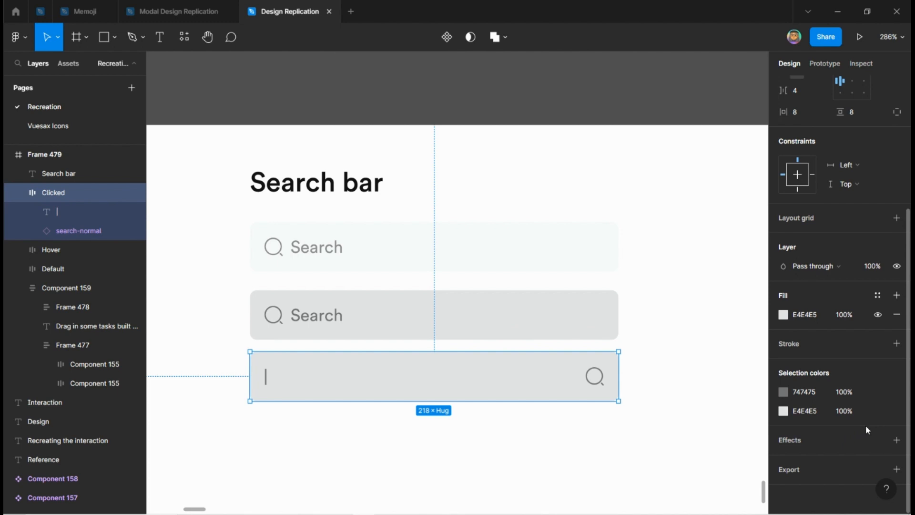
click(268, 383)
click(818, 382)
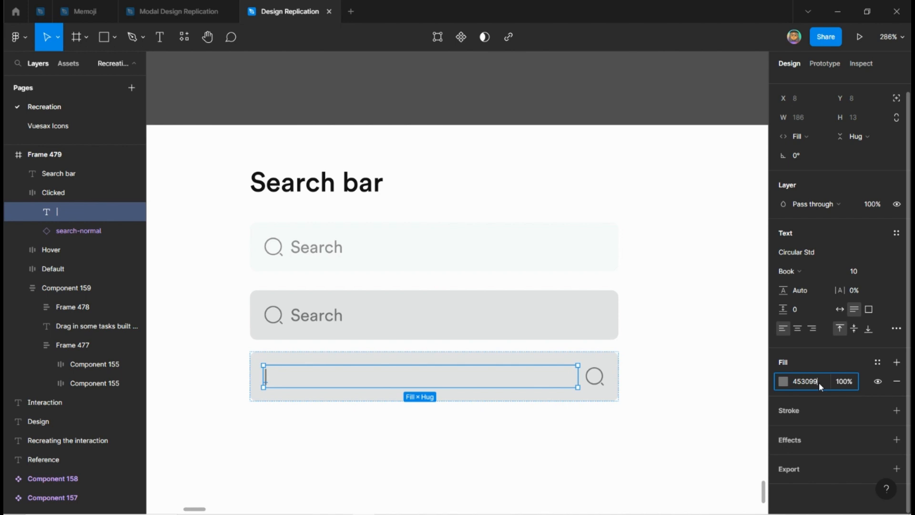
key(Return)
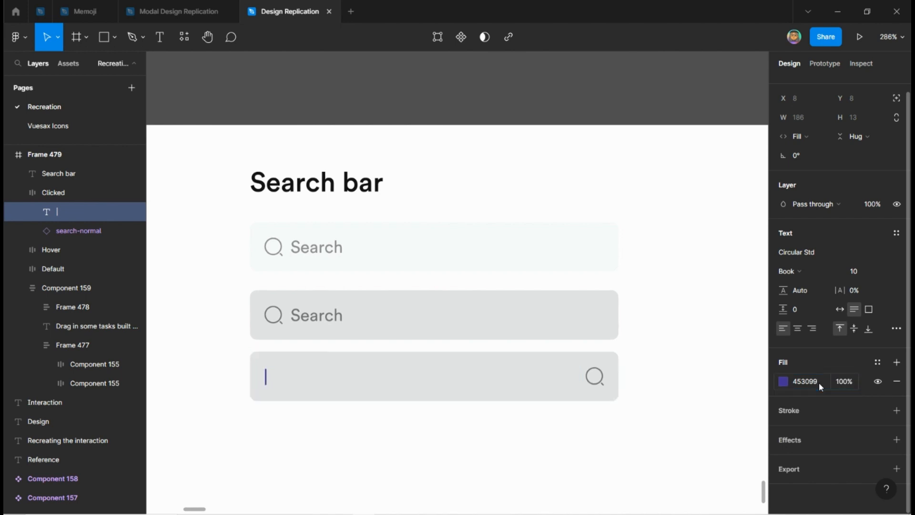
Change the color of the Clicked search bar's search icon to C0C0C2
click(597, 377)
click(817, 416)
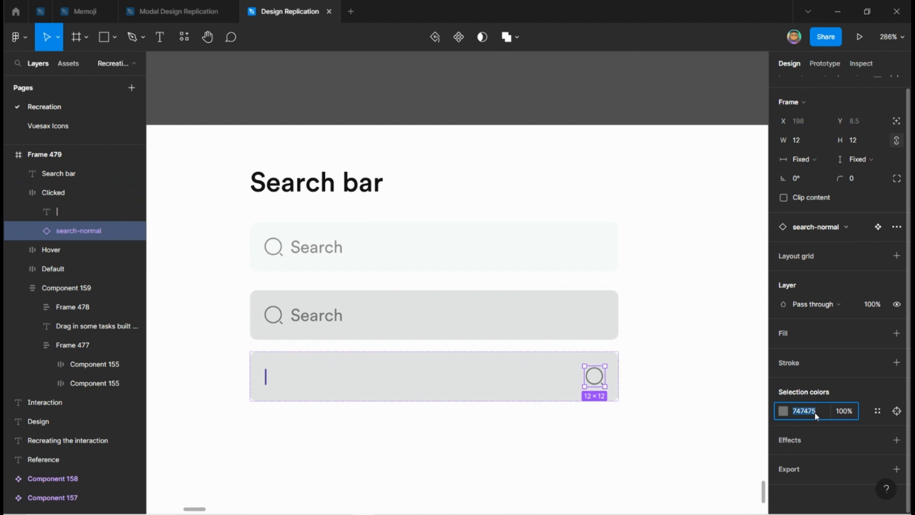
text(c0c0c2)
key(Return)
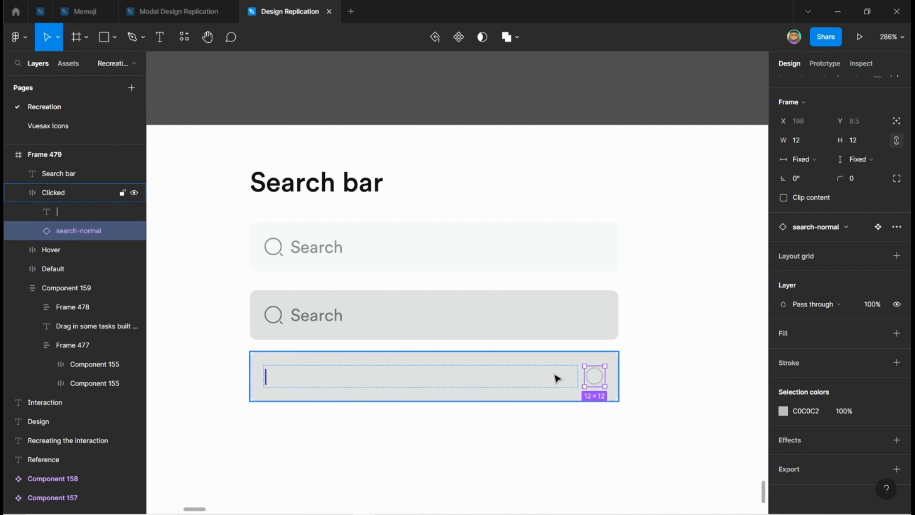
Set the fill color of the Clicked search bar to F0F0F2
click(558, 376)
click(817, 491)
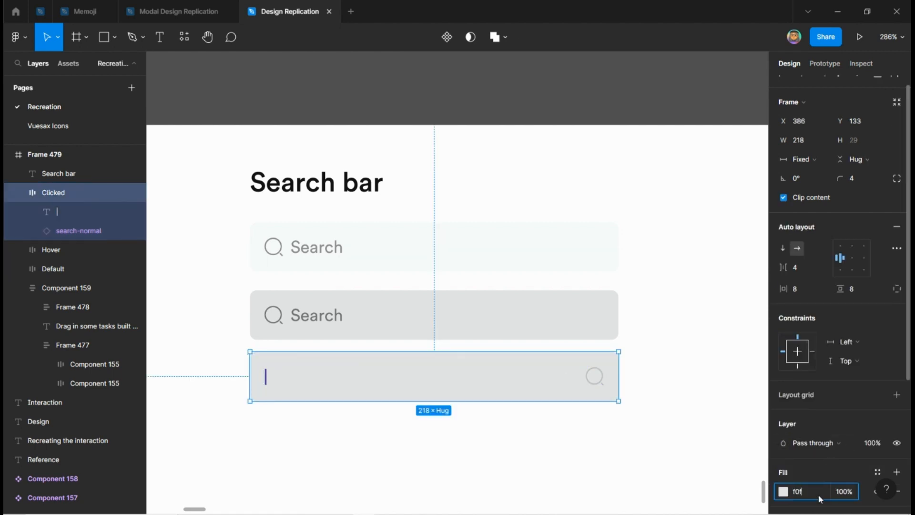
text(f0f0f)
text(0)
key(Return)
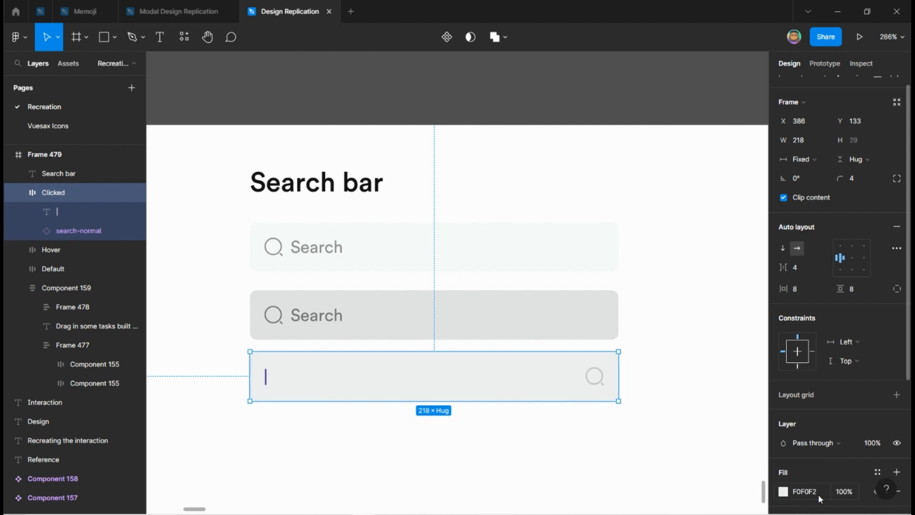
click(589, 459)
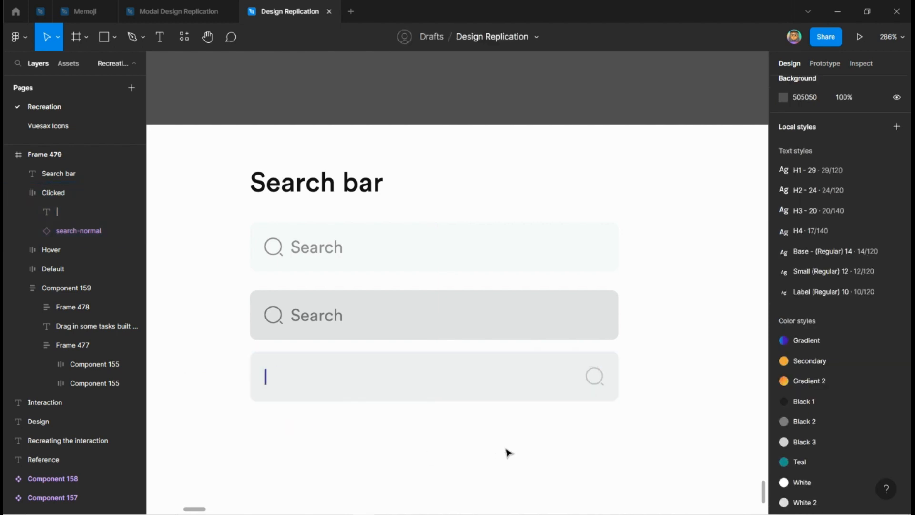
Duplicate the Clicked search bar below itself at about Y 171 and rename the copy as "Blink"
click(457, 374)
scroll(457, 373, down, 2)
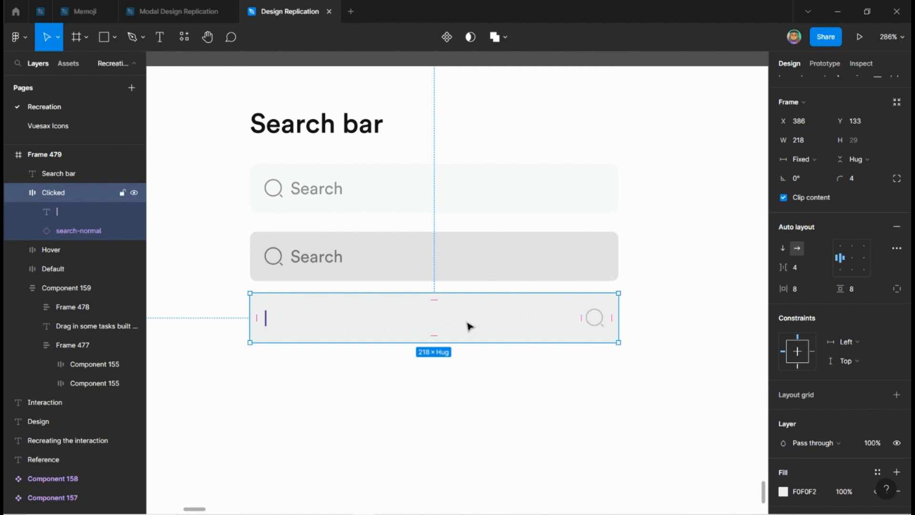
drag(467, 322, 476, 381)
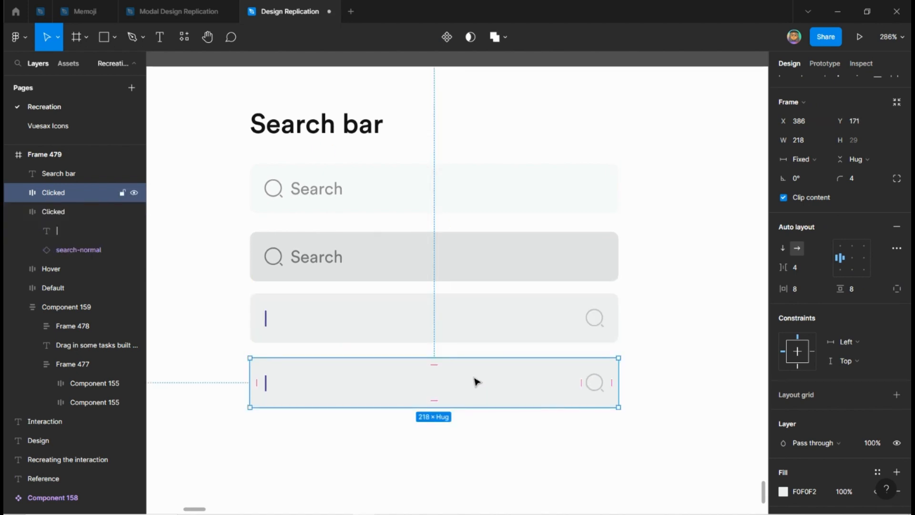
key(ctrl+r)
text(B)
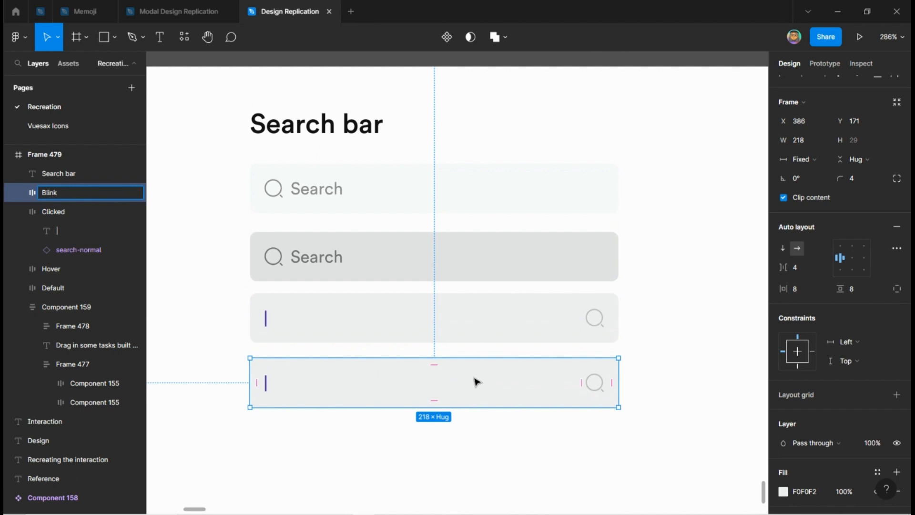
text(link)
key(Return)
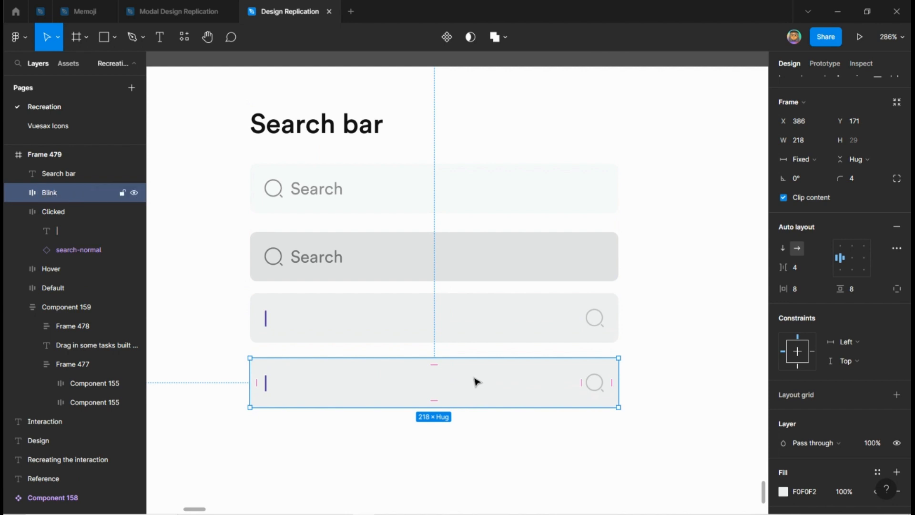
Set the auto layout alignment of the Default, Hover, Clicked and Blink search bars to middle right
double_click(267, 385)
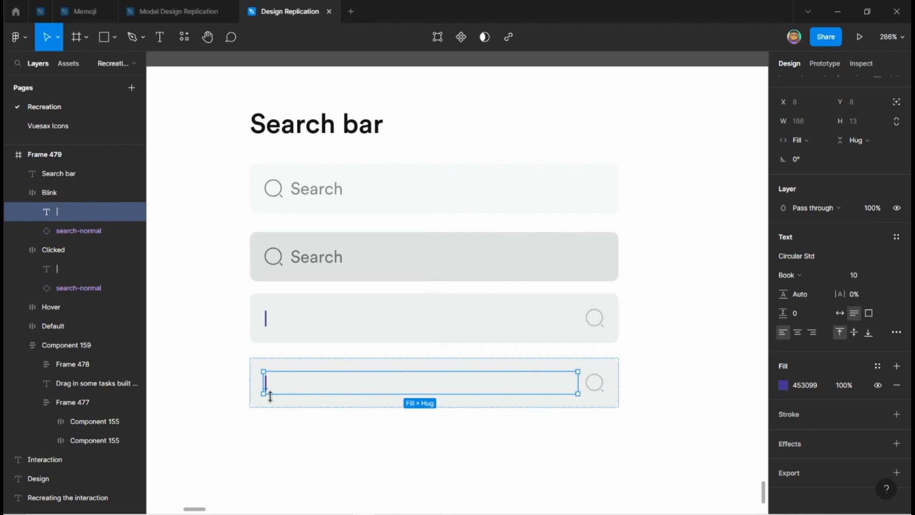
click(302, 406)
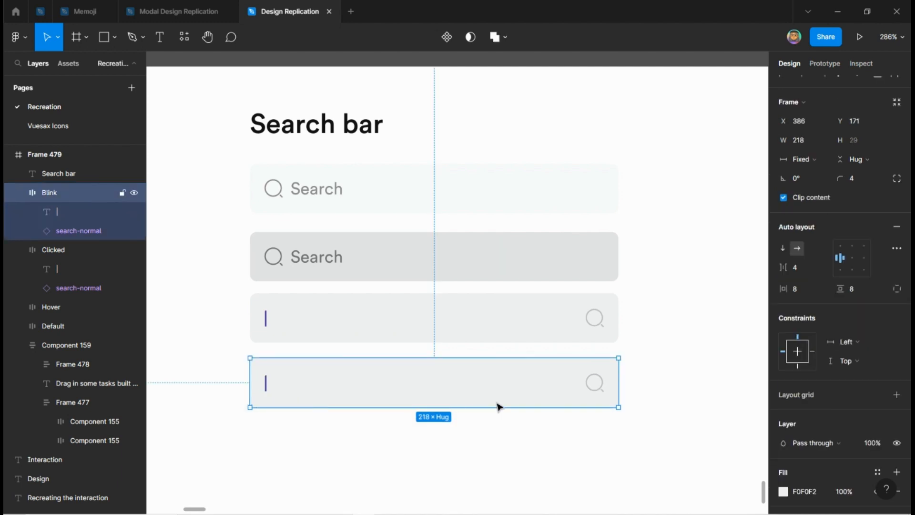
click(398, 192)
shift+click(394, 250)
shift+click(399, 314)
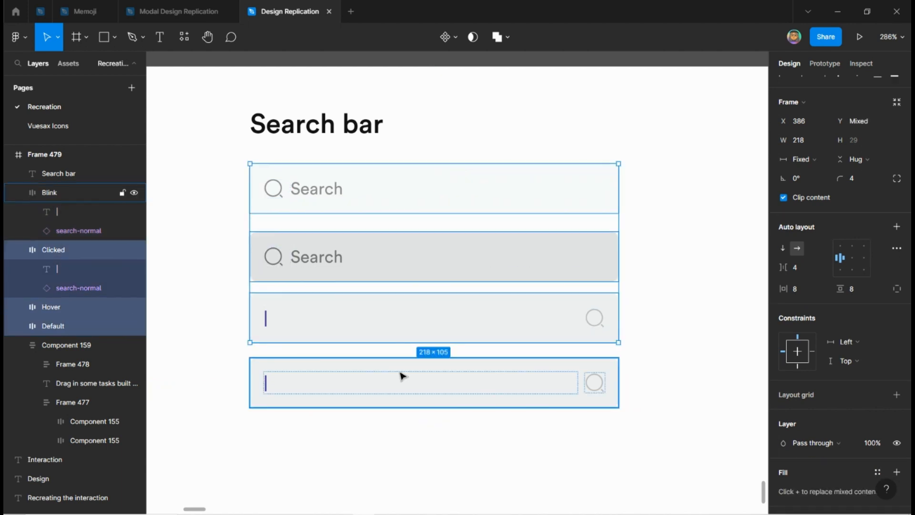
shift+click(402, 376)
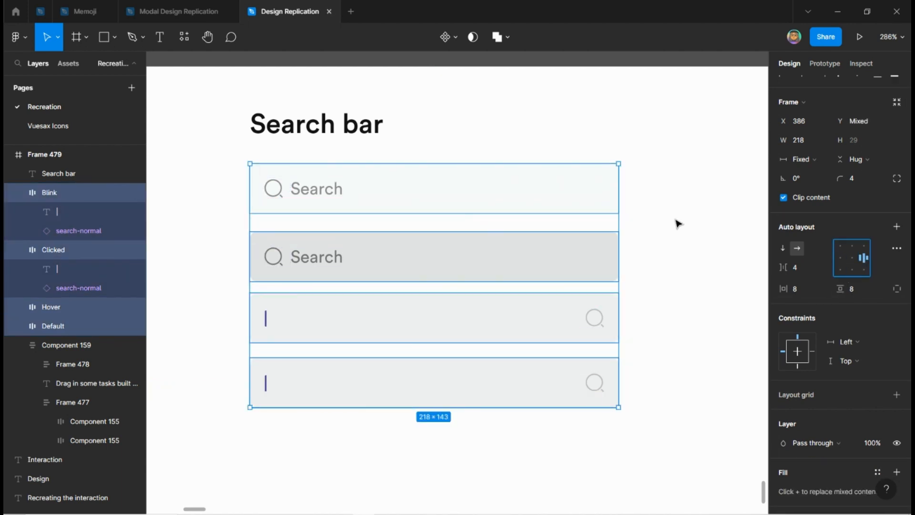
click(676, 223)
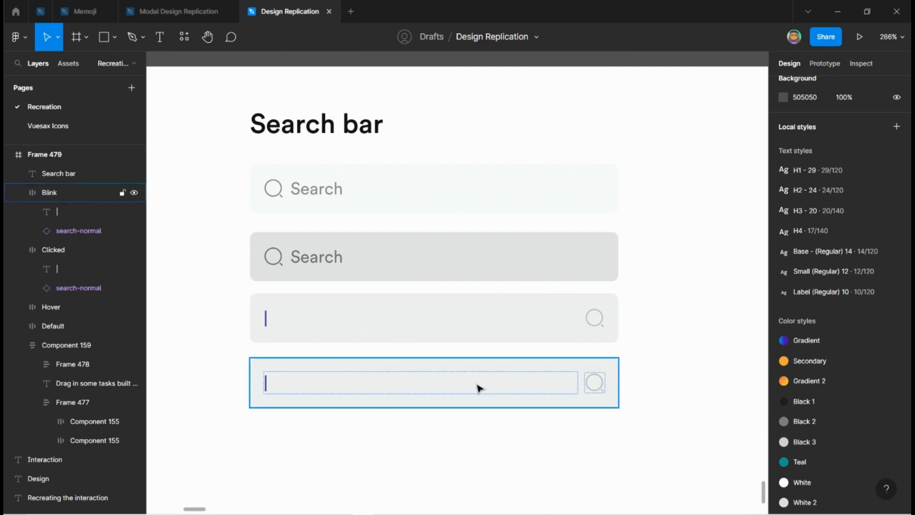
Hide the "|" text layer inside the Blink search bar
click(339, 397)
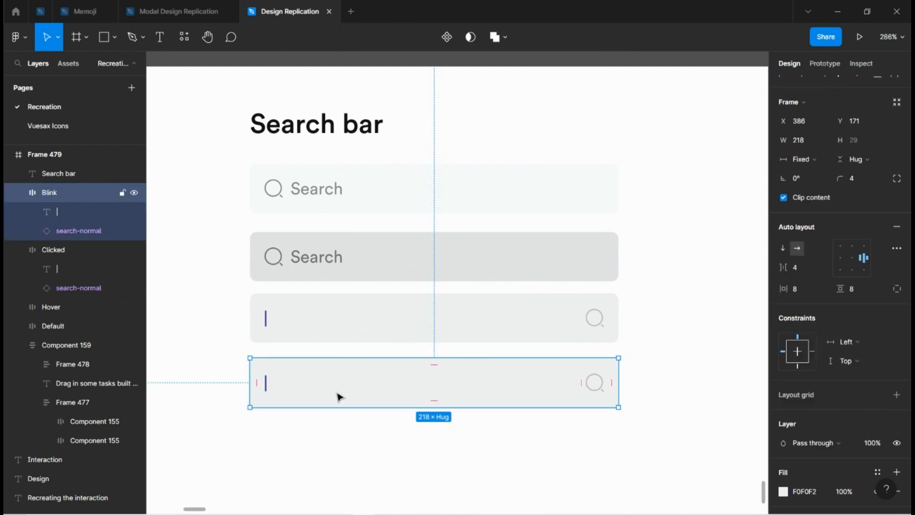
double_click(266, 382)
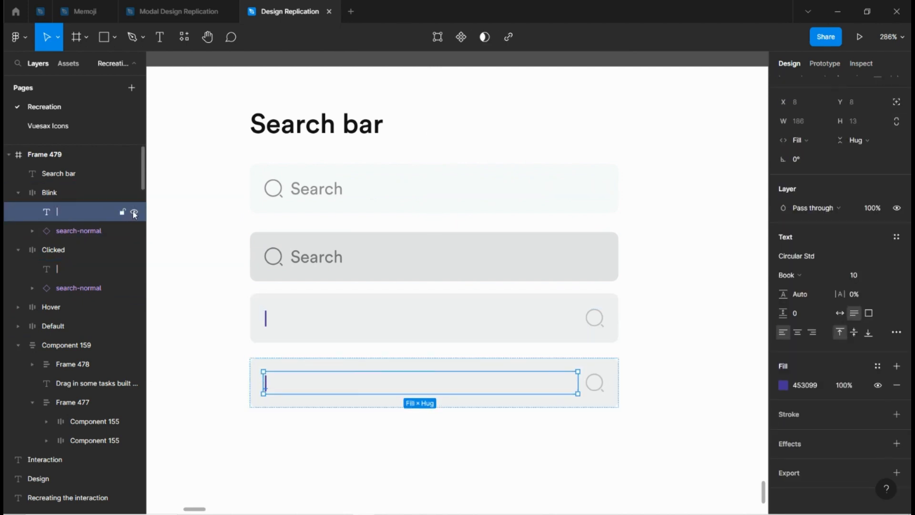
click(134, 212)
click(215, 335)
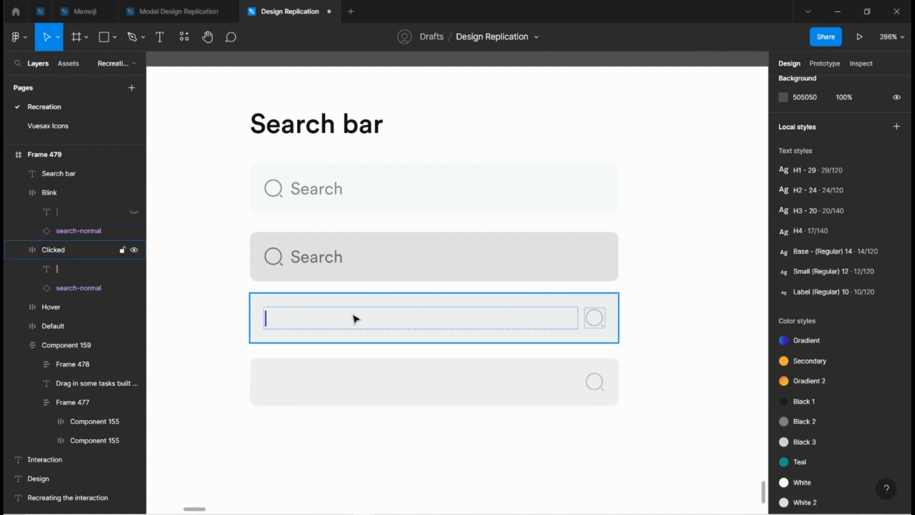
Combine the Default, Hover, Clicked and Blink search bars into one component set
scroll(372, 405, down, 2)
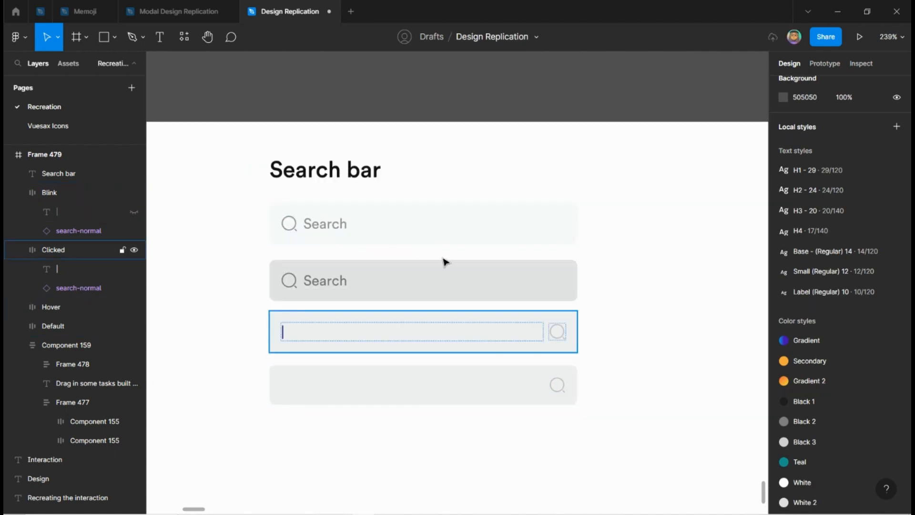
scroll(448, 250, down, 1)
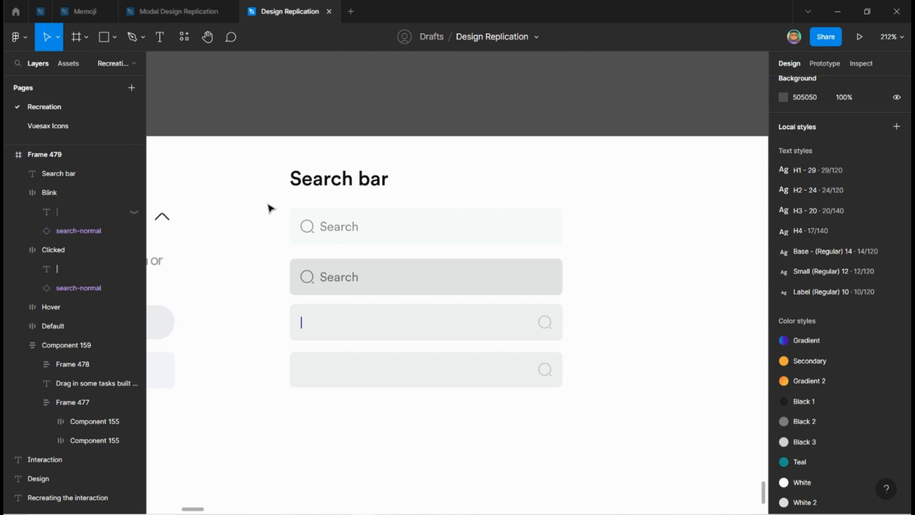
drag(267, 204, 586, 406)
click(454, 38)
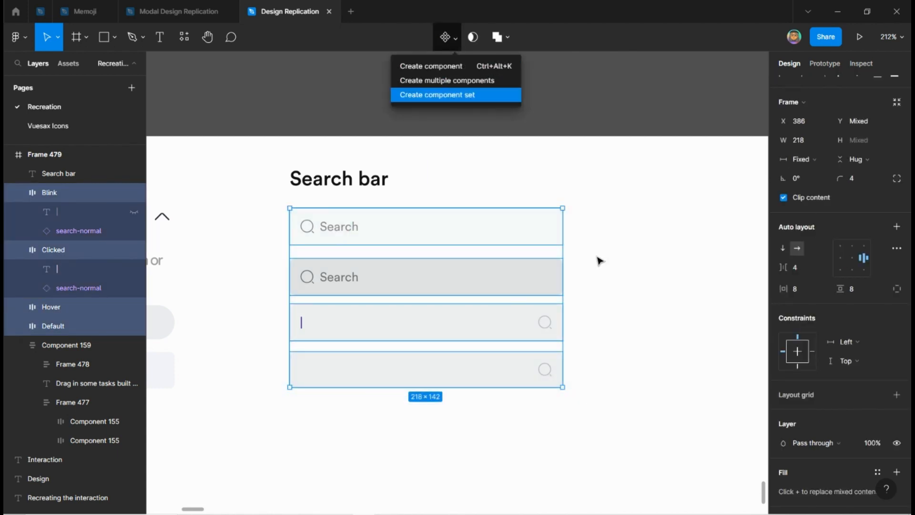
key(Return)
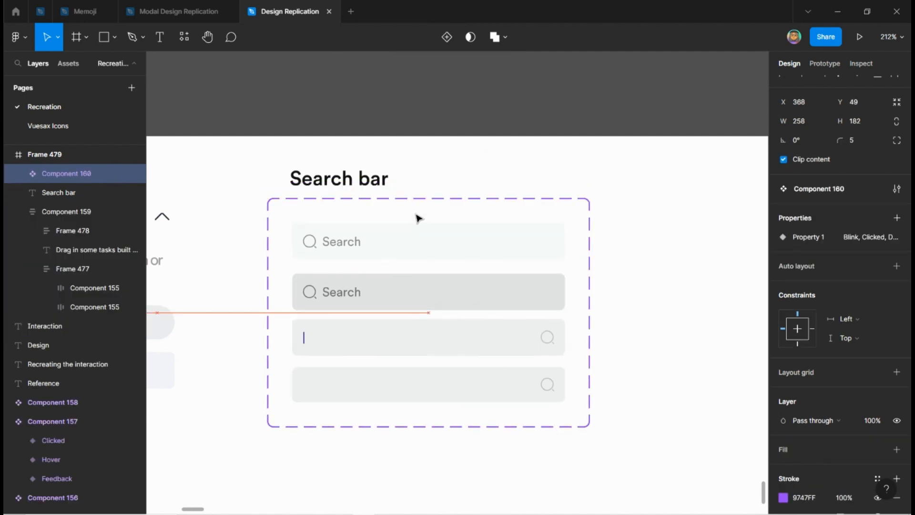
Move the search bar component set to X 386, Y 61 and rename its variant property to "State"
drag(417, 218, 438, 233)
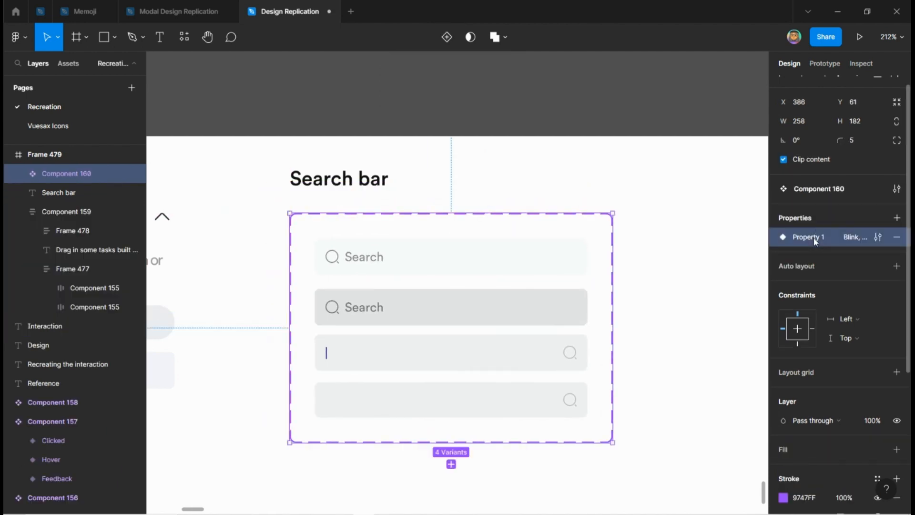
double_click(814, 241)
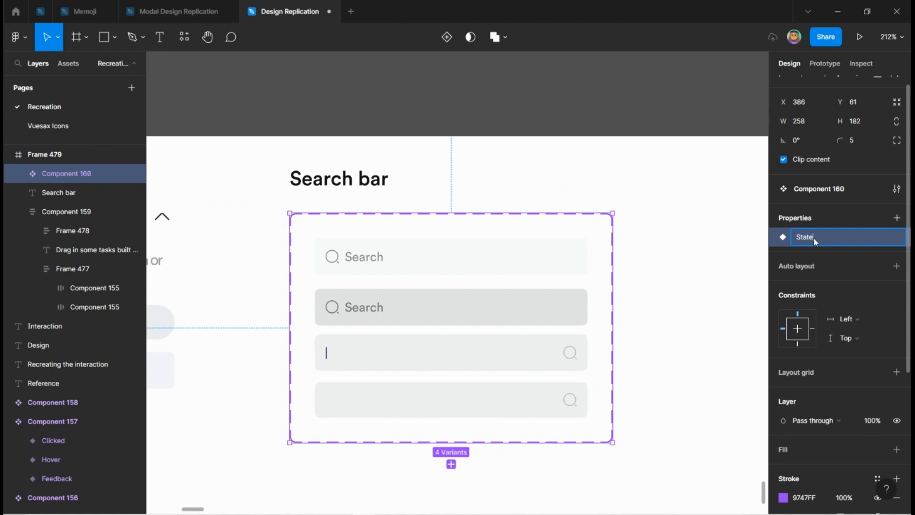
key(Return)
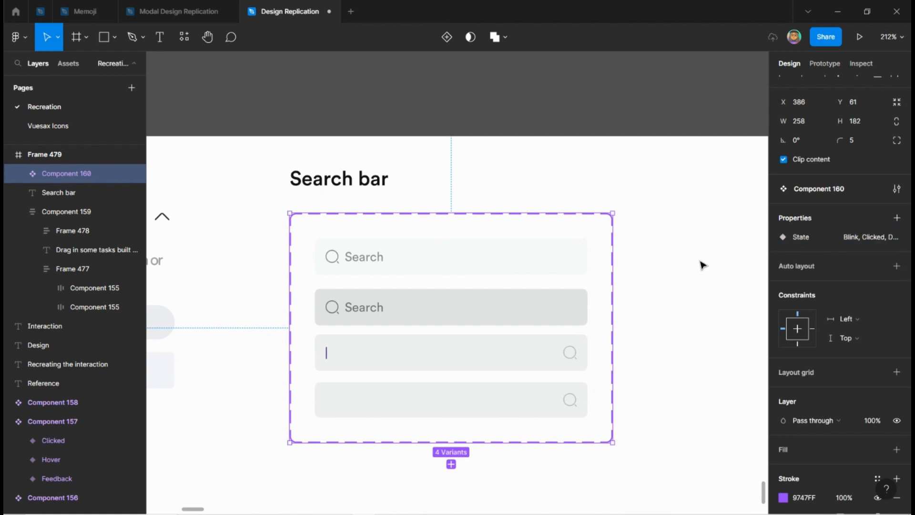
scroll(337, 260, down, 1)
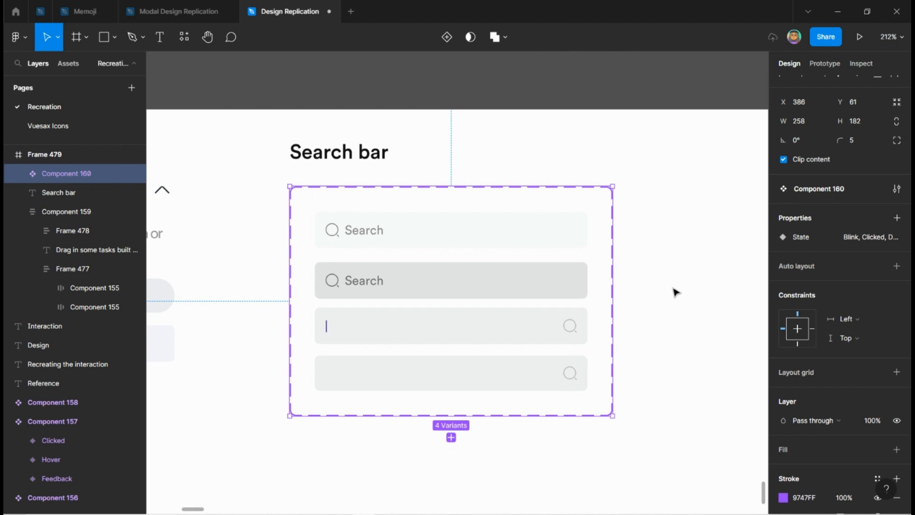
Add a While hovering interaction that changes the Default variant to Hover, using Smart animate, Ease out, 300ms
click(493, 234)
scroll(450, 278, up, 2)
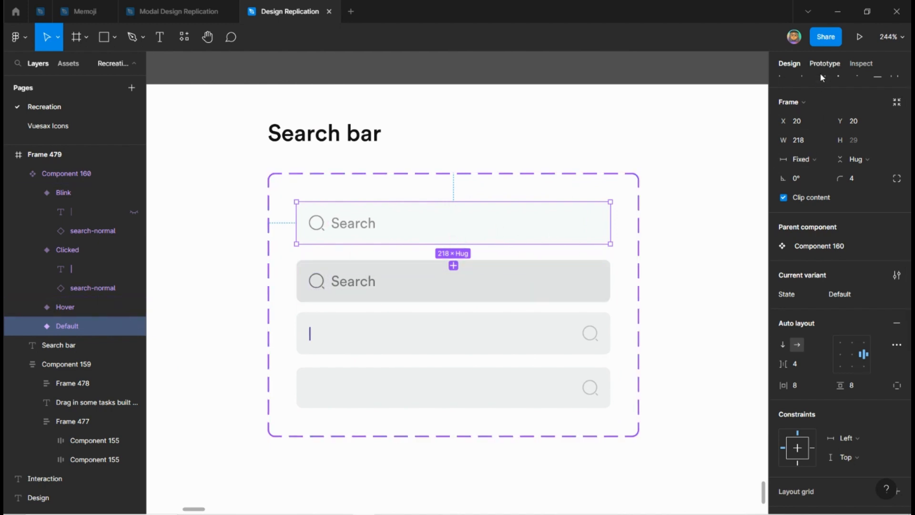
click(667, 221)
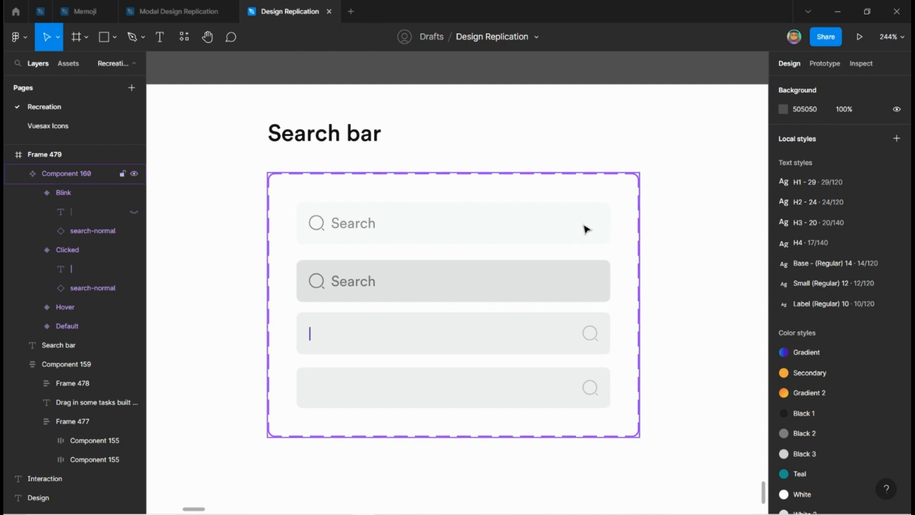
click(545, 234)
click(814, 69)
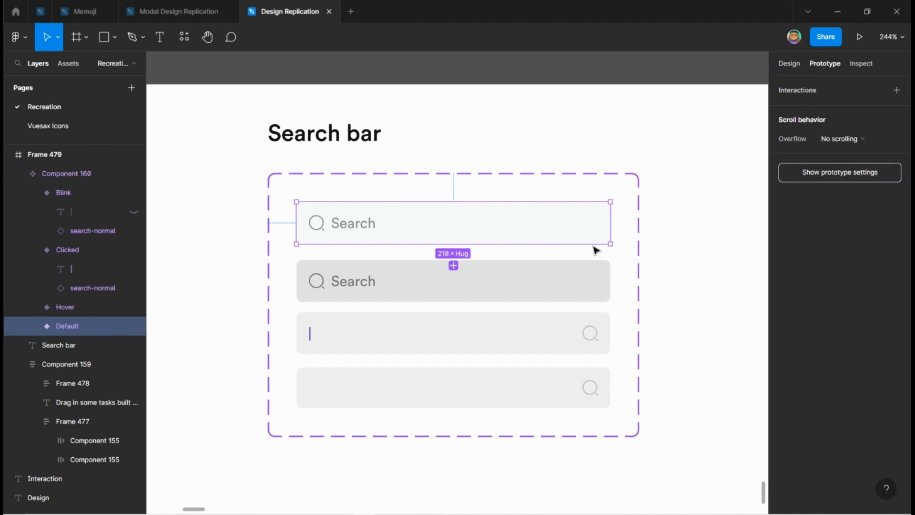
drag(609, 223, 530, 277)
click(687, 142)
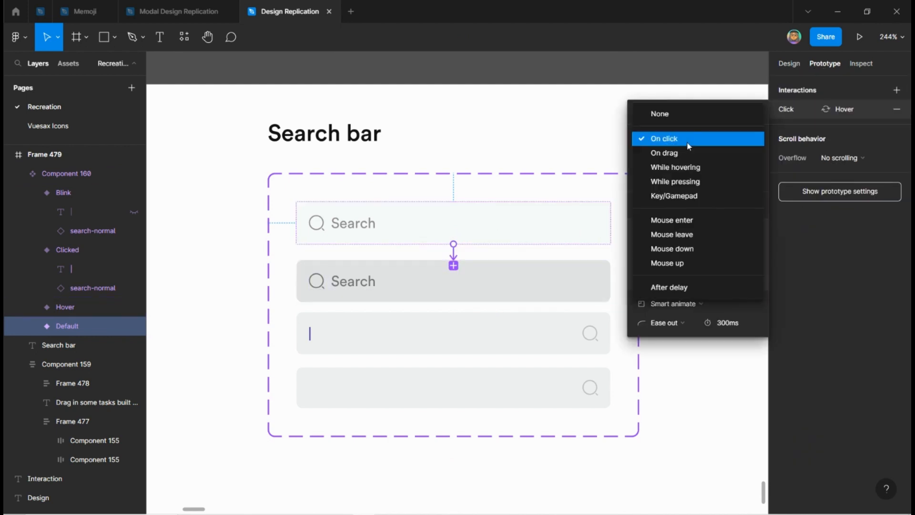
click(690, 169)
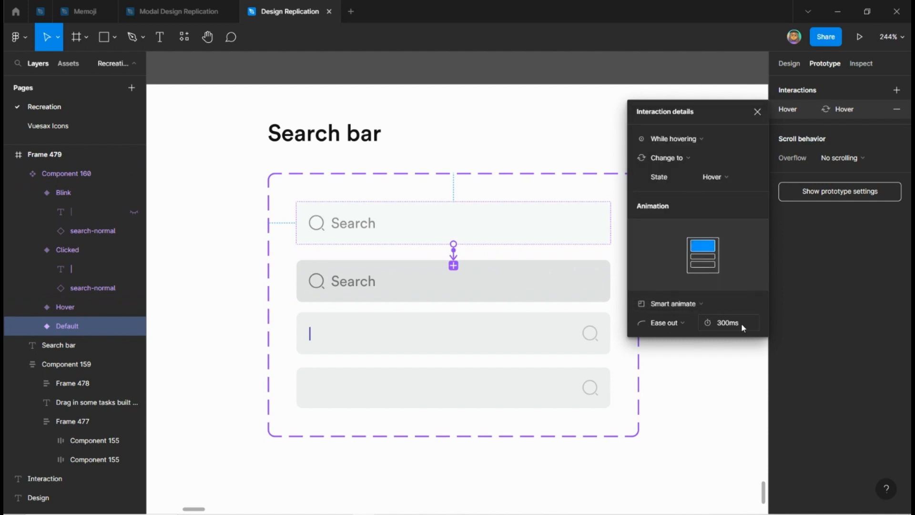
click(757, 111)
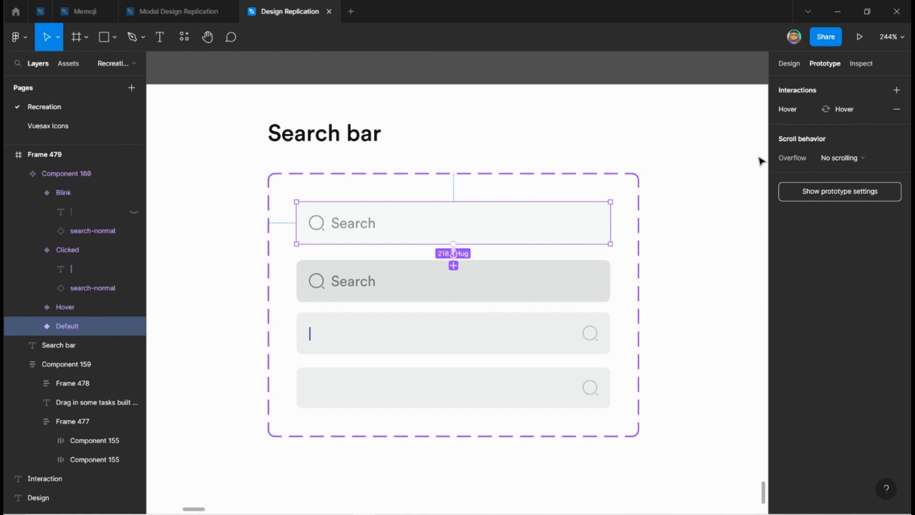
click(788, 111)
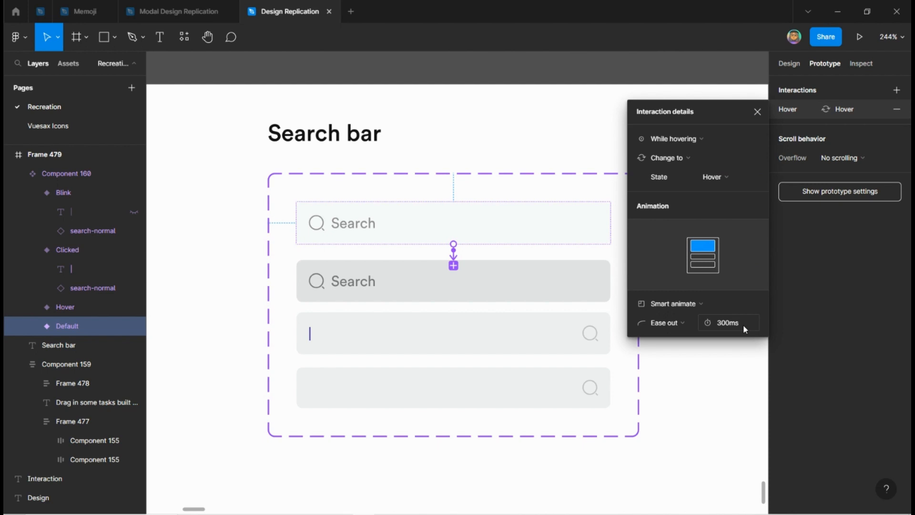
click(761, 113)
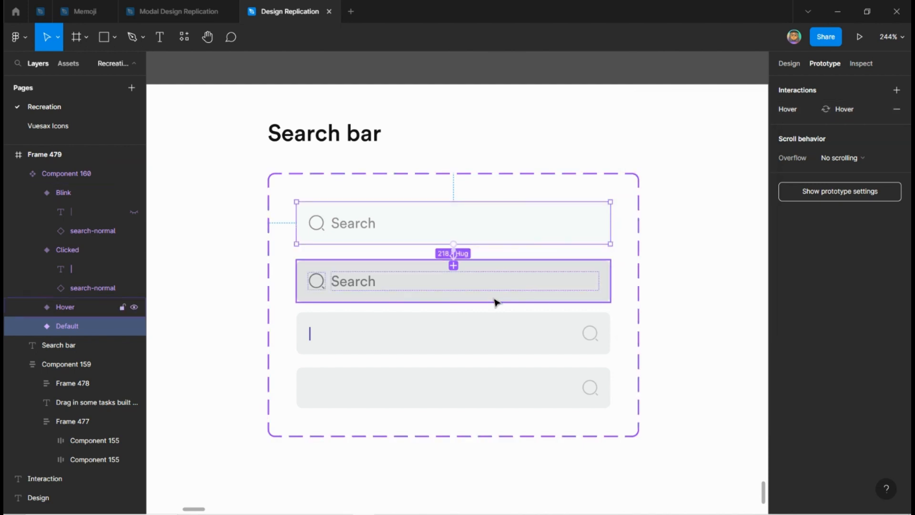
Try an On click interaction from the Default variant to Clicked alongside its hover interaction, and remove it
click(433, 292)
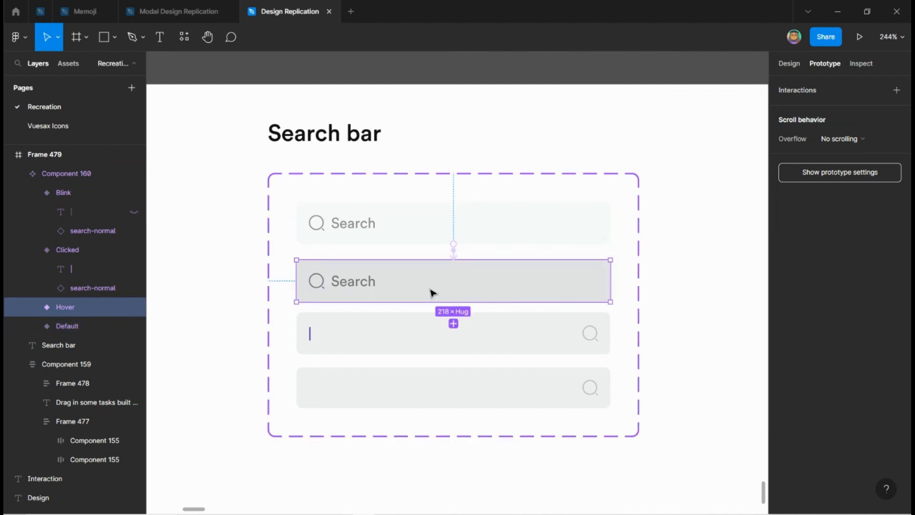
click(482, 231)
drag(611, 223, 486, 305)
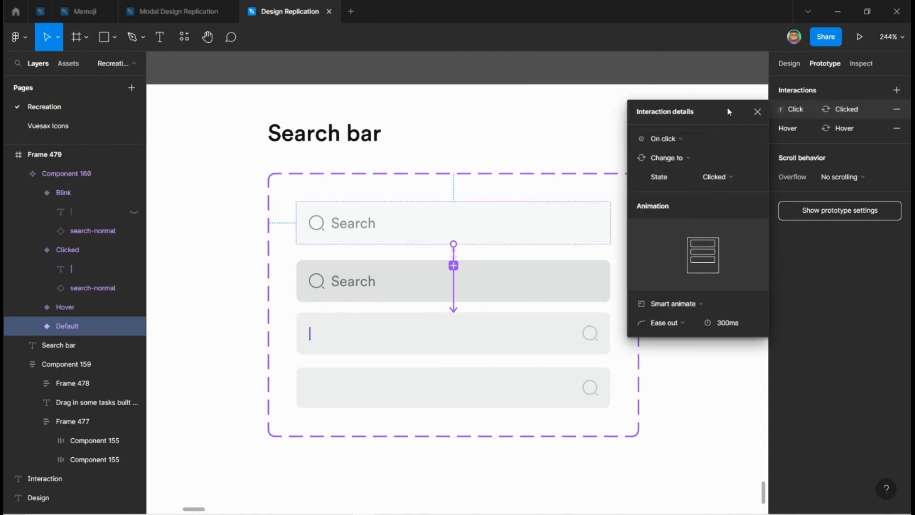
drag(727, 107, 649, 55)
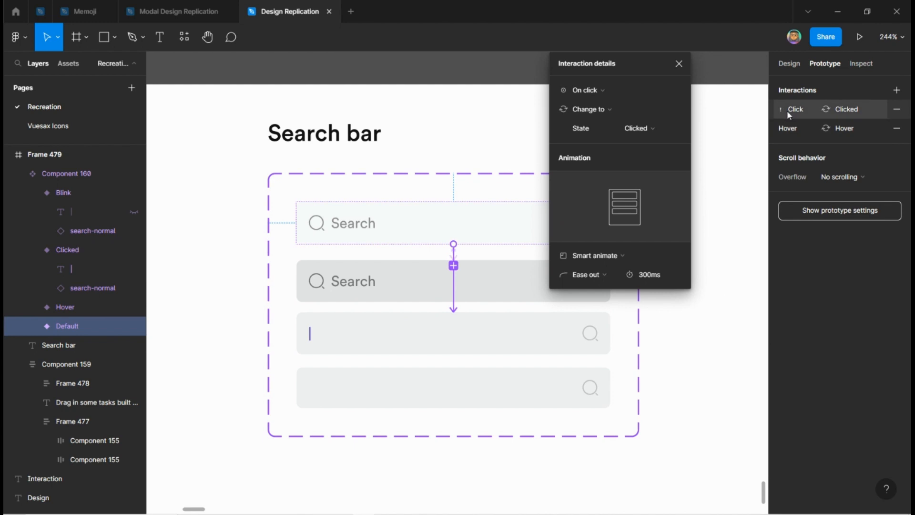
mouse_move(783, 113)
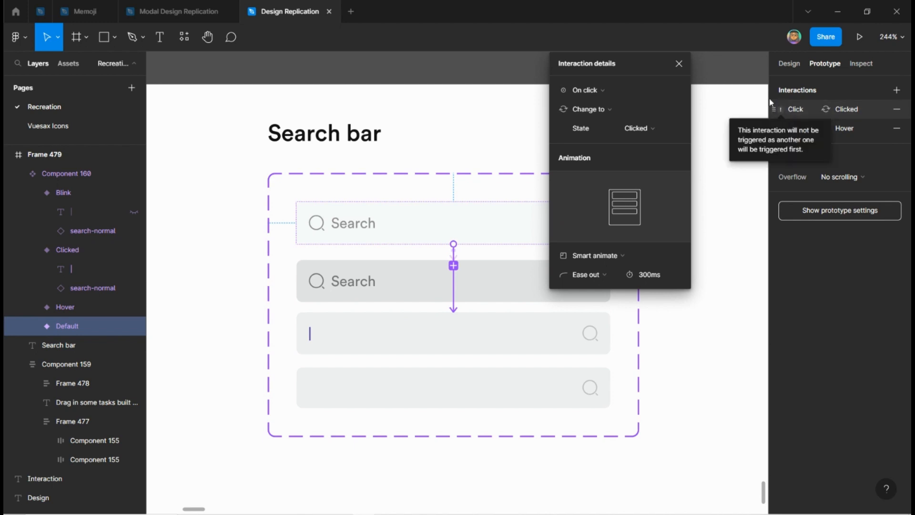
click(679, 63)
click(896, 109)
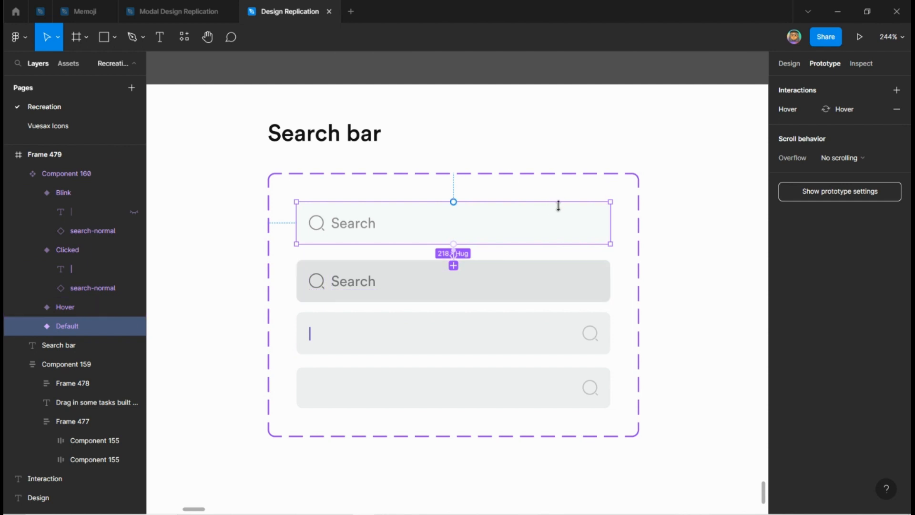
Add an On click interaction that changes the Hover variant to Clicked, using Smart animate, Ease out, 300ms
click(525, 276)
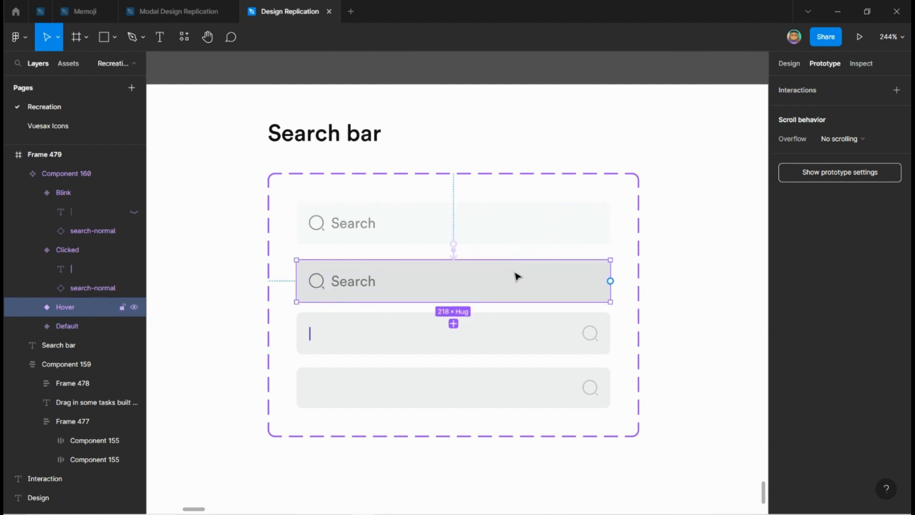
drag(612, 284, 494, 329)
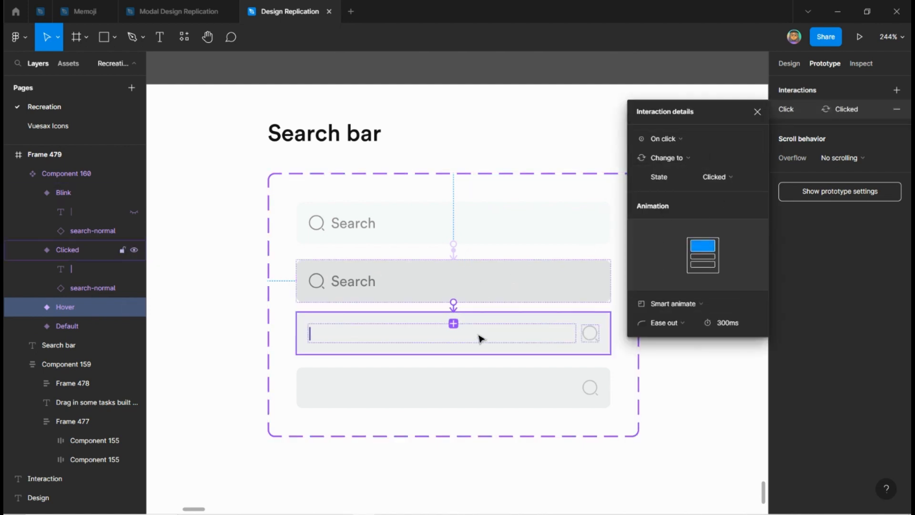
click(757, 111)
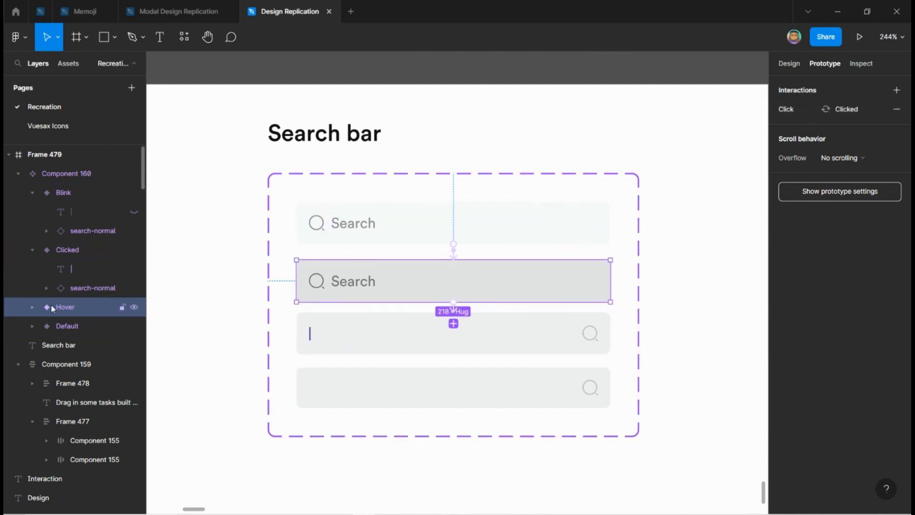
Examine the search icon and text layers inside the Hover variant
click(33, 308)
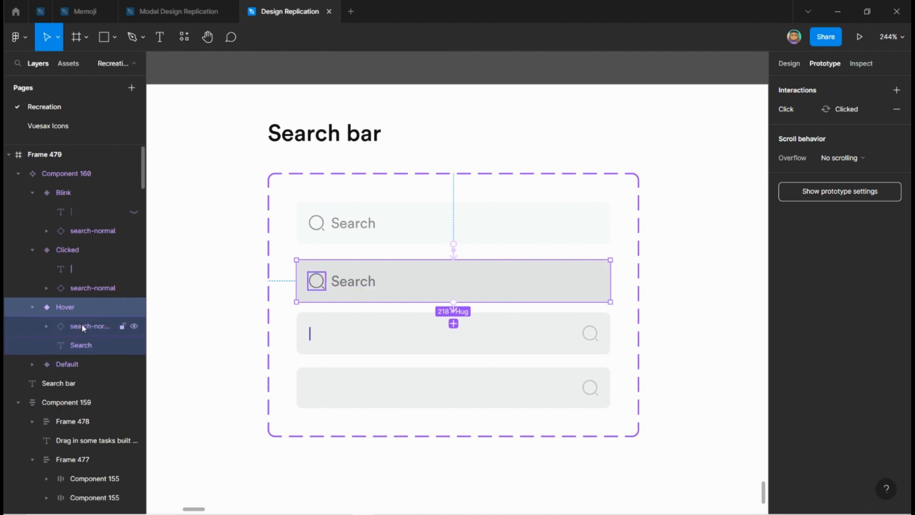
click(80, 327)
click(80, 344)
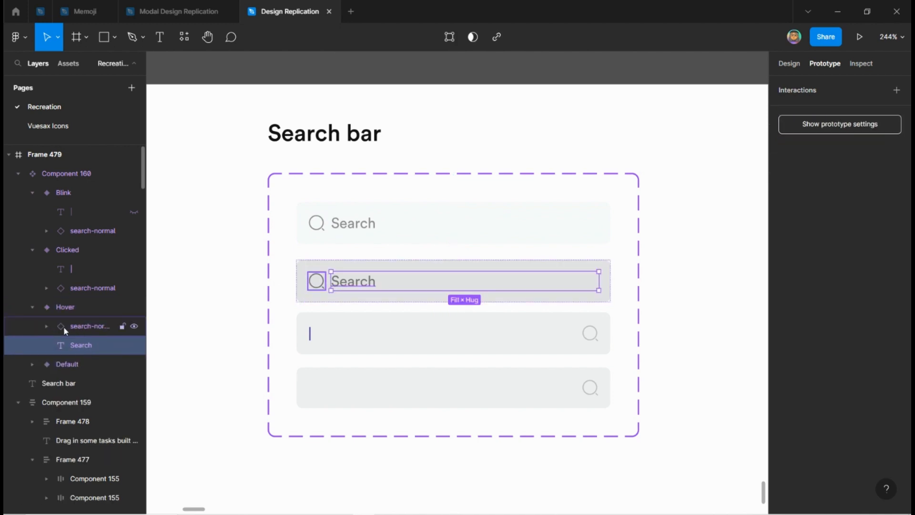
click(32, 307)
click(57, 308)
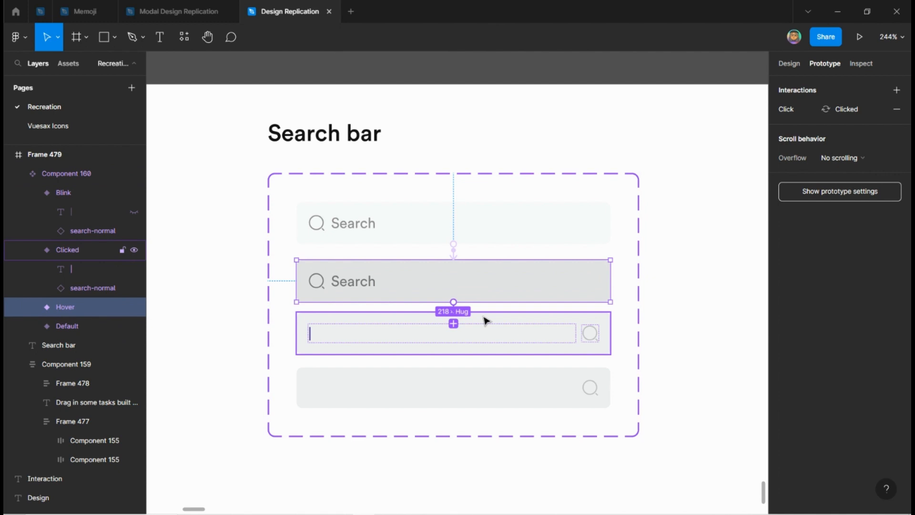
Add an After delay interaction that changes the Clicked variant to Blink, with a 1 ms delay, Smart animate, Ease out, 300ms
click(509, 342)
scroll(457, 402, up, 2)
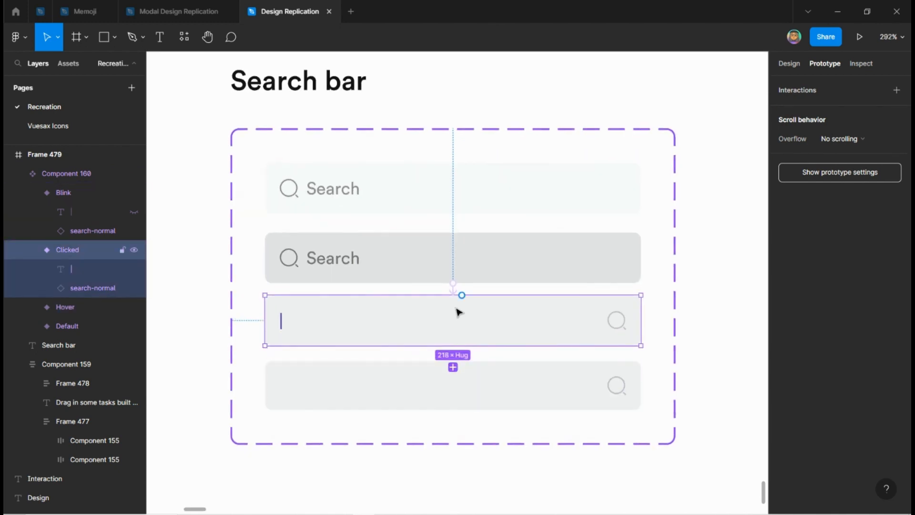
drag(453, 345, 439, 382)
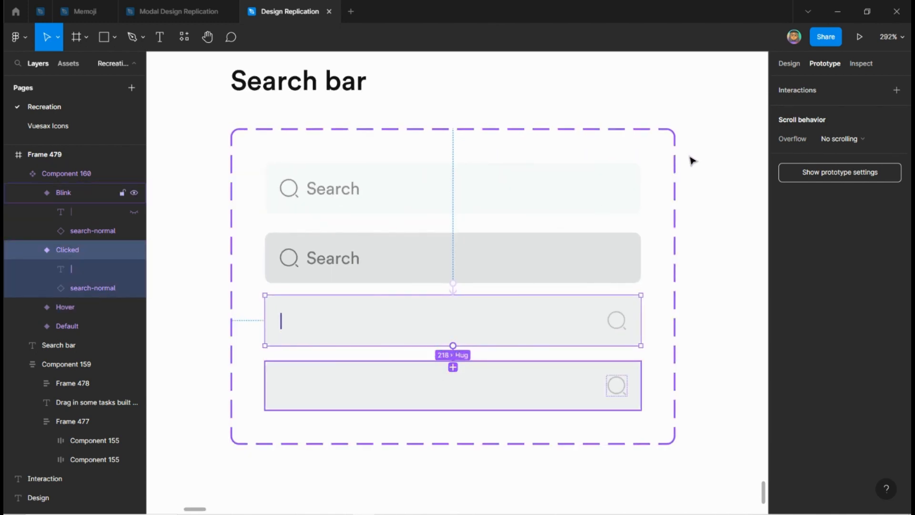
click(674, 139)
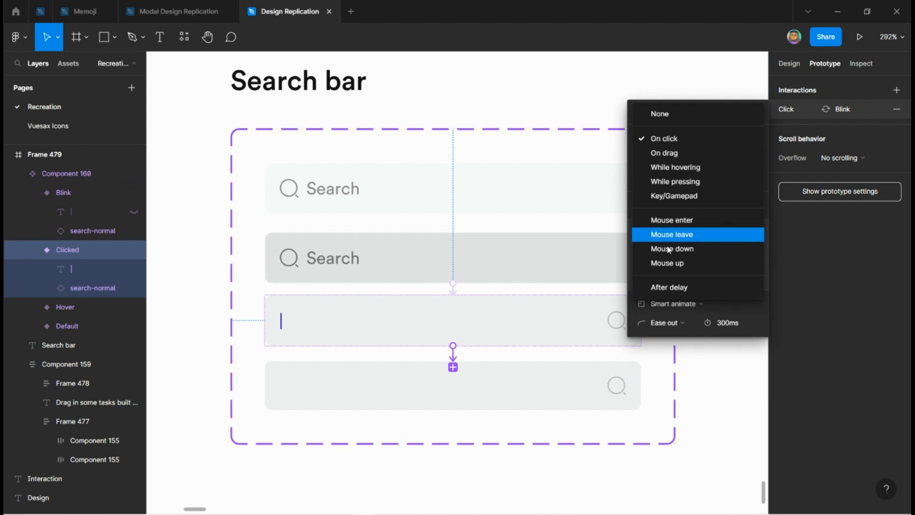
click(650, 287)
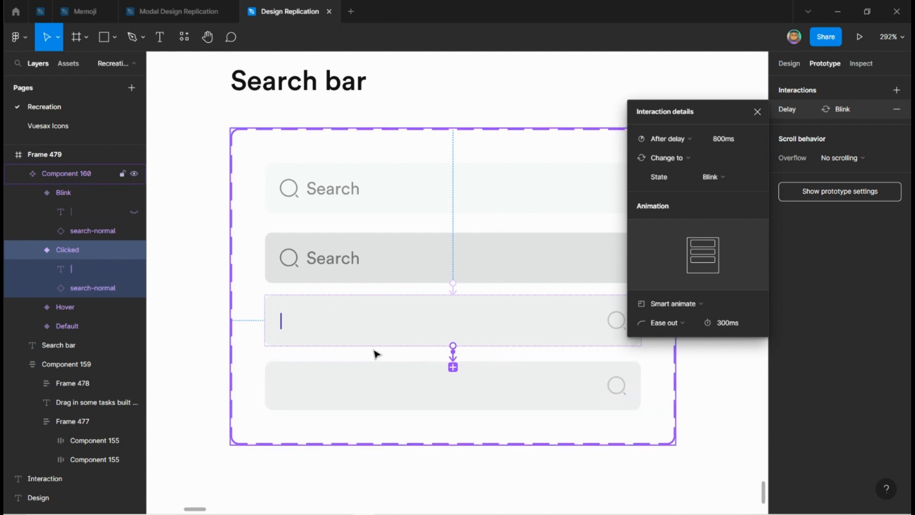
click(724, 139)
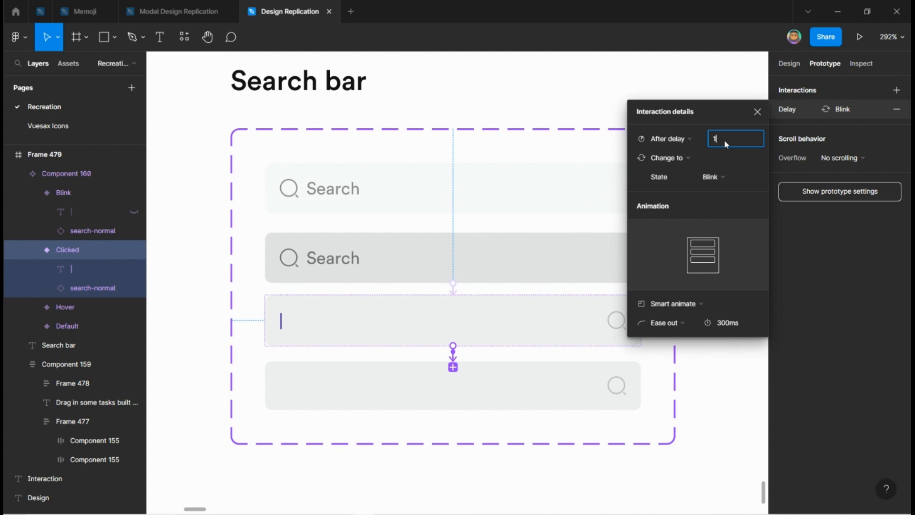
key(Return)
click(757, 111)
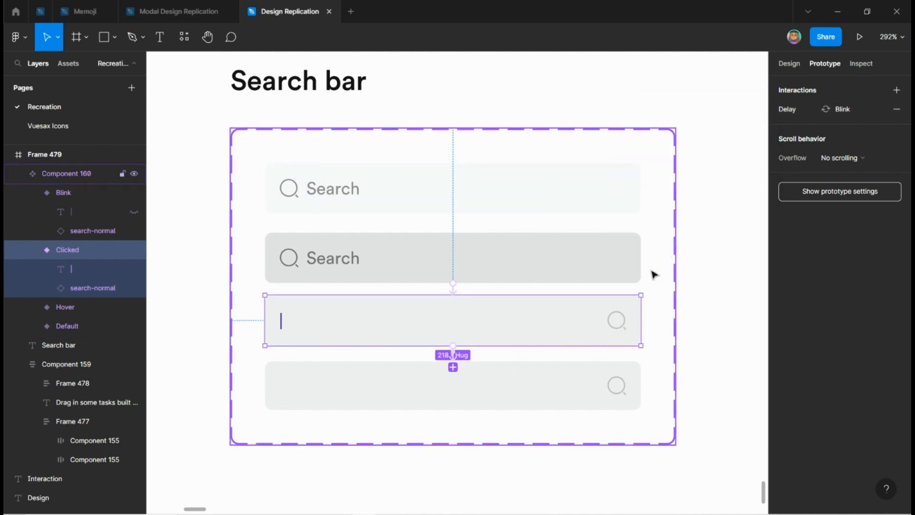
Return to the design settings and widen Frame 479 to make room beside the search bar component set
scroll(654, 275, down, 3)
click(789, 64)
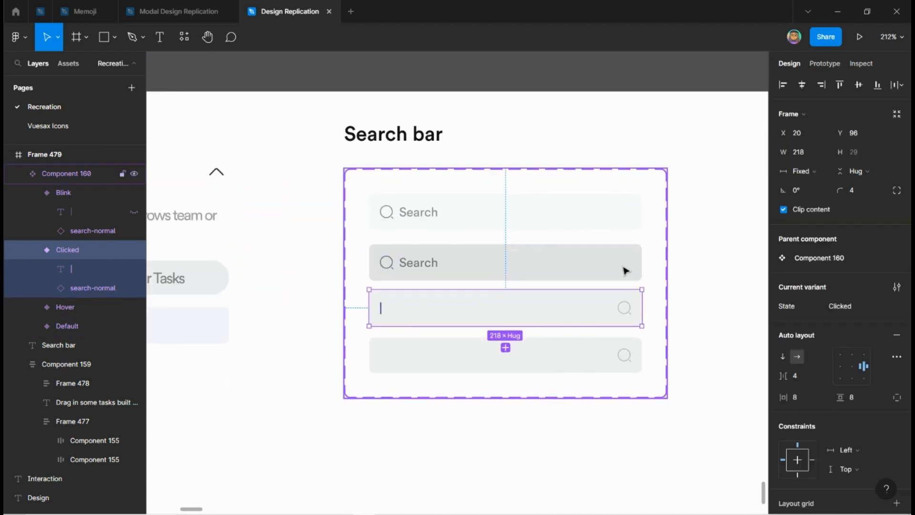
scroll(548, 286, down, 3)
scroll(310, 238, down, 2)
click(658, 271)
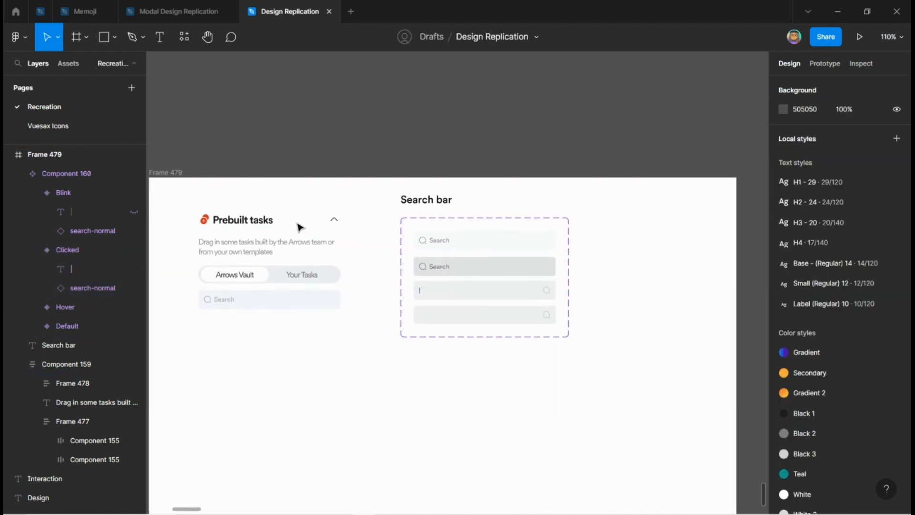
scroll(299, 227, down, 2)
drag(660, 320, 742, 325)
click(551, 136)
Copy the Search bar heading beside the component set, level with the original, and change the copy's text to Tab
drag(405, 207, 567, 205)
double_click(566, 202)
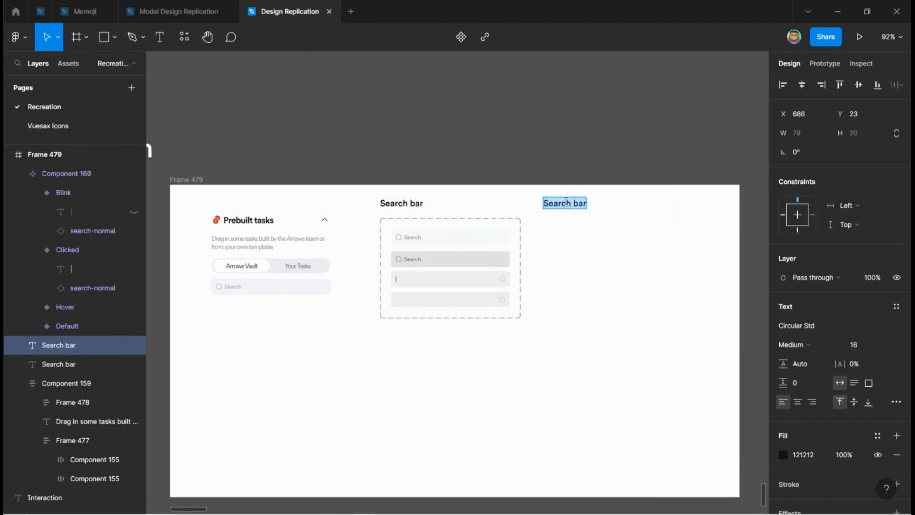
text(Tab)
key(Escape)
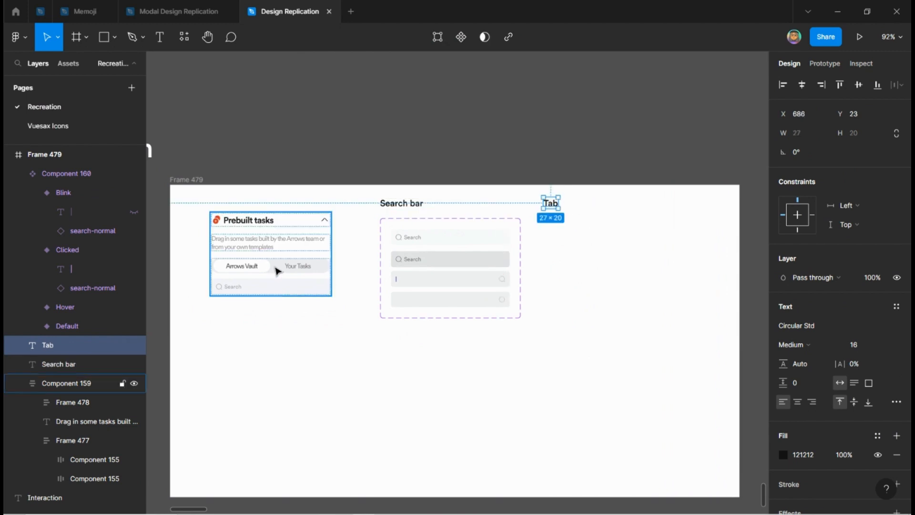
Copy the Arrows Vault / Your Tasks toggle from the Prebuilt tasks card to just below the Tab heading
double_click(277, 271)
double_click(278, 271)
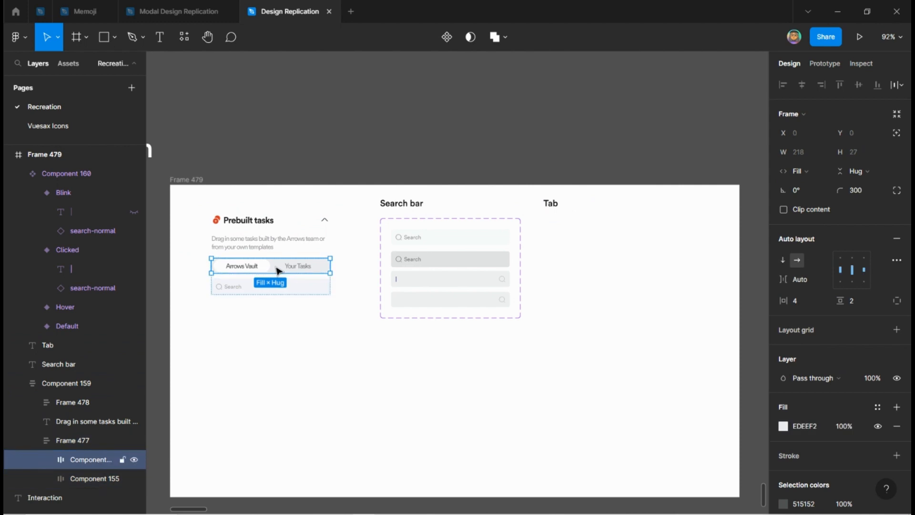
drag(278, 270, 610, 235)
scroll(681, 236, up, 5)
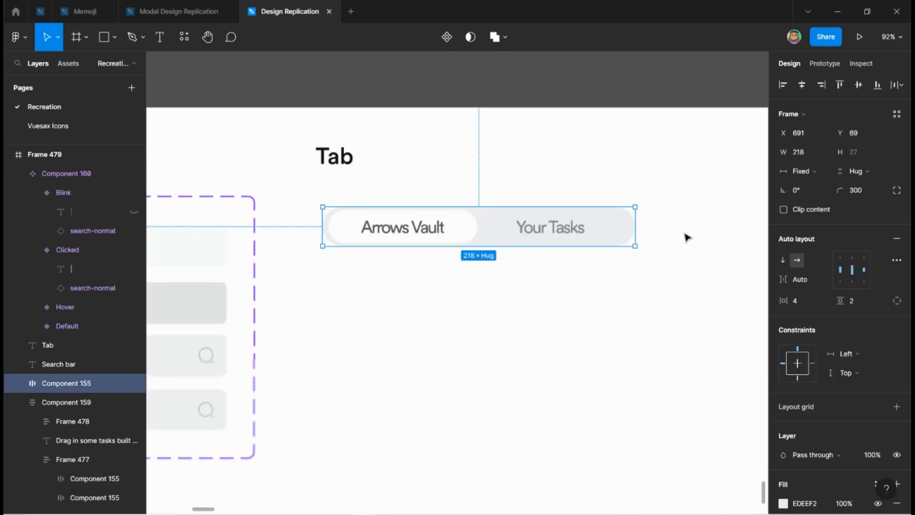
scroll(685, 235, up, 1)
scroll(680, 236, up, 1)
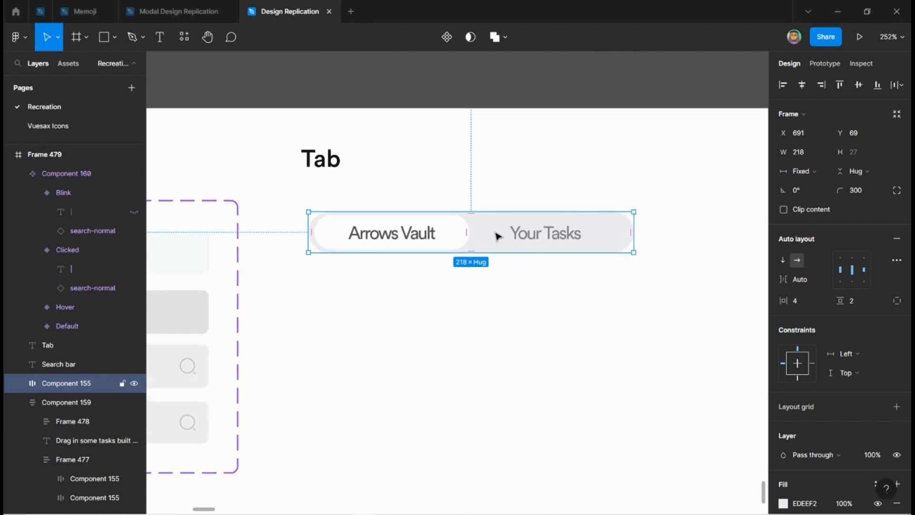
Stack two evenly spaced copies of the toggle below the first one, and rename the first toggle Default
drag(497, 236, 500, 295)
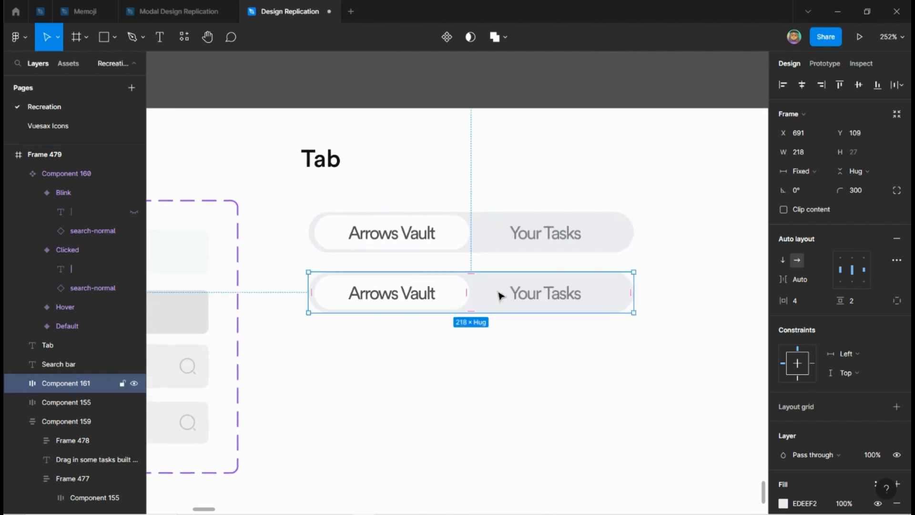
key(ctrl+d)
click(500, 237)
key(ctrl+r)
text(De)
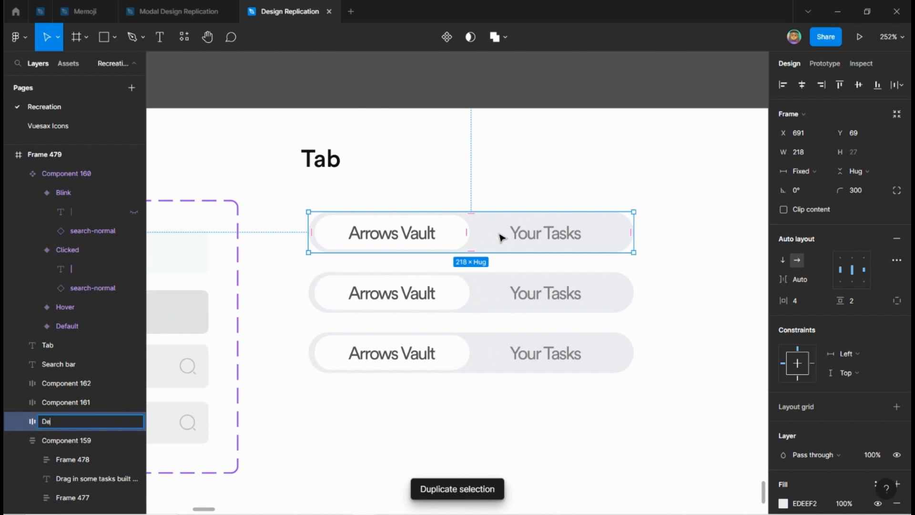
text(fault)
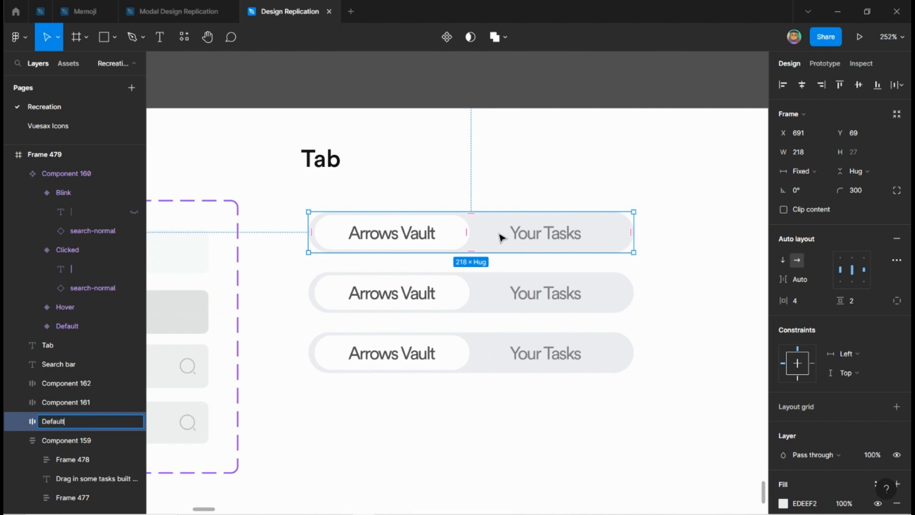
key(Return)
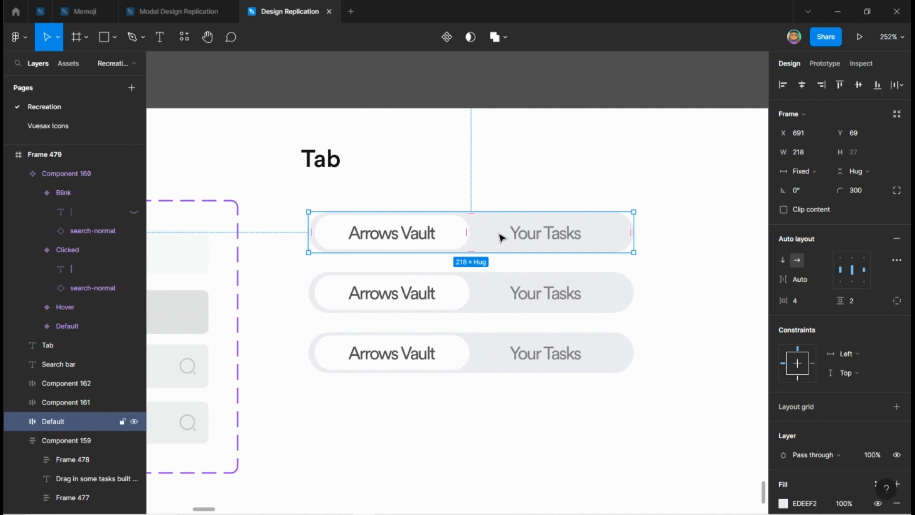
Rename the second toggle Hover and the third toggle Clicked
click(510, 292)
key(ctrl+r)
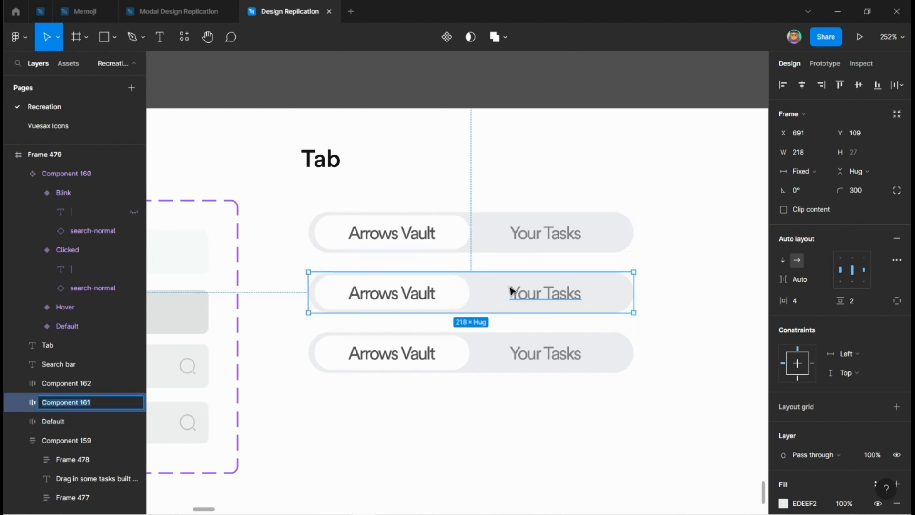
text(Hover)
key(Return)
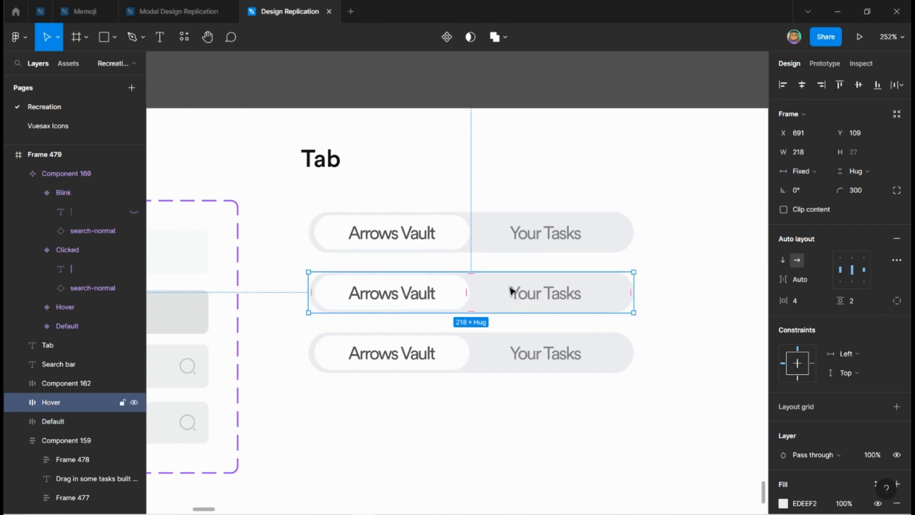
click(515, 348)
key(ctrl+r)
text(Clicked)
key(Return)
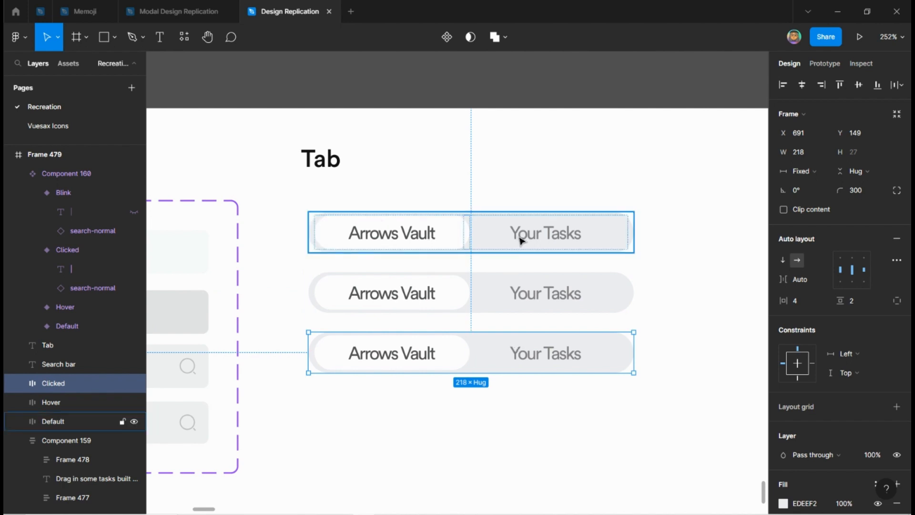
Set the Hover toggle's background fill to CDCDD1
click(521, 293)
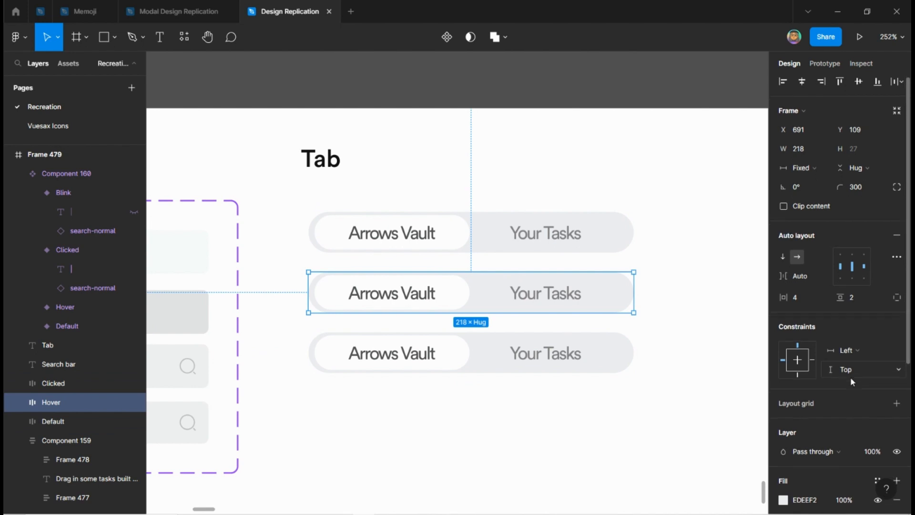
scroll(850, 376, down, 2)
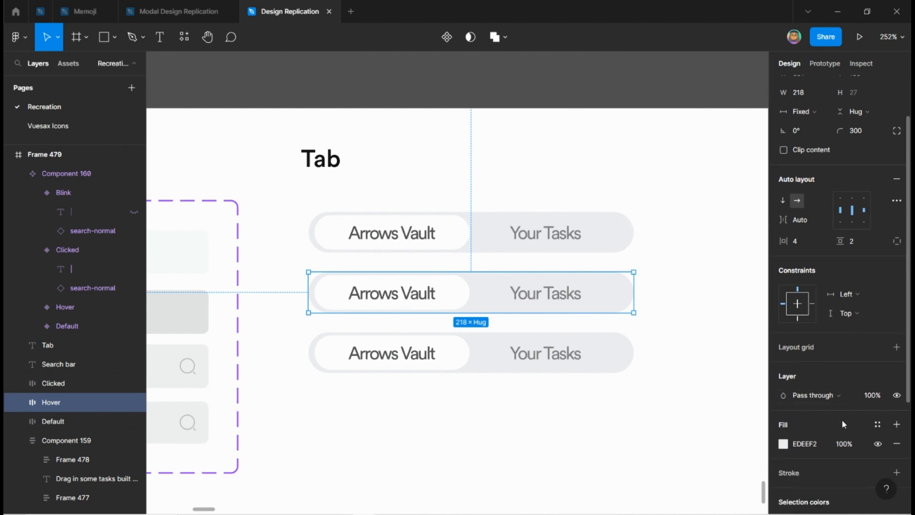
click(822, 446)
key(Return)
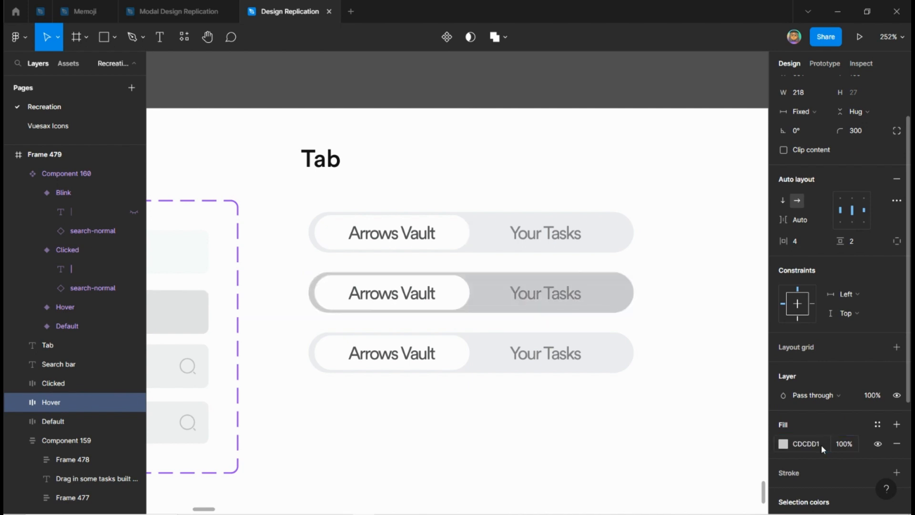
Darken the Your Tasks text in the Hover toggle to 727273 by setting its HSB brightness to 45
scroll(567, 301, up, 5)
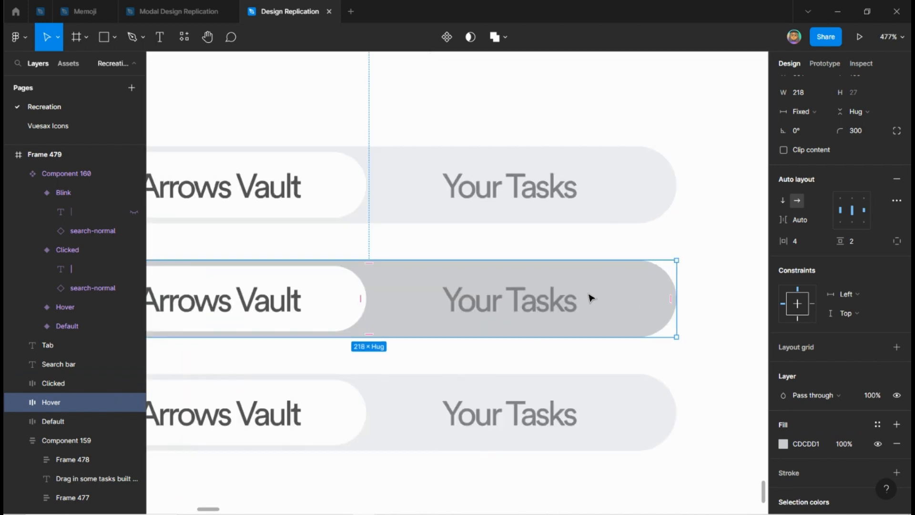
ctrl+click(573, 302)
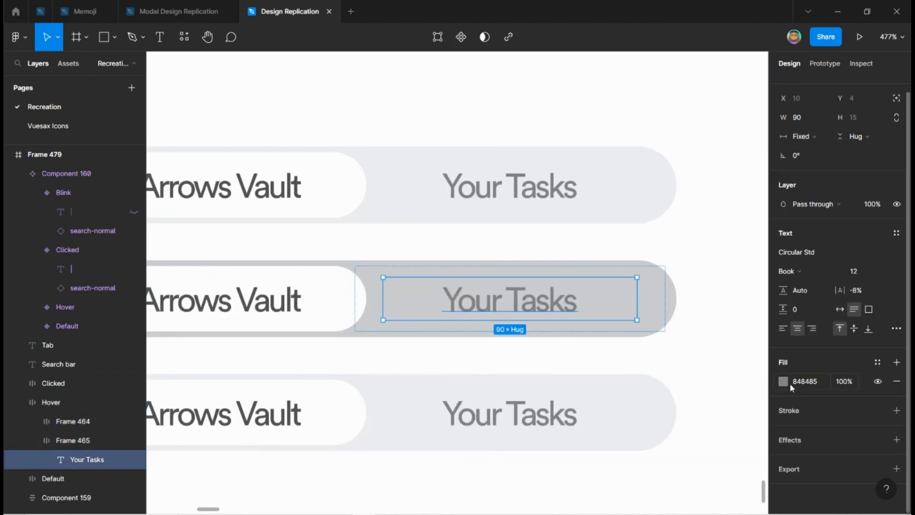
click(784, 381)
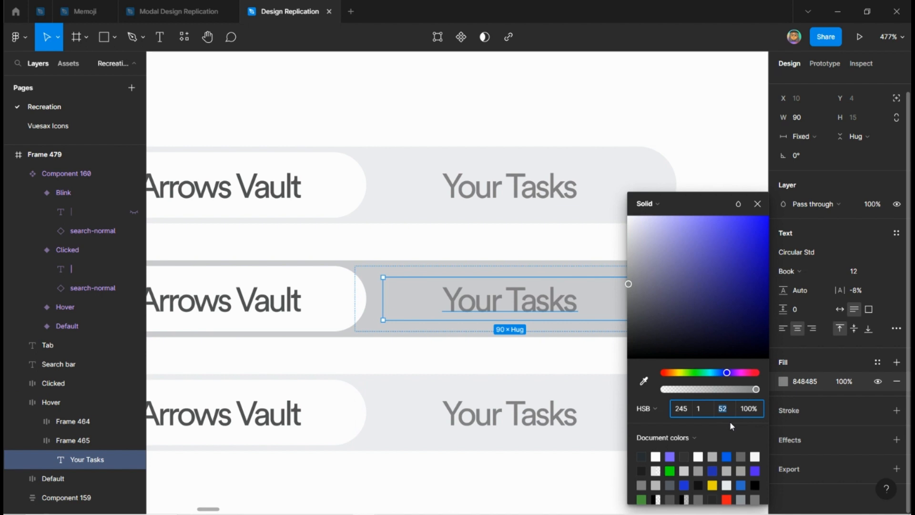
key(Return)
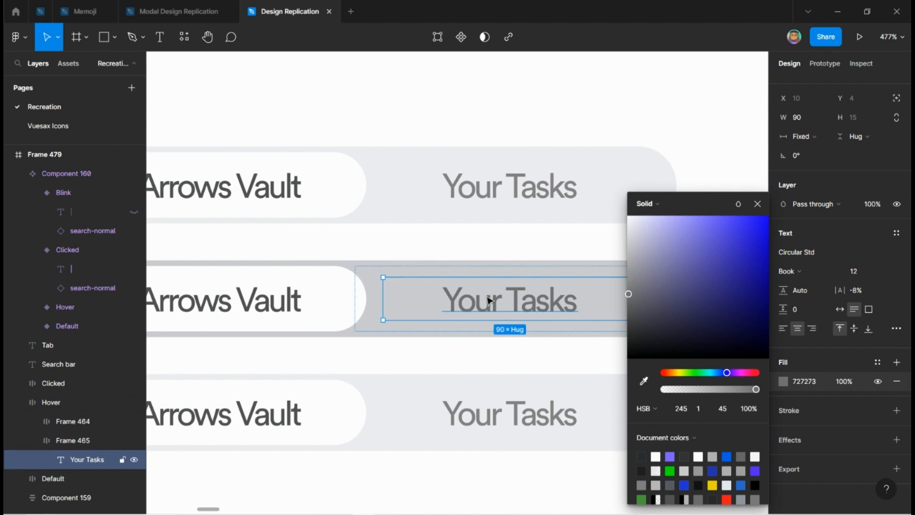
click(757, 204)
scroll(712, 292, down, 3)
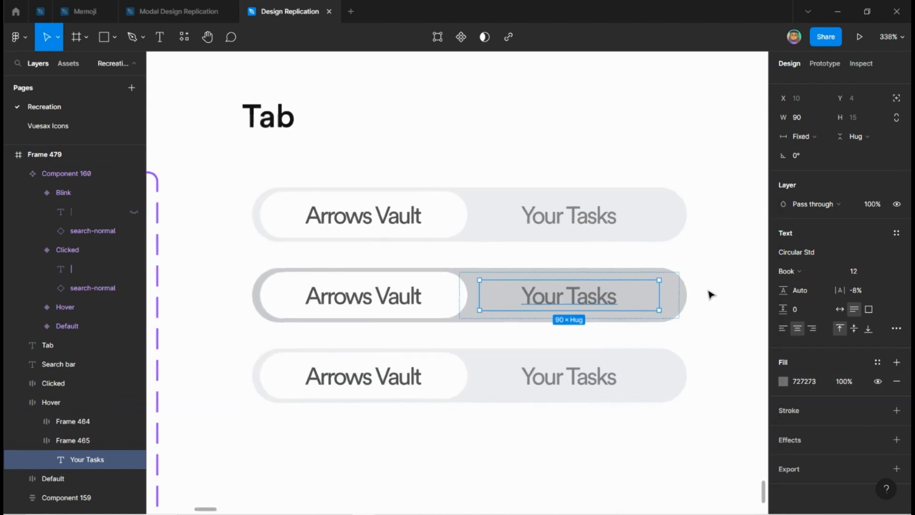
In the Default toggle, narrow the Arrows Vault pill to 96 and set its text width to Hug contents
click(614, 384)
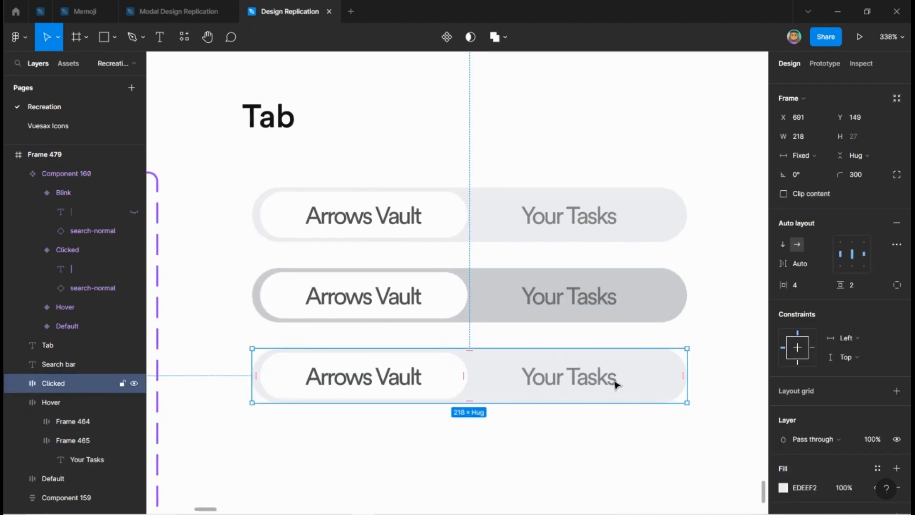
scroll(632, 432, down, 1)
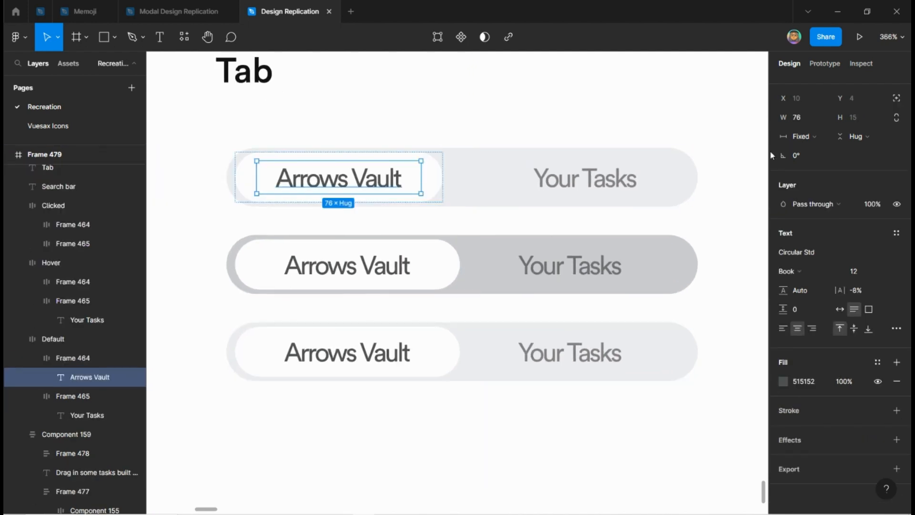
click(806, 137)
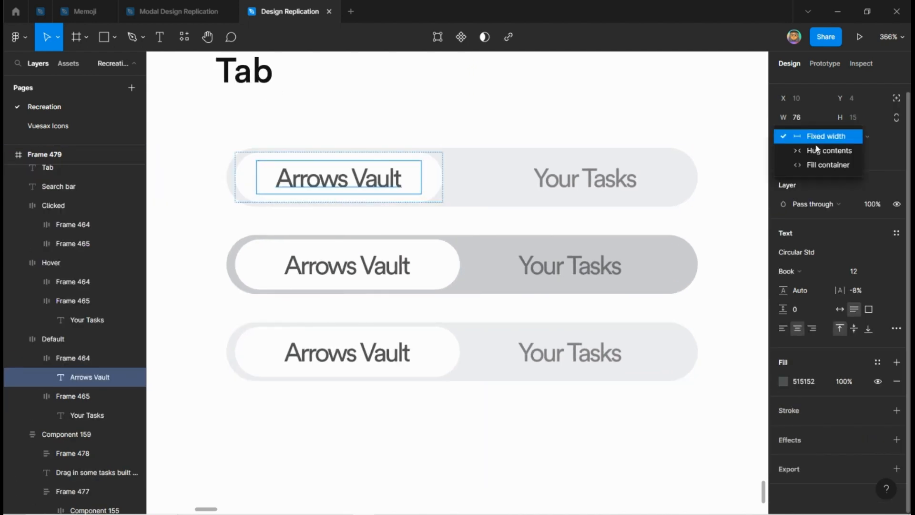
click(816, 150)
click(435, 183)
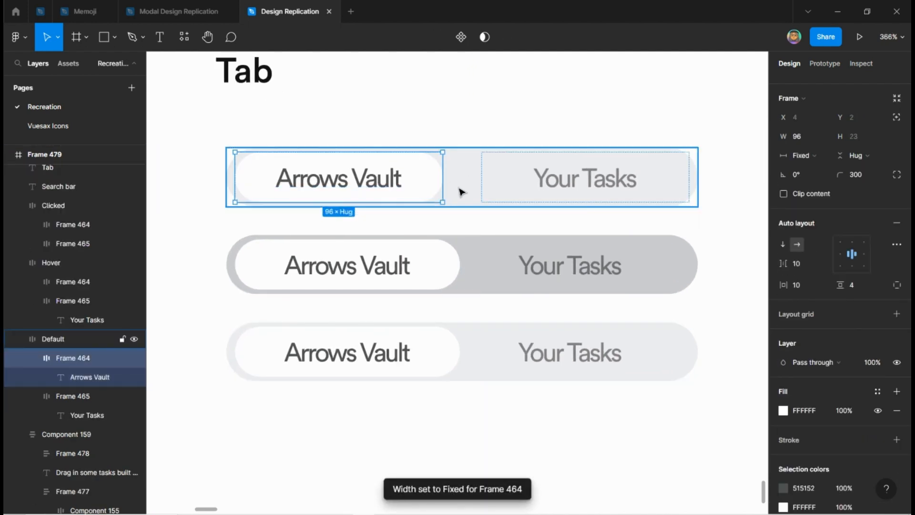
Delete the Hover and Clicked toggles, keeping the Default one
click(459, 192)
click(467, 264)
shift+click(490, 353)
key(Delete)
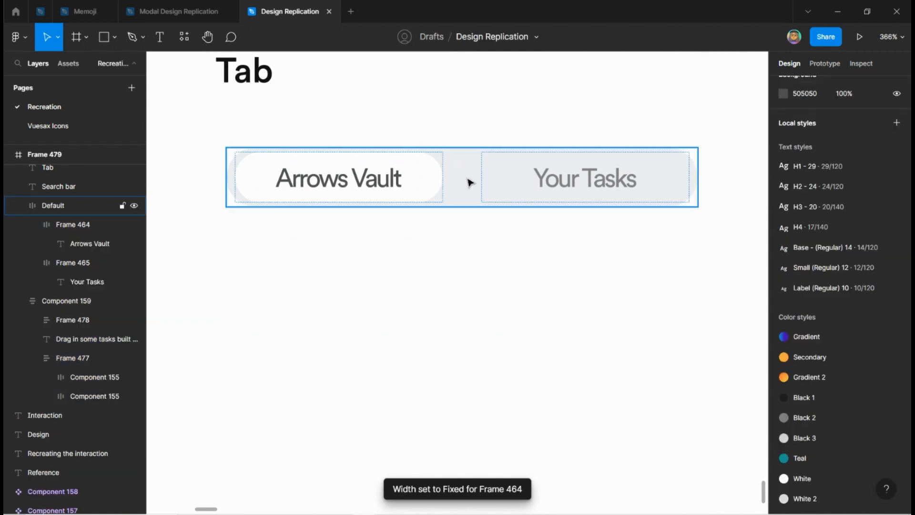
Set the Default toggle's auto layout to left alignment with a spacing of 19, and duplicate the toggle directly below it
click(469, 182)
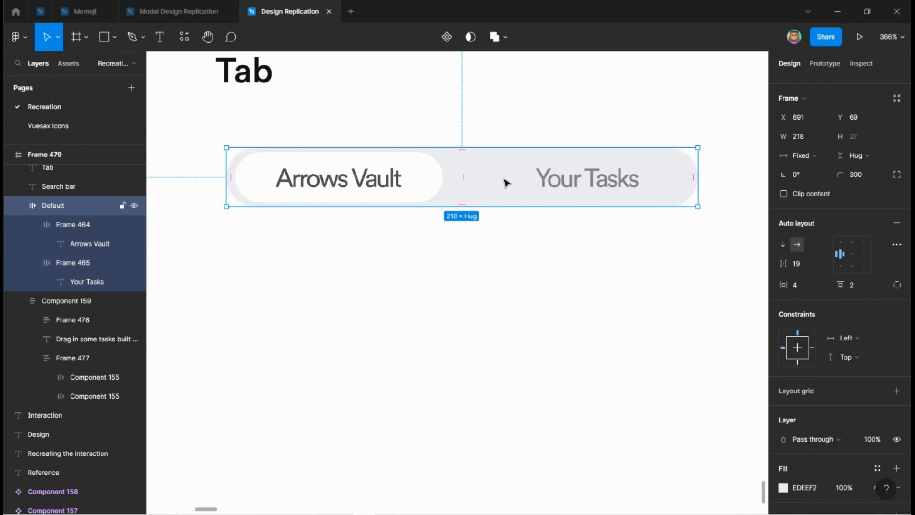
drag(506, 182, 515, 274)
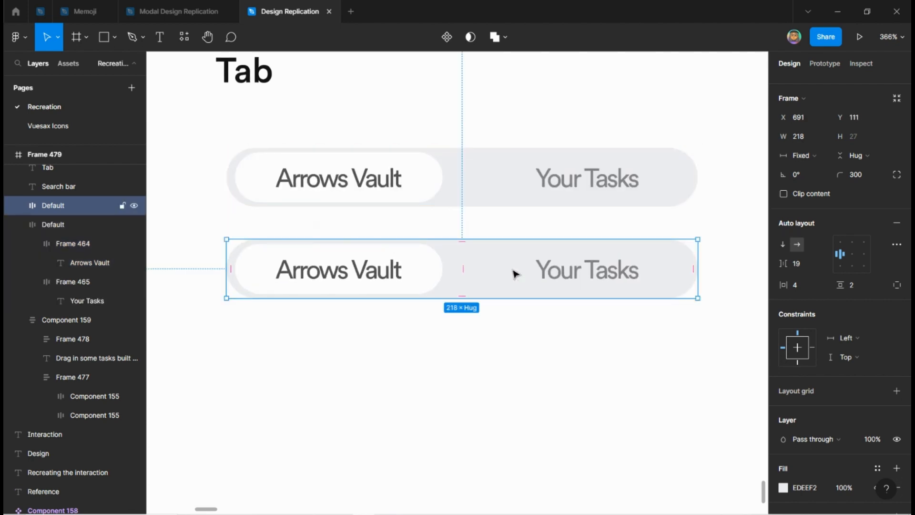
Duplicate the tab toggle once more below the others and rename the middle toggle Hover
key(ctrl+d)
click(514, 273)
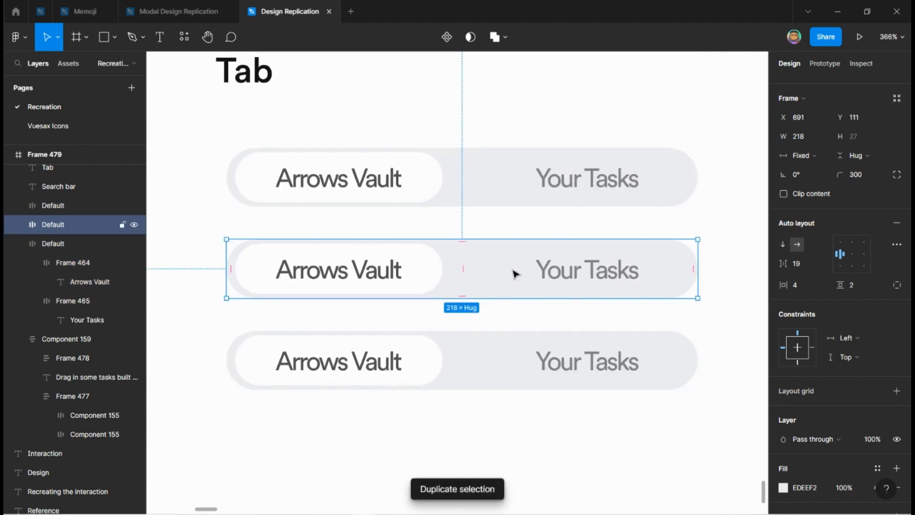
text(Hob)
text(ver)
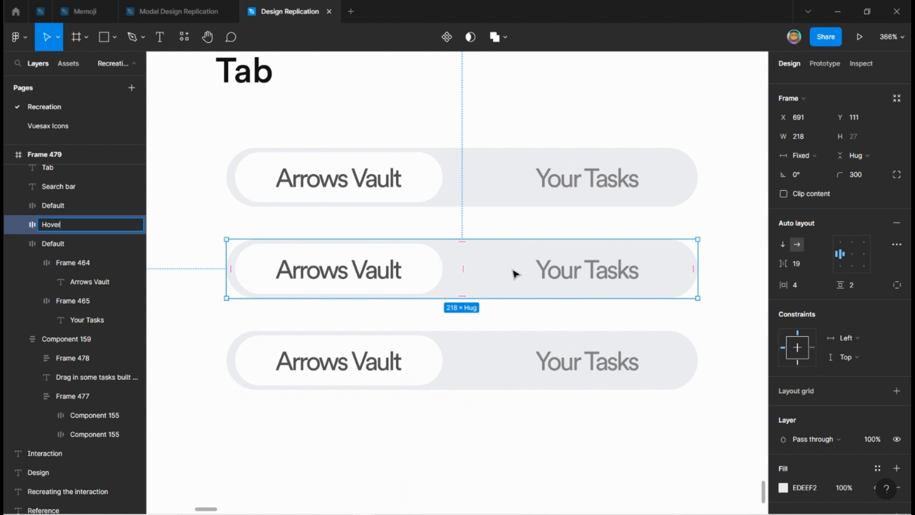
key(Return)
Rename the lowest tab toggle Clicked
click(493, 363)
key(ctrl+r)
text(C)
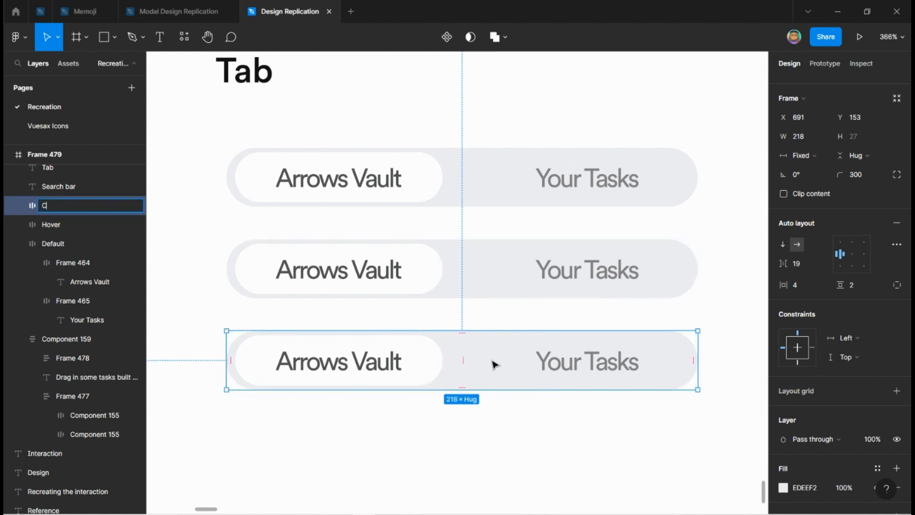
text(licked)
key(Return)
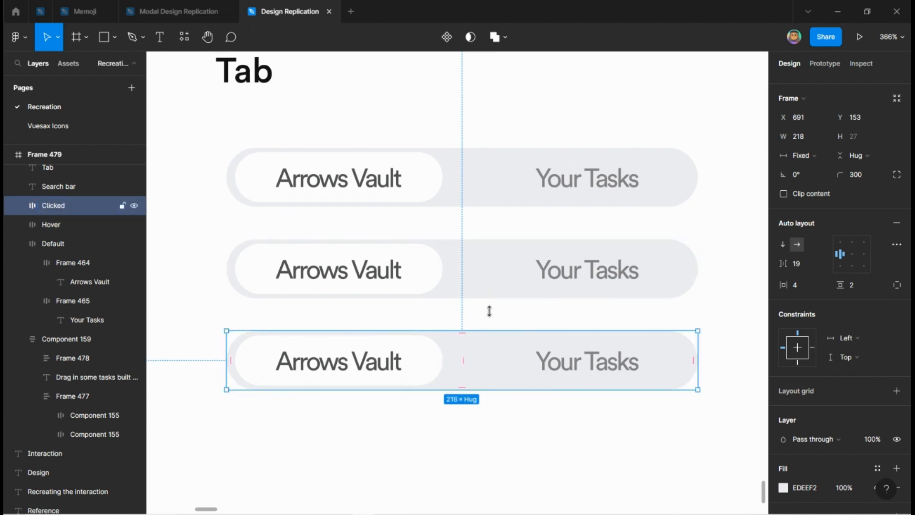
Set the Hover toggle's background fill to CDCDD1
click(487, 285)
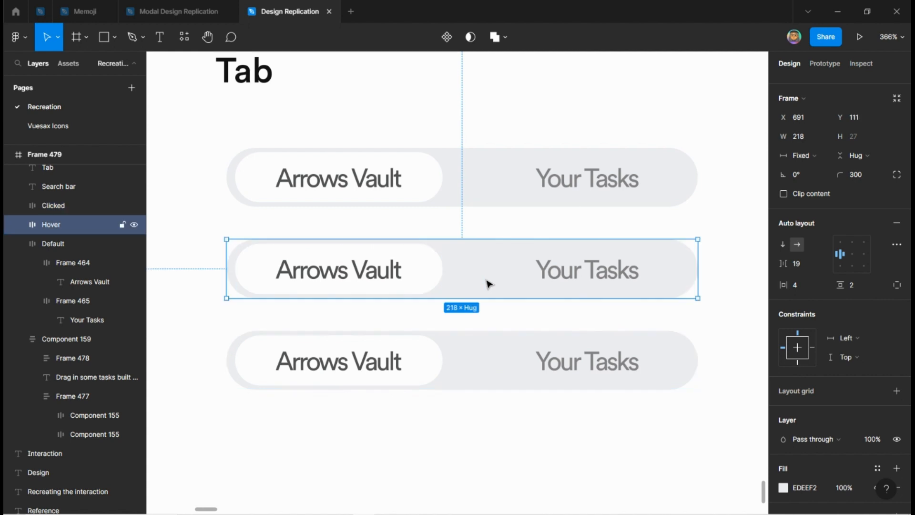
click(823, 486)
text(cdcdcd)
key(Return)
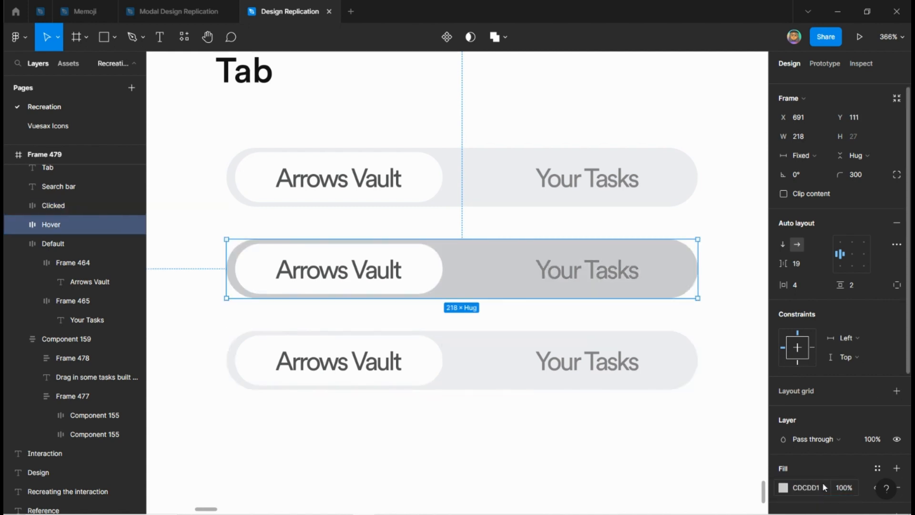
In the Clicked toggle, add a white FFFFFF fill to the Your Tasks pill and hide the Arrows Vault pill's fill
click(556, 360)
double_click(557, 361)
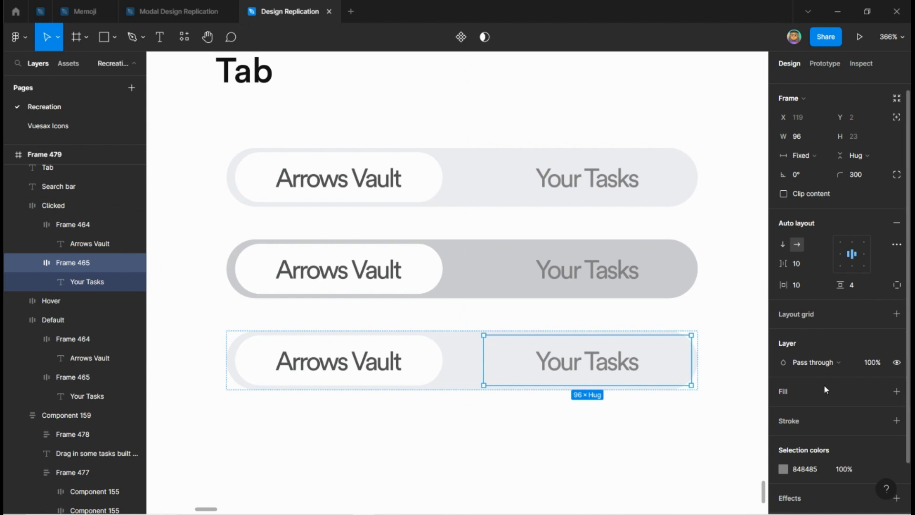
click(802, 393)
click(398, 374)
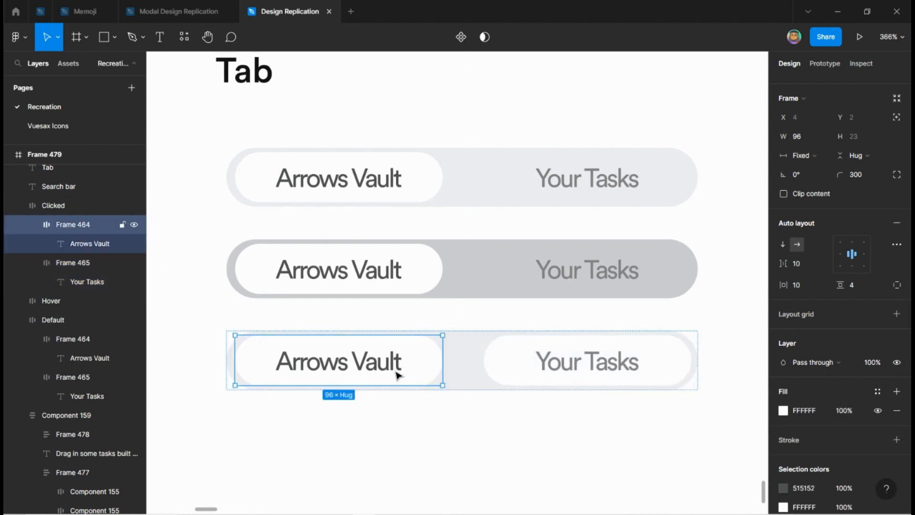
click(877, 411)
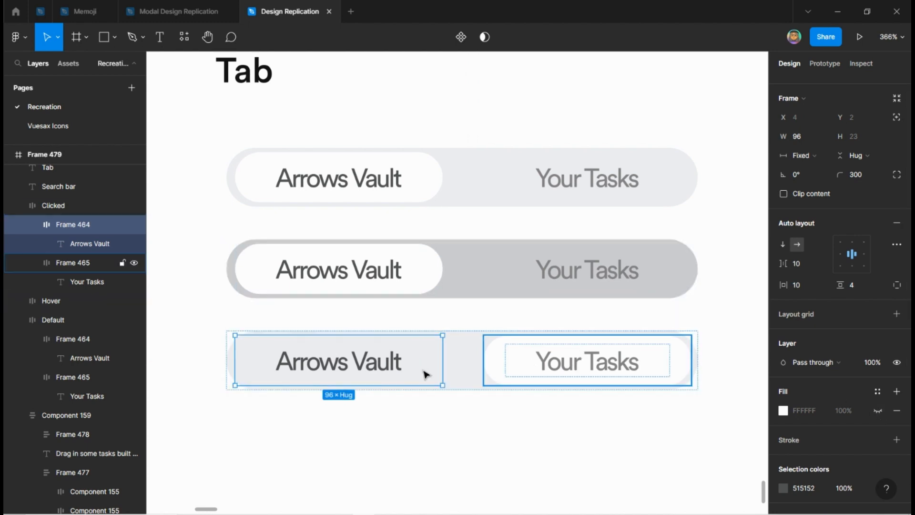
Set the Your Tasks text in the Clicked toggle to 515152, matching the Arrows Vault text colour
click(377, 367)
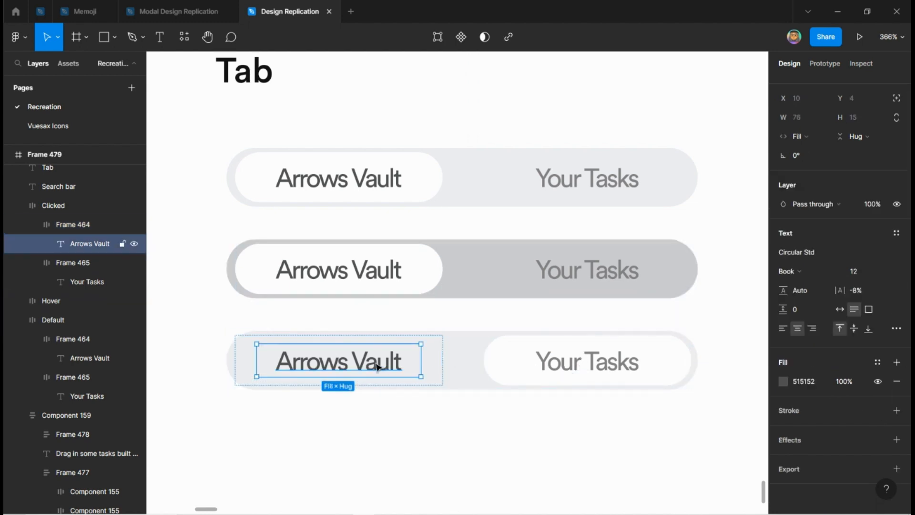
click(638, 374)
click(812, 382)
text(515151)
key(Return)
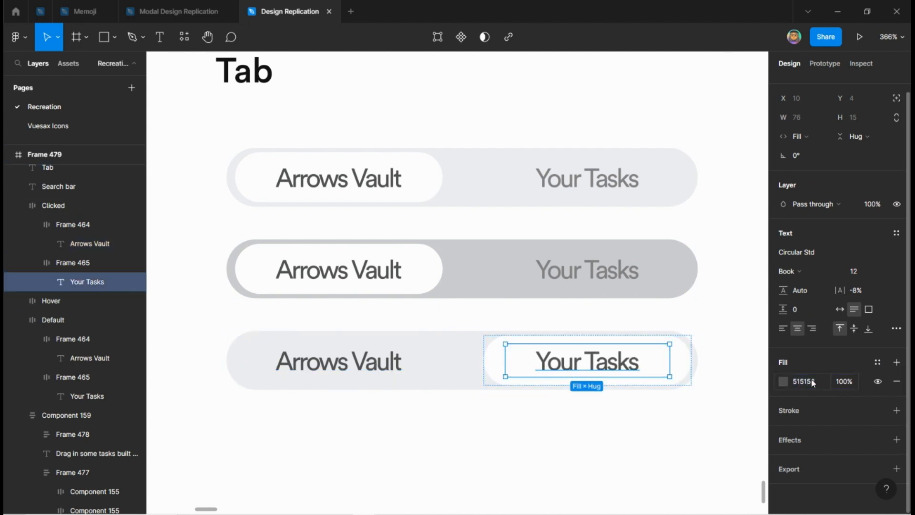
Set the Arrows Vault text in the Clicked toggle to 848485, the colour of the Default toggle's Your Tasks text
click(579, 186)
click(810, 381)
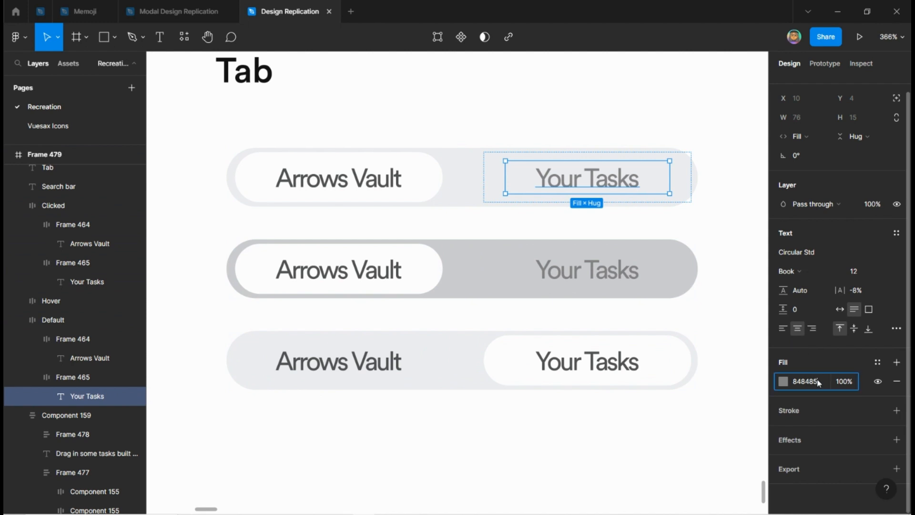
click(390, 376)
click(816, 381)
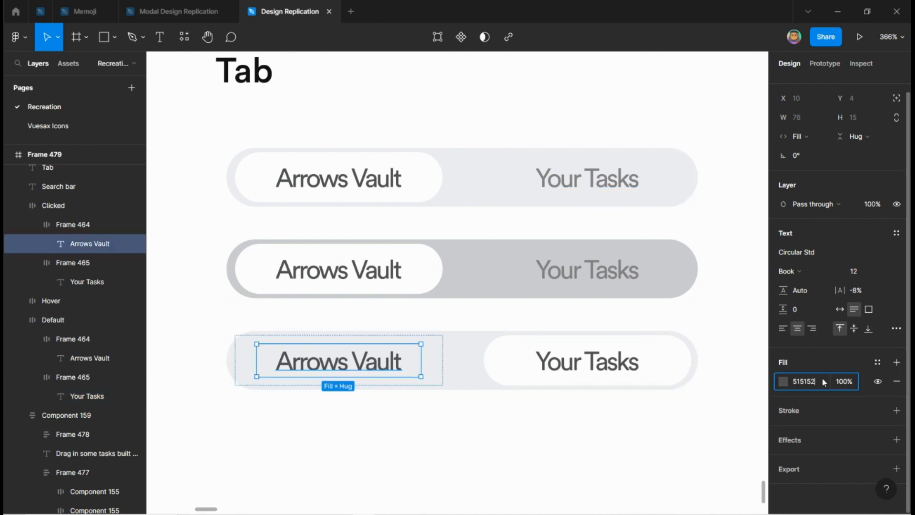
text(848485)
key(Return)
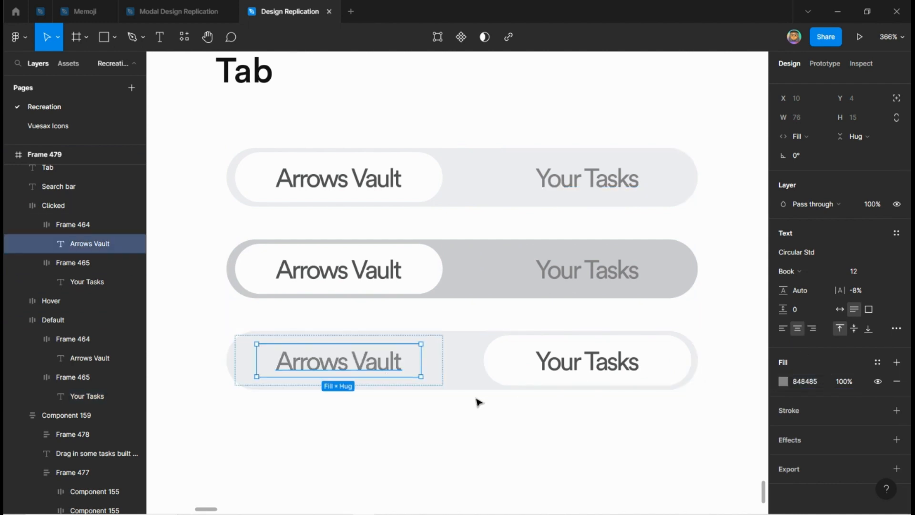
Turn the three tab toggles into one component set and align its edge with the Tab heading
click(474, 409)
scroll(375, 411, down, 2)
drag(231, 161, 657, 435)
click(450, 37)
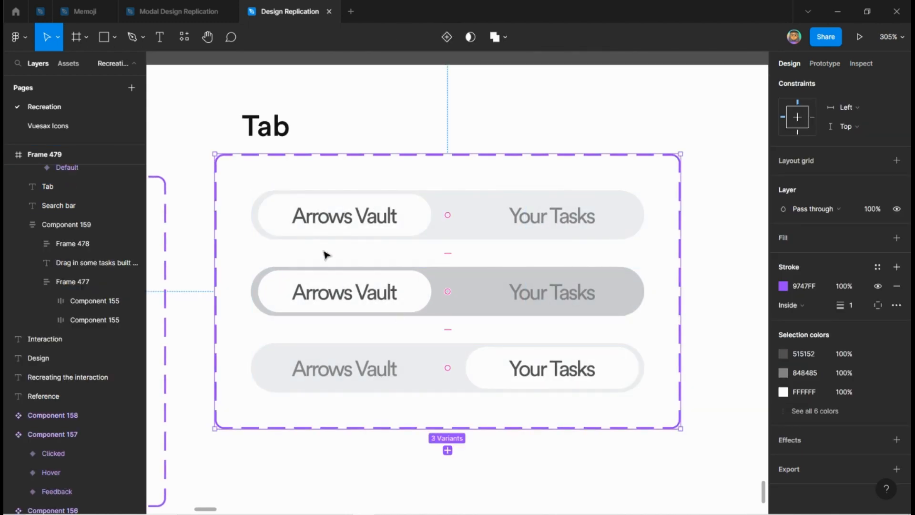
drag(317, 222, 346, 224)
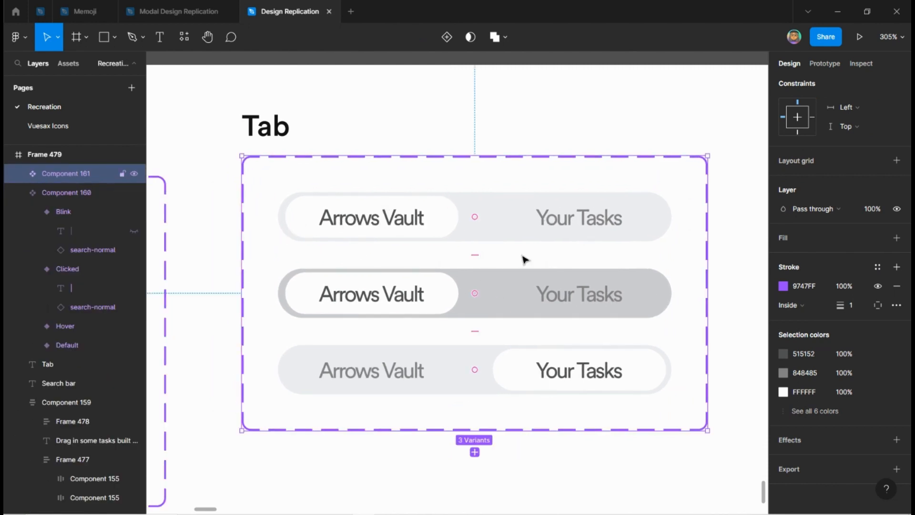
click(498, 213)
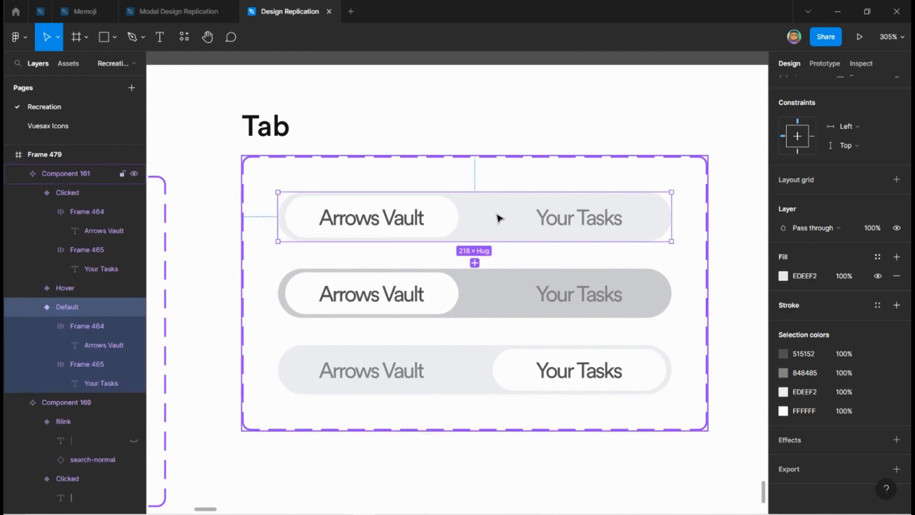
click(505, 292)
click(445, 223)
click(371, 300)
click(314, 357)
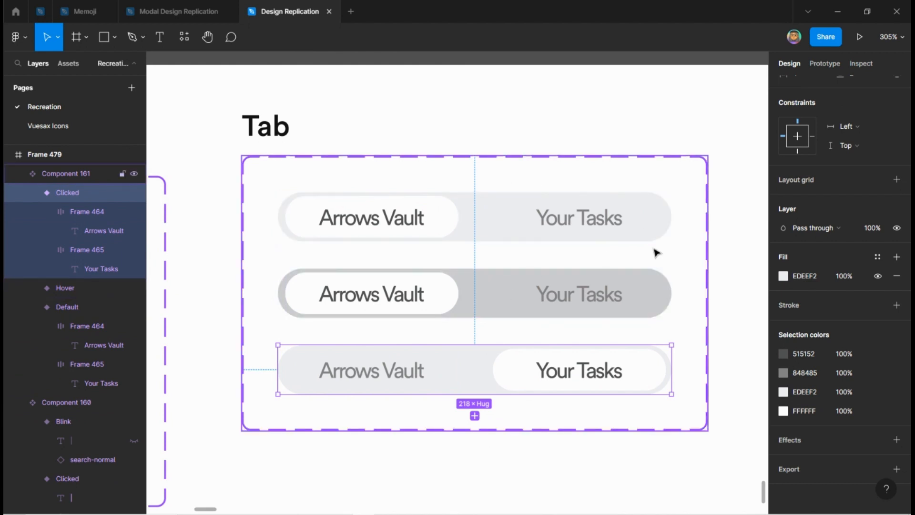
Rename the tab component set's variant property from Property 1 to State
click(531, 228)
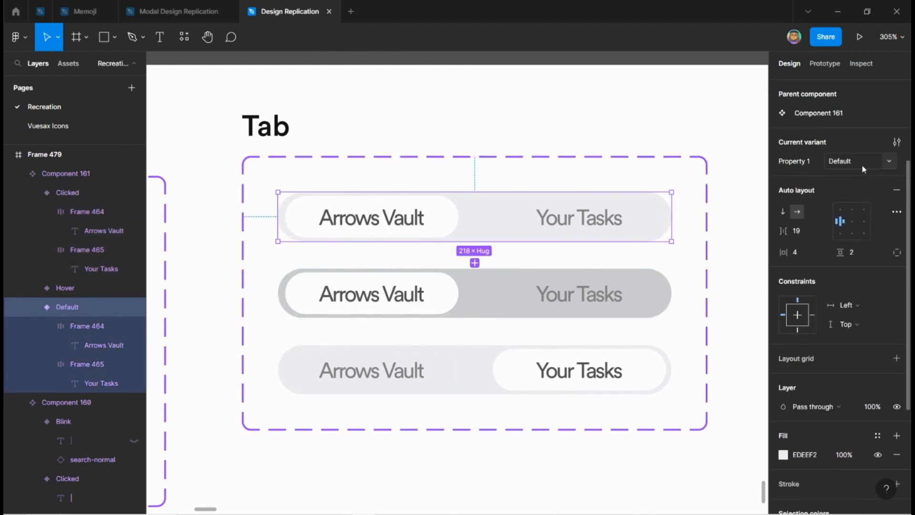
click(272, 156)
double_click(803, 123)
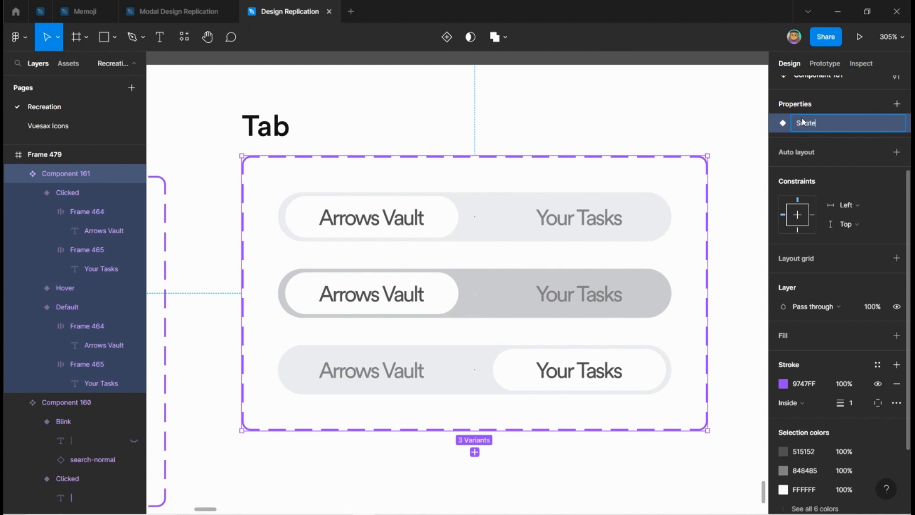
key(Return)
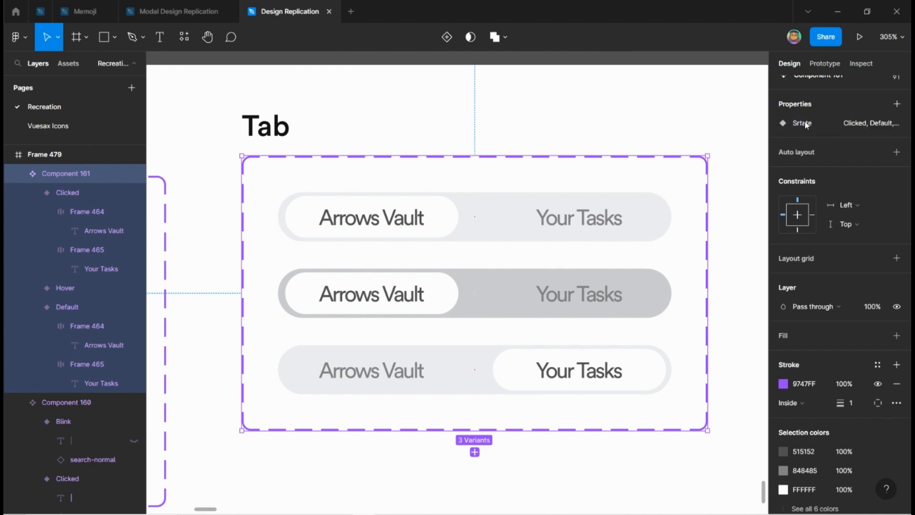
double_click(805, 123)
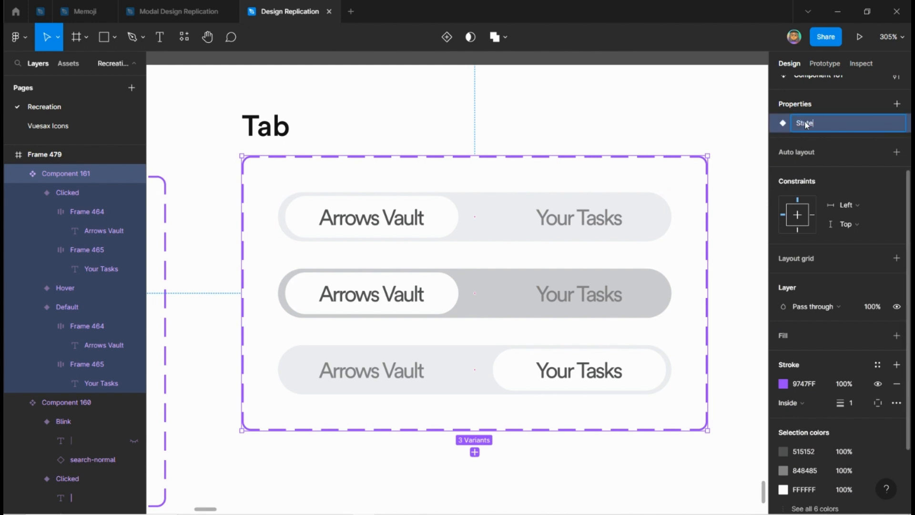
key(Return)
Add a While hovering prototype interaction from the Default tab variant that changes to Hover with Smart animate
click(493, 217)
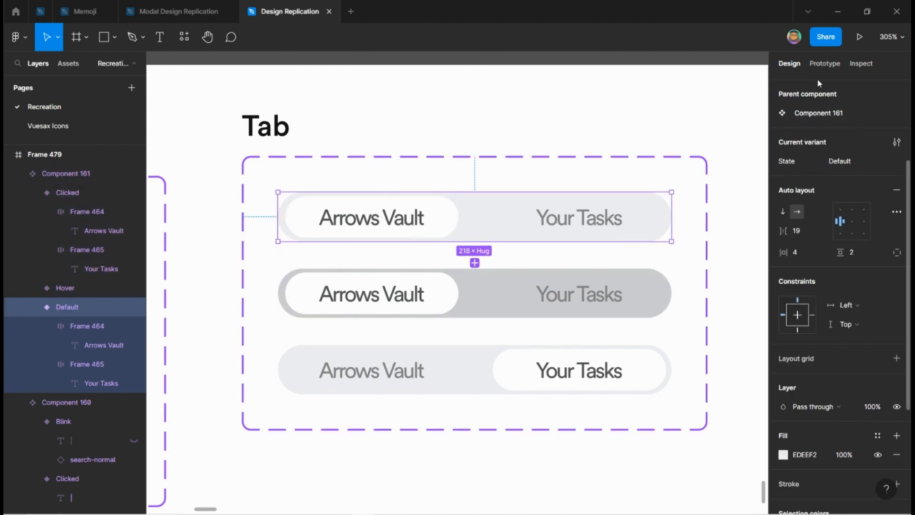
click(824, 64)
drag(672, 218, 555, 282)
click(704, 145)
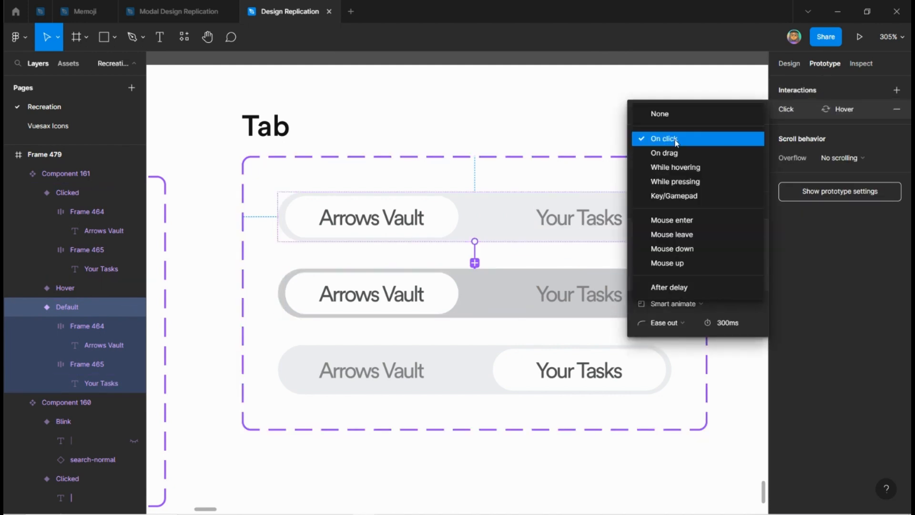
click(679, 167)
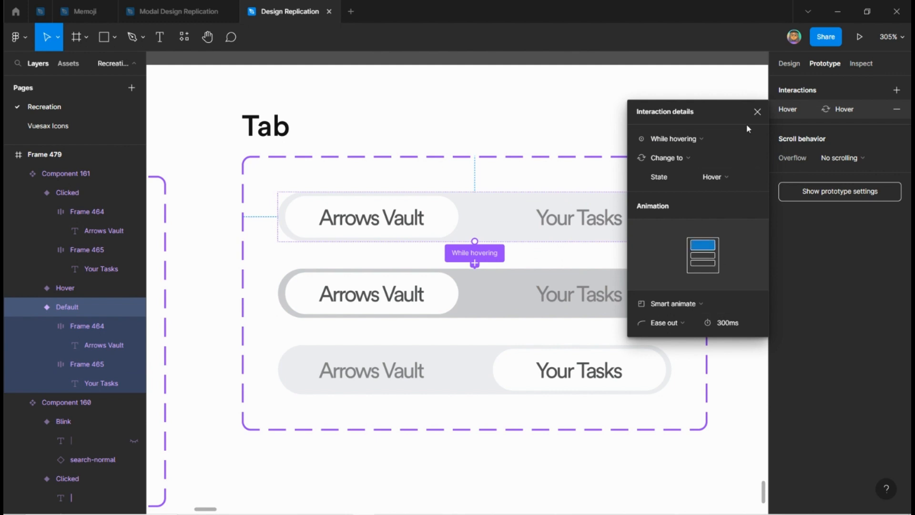
click(756, 112)
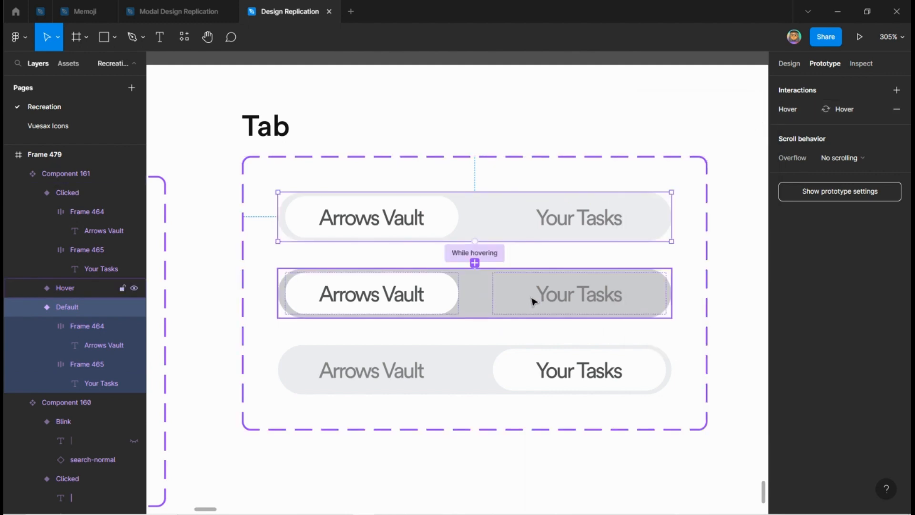
Link the Hover variant's Your Tasks pill to the Clicked variant with an On click Change to interaction
double_click(554, 287)
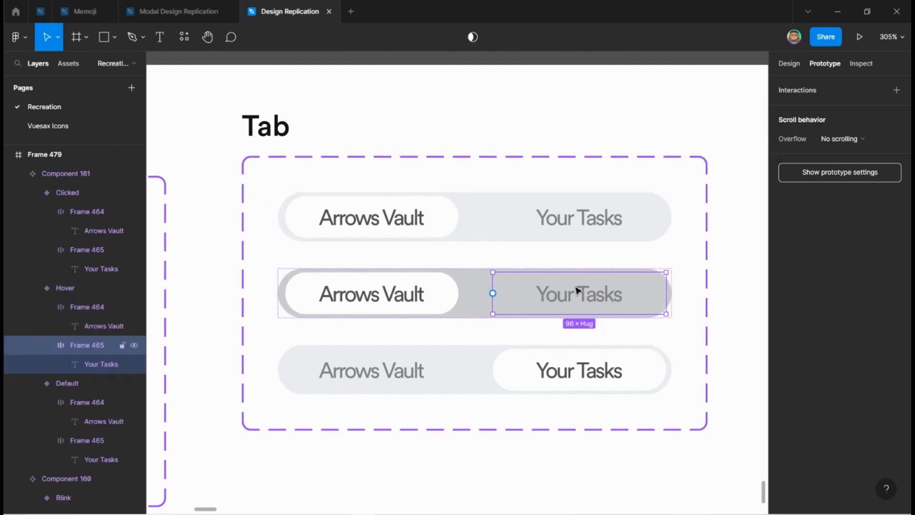
mouse_move(669, 299)
drag(666, 293, 589, 358)
drag(532, 403, 533, 403)
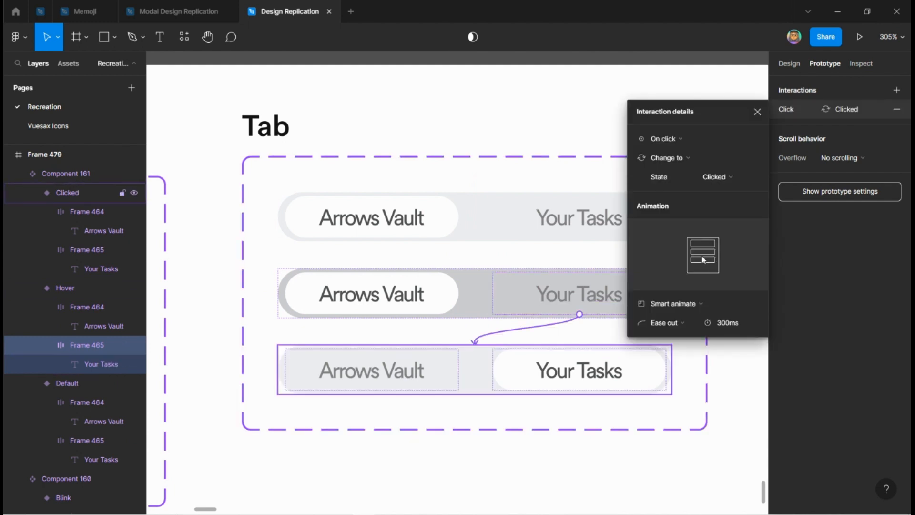
click(757, 111)
Link the Clicked variant's Arrows Vault pill back to the Default variant with an On click Change to interaction
click(418, 376)
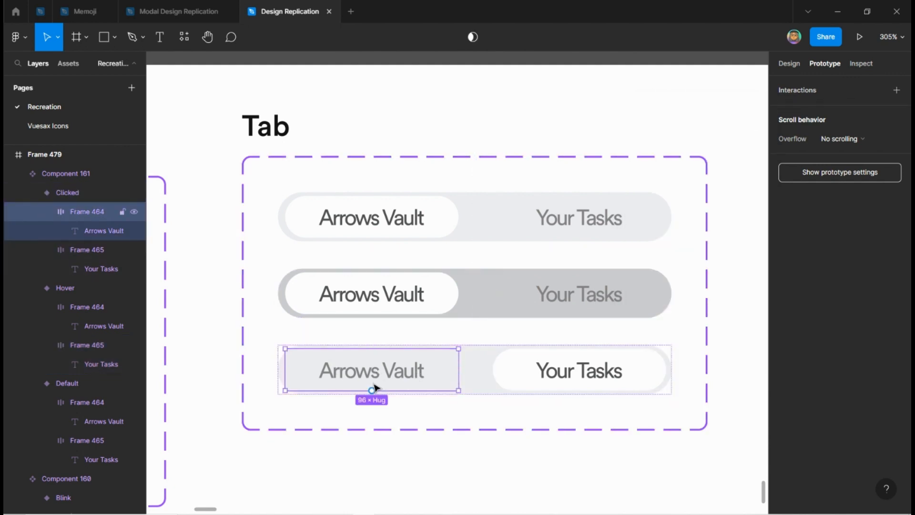
drag(372, 350, 347, 245)
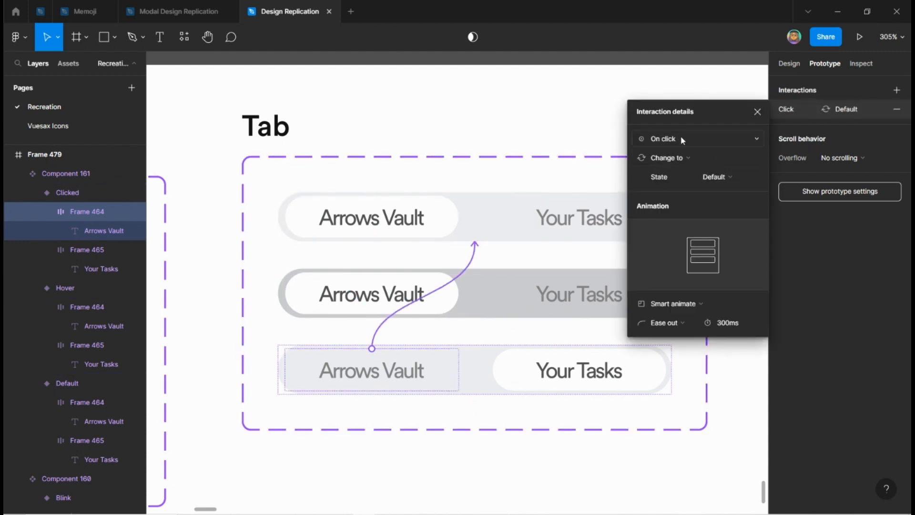
click(757, 111)
Replace the search field in the Prebuilt tasks card with an instance of the search bar component's Default variant
scroll(653, 292, down, 5)
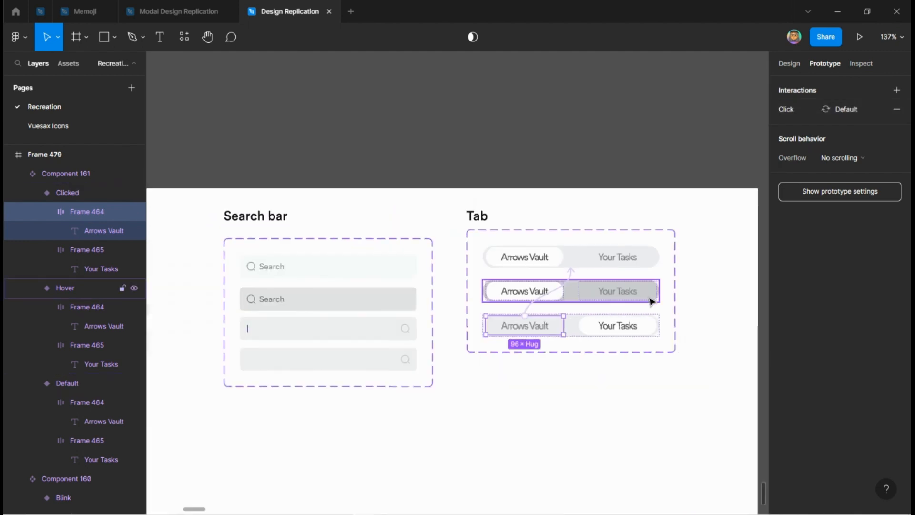
click(789, 63)
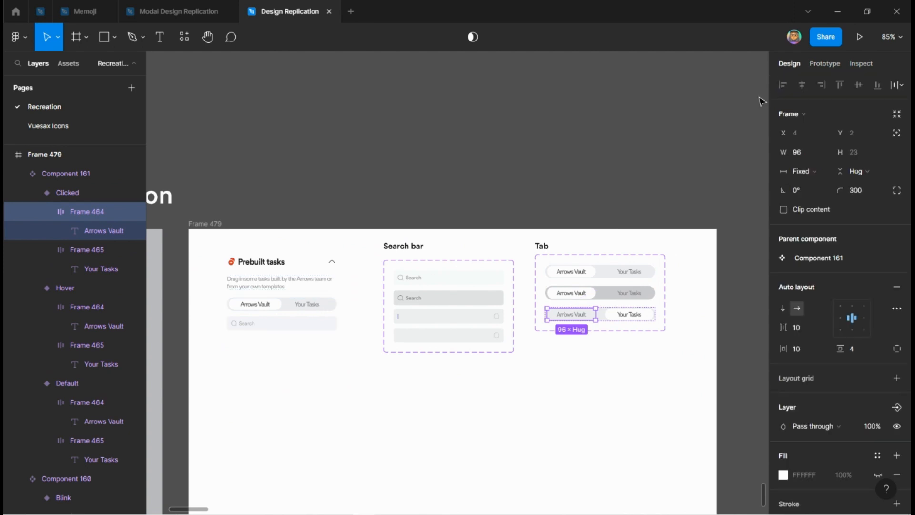
scroll(300, 329, up, 5)
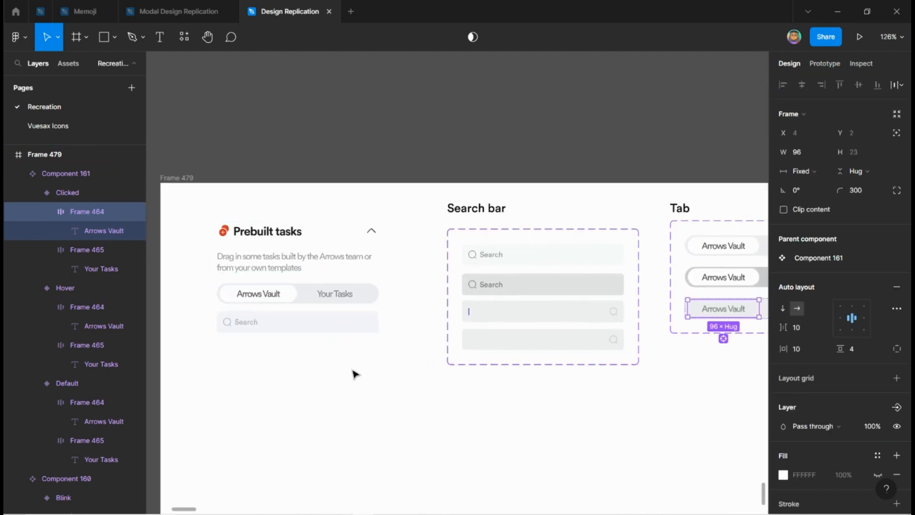
click(581, 257)
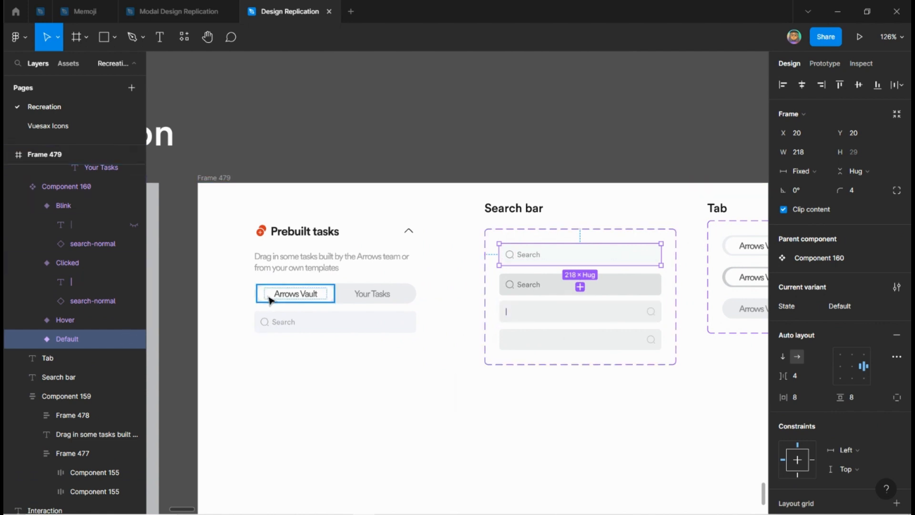
scroll(268, 298, up, 10)
click(473, 308)
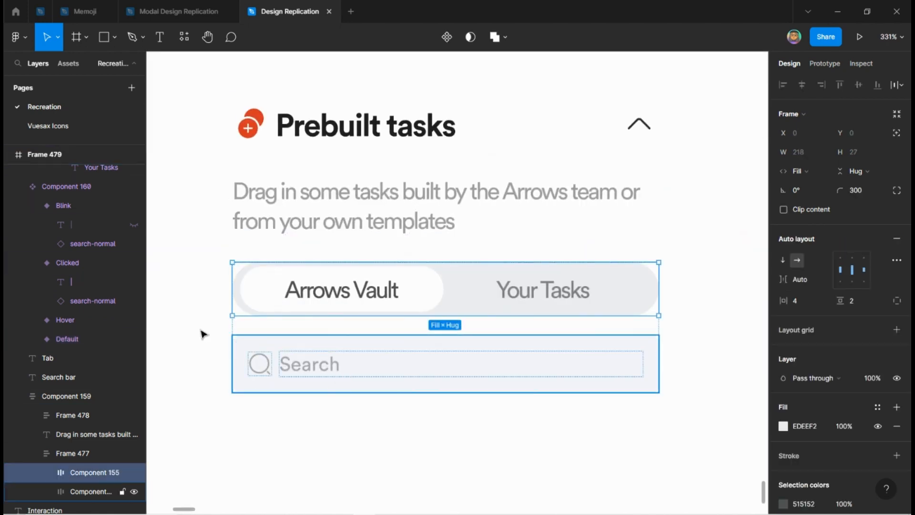
scroll(203, 334, down, 3)
click(300, 369)
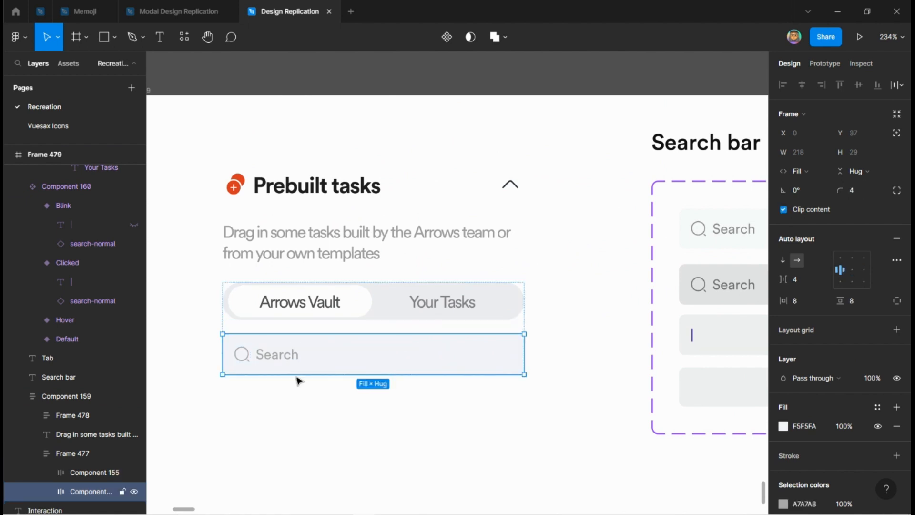
scroll(265, 365, up, 3)
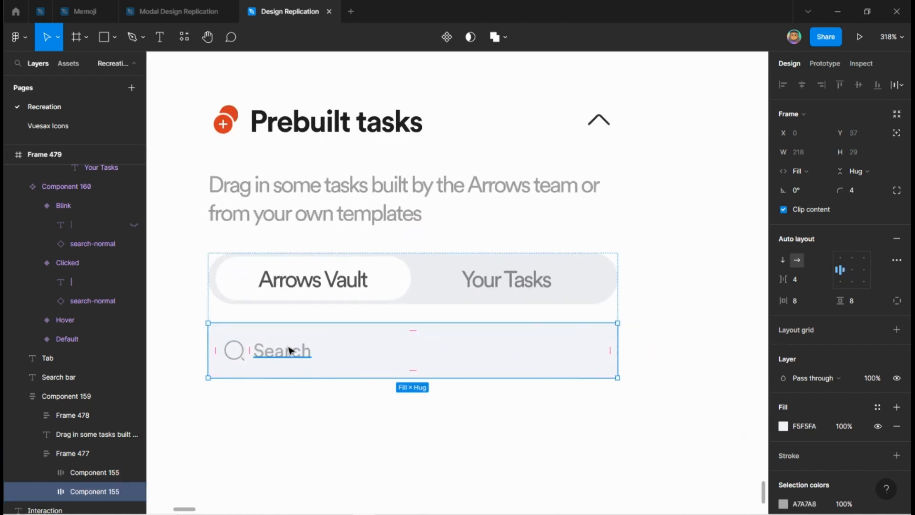
key(ctrl+shift+r)
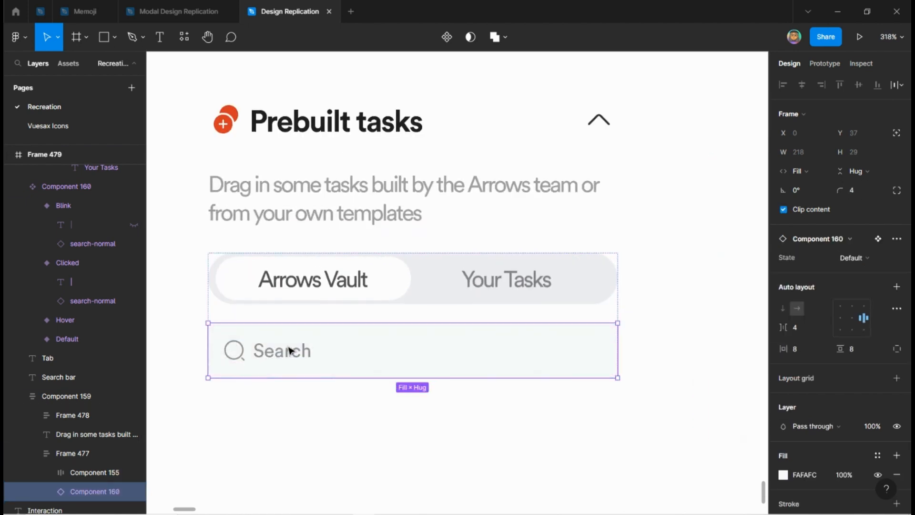
click(356, 425)
Replace the tab switcher in the Prebuilt tasks card with an instance of the tab component's Default variant
click(419, 286)
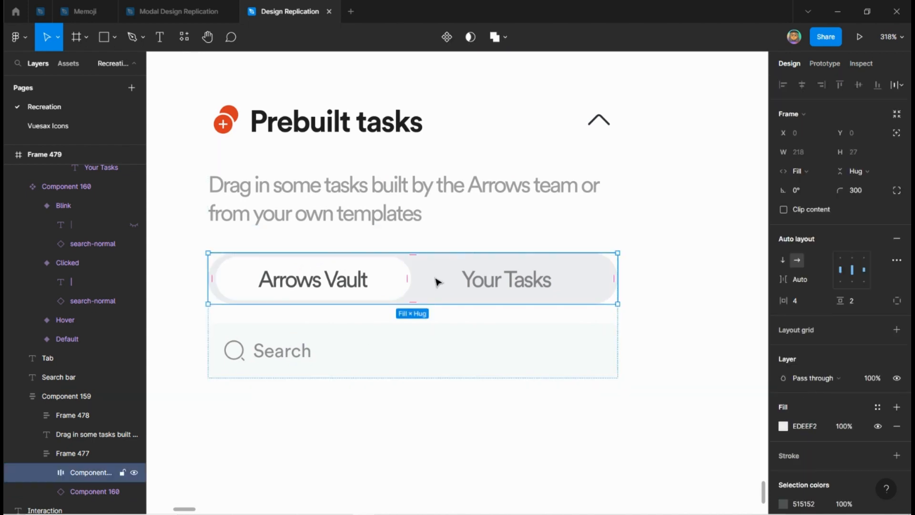
right_click(425, 281)
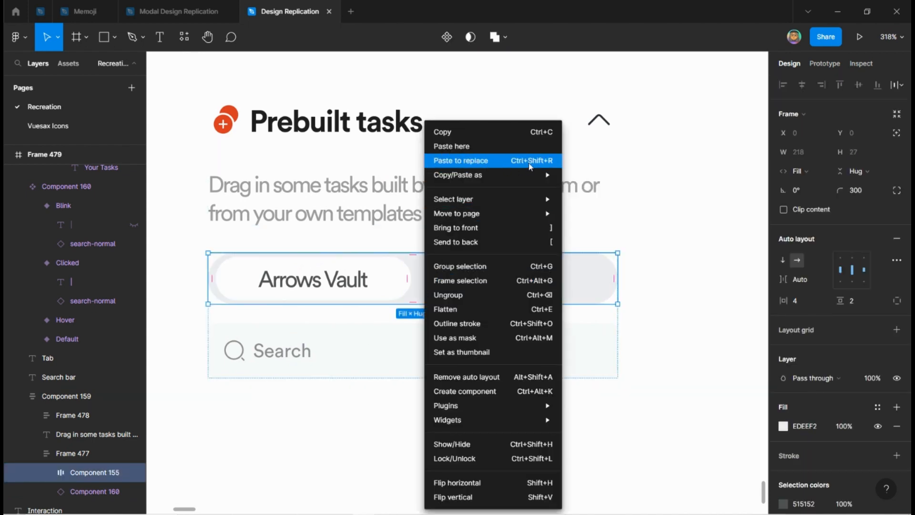
key(Escape)
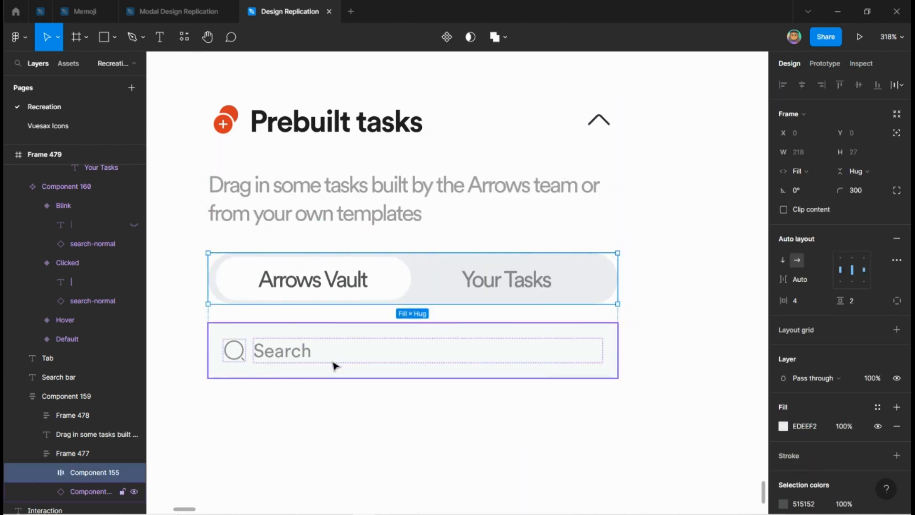
scroll(177, 342, down, 3)
scroll(176, 342, down, 1)
scroll(484, 348, right, 4)
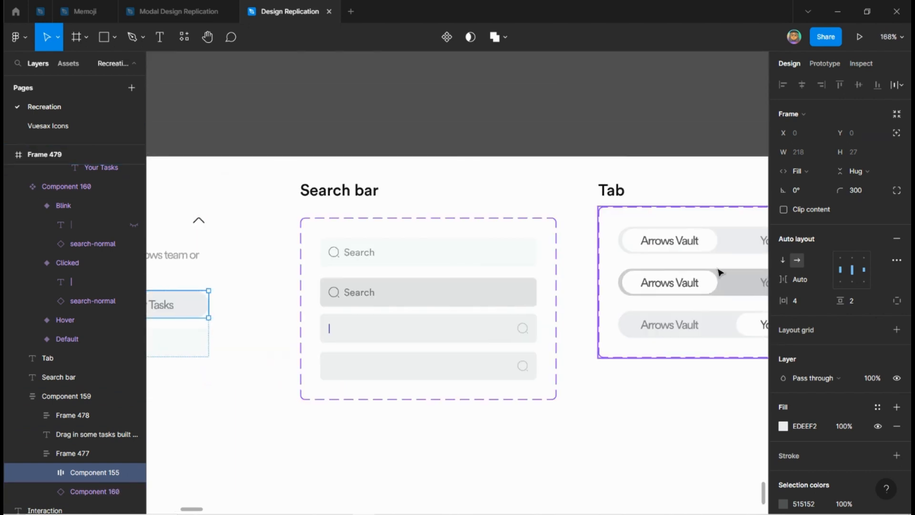
click(729, 244)
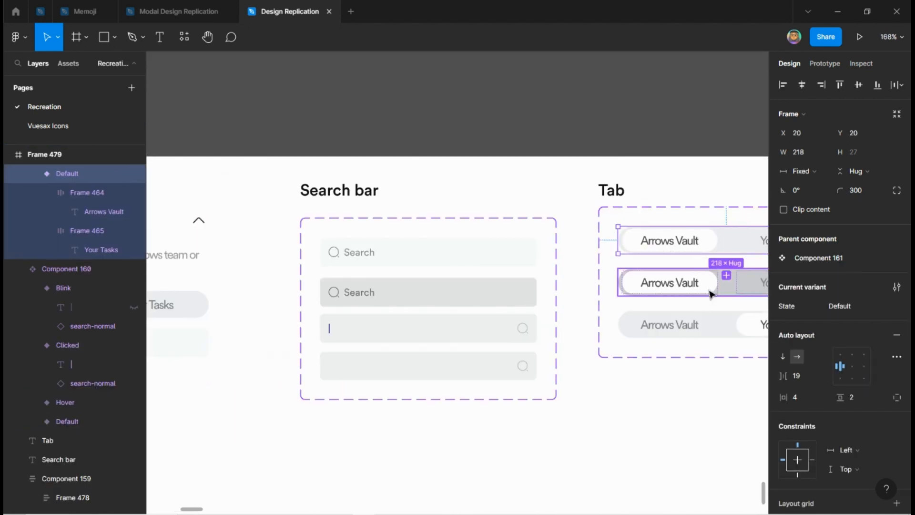
click(715, 244)
scroll(705, 253, left, 5)
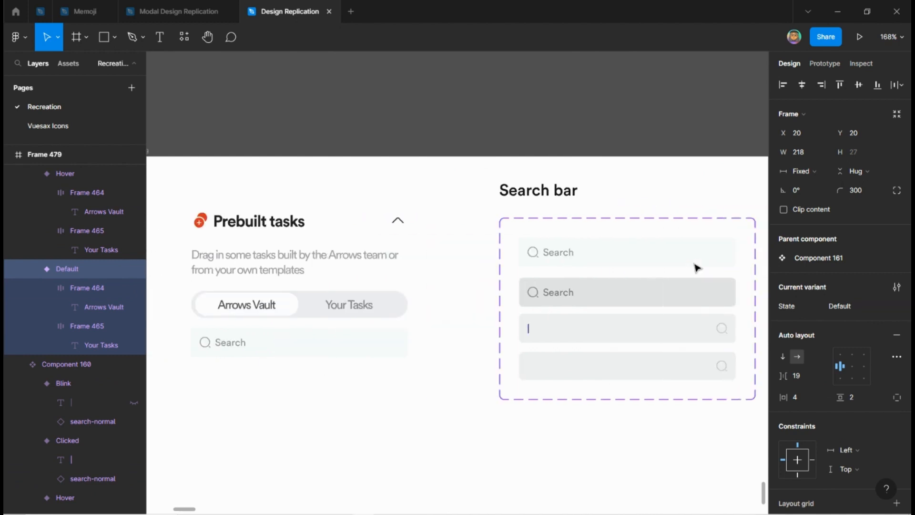
click(445, 310)
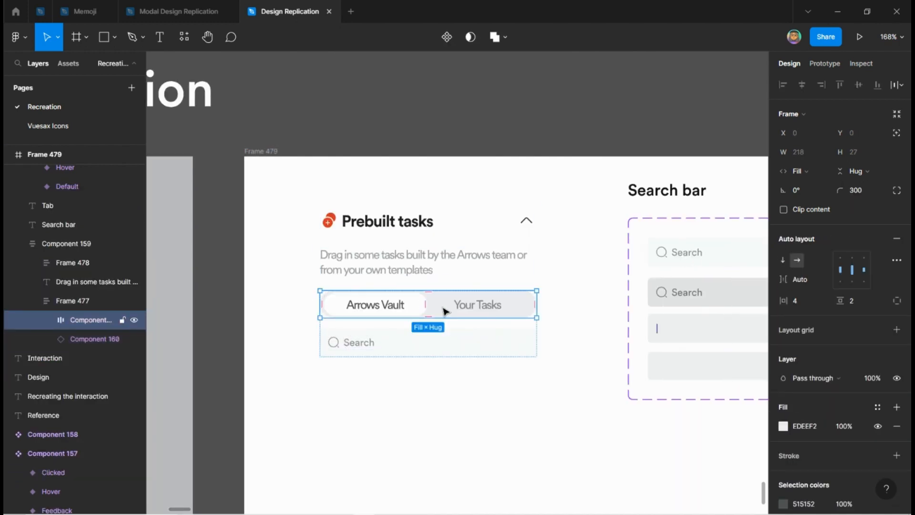
click(475, 423)
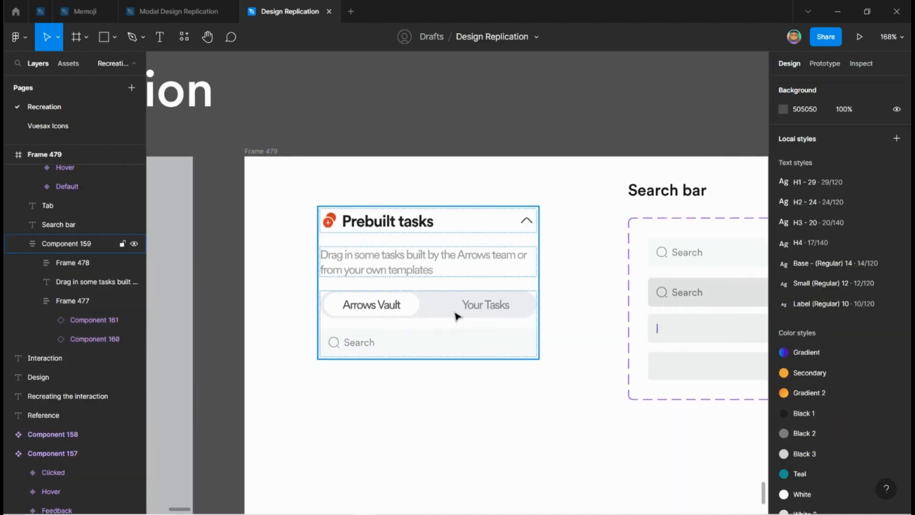
ctrl+scroll(429, 350, up, 3)
click(429, 348)
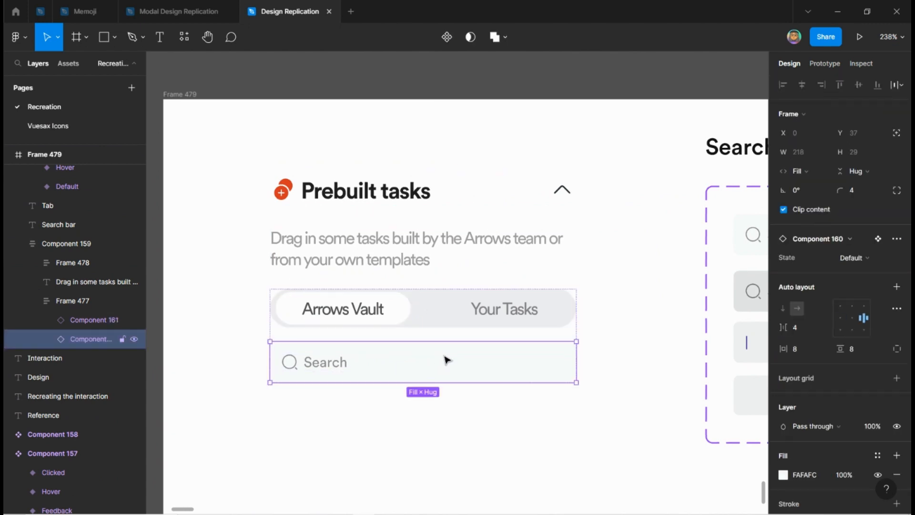
click(434, 248)
click(436, 188)
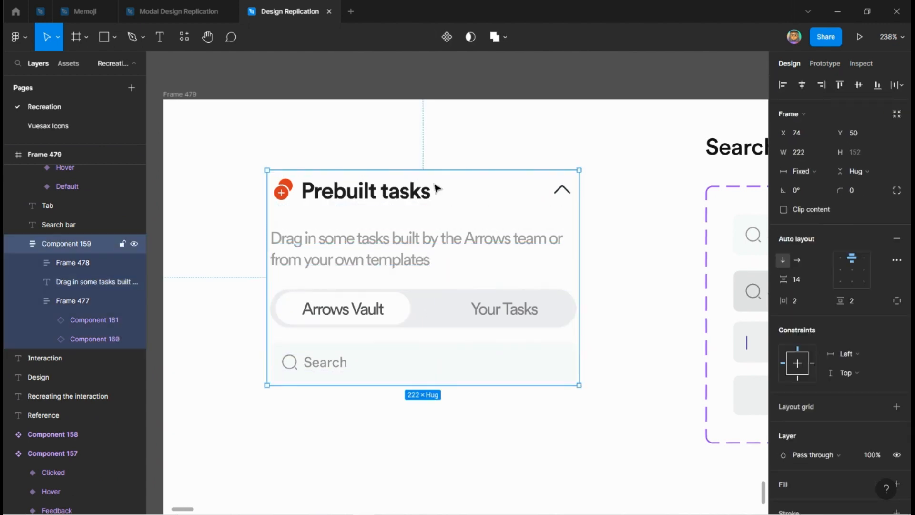
Copy the Search bar heading to above the Prebuilt tasks card and change the copy's text to "Prebuilt tasks"
ctrl+scroll(212, 179, down, 3)
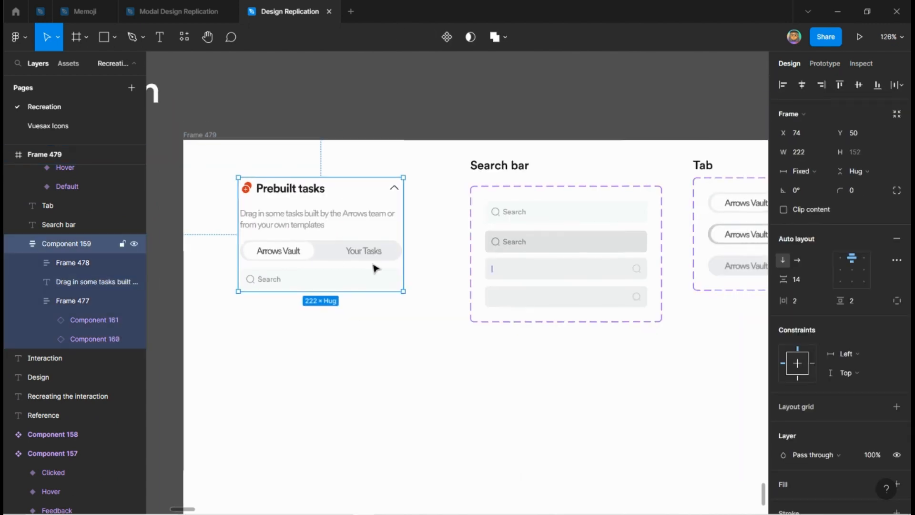
ctrl+scroll(469, 234, down, 1)
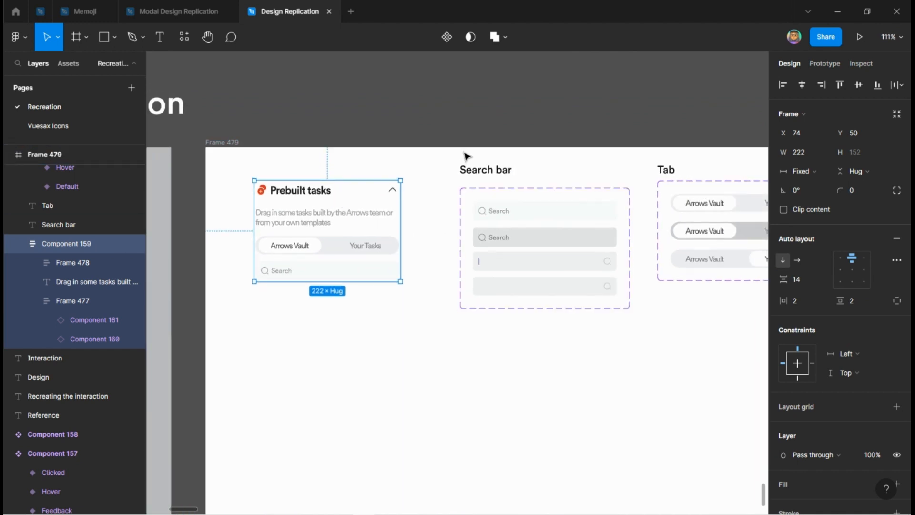
drag(464, 171, 269, 171)
double_click(271, 169)
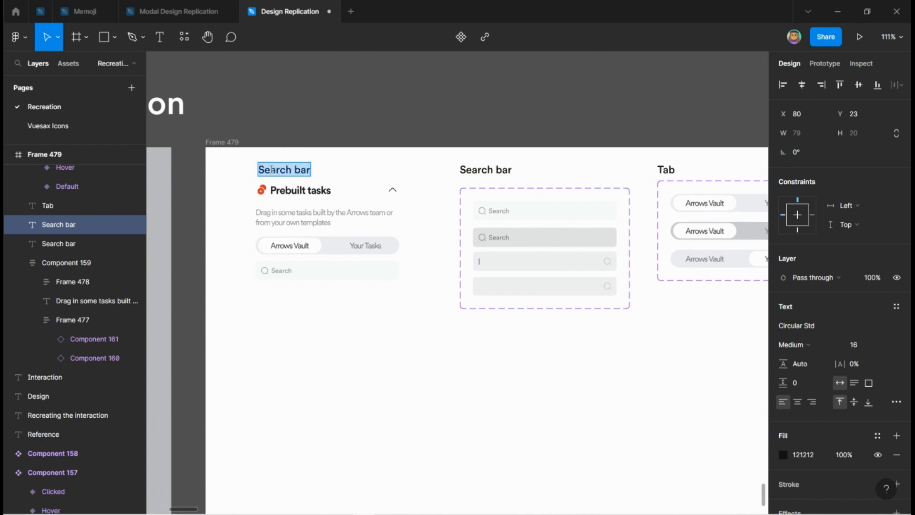
text(Prebu)
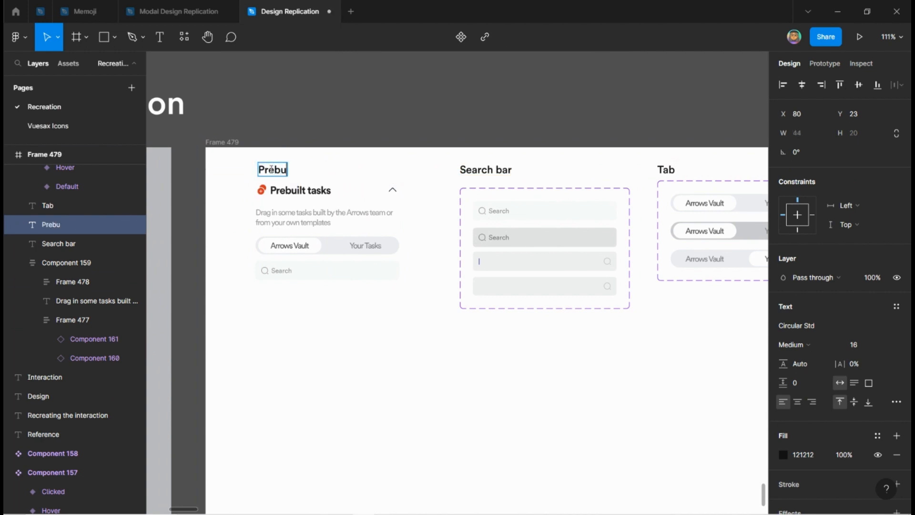
text(ilt task)
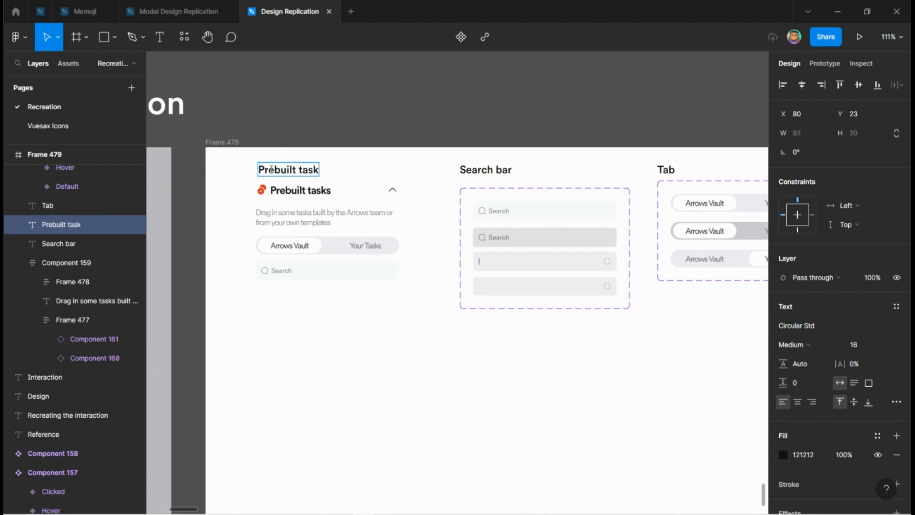
text(s)
key(Escape)
Rename the Prebuilt tasks card frame to Default
scroll(245, 221, up, 3)
click(330, 200)
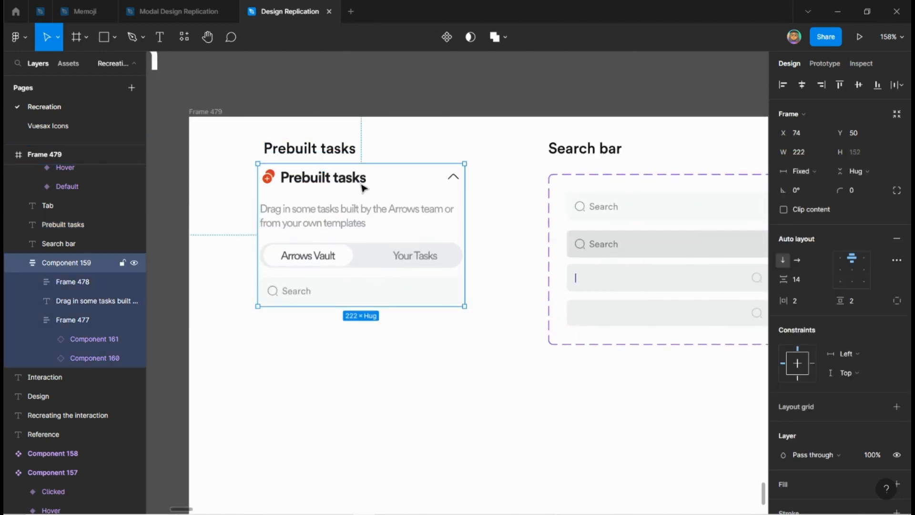
scroll(233, 182, up, 1)
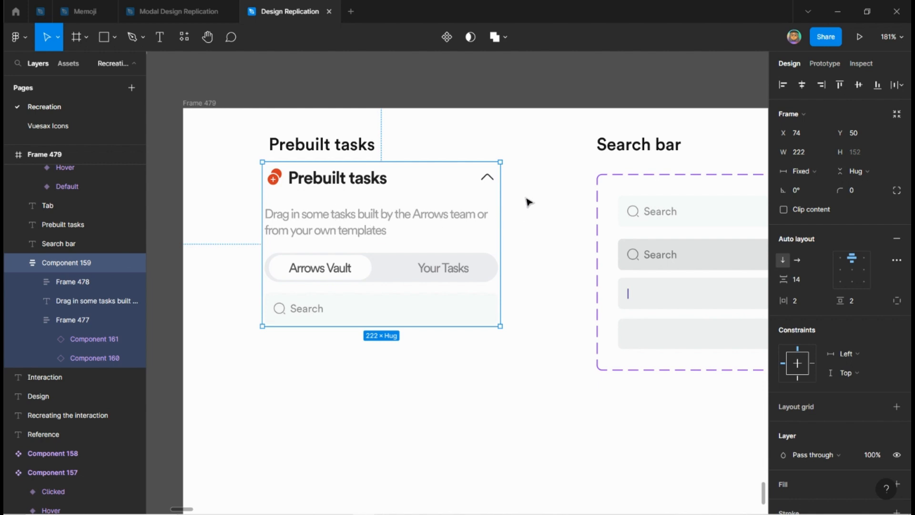
scroll(249, 181, up, 1)
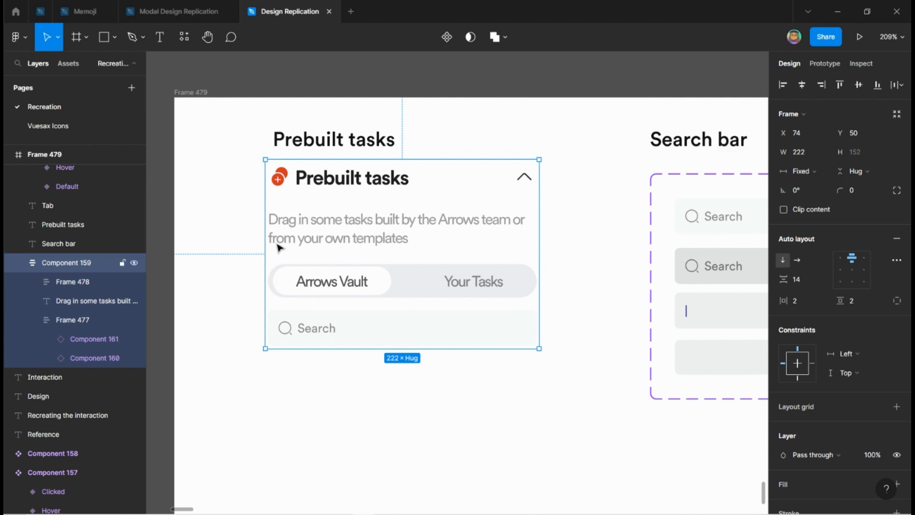
key(ctrl+r)
text(Def)
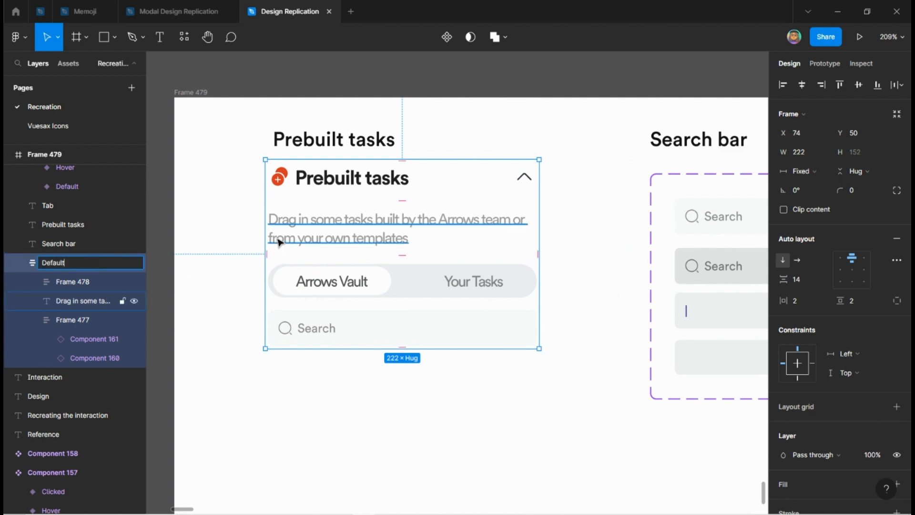
text(ault)
key(Return)
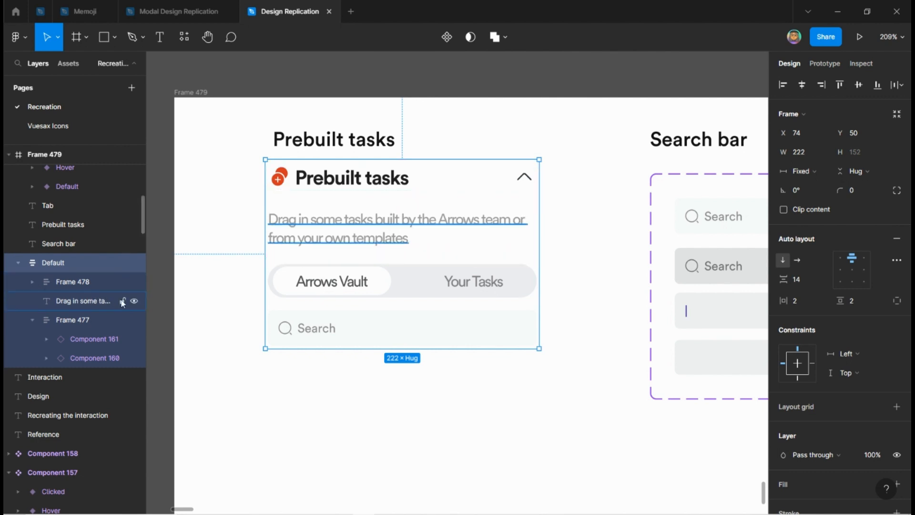
Hide the description text and Frame 477, which holds the tab and search bar, inside the Default card
click(134, 301)
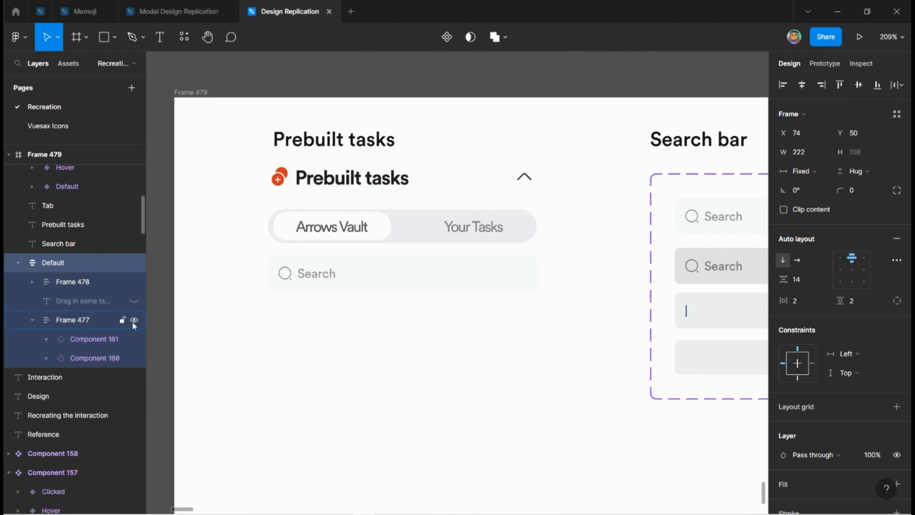
click(133, 320)
click(402, 268)
click(391, 189)
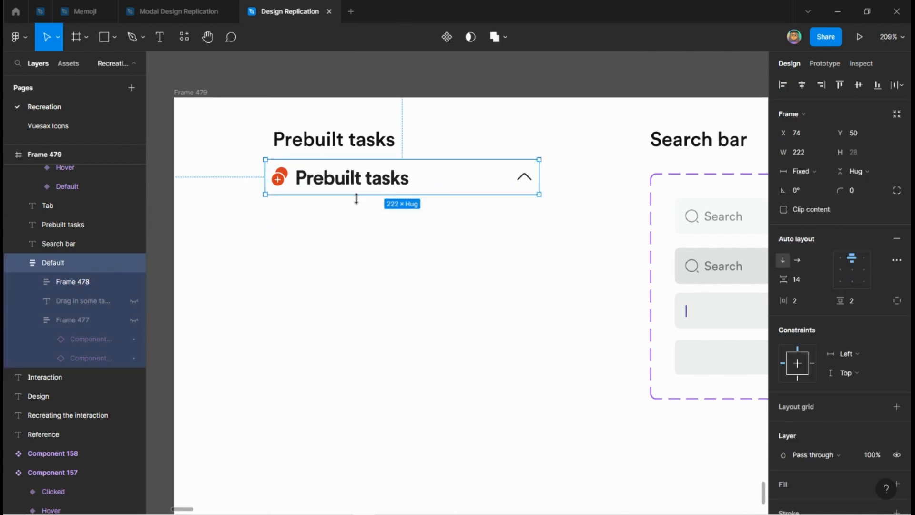
Duplicate the collapsed Default card directly below itself at Y 95 and rename the copy to Hover
drag(367, 181, 370, 234)
key(ctrl+r)
text(Ho)
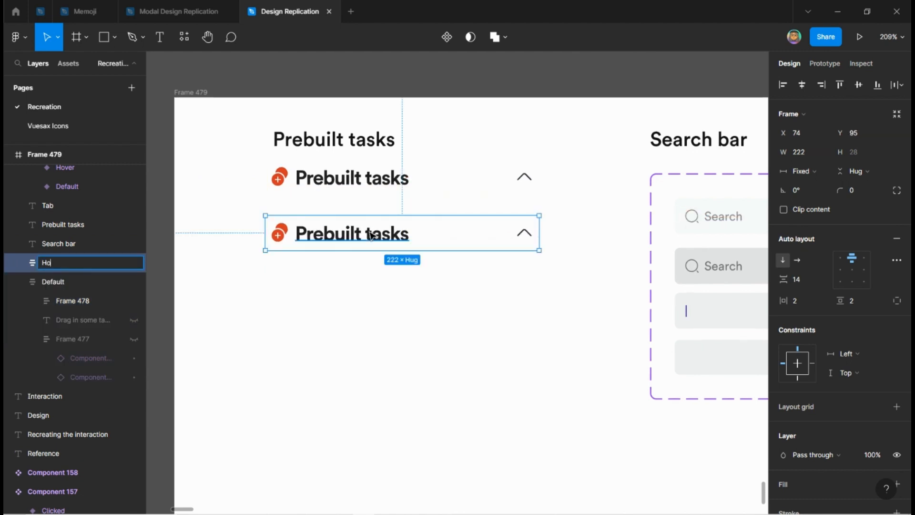
text(ver)
key(Return)
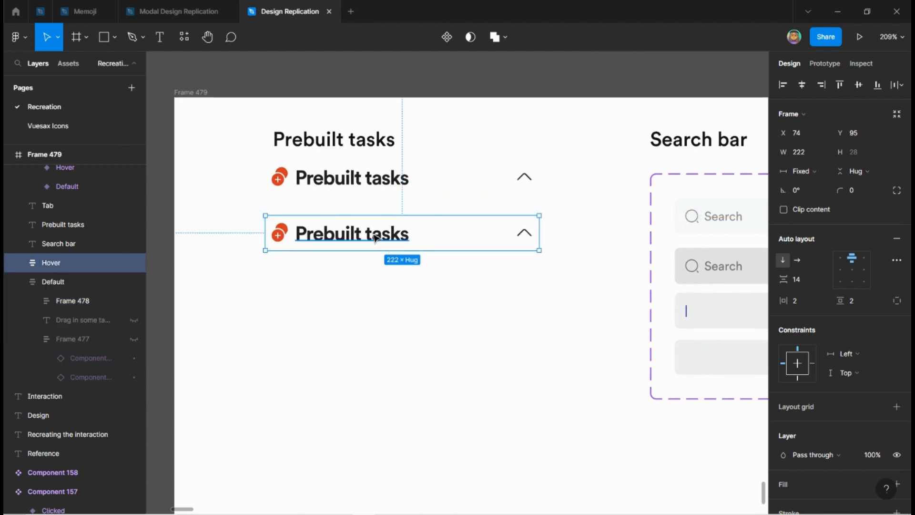
Duplicate the Hover card with the same spacing at Y 140 and rename the copy to Clicked
key(ctrl+d)
key(ctrl+r)
text(Cl)
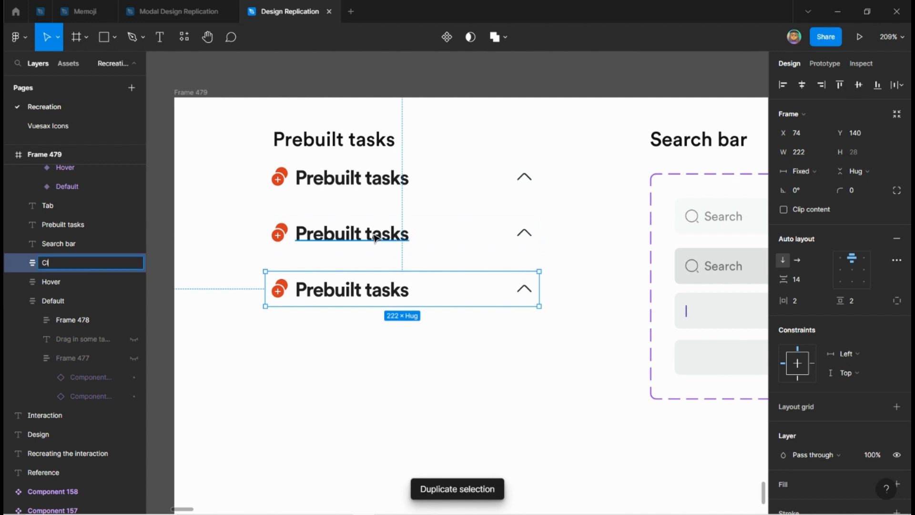
text(icked)
key(Return)
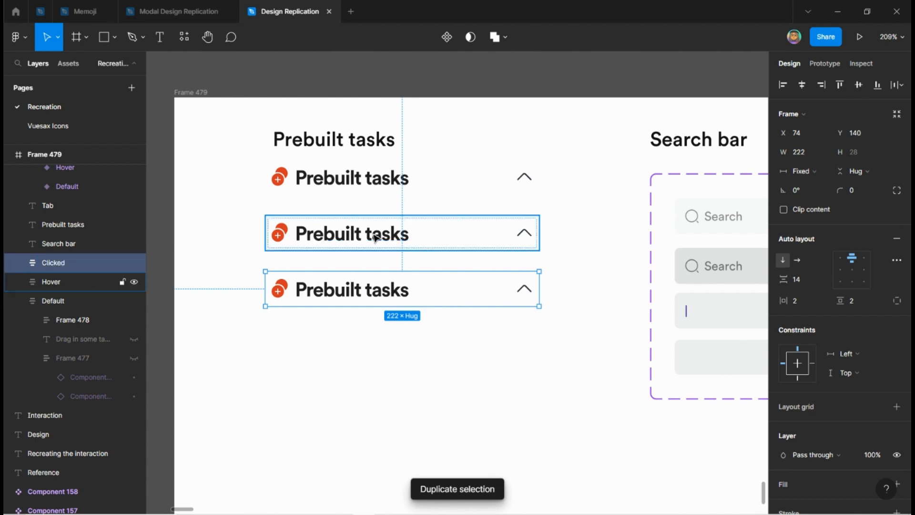
click(381, 192)
click(376, 238)
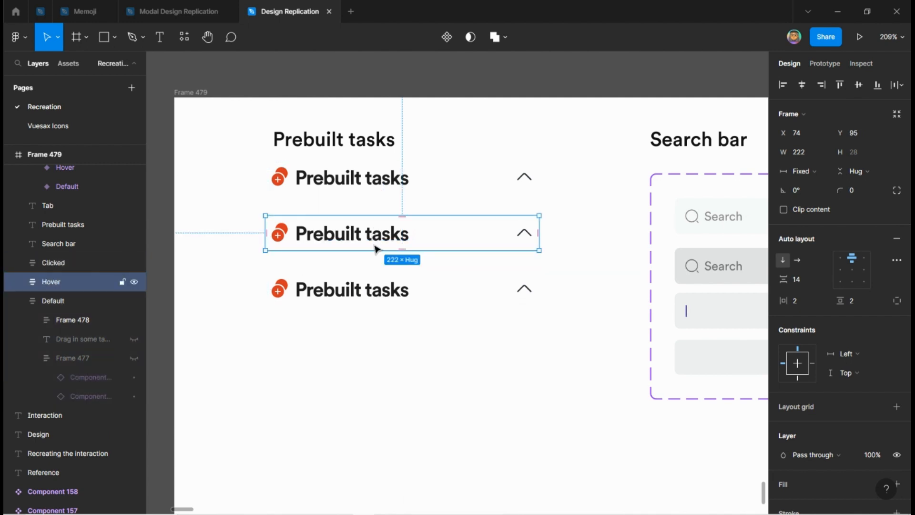
Add a fill of F5F5F7 to the header row, Frame 478, of the Hover card
click(328, 240)
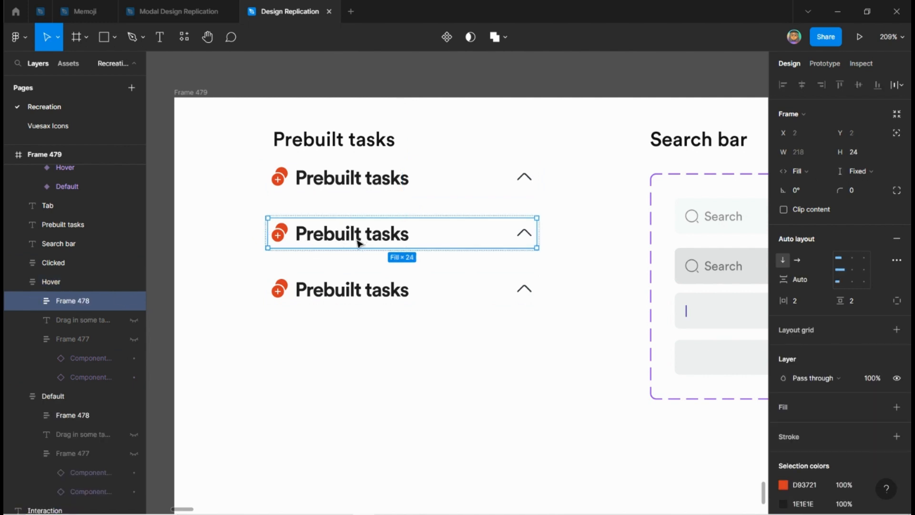
scroll(343, 187, up, 2)
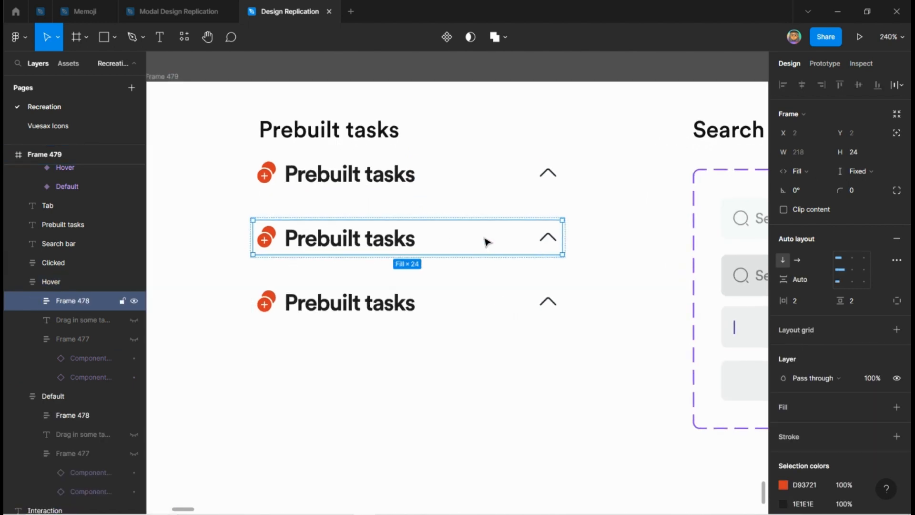
scroll(814, 362, down, 2)
click(813, 356)
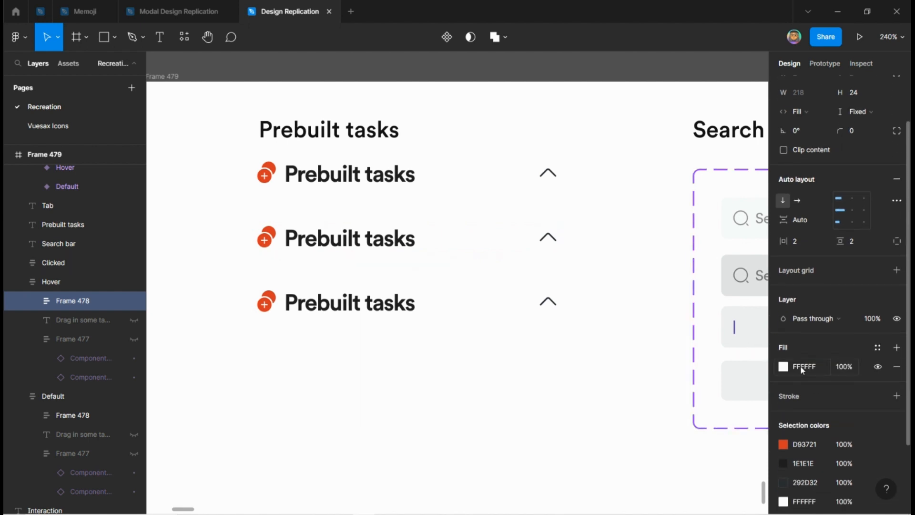
click(801, 367)
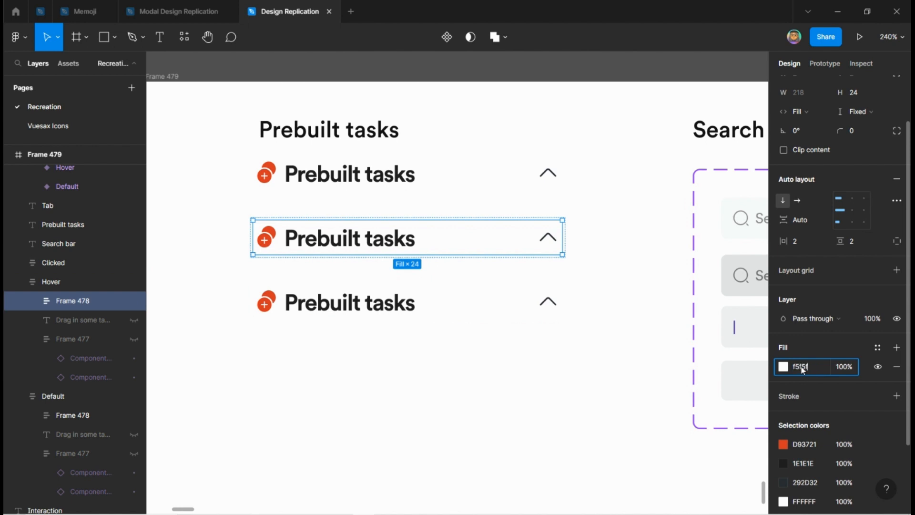
text(f5f5f7)
key(Return)
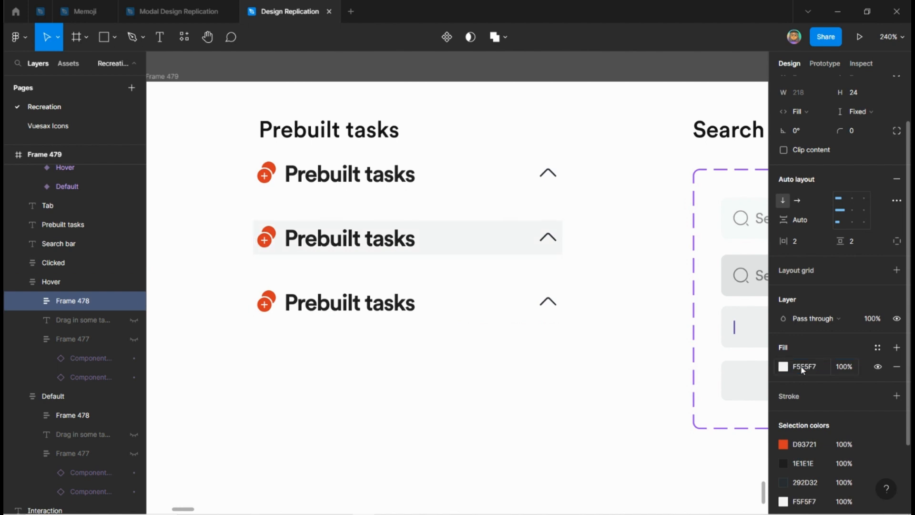
click(619, 256)
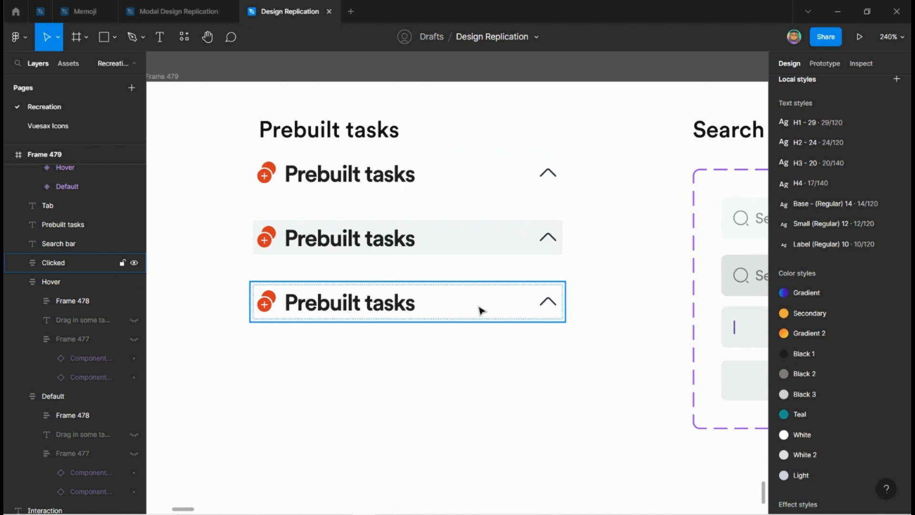
Unhide the description text and Frame 477, which holds the tab and search bar, inside the Clicked card
click(453, 307)
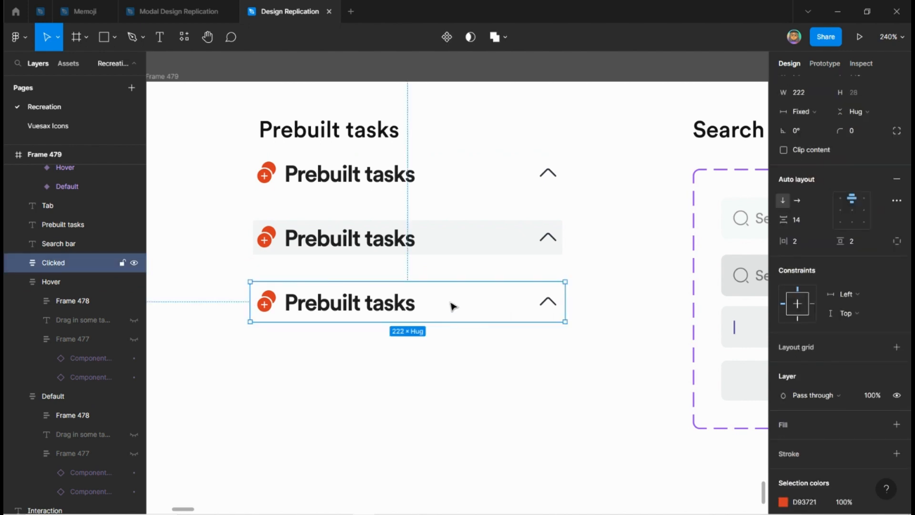
click(18, 261)
click(134, 301)
click(134, 319)
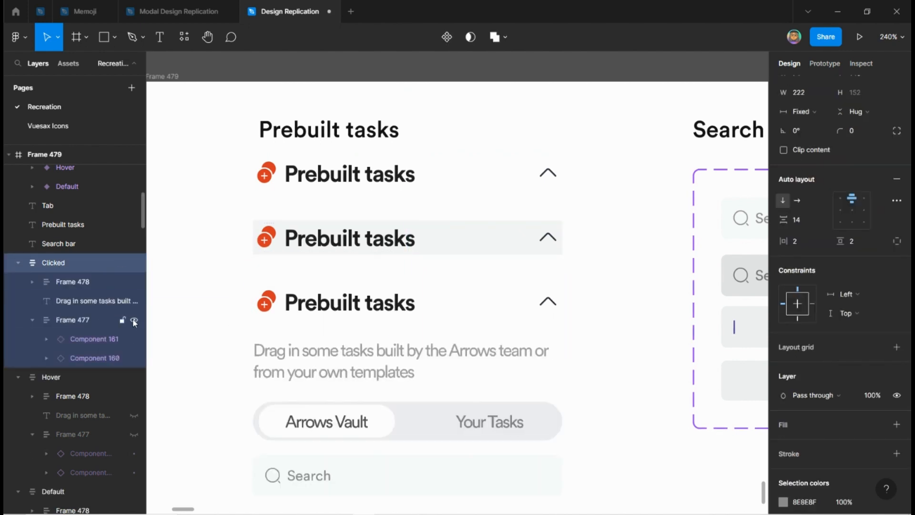
Try to flip the arrow icon in the Clicked card's header vertically
ctrl+click(389, 312)
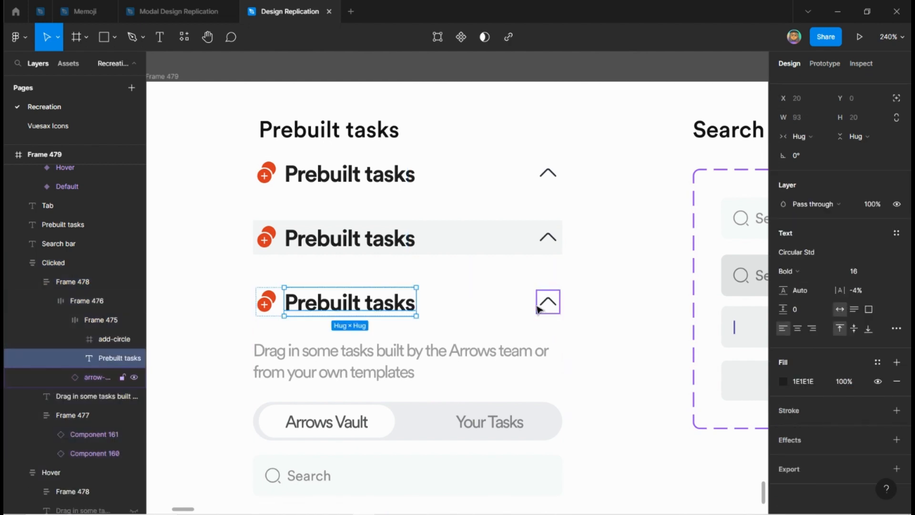
click(540, 310)
scroll(567, 305, up, 5)
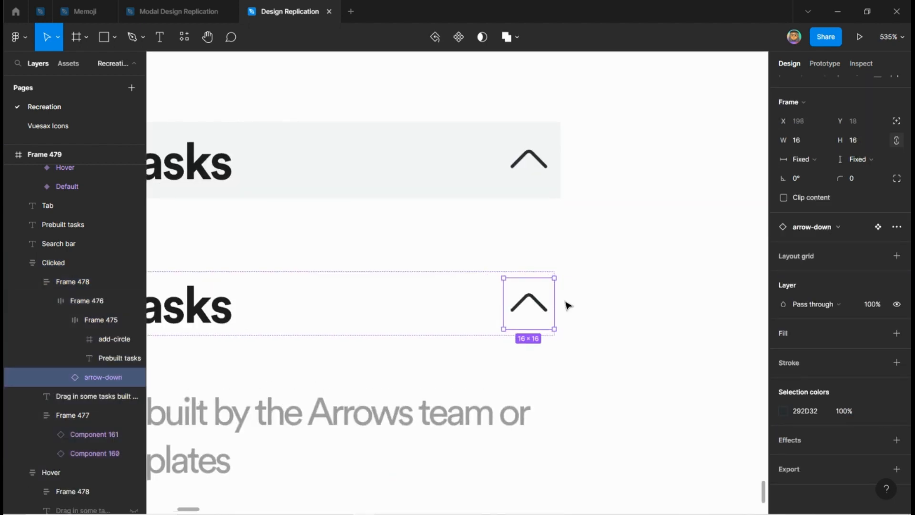
key(shift+v)
scroll(567, 305, down, 5)
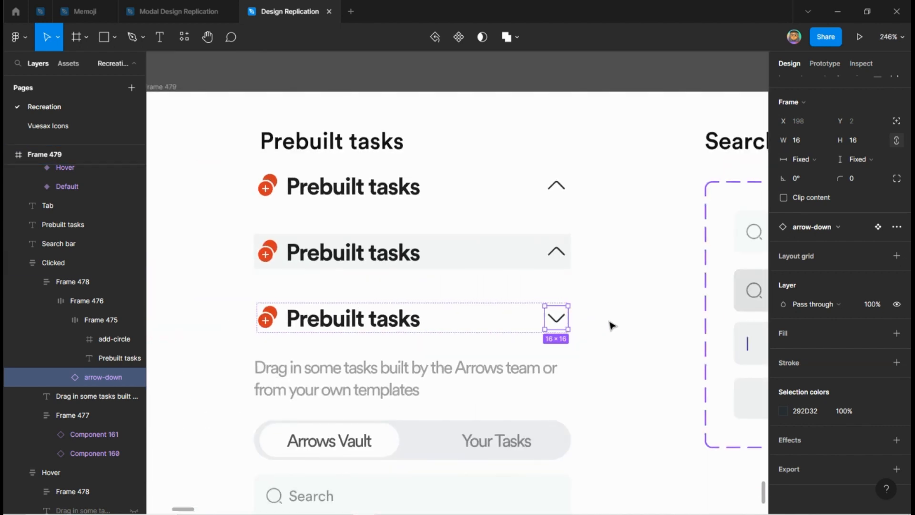
click(612, 325)
Compare the three card states with the reference design and undo the vertical flip of the Clicked card's arrow
scroll(414, 298, down, 2)
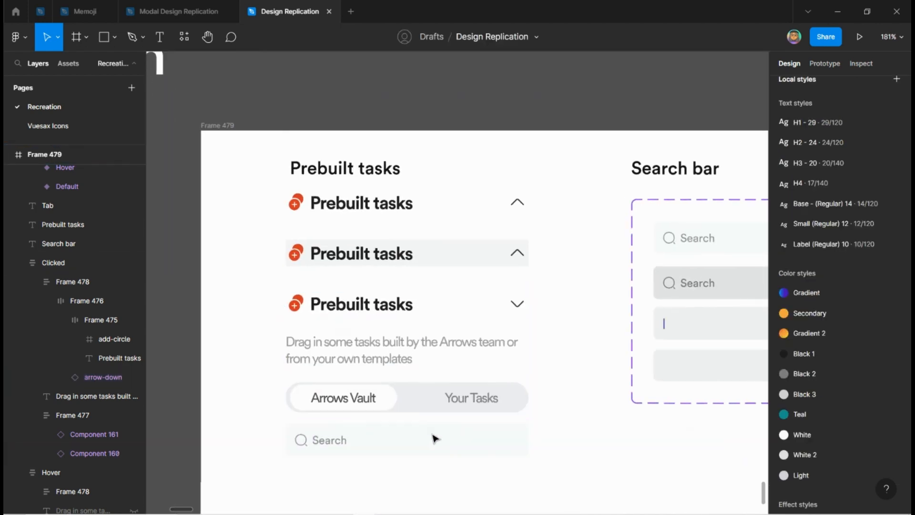
scroll(434, 438, up, 1)
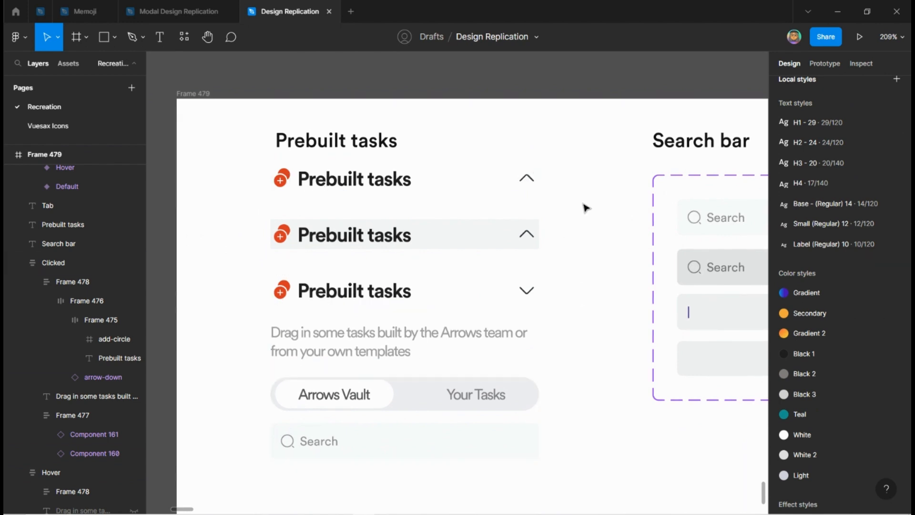
scroll(465, 333, down, 4)
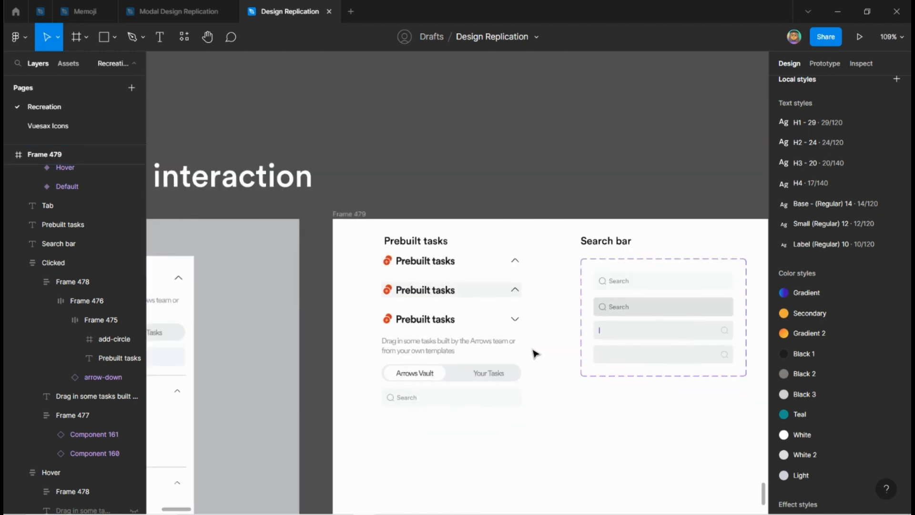
scroll(535, 353, left, 5)
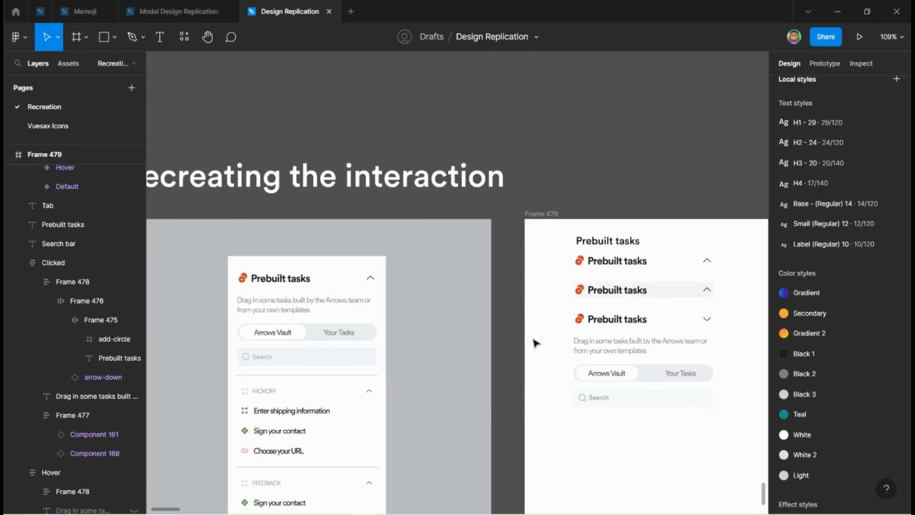
scroll(536, 343, right, 3)
scroll(589, 302, up, 4)
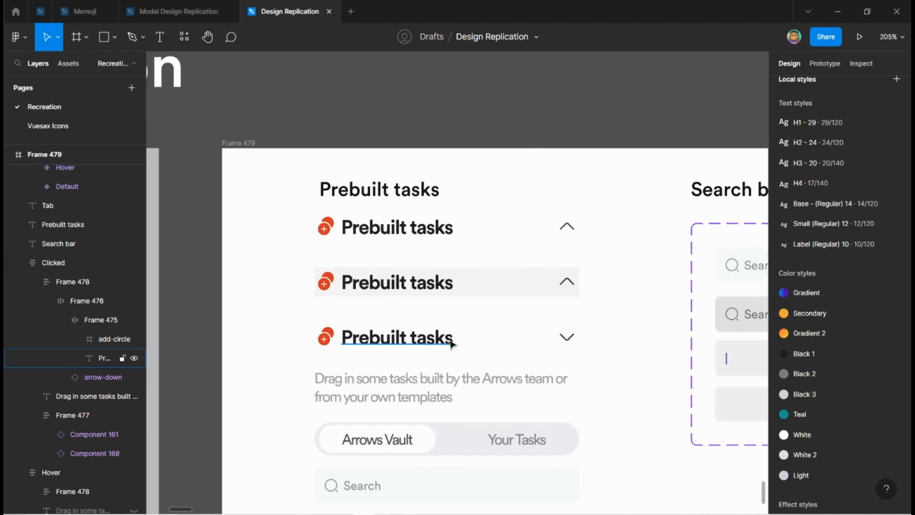
key(ctrl+z)
key(ctrl+z)
Flip the arrow icons of the Hover and Default cards vertically so that they point down
ctrl+click(443, 284)
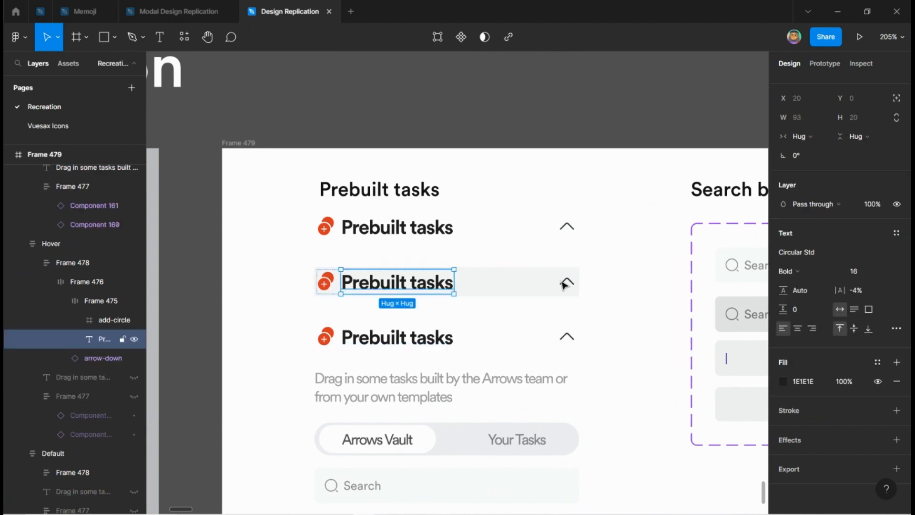
ctrl+click(565, 285)
key(shift+v)
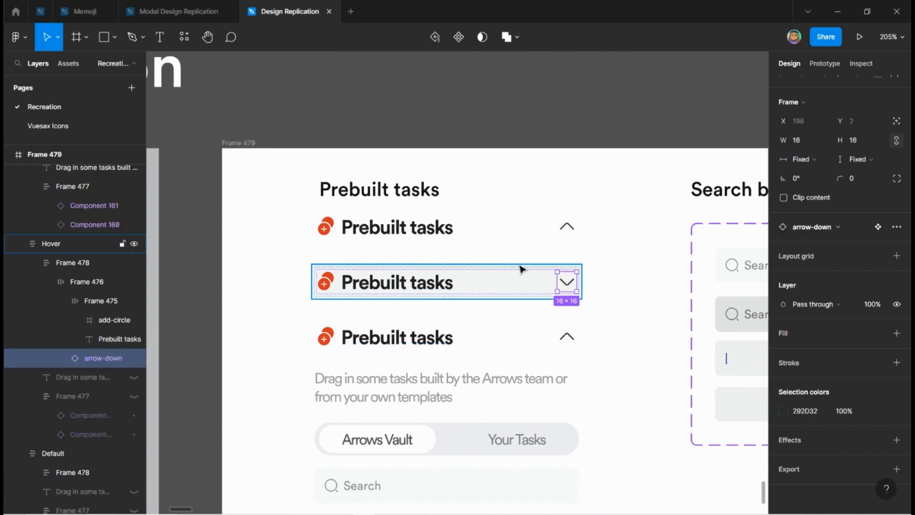
ctrl+click(446, 232)
ctrl+click(574, 233)
key(shift+v)
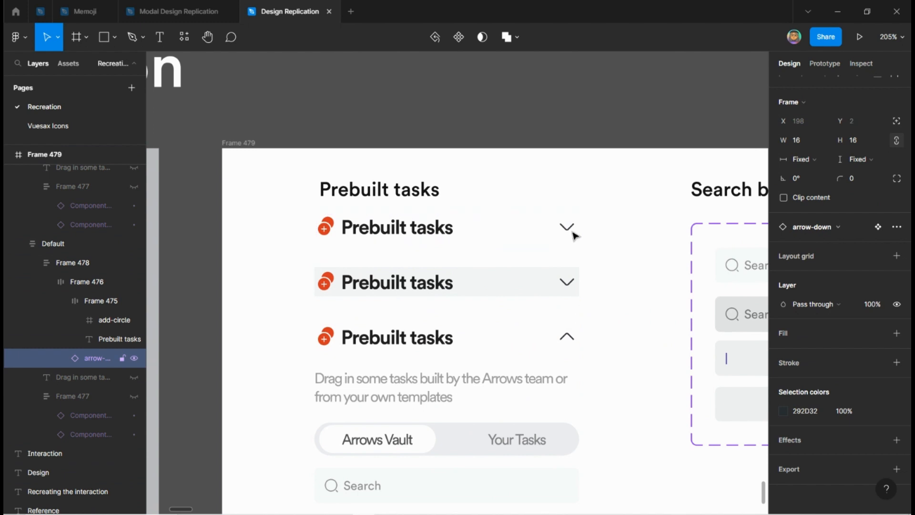
click(619, 353)
scroll(618, 355, down, 3)
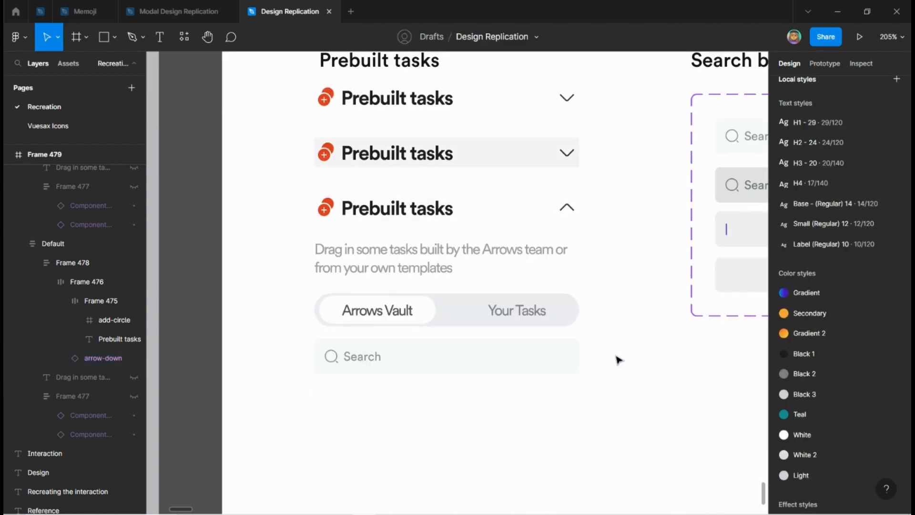
scroll(618, 357, right, 1)
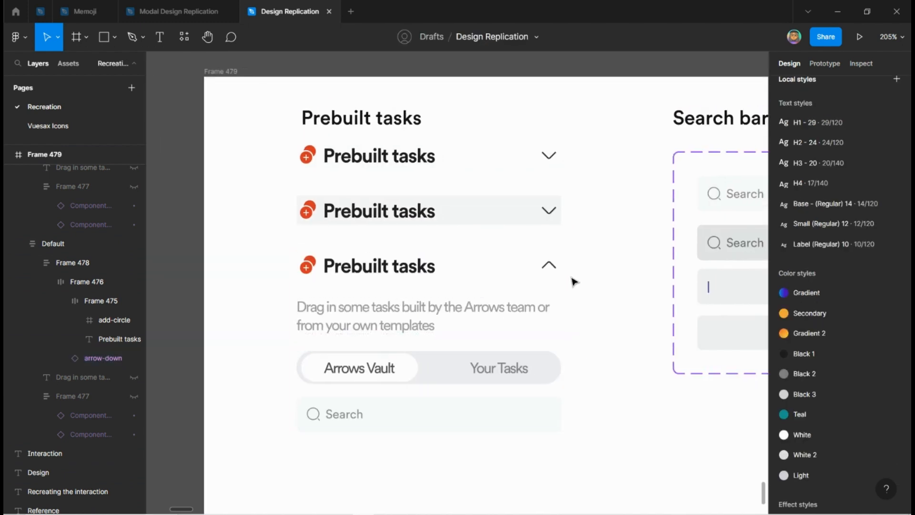
scroll(511, 391, up, 2)
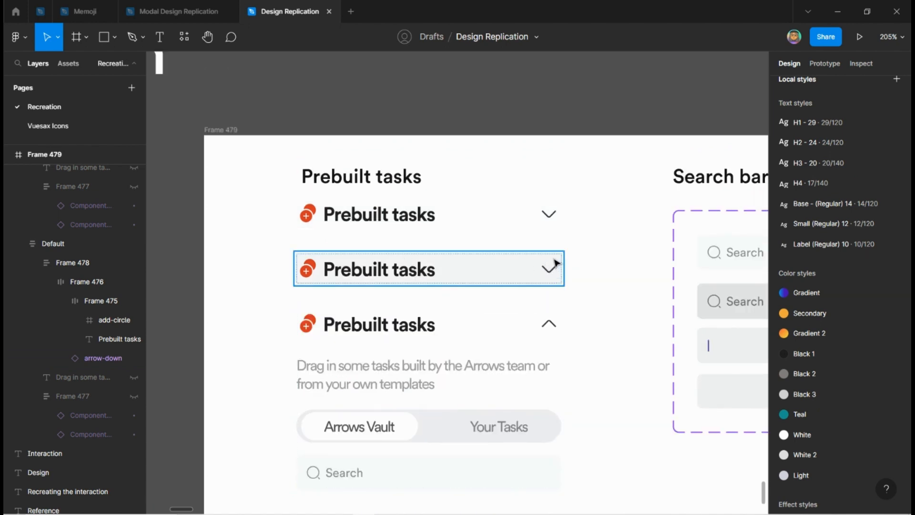
scroll(305, 273, down, 1)
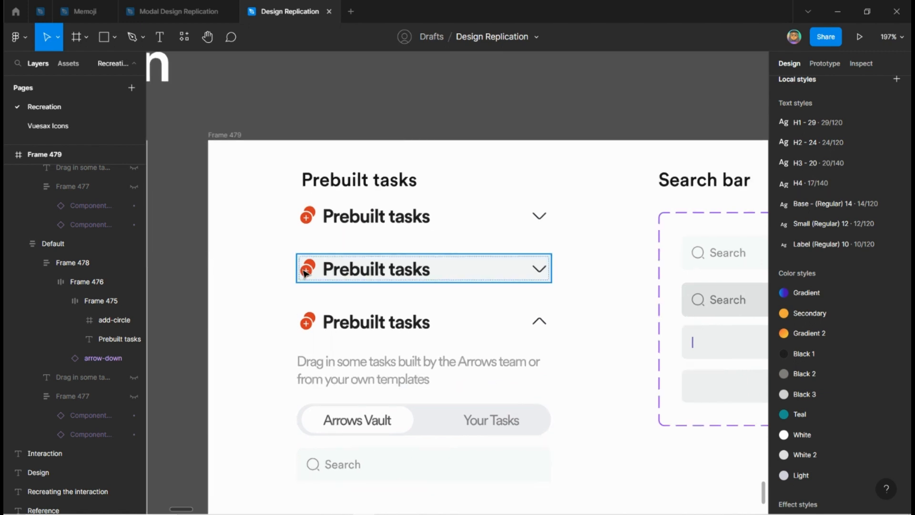
scroll(265, 215, down, 2)
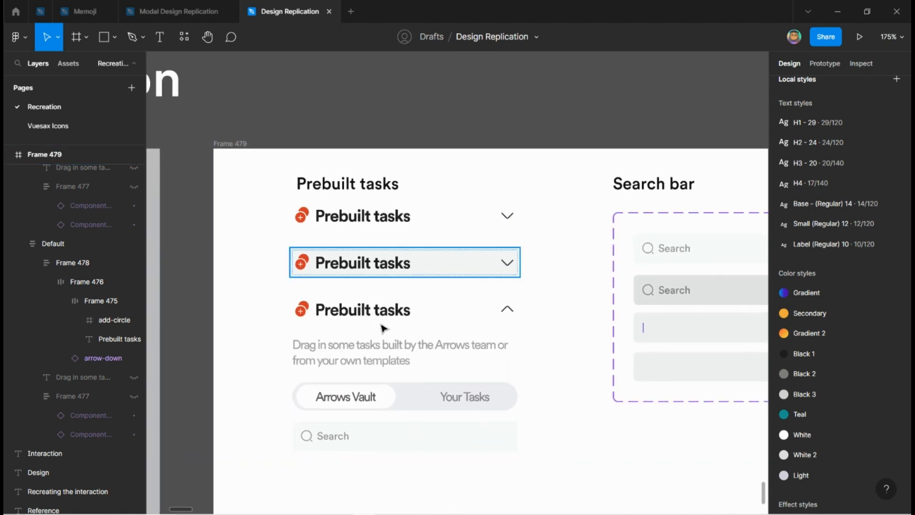
click(387, 215)
click(396, 265)
click(396, 305)
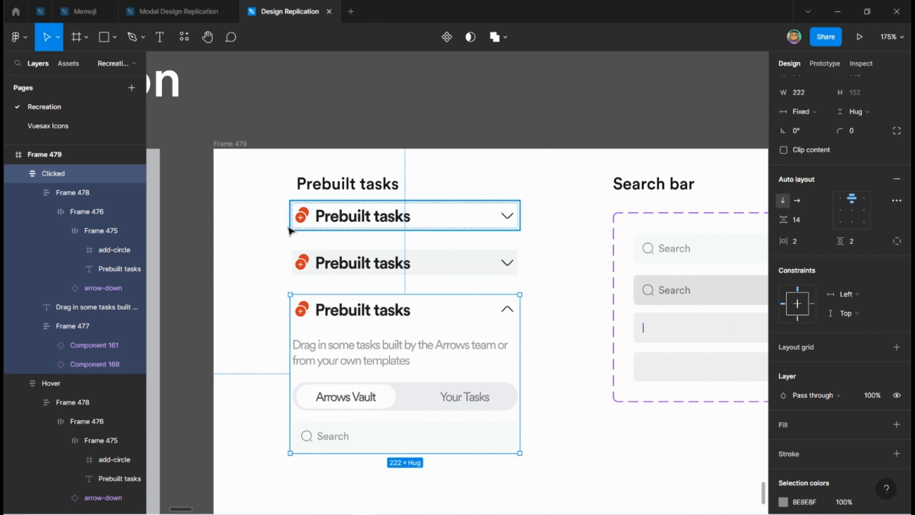
click(276, 230)
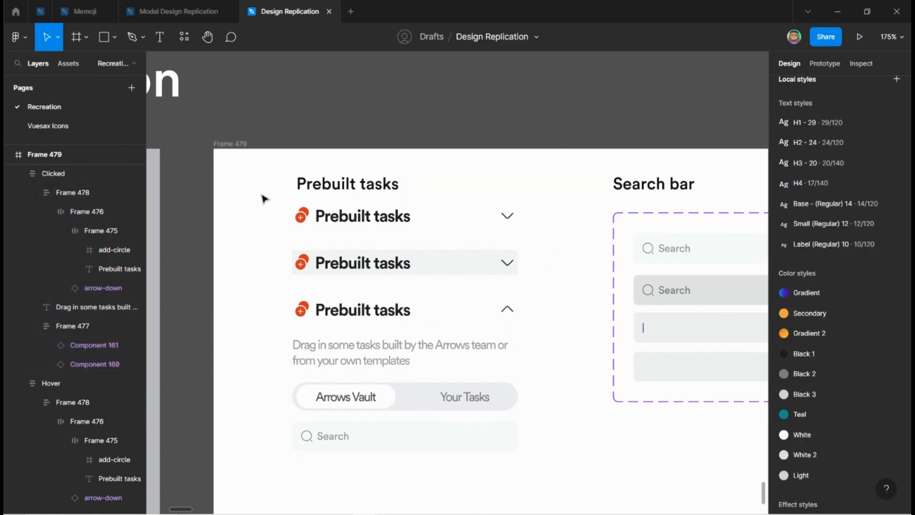
Combine the Default, Hover and Clicked cards into a component set and place it below the Prebuilt tasks heading, left edges aligned
drag(261, 196, 560, 475)
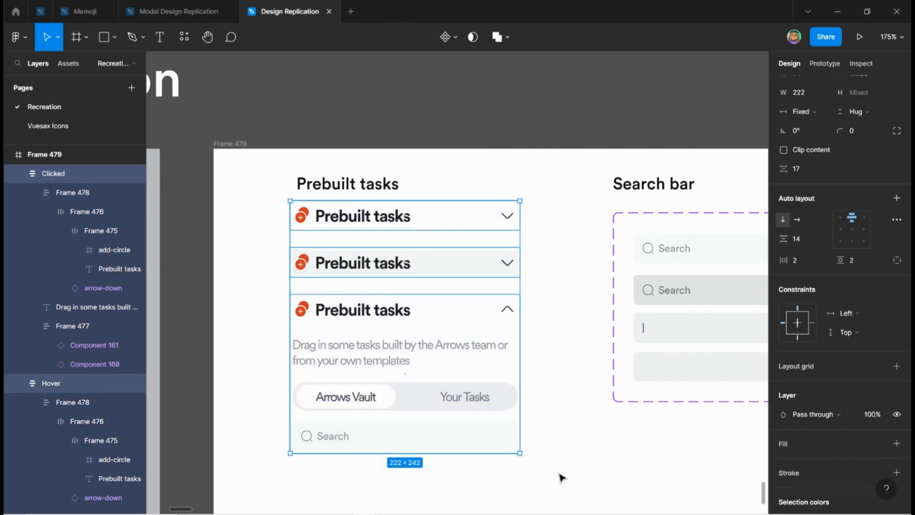
click(451, 37)
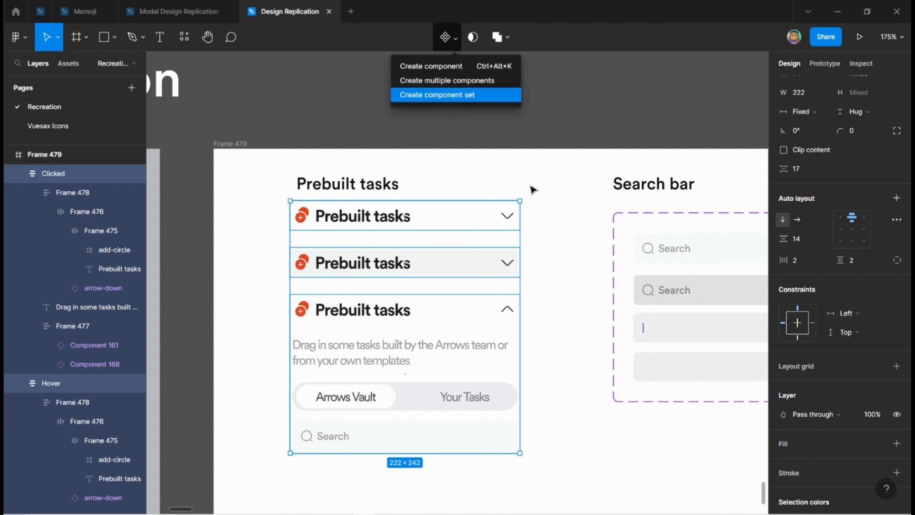
key(Return)
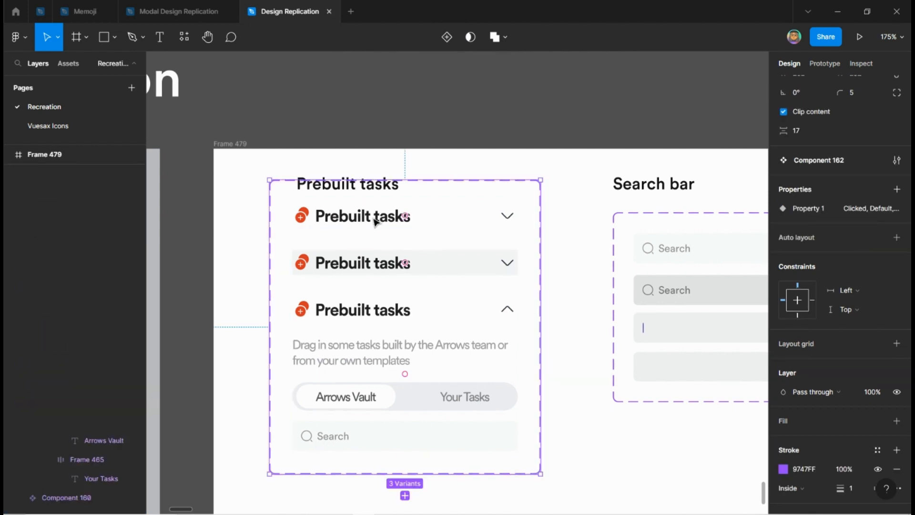
drag(365, 188, 355, 189)
click(485, 199)
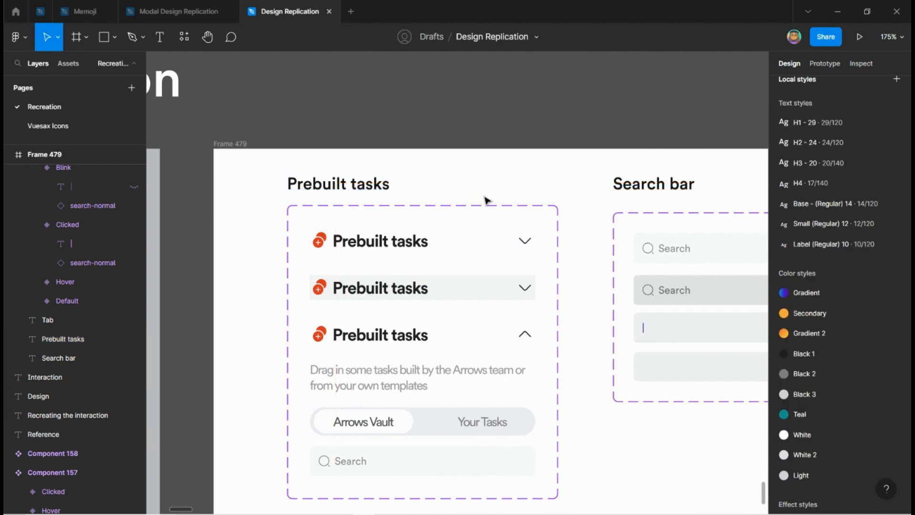
Connect the Default variant to the Hover variant with a While hovering interaction that uses Change to
double_click(440, 246)
click(824, 63)
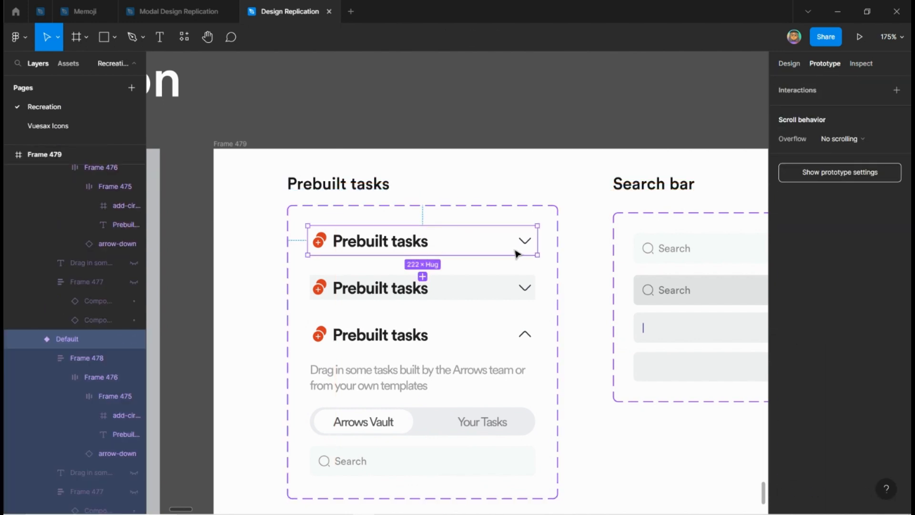
drag(536, 240, 465, 286)
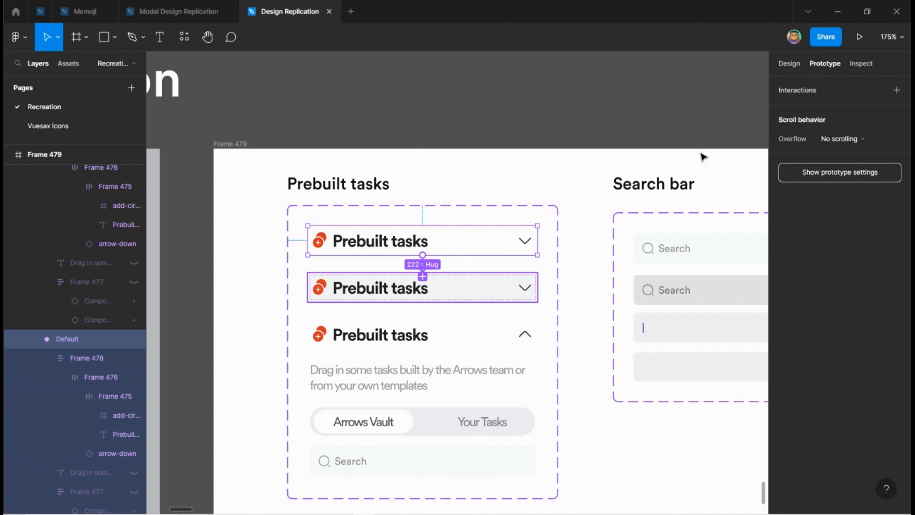
click(684, 140)
click(705, 167)
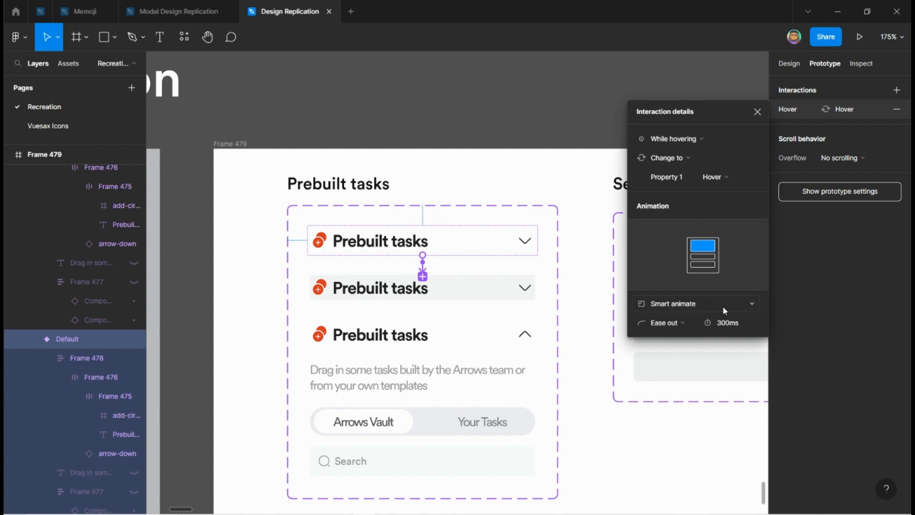
click(757, 112)
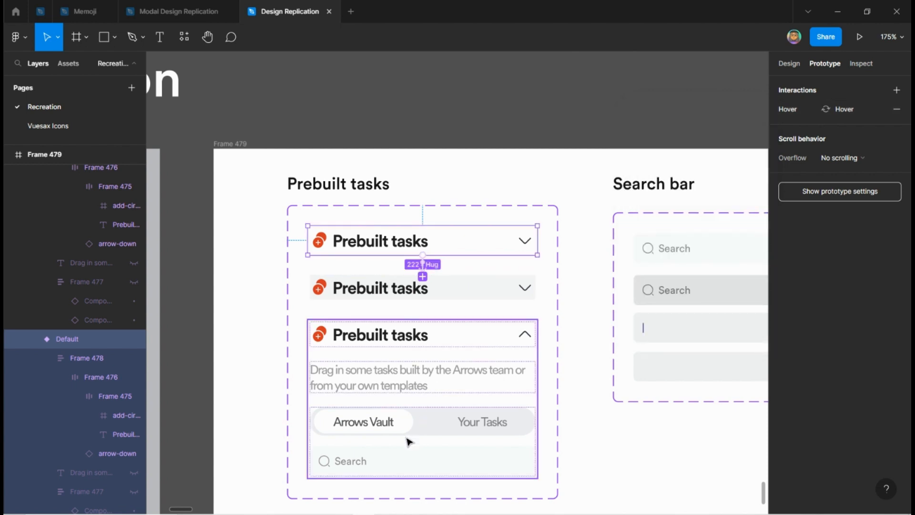
scroll(407, 436, up, 2)
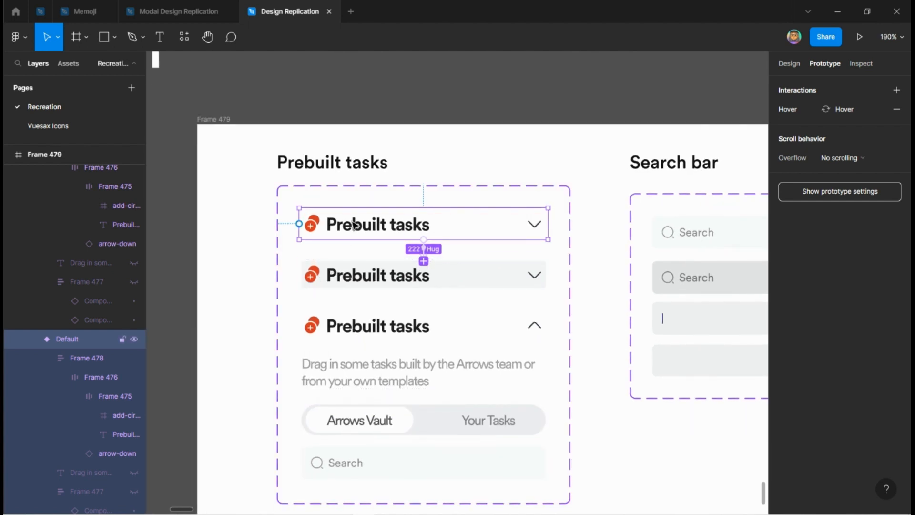
Remove the F5F5F7 fill from the header row inside the Hover variant of the Prebuilt tasks component set
click(480, 283)
scroll(446, 300, up, 5)
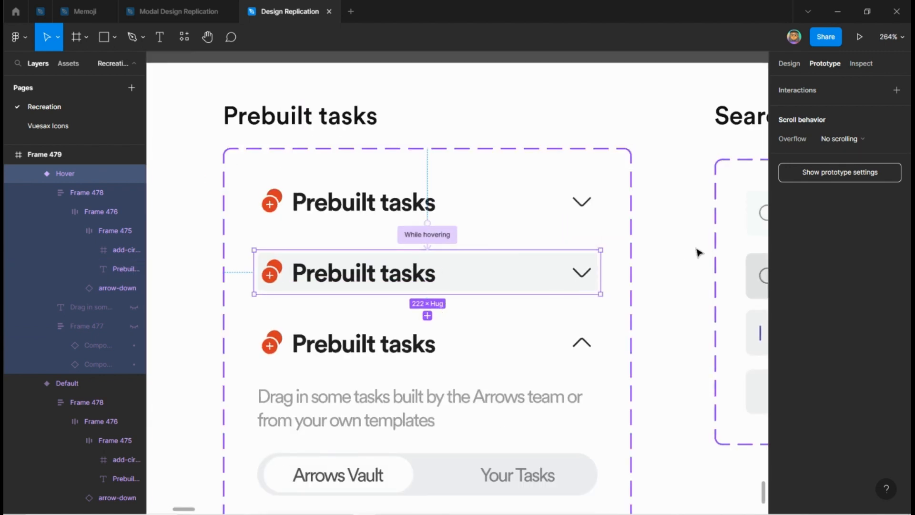
click(789, 63)
scroll(818, 378, down, 4)
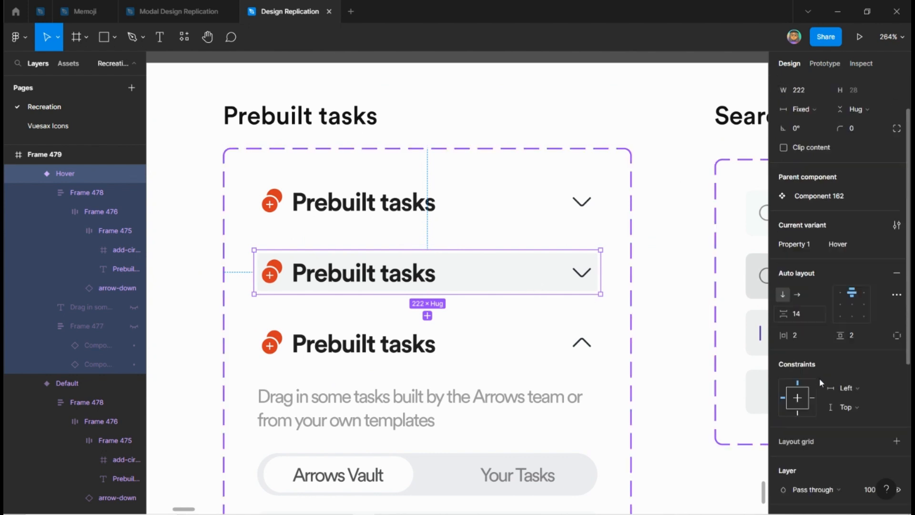
scroll(816, 389, down, 2)
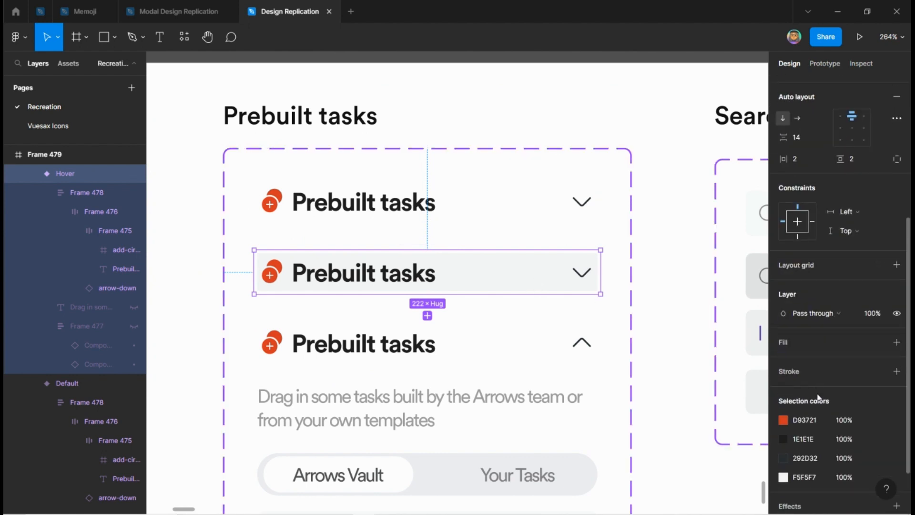
click(500, 275)
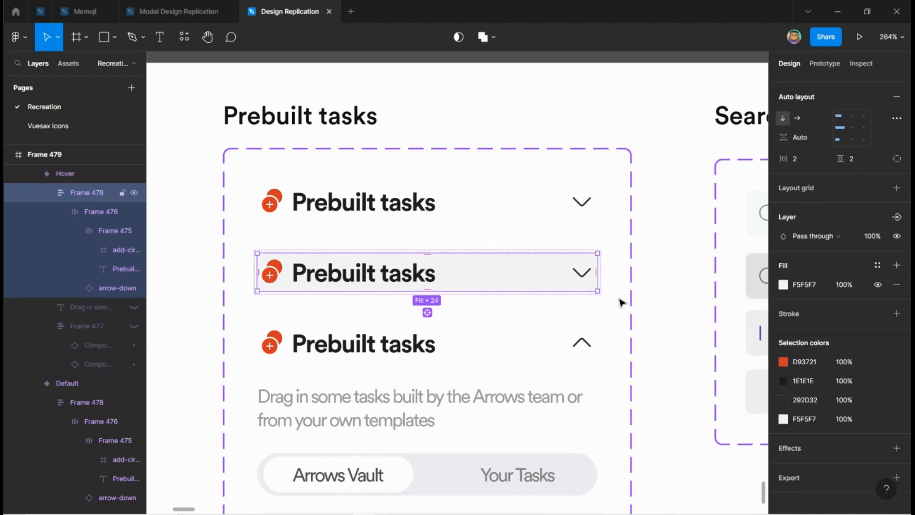
click(897, 284)
Give the whole Hover variant a fill of F5F5F7
click(429, 213)
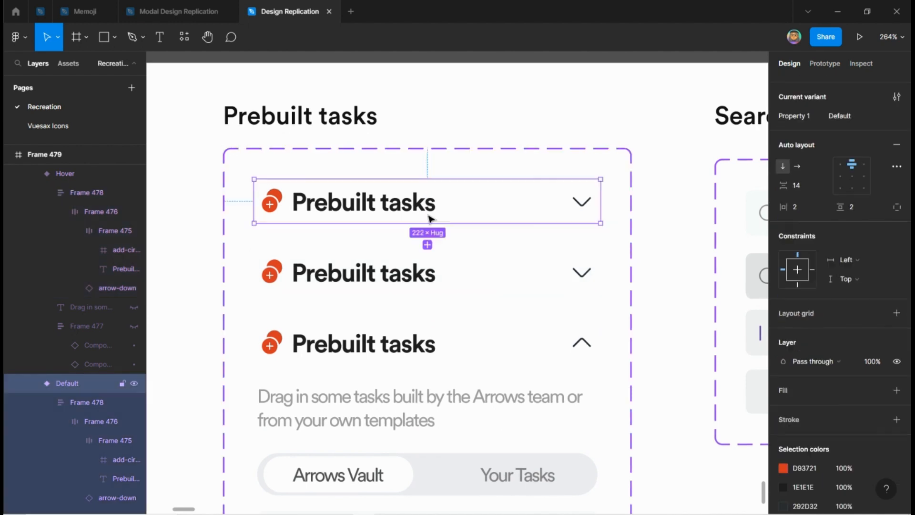
click(449, 273)
click(804, 391)
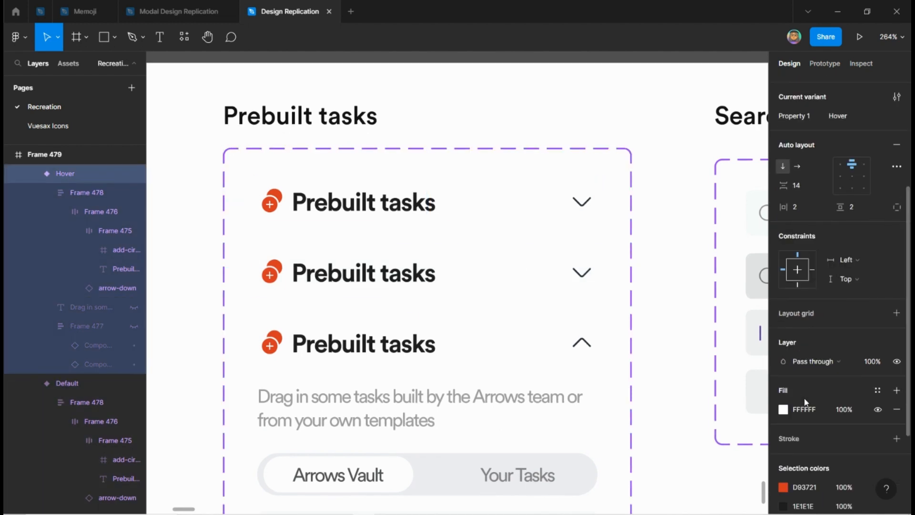
click(819, 414)
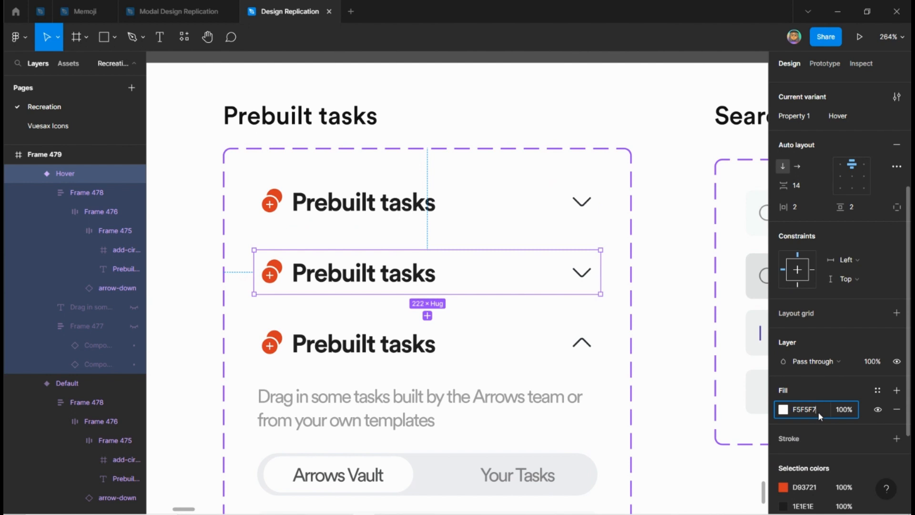
key(Return)
click(663, 266)
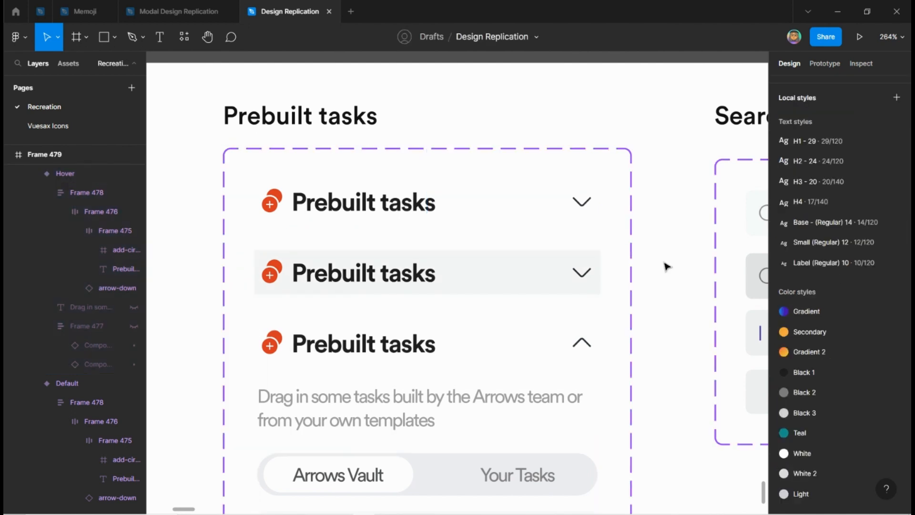
Connect the Hover variant to the Clicked variant with an On click interaction that uses Change to
click(368, 194)
click(369, 200)
key(shift+e)
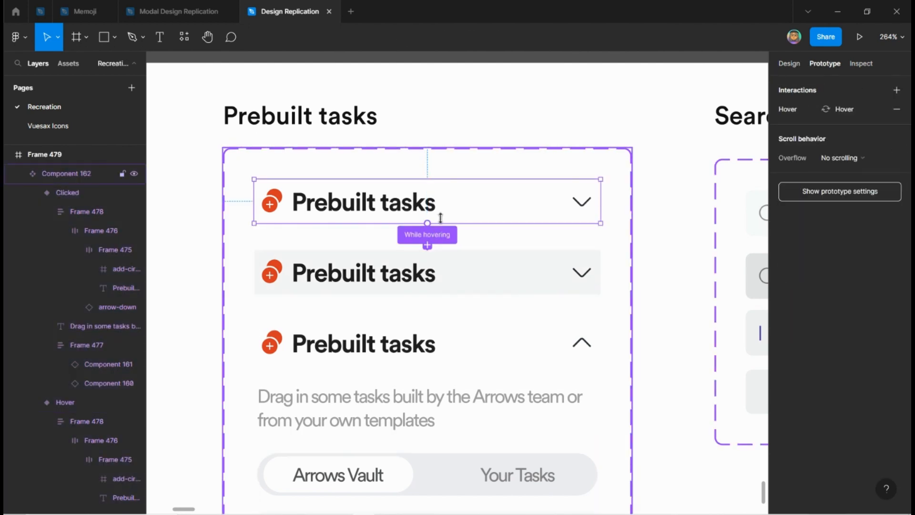
click(452, 275)
scroll(477, 305, down, 1)
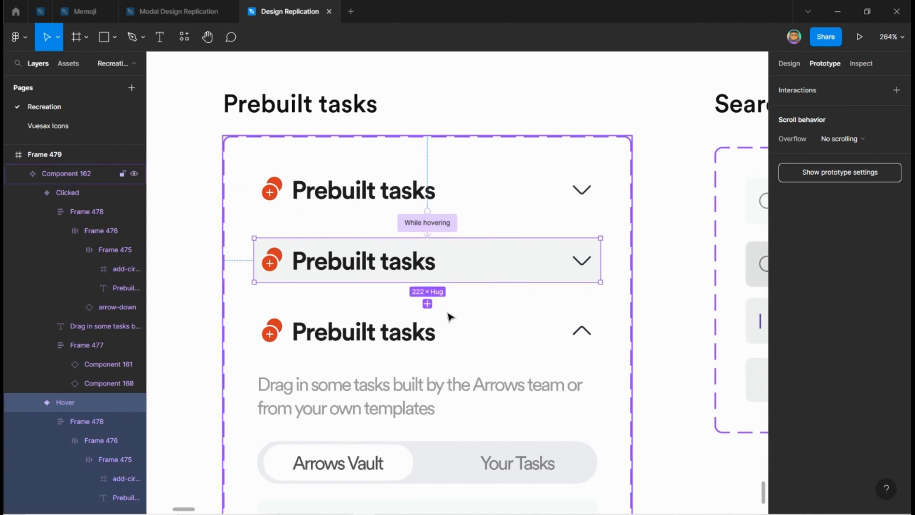
click(487, 192)
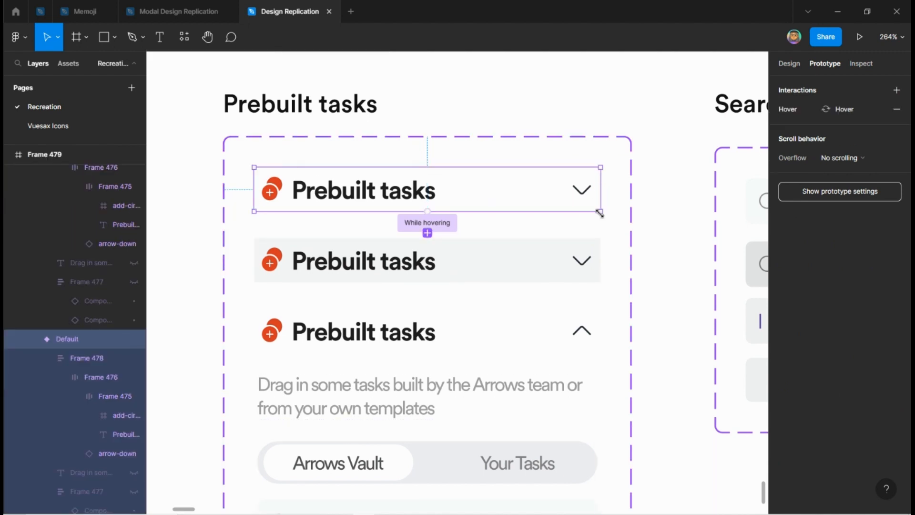
click(517, 252)
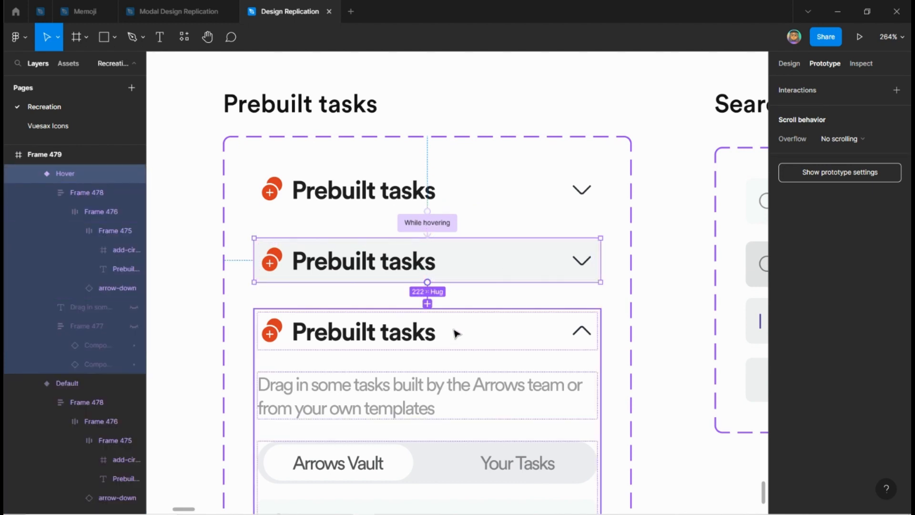
drag(427, 303, 472, 327)
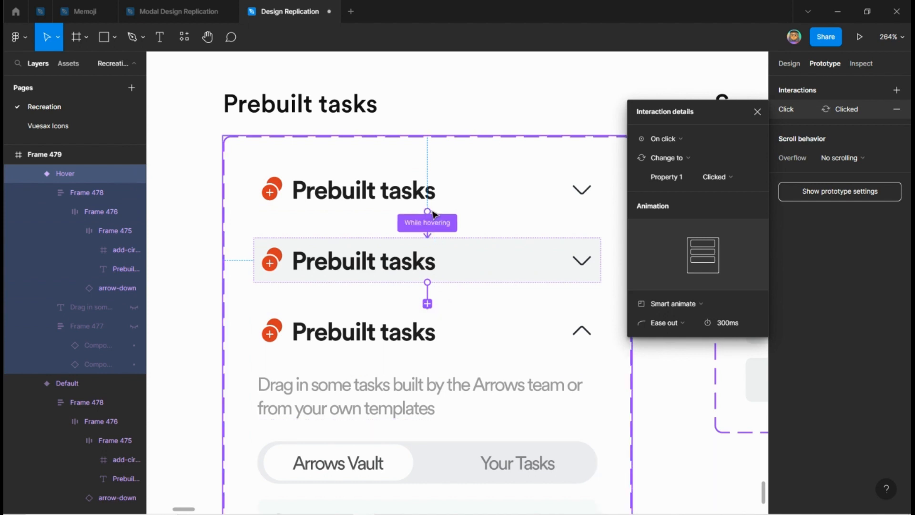
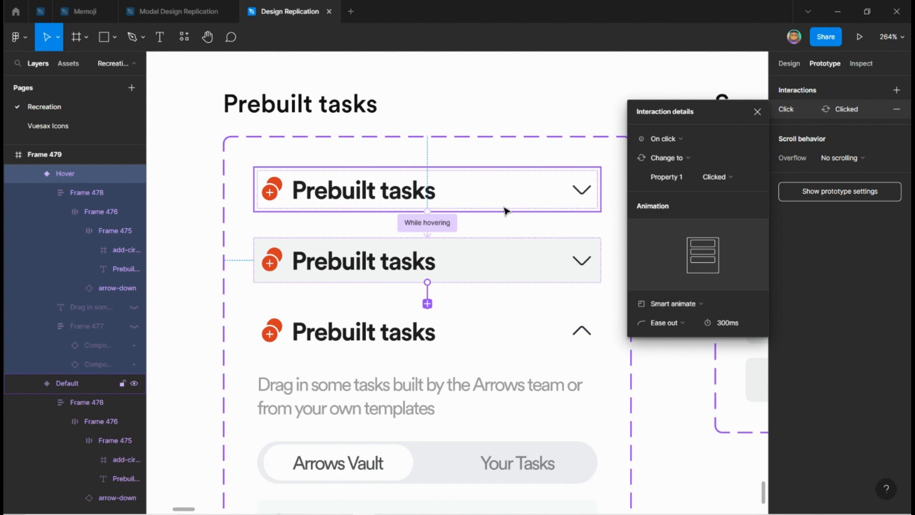
scroll(349, 199, down, 3)
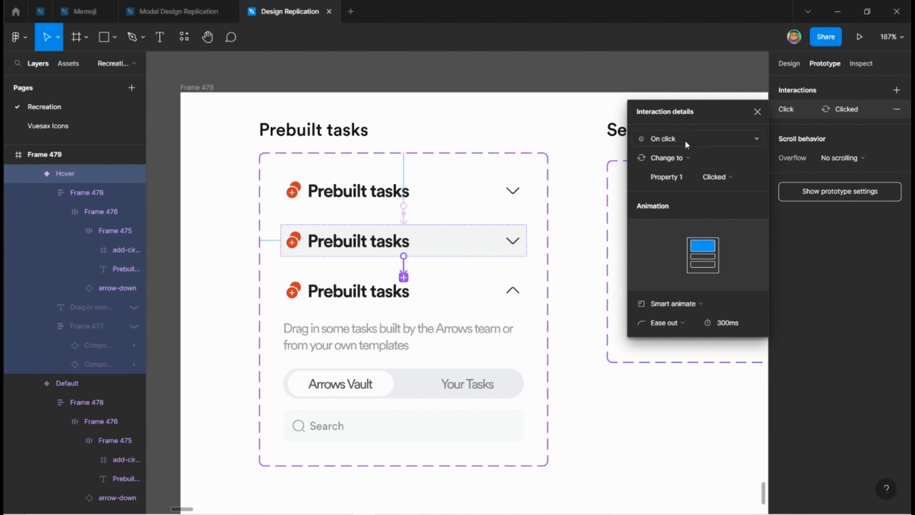
click(762, 113)
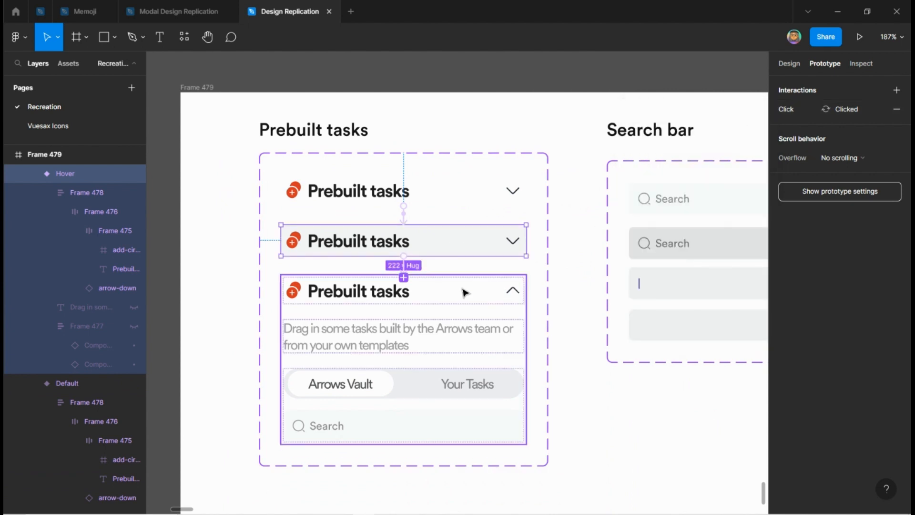
Connect the header row inside the Clicked variant back to the Default variant with an On click interaction that uses Change to
click(347, 302)
click(345, 302)
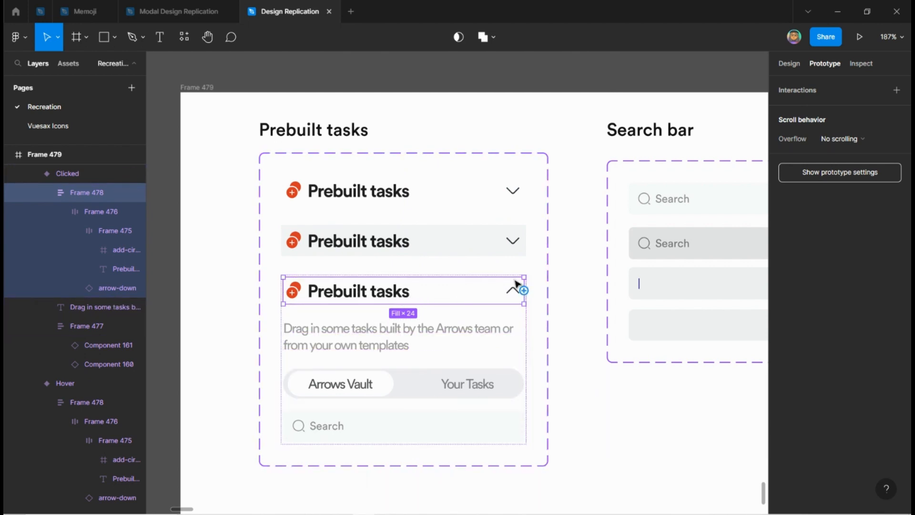
drag(404, 276, 449, 195)
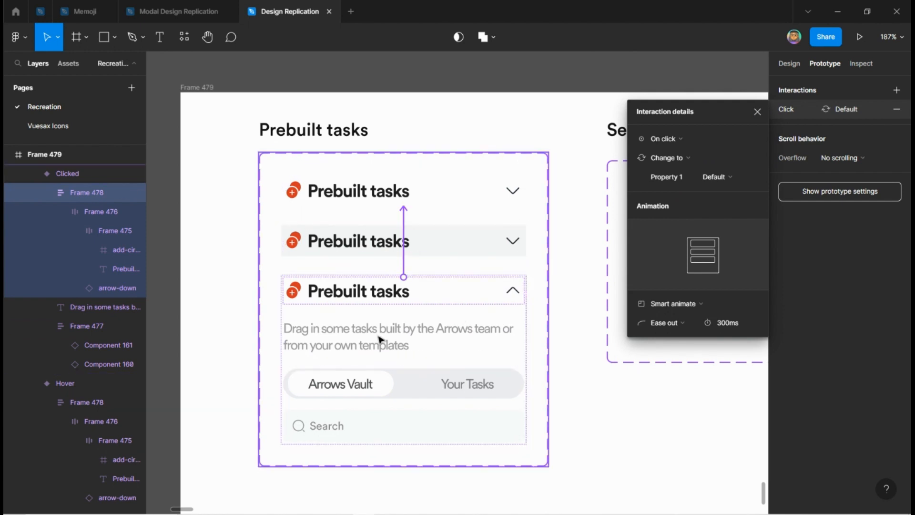
click(696, 160)
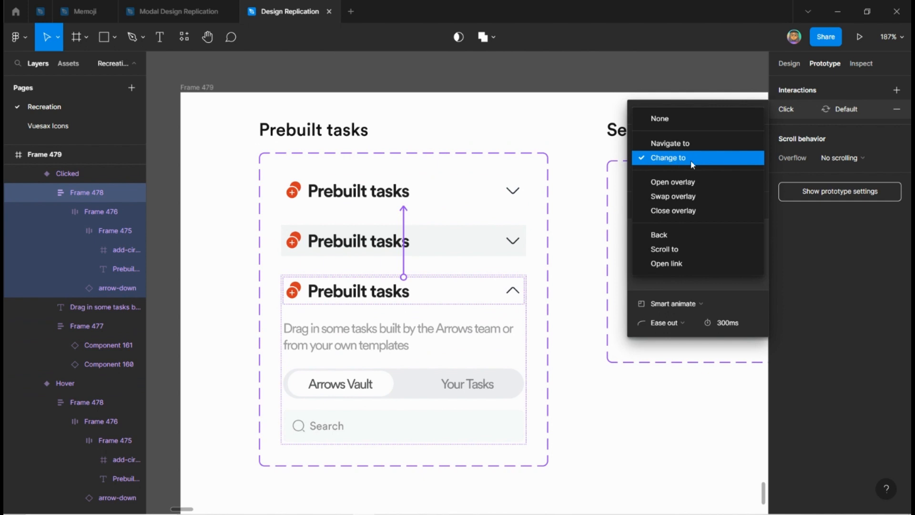
click(692, 158)
key(Escape)
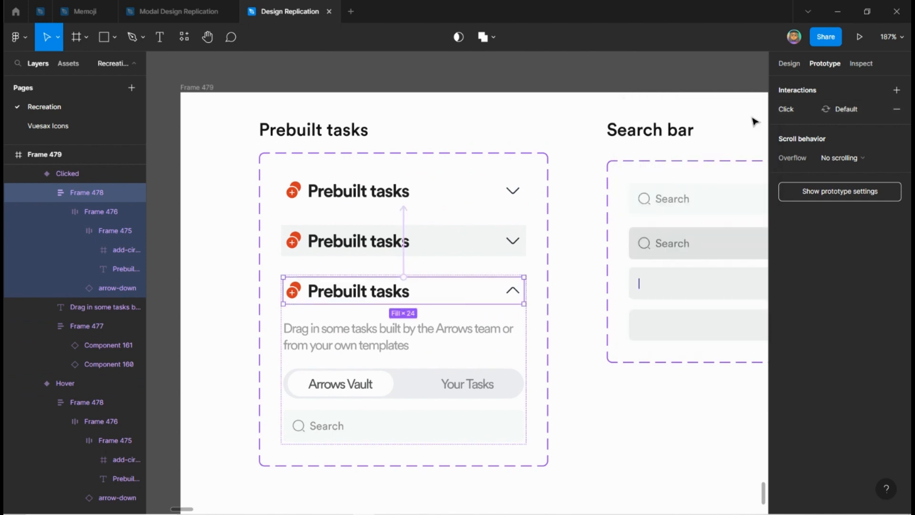
scroll(423, 408, down, 1)
click(419, 375)
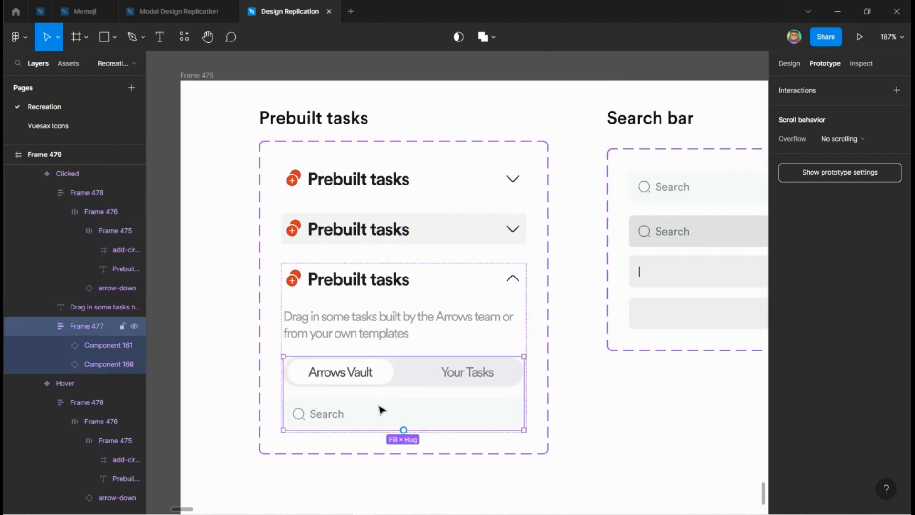
scroll(245, 370, down, 3)
scroll(244, 370, down, 3)
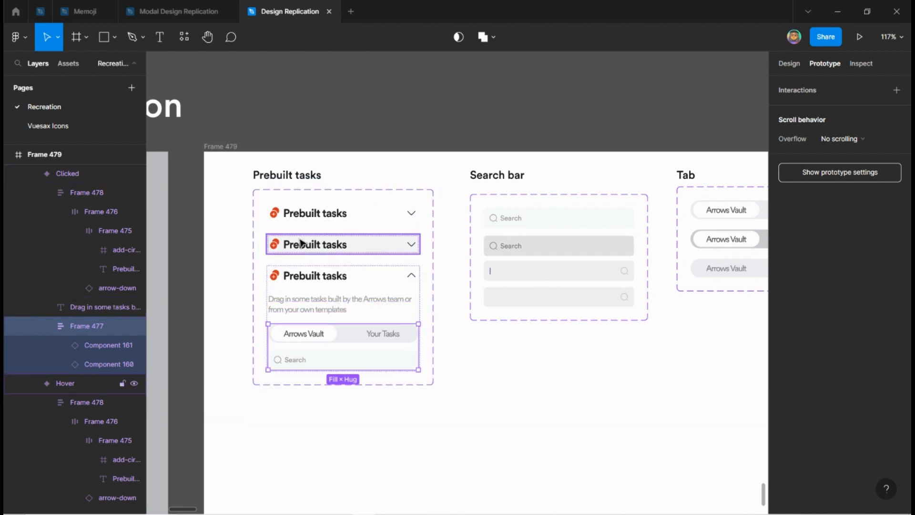
click(789, 63)
key(Escape)
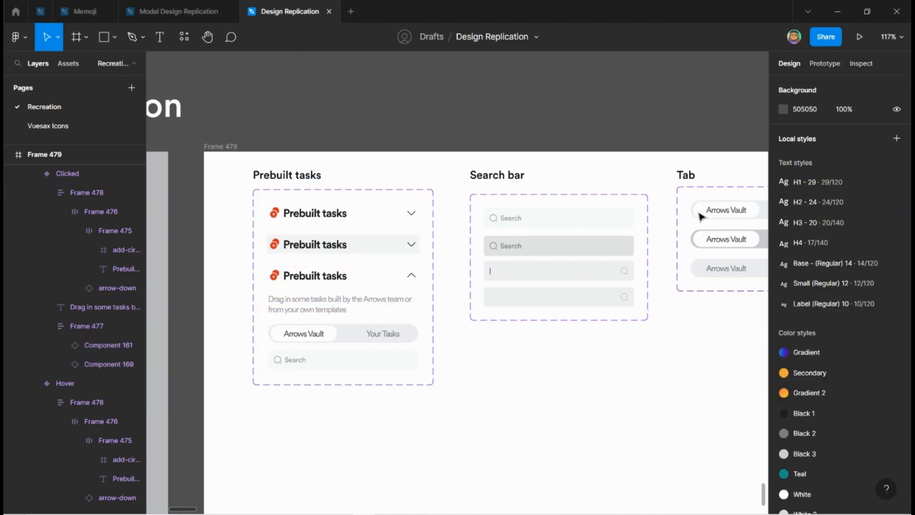
scroll(623, 286, down, 3)
scroll(572, 245, left, 2)
scroll(572, 243, up, 3)
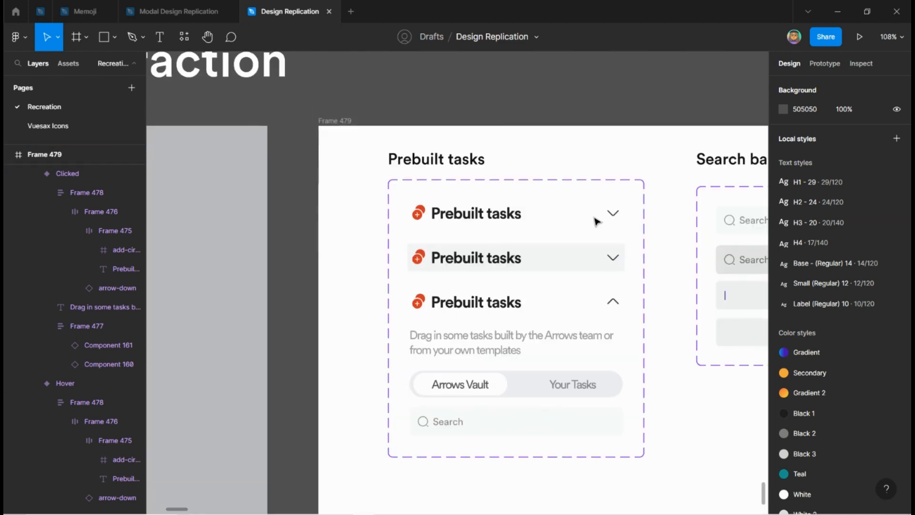
Copy the Default variant and replace the Prebuilt tasks section in the Card frame with it
click(563, 259)
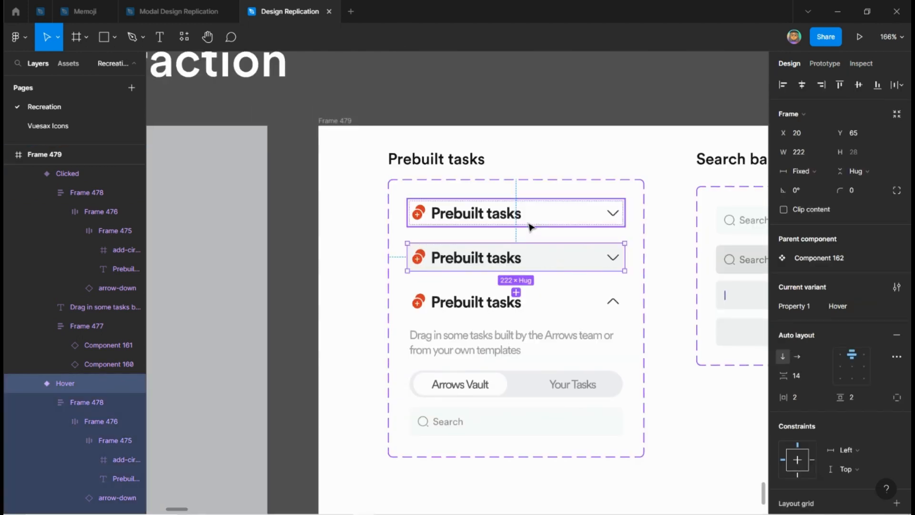
click(548, 222)
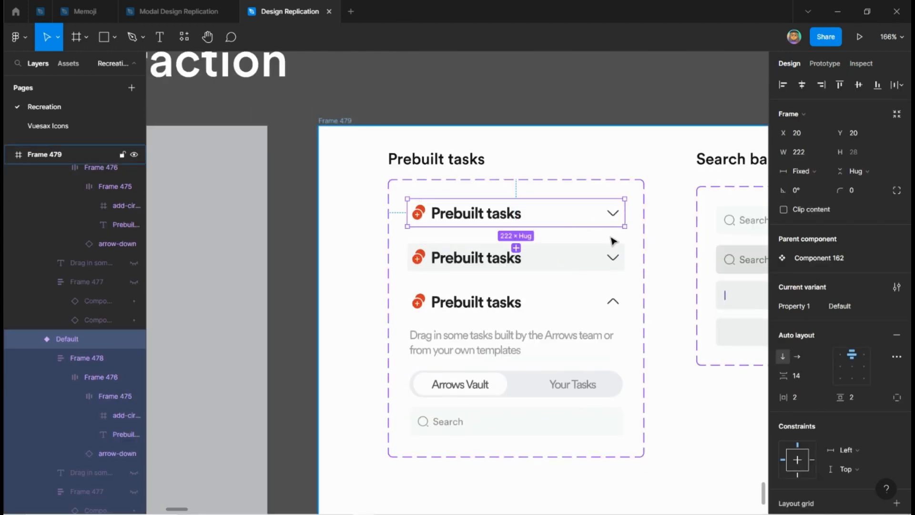
scroll(610, 248, left, 5)
scroll(596, 296, left, 3)
scroll(477, 343, down, 2)
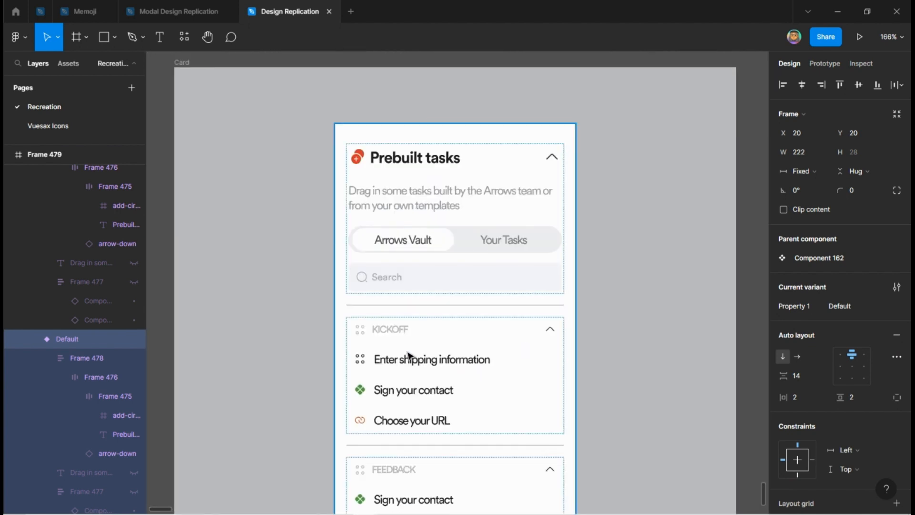
click(406, 360)
click(414, 221)
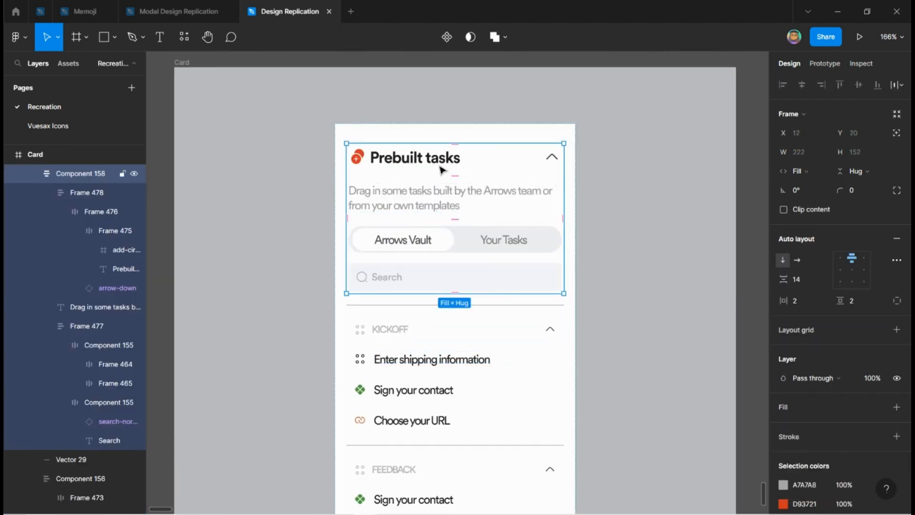
key(ctrl+shift+r)
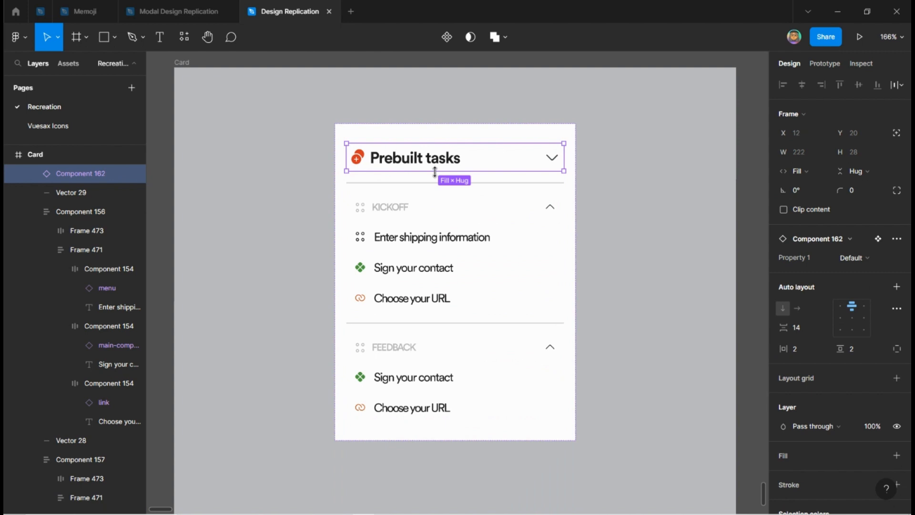
click(591, 338)
scroll(505, 373, down, 1)
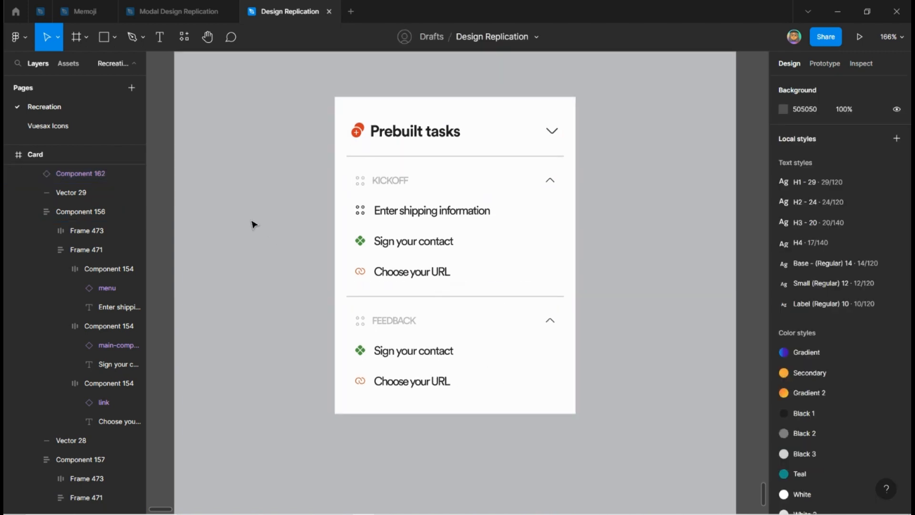
Copy the KICKOFF section from the Card frame and place the copy below the Prebuilt tasks component set, roughly aligned with its left edge
scroll(215, 212, down, 3)
click(367, 209)
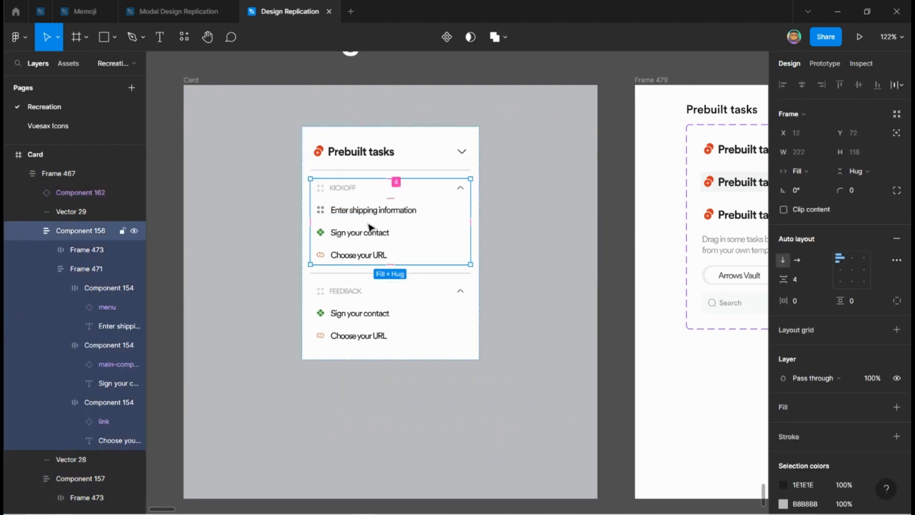
scroll(368, 229, right, 5)
scroll(316, 204, right, 4)
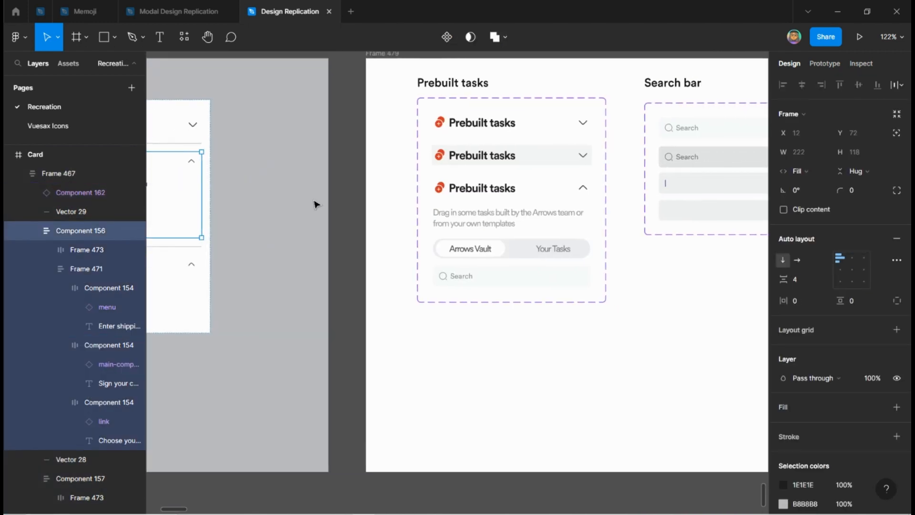
click(343, 294)
right_click(343, 341)
click(369, 350)
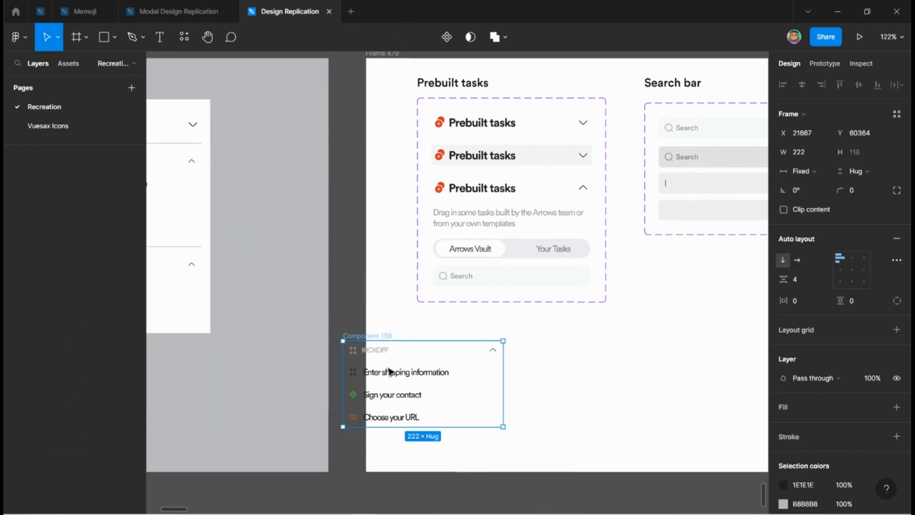
drag(392, 375, 462, 384)
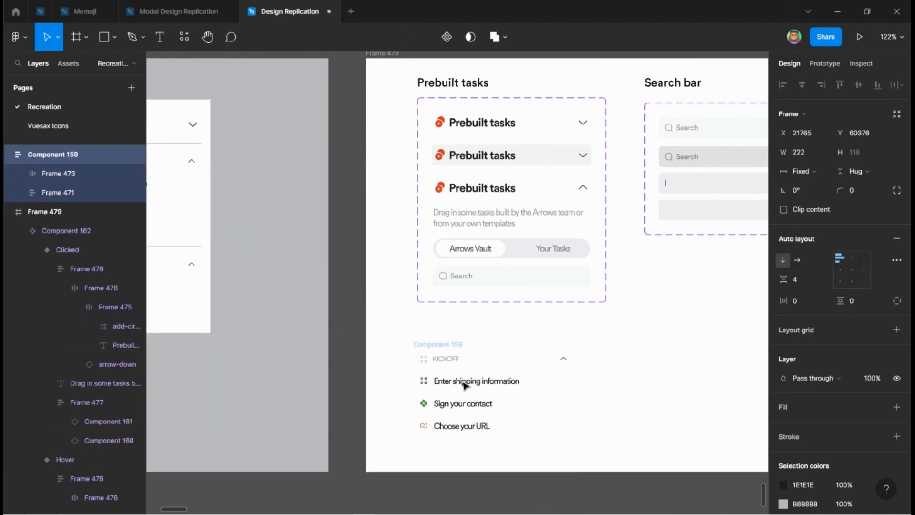
scroll(581, 376, right, 3)
scroll(259, 294, down, 2)
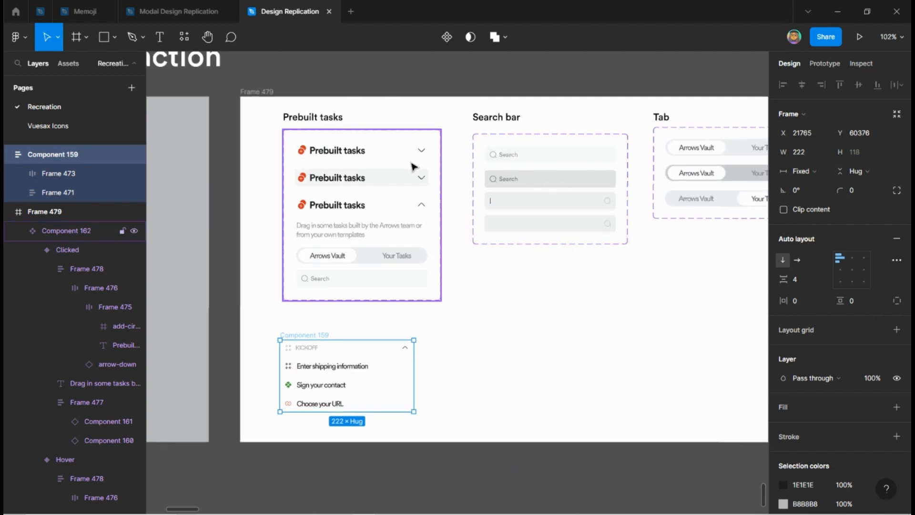
Copy the Enter shipping information row from the KICKOFF section and place the copy beside that section, below the Search bar component set
scroll(401, 337, down, 2)
scroll(316, 316, up, 5)
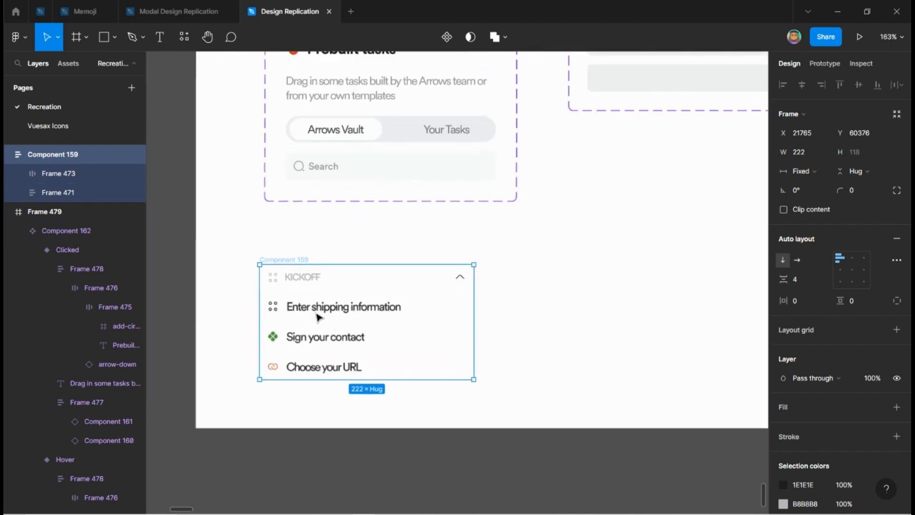
double_click(335, 306)
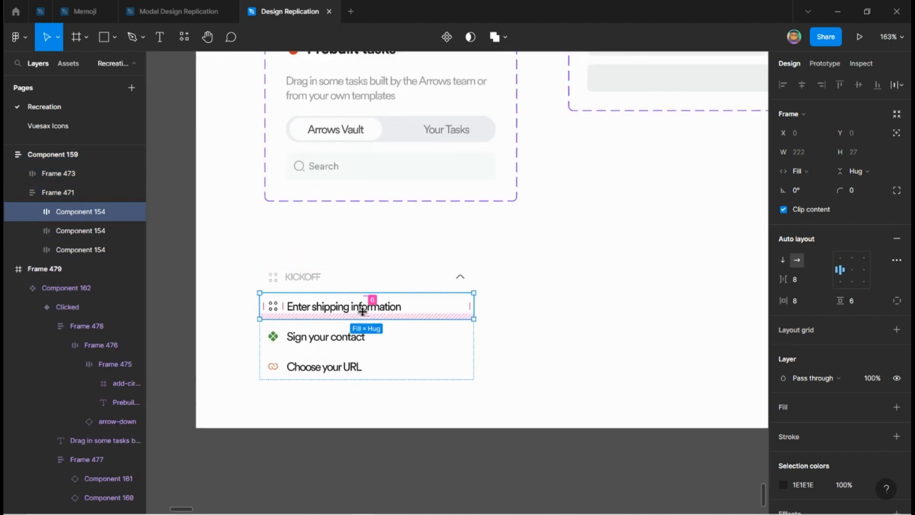
scroll(247, 286, down, 5)
click(484, 416)
right_click(492, 405)
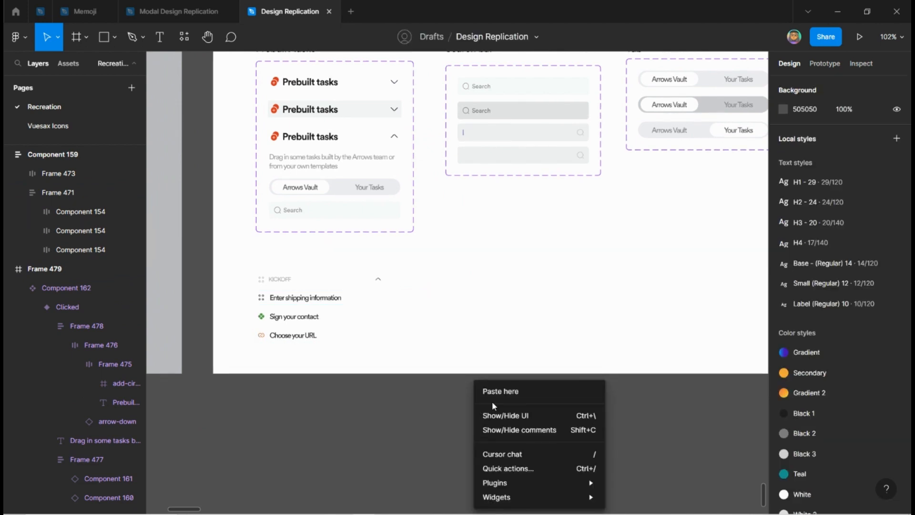
click(501, 391)
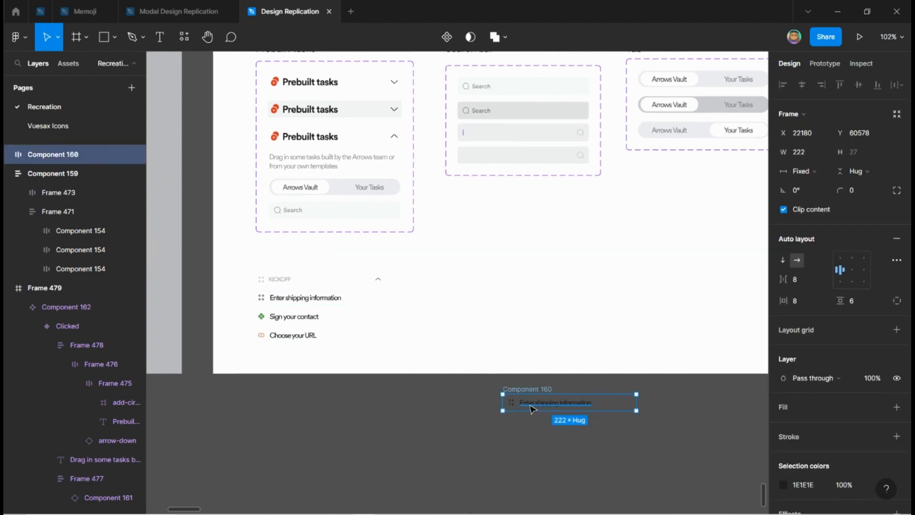
drag(527, 408, 486, 294)
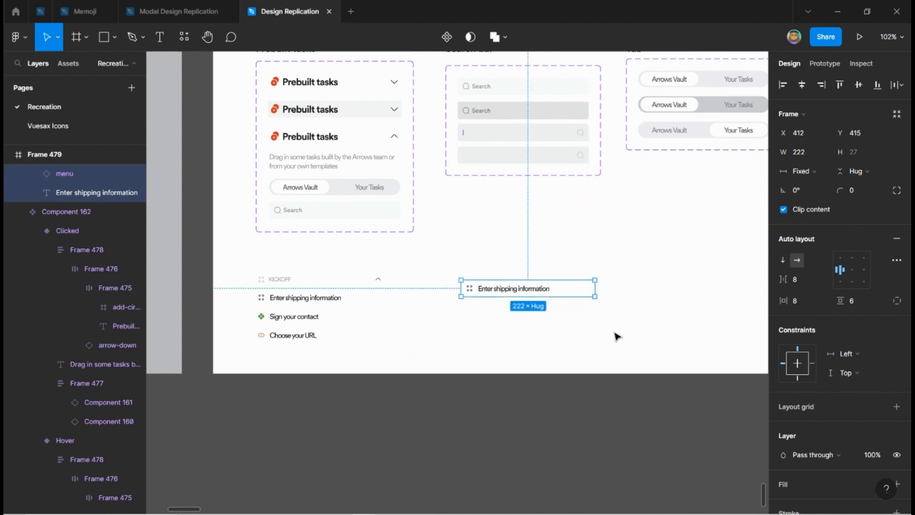
Duplicate the Search bar heading above the copied row and change its text to "Shipping info"
scroll(615, 315, right, 2)
click(613, 294)
scroll(614, 293, up, 1)
drag(448, 77, 452, 300)
scroll(446, 271, up, 5)
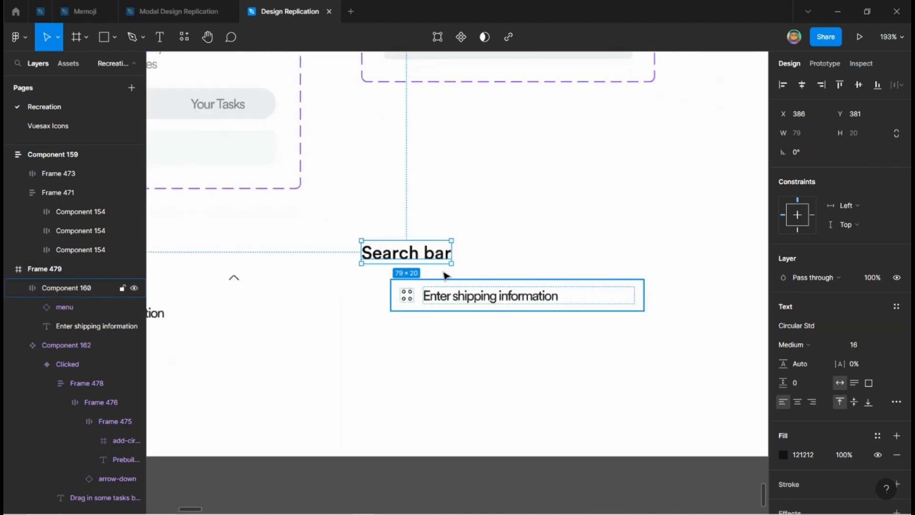
double_click(434, 256)
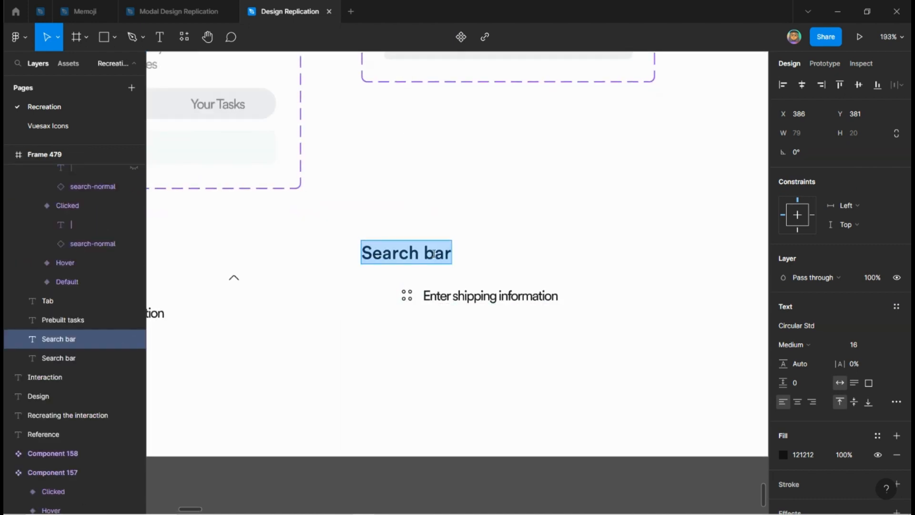
text(Shipping info)
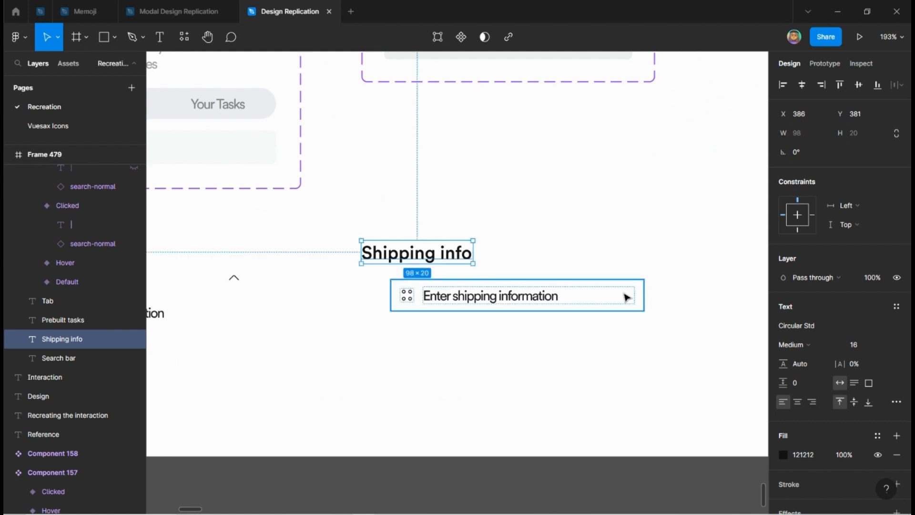
Rename the Enter shipping information row under the Shipping info heading as Default
click(623, 300)
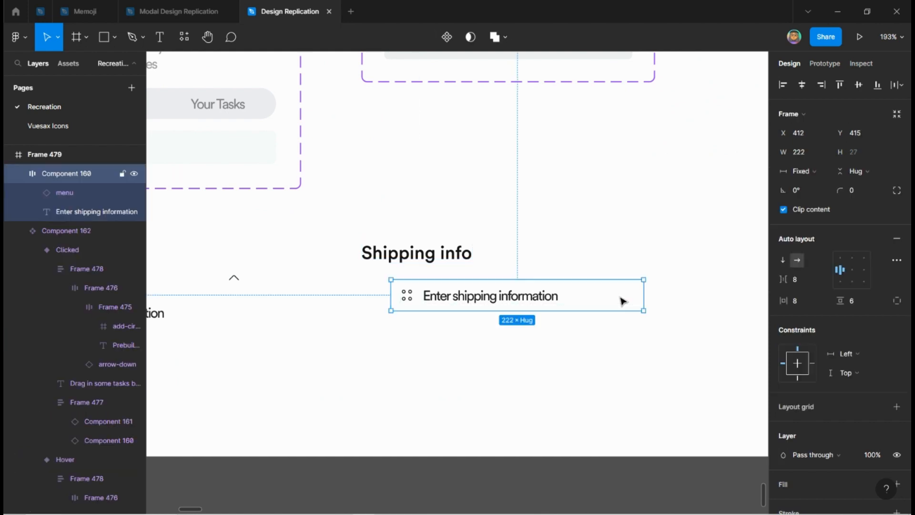
scroll(631, 386, right, 1)
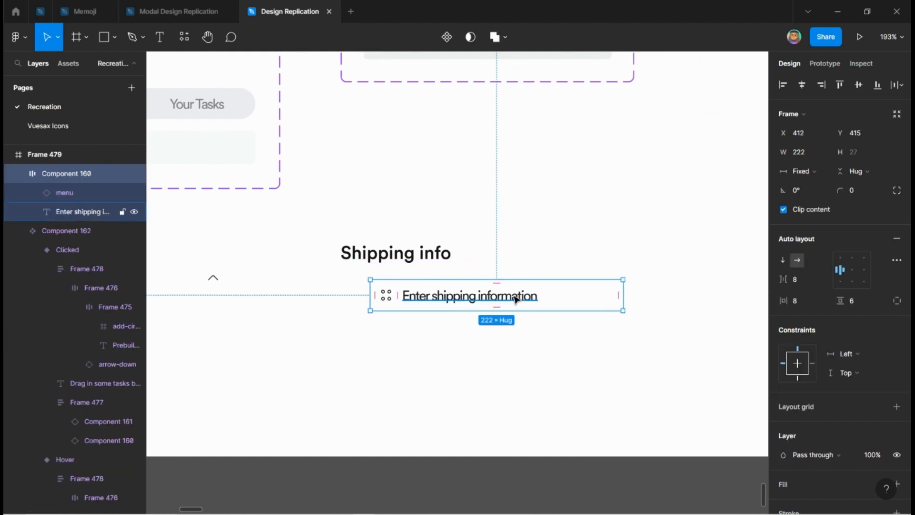
key(ctrl+r)
text(De)
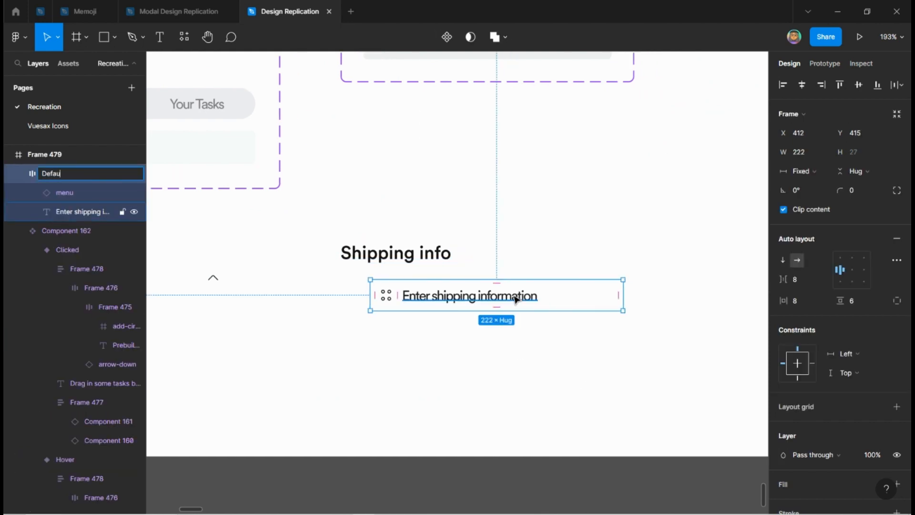
text(fault)
key(Return)
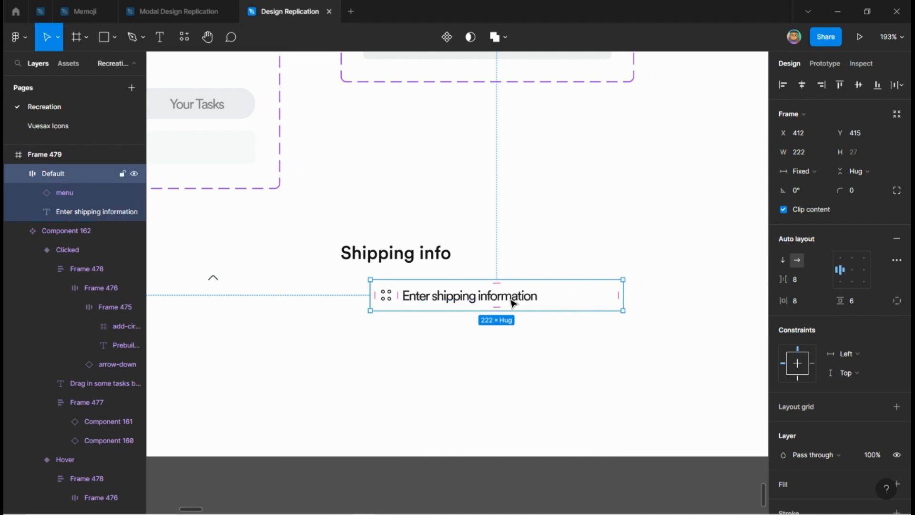
Duplicate the Default row directly below itself and rename the copy as Hover
drag(506, 300, 510, 348)
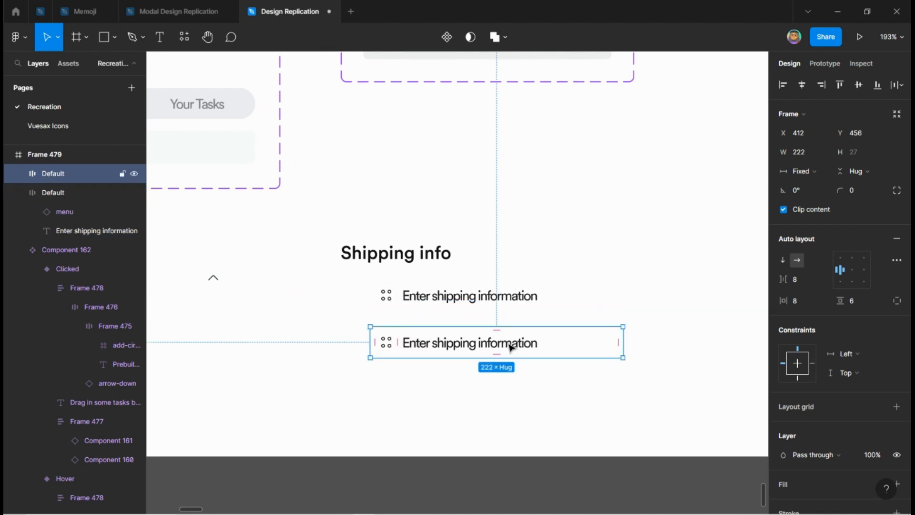
key(ctrl+r)
text(Ho)
key(Return)
Duplicate the Hover row directly below itself and rename the copy as Clicked
drag(511, 339, 513, 390)
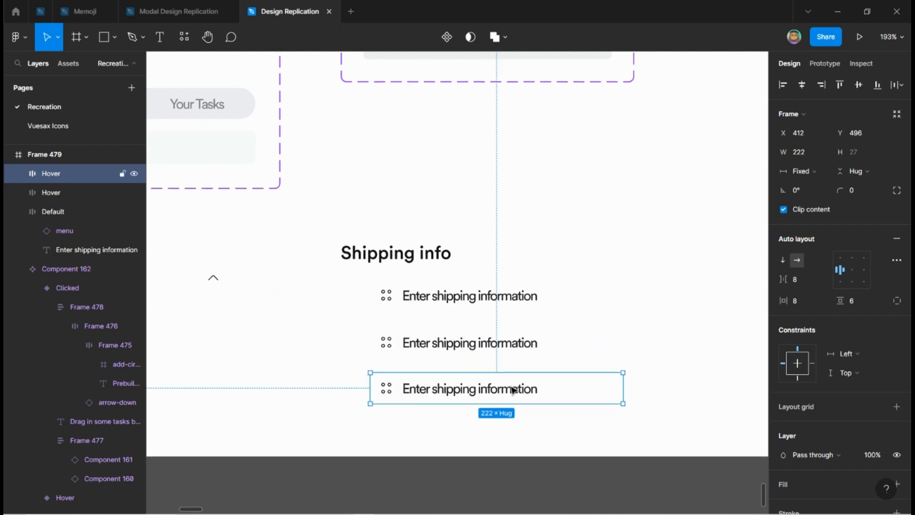
key(ctrl+r)
text(Click)
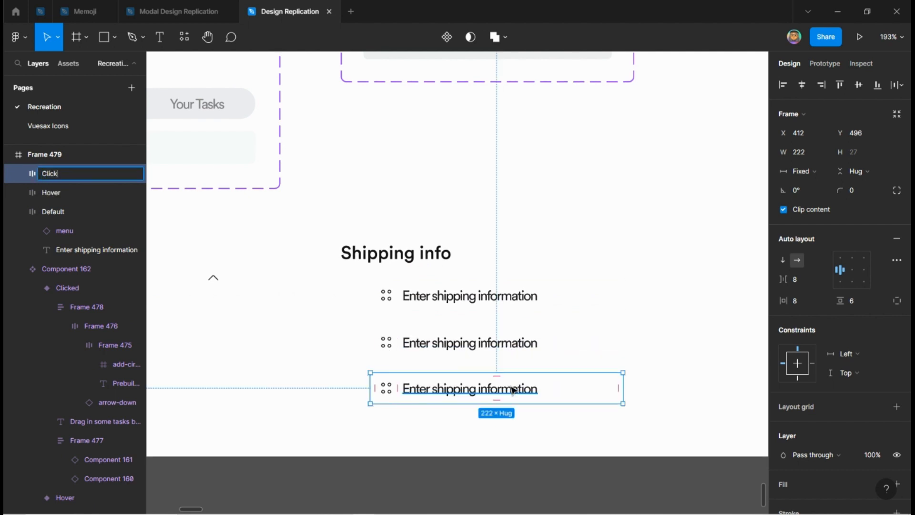
text(ed)
key(Return)
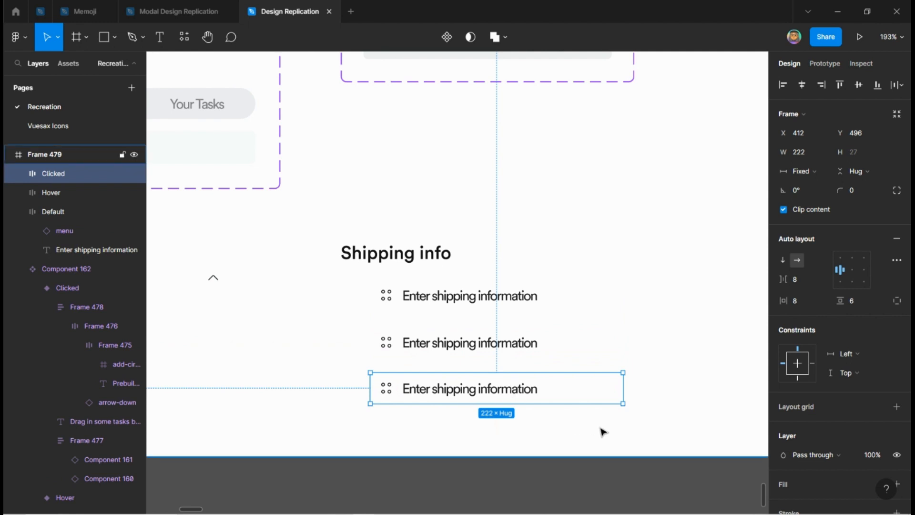
Add a solid fill to the Hover row and set its colour to F5F5F7
scroll(606, 425, up, 3)
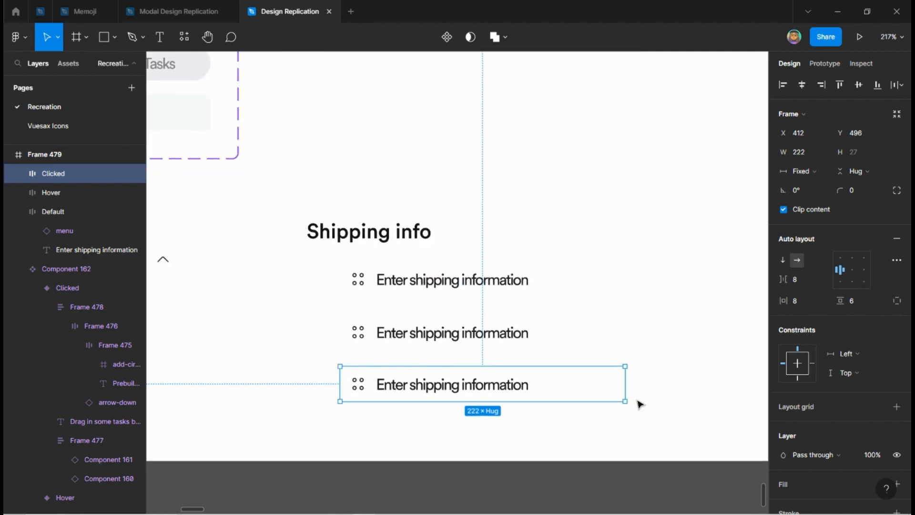
click(448, 335)
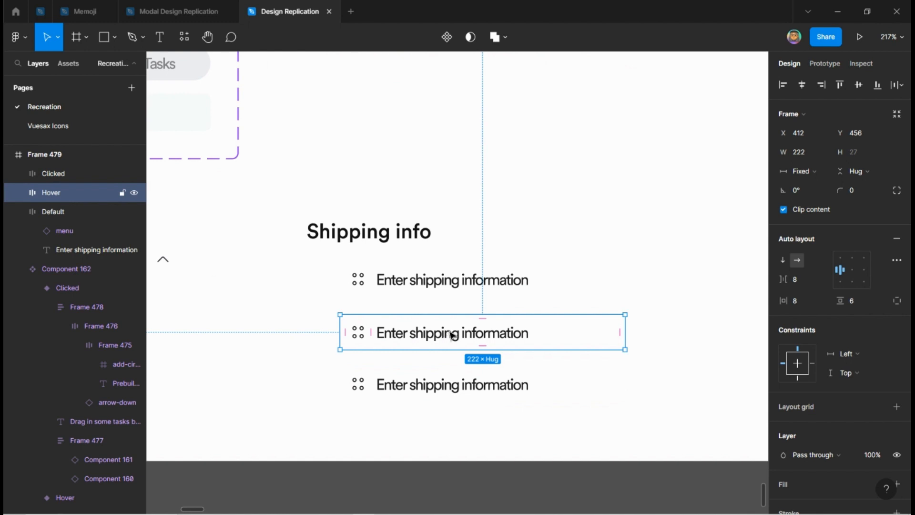
scroll(841, 379, down, 5)
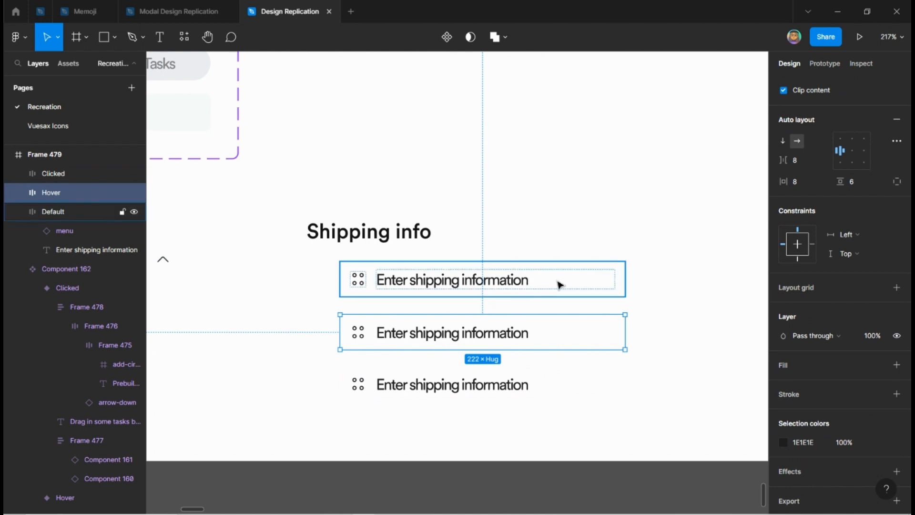
scroll(641, 341, down, 6)
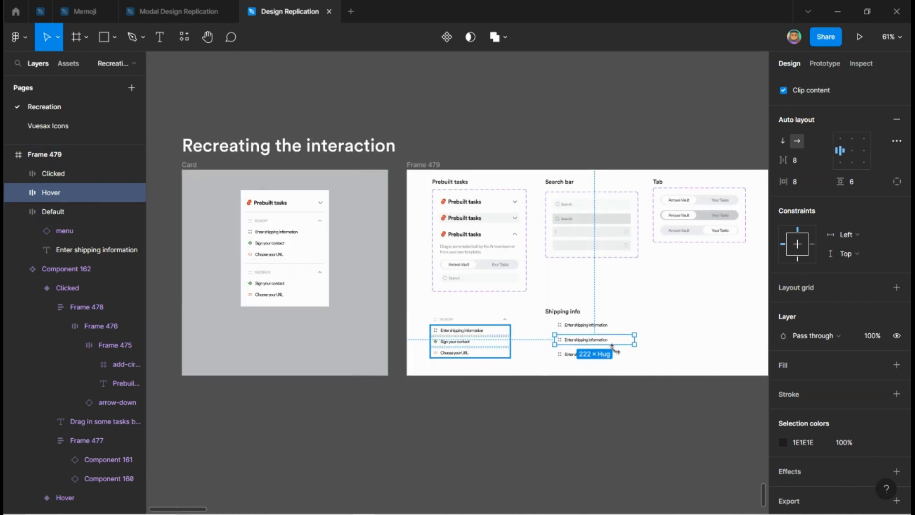
scroll(658, 351, up, 6)
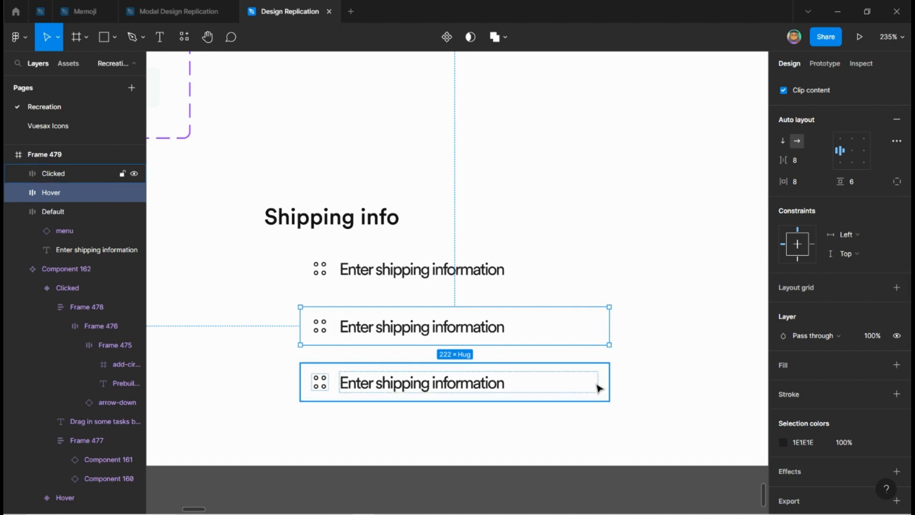
click(803, 363)
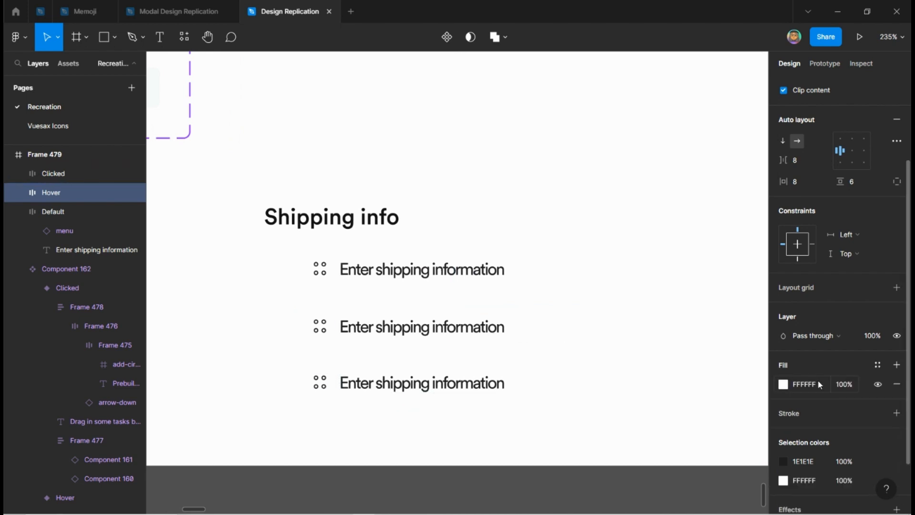
click(818, 383)
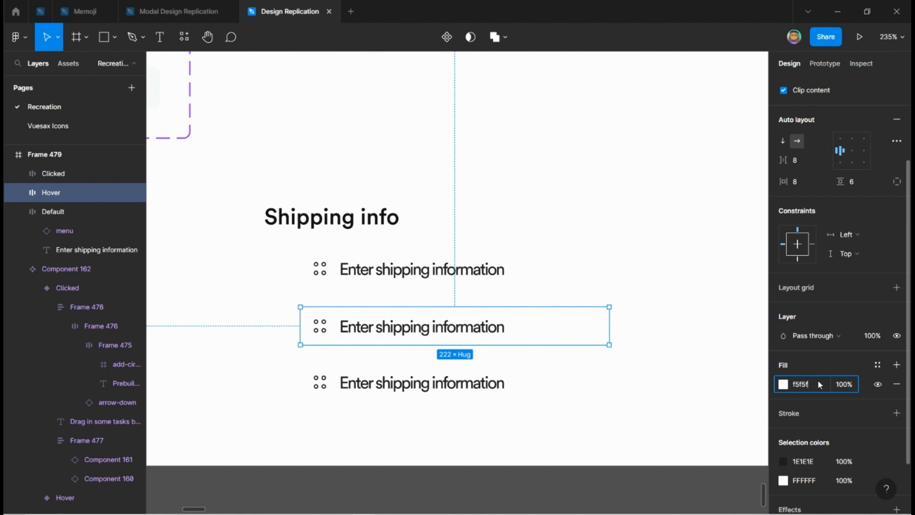
text(f5f5f7)
key(Return)
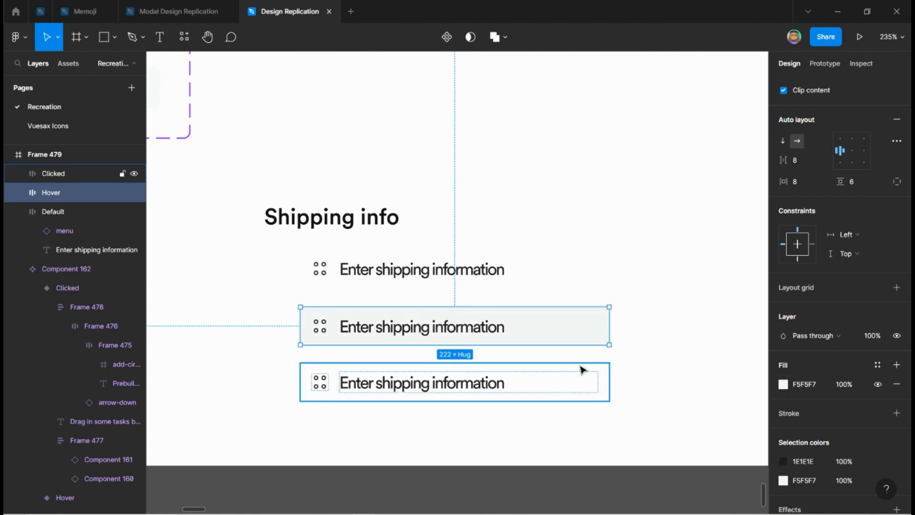
click(666, 359)
Change the icon and text colour of the Clicked row to 453D99
click(427, 388)
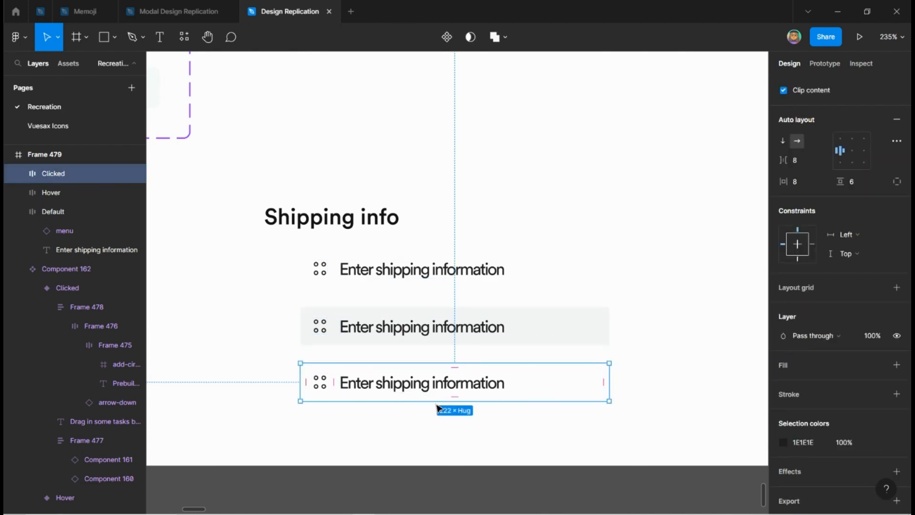
scroll(428, 402, down, 1)
scroll(427, 402, up, 3)
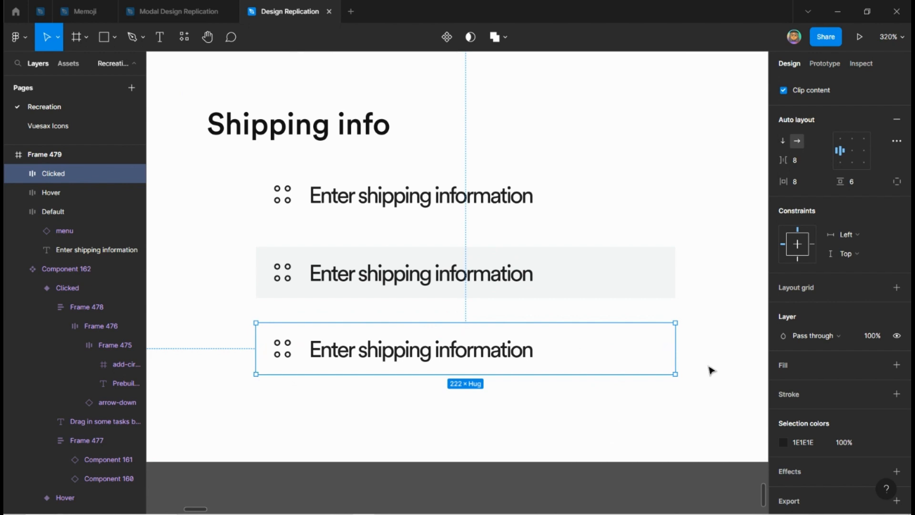
click(821, 441)
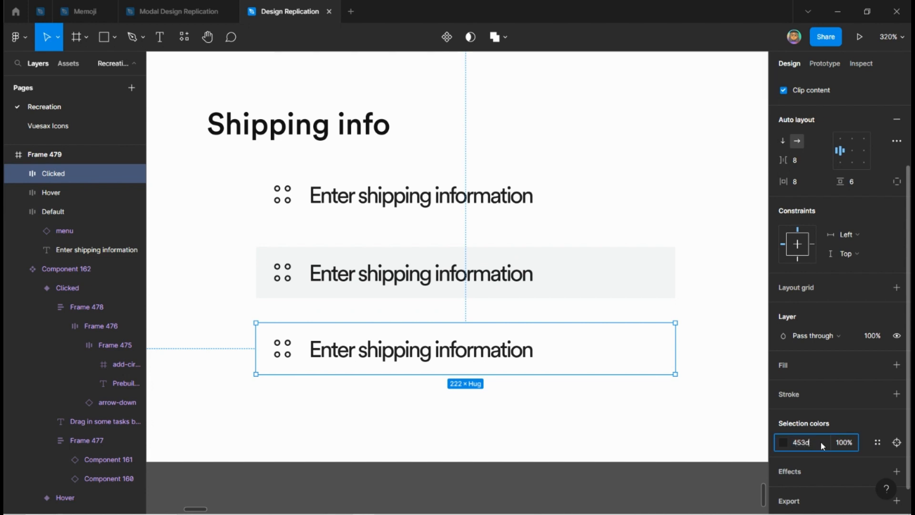
key(Return)
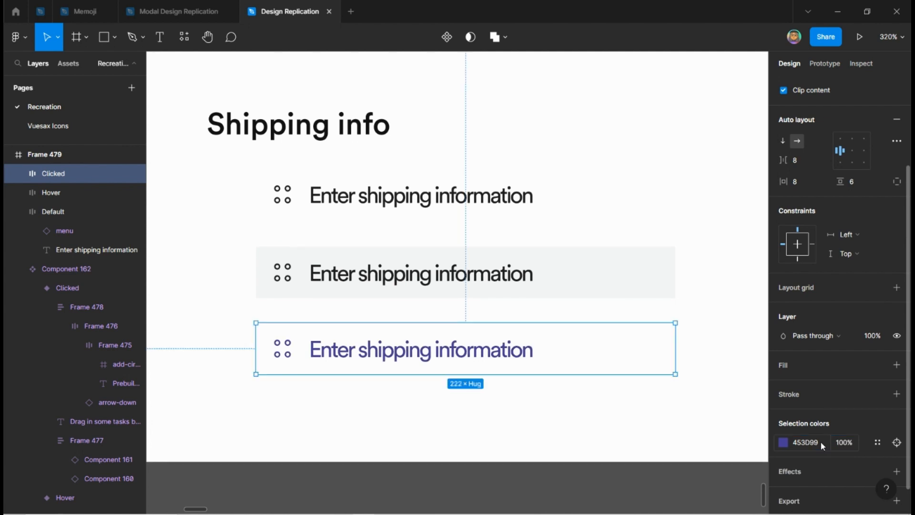
Add a 453D99 fill to the Clicked row and lighten it to HSB saturation 3 and brightness 99
click(816, 372)
click(818, 384)
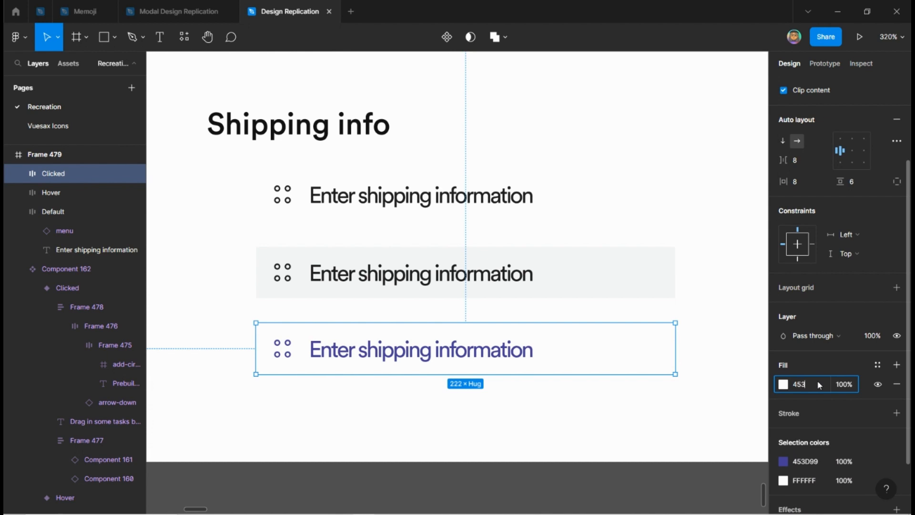
key(Return)
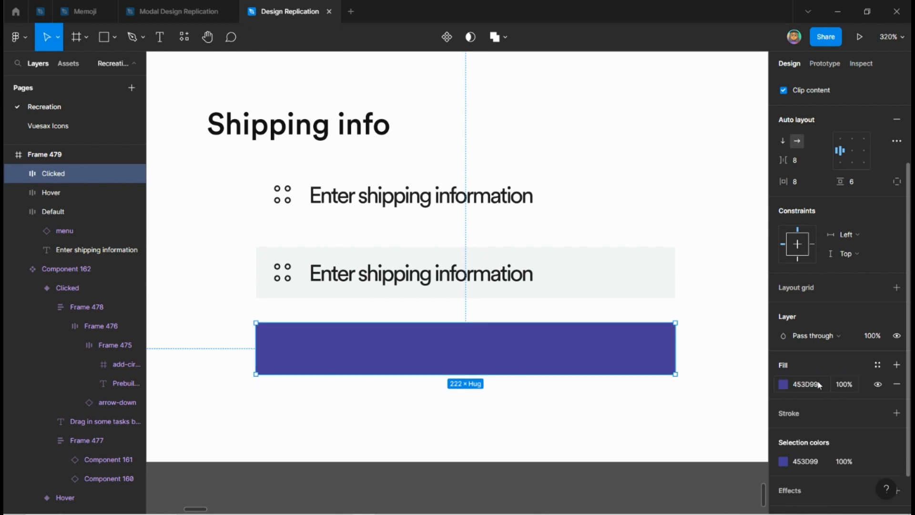
click(783, 384)
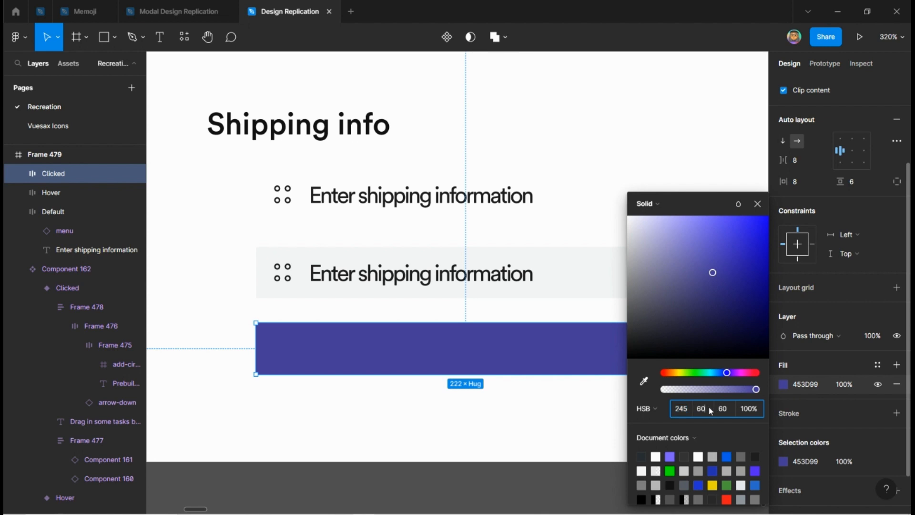
text(3)
key(Tab)
text(99)
key(Return)
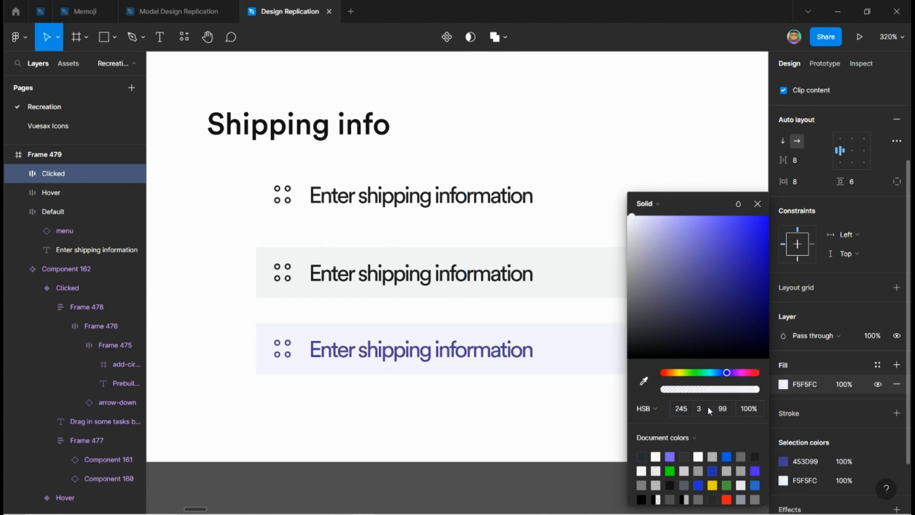
Darken the Clicked row's fill by trying HSB brightness 94 and settling on 96
click(729, 405)
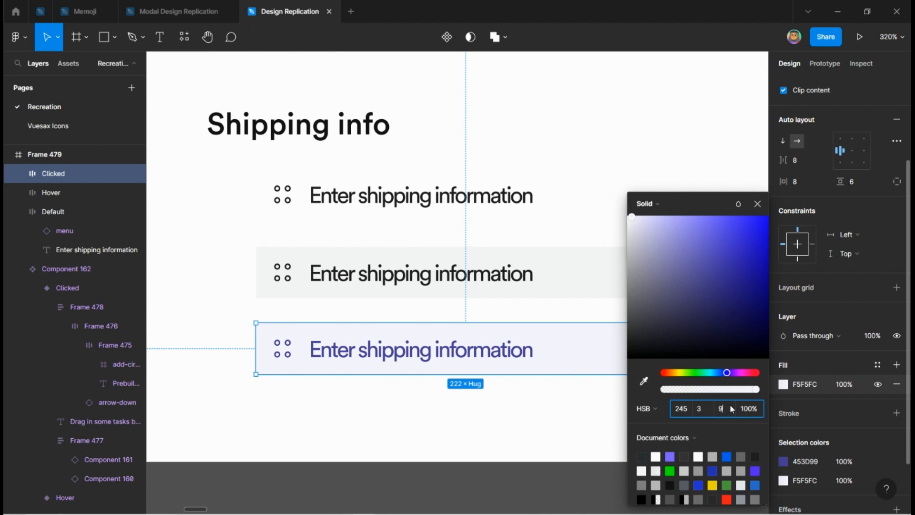
text(94)
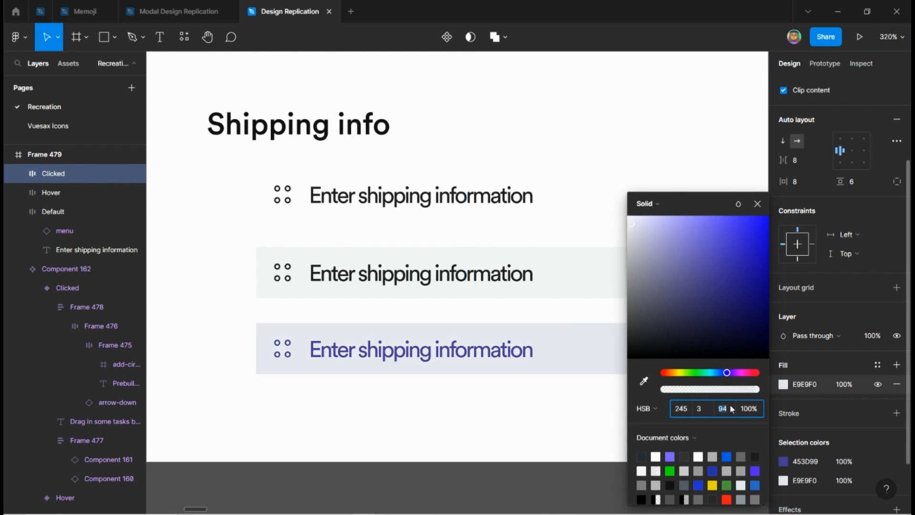
key(Return)
text(96)
key(Return)
click(621, 314)
click(567, 429)
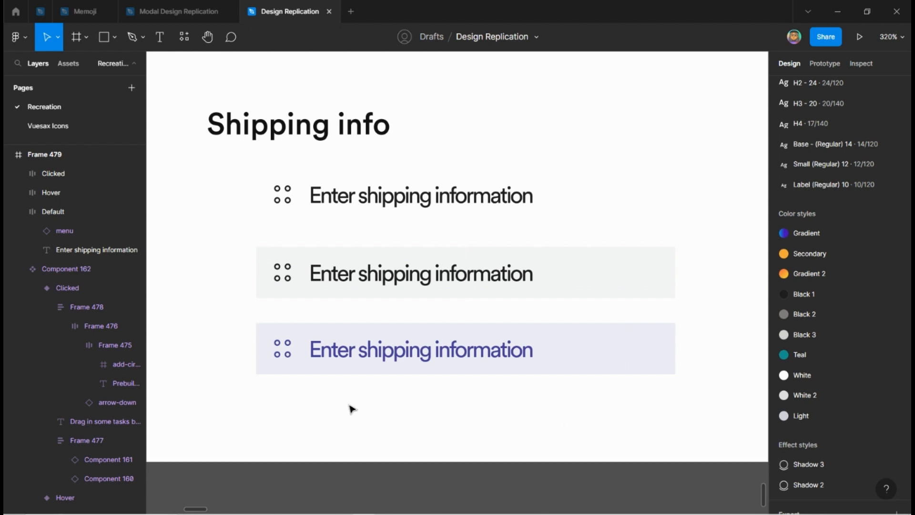
Hide and then remove the fill of the Clicked shipping info row
scroll(351, 408, down, 1)
scroll(359, 404, up, 1)
click(403, 363)
scroll(418, 399, up, 1)
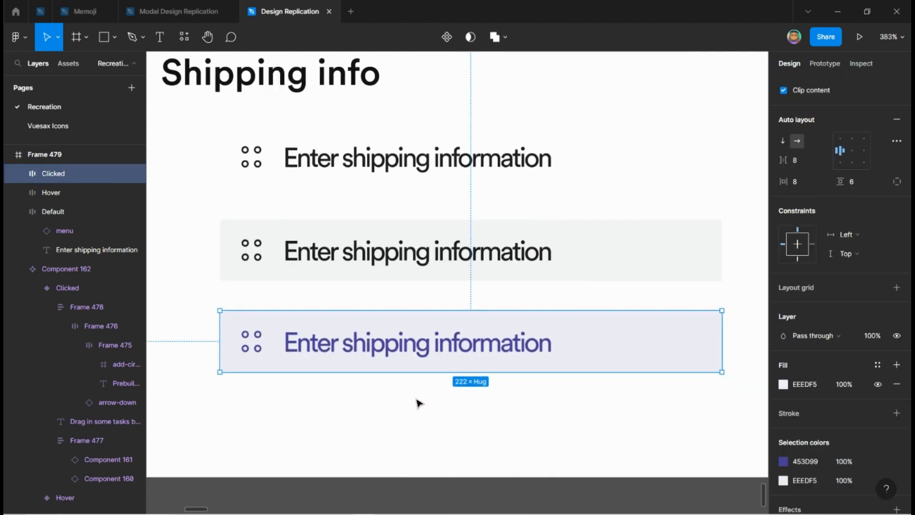
click(877, 384)
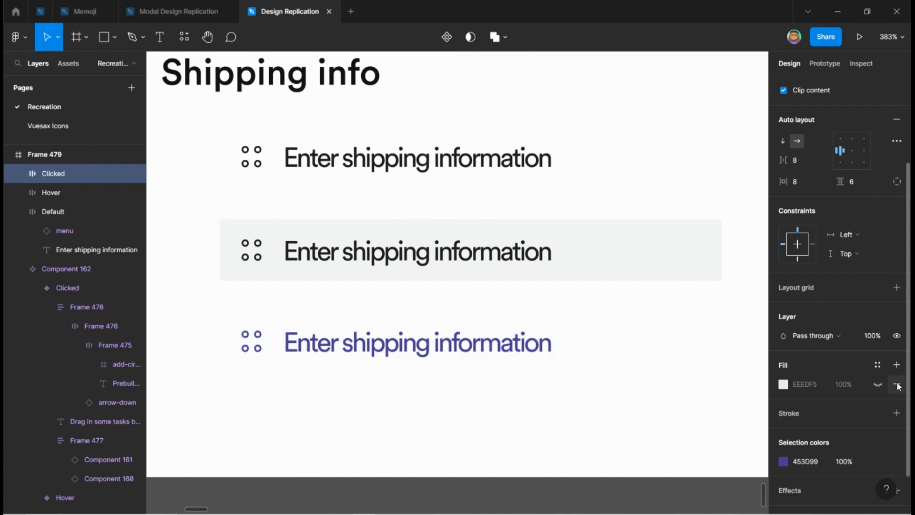
click(895, 384)
Add an inside stroke of weight 2 to the Clicked row, limited to its left side
click(807, 395)
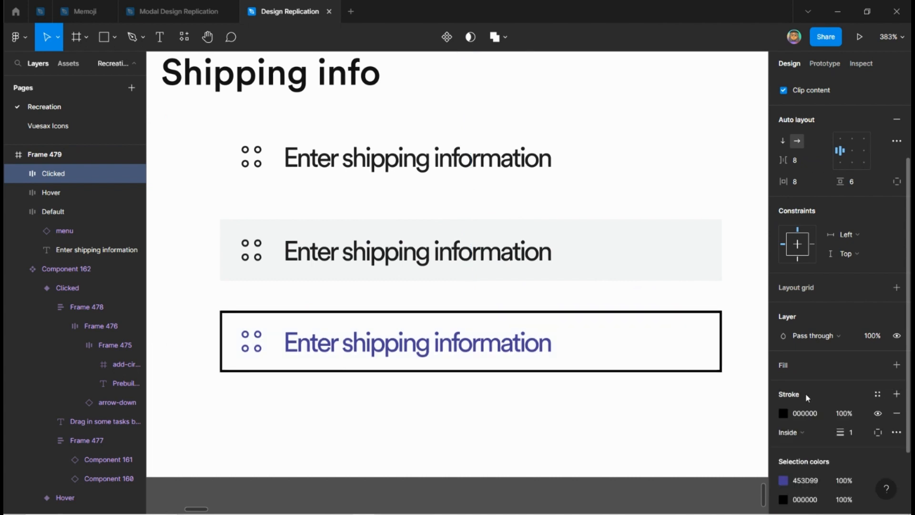
click(876, 432)
click(858, 458)
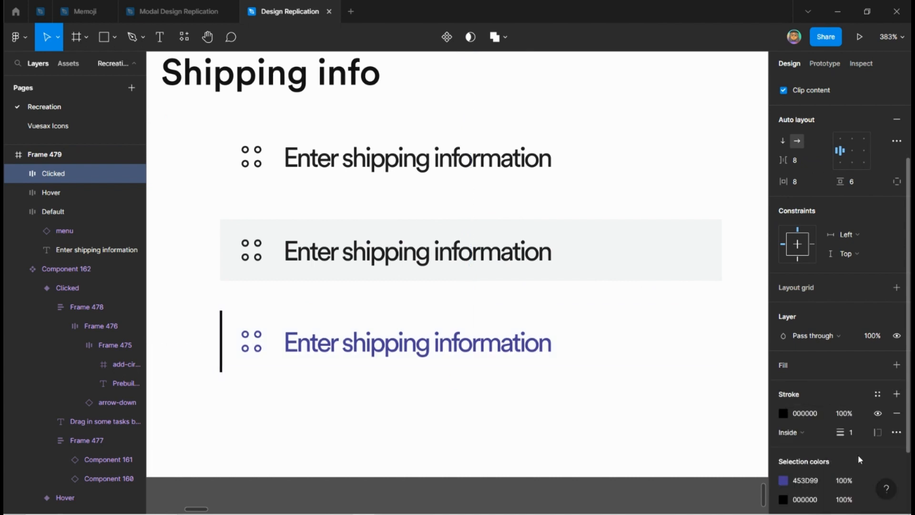
click(862, 434)
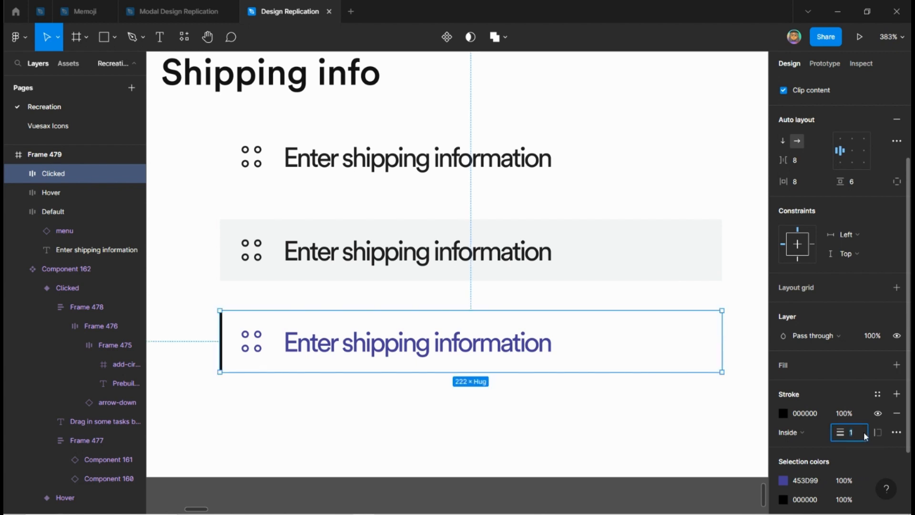
text(2)
key(Return)
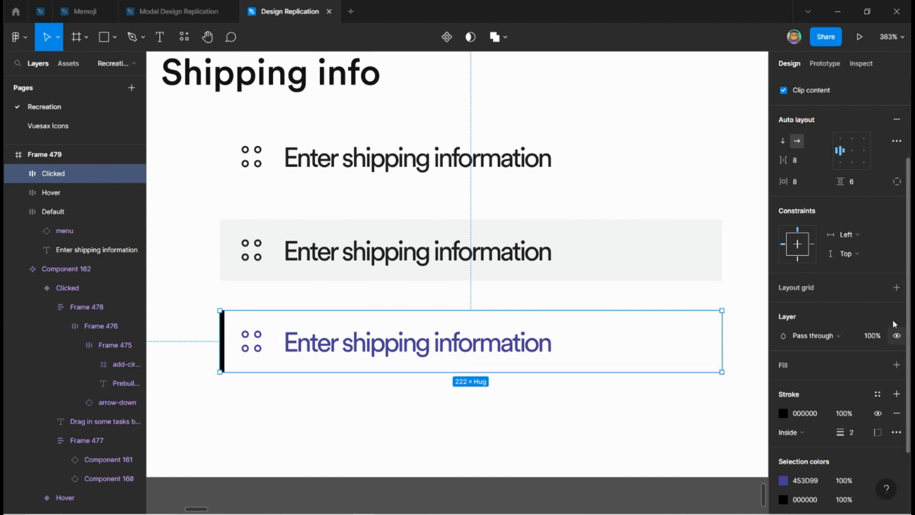
click(896, 141)
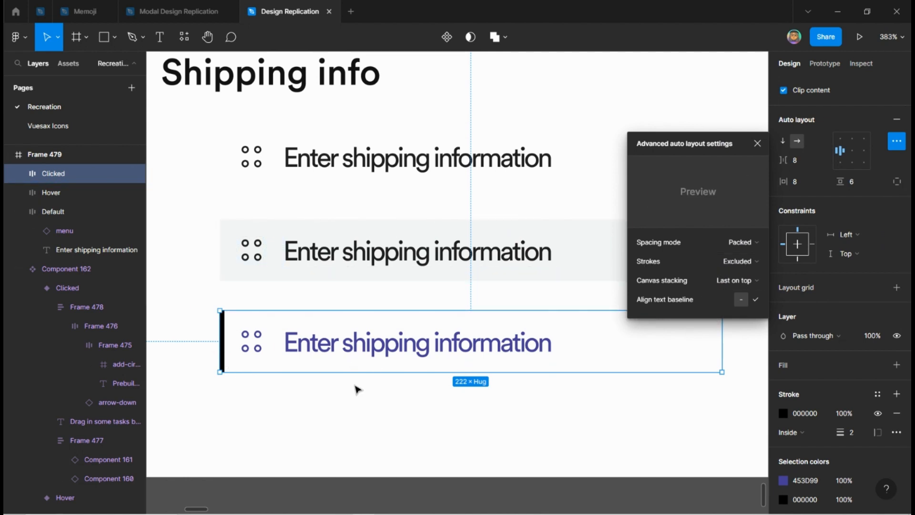
click(757, 143)
Copy the 453D99 text colour and apply it to the Clicked row's stroke
scroll(848, 403, down, 3)
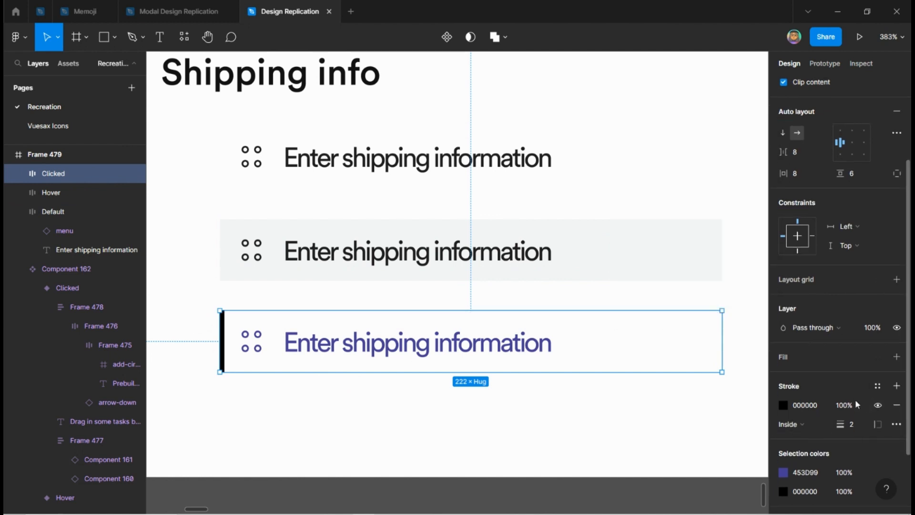
click(824, 393)
key(ctrl+c)
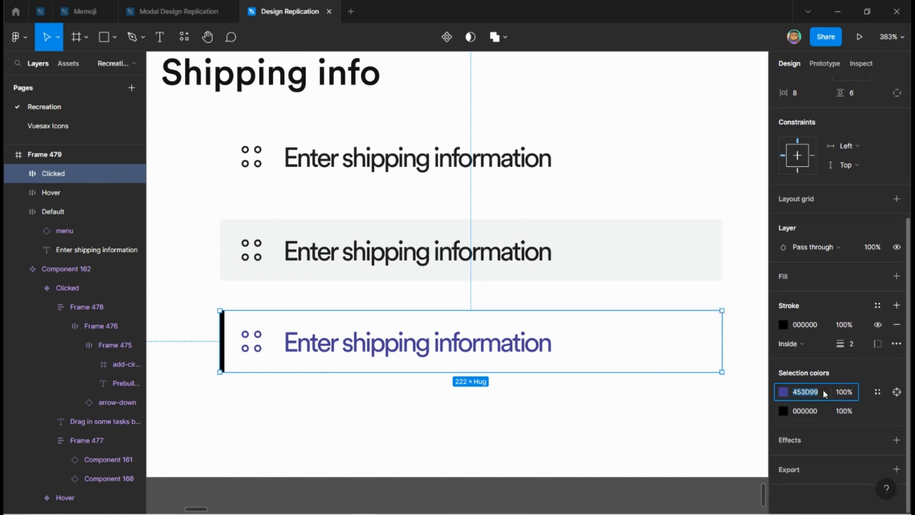
click(812, 325)
key(ctrl+v)
key(Return)
click(449, 431)
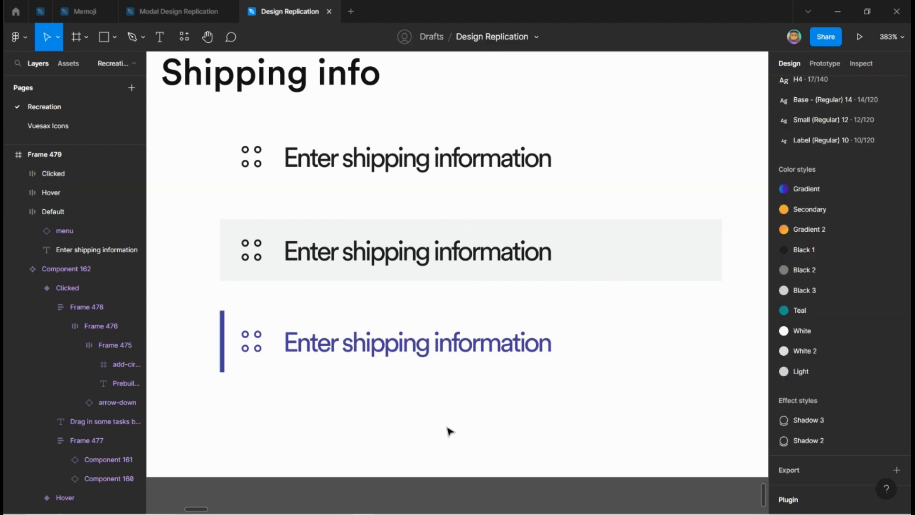
Examine the task row states in the original Interaction section and compare them with the new Shipping info rows
scroll(366, 433, down, 2)
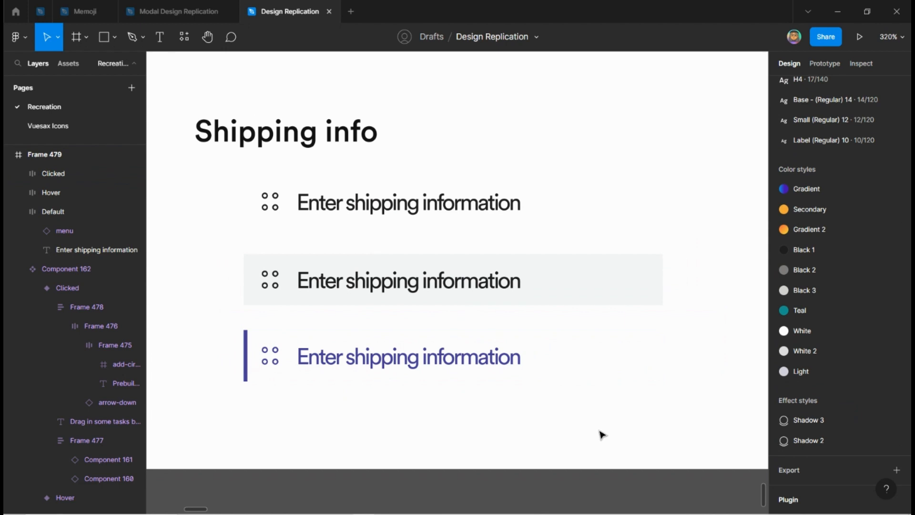
scroll(576, 414, down, 5)
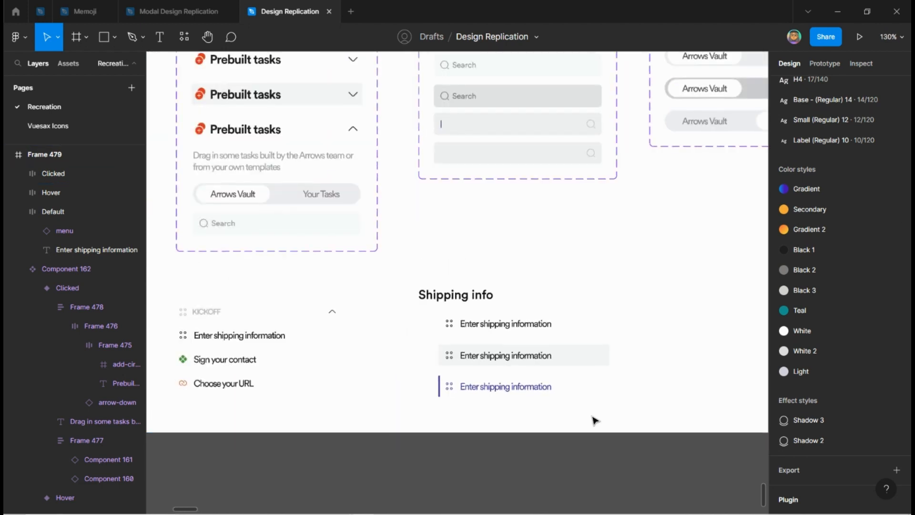
scroll(595, 420, down, 3)
scroll(614, 410, up, 7)
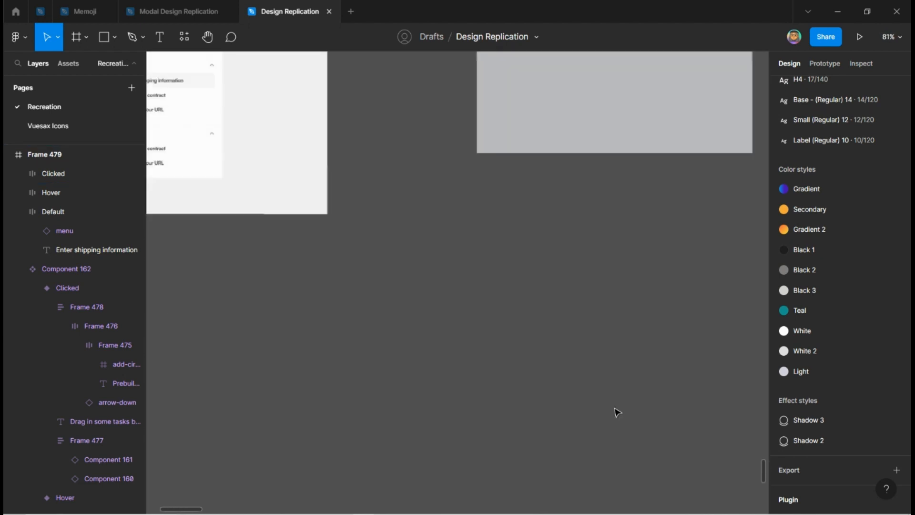
scroll(614, 413, right, 5)
scroll(613, 423, down, 2)
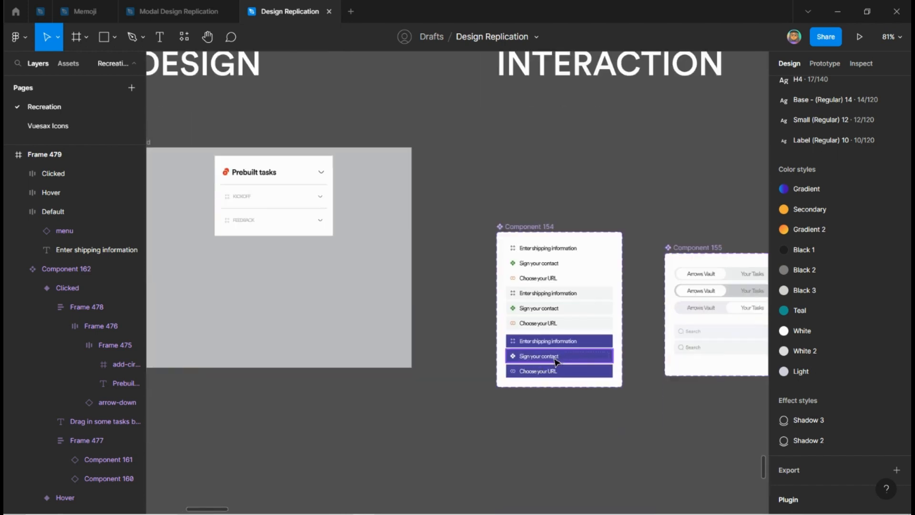
scroll(453, 336, down, 5)
scroll(459, 385, down, 5)
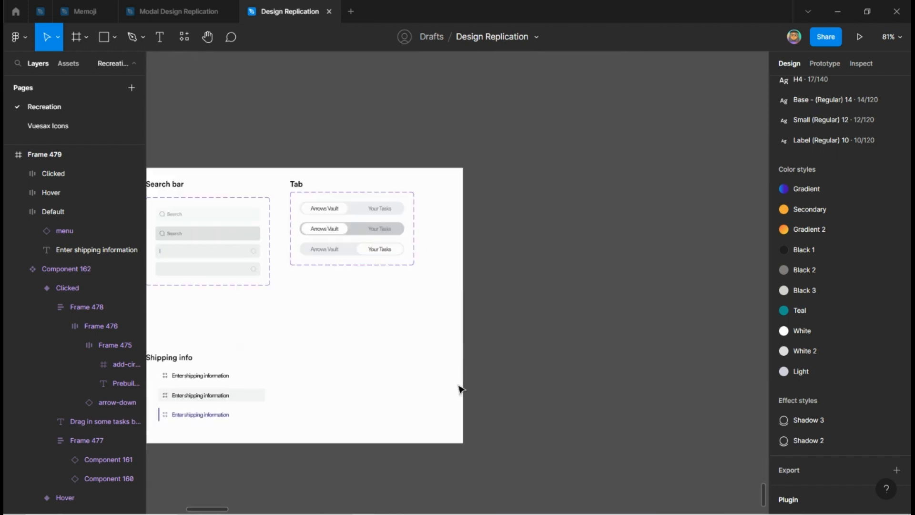
scroll(460, 389, left, 3)
scroll(397, 437, up, 3)
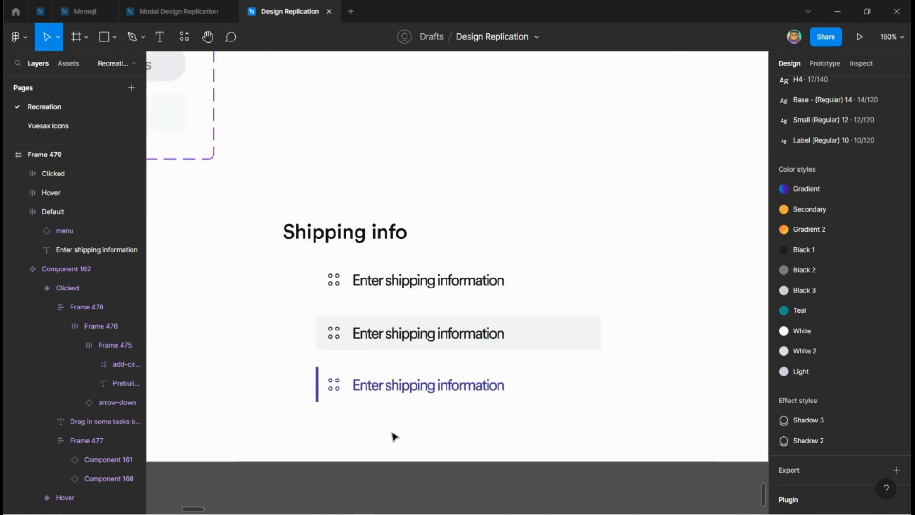
scroll(313, 365, down, 3)
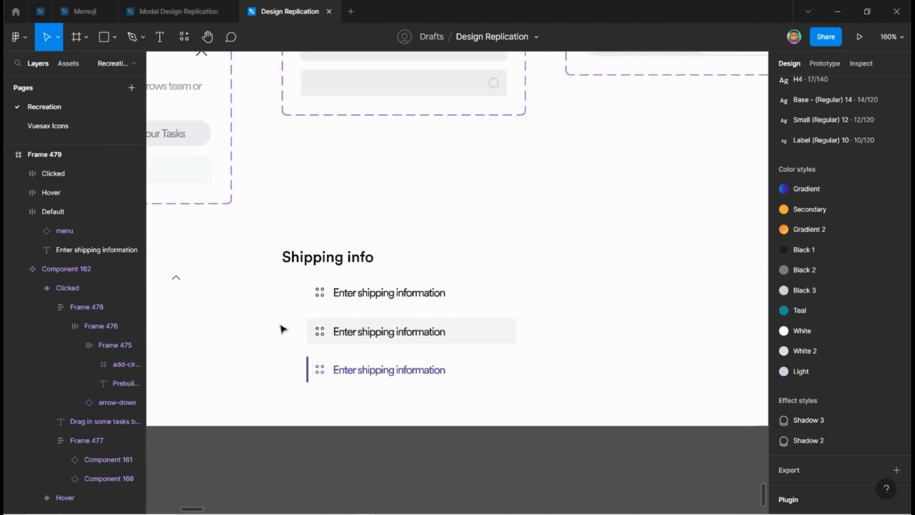
drag(277, 276, 534, 424)
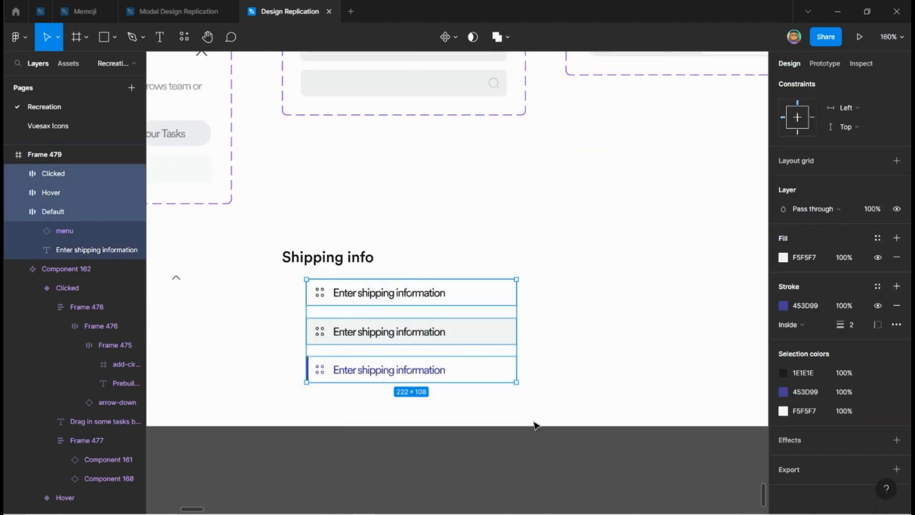
click(446, 37)
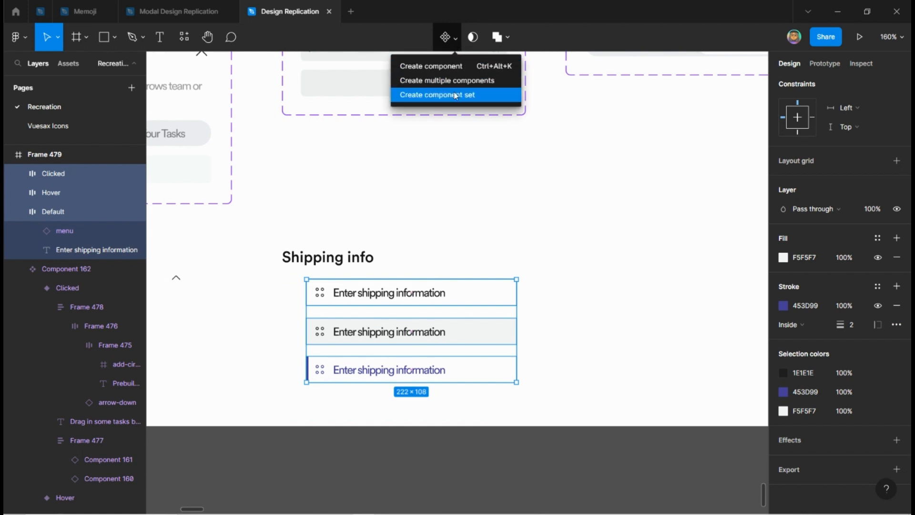
click(607, 299)
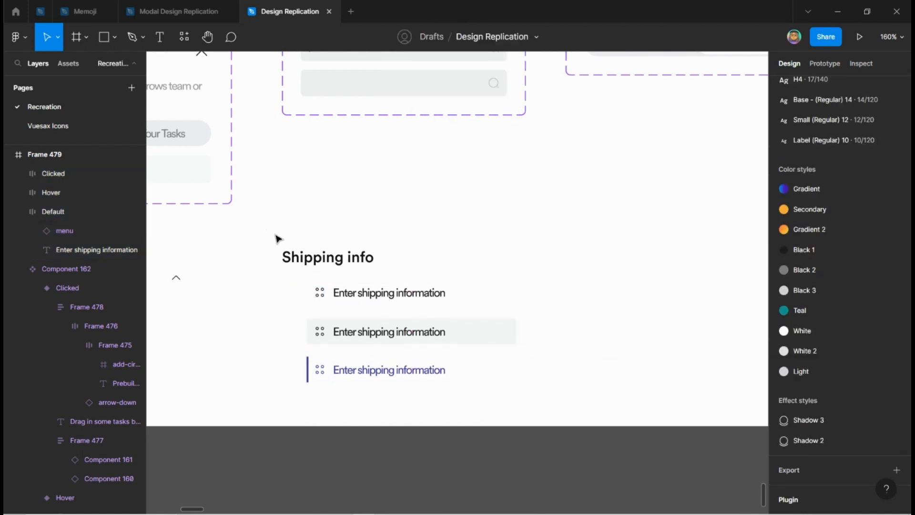
Move the Shipping info heading and its three rows up, closer beneath the Search bar component set
drag(277, 238, 519, 397)
drag(357, 297, 357, 194)
click(566, 281)
scroll(568, 292, left, 3)
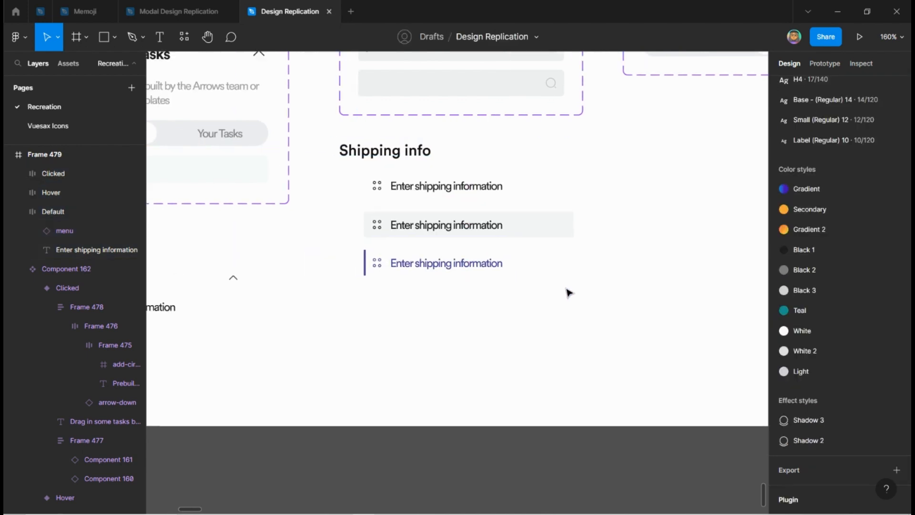
scroll(568, 292, left, 7)
scroll(568, 296, right, 3)
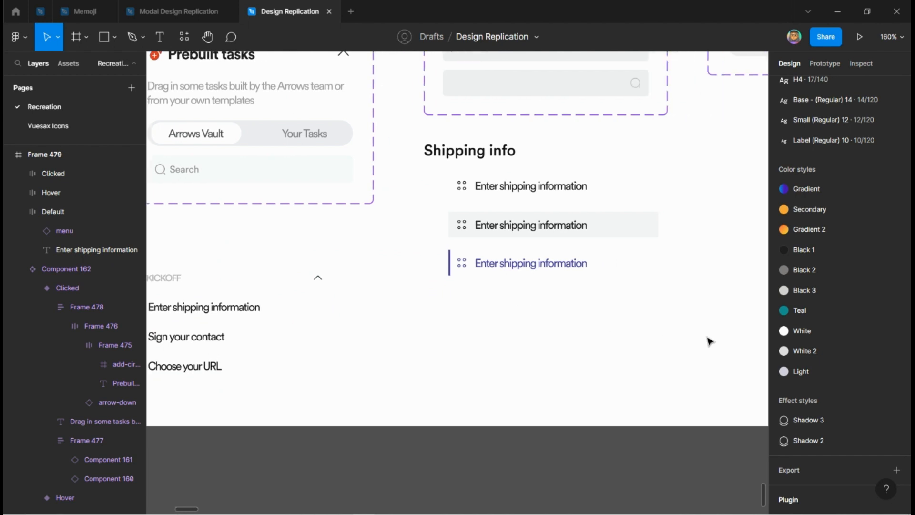
Duplicate the Default, Hover and Clicked rows directly beneath the originals
drag(705, 337, 434, 171)
drag(523, 190, 531, 312)
scroll(459, 327, down, 1)
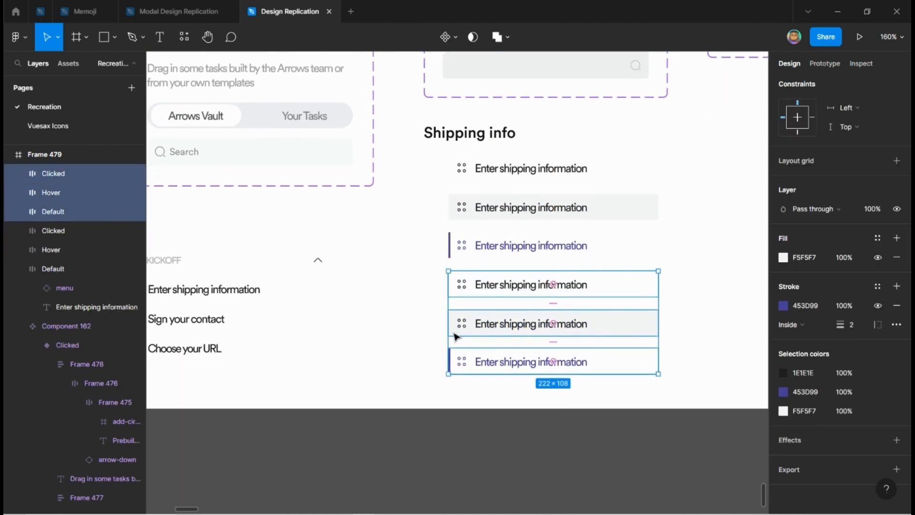
Extend the surrounding white frame downward to a height of about 626
click(449, 408)
drag(450, 409, 460, 462)
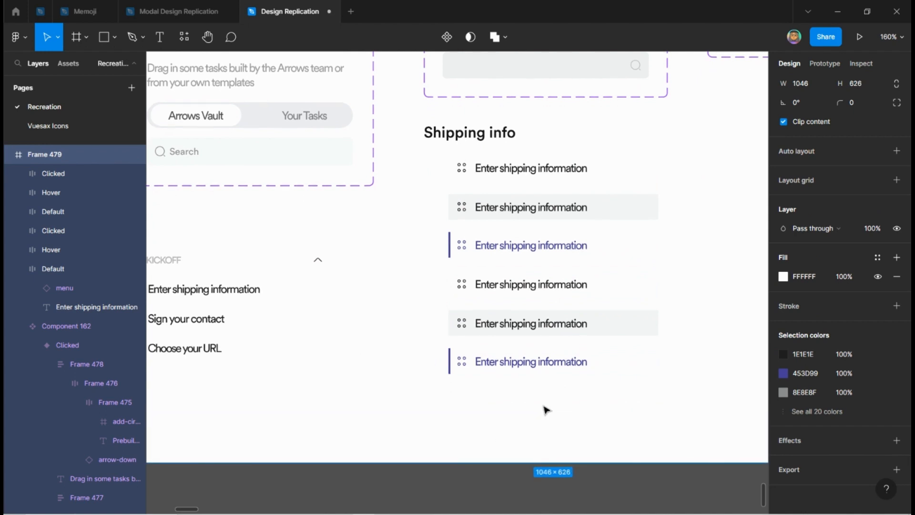
scroll(544, 407, down, 1)
click(616, 385)
scroll(616, 385, left, 1)
Replace the text of the three duplicated rows with "Sign your contact", copied from the Kickoff list
double_click(224, 298)
key(ctrl+c)
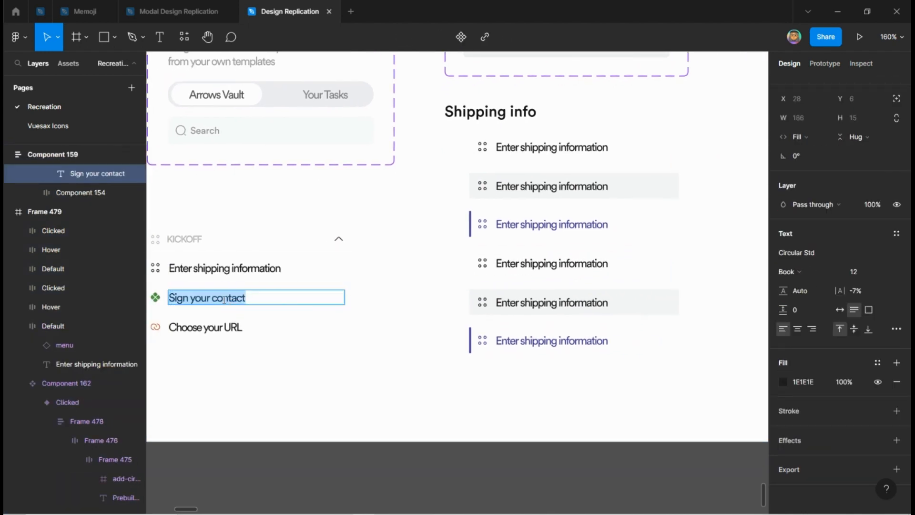
double_click(531, 263)
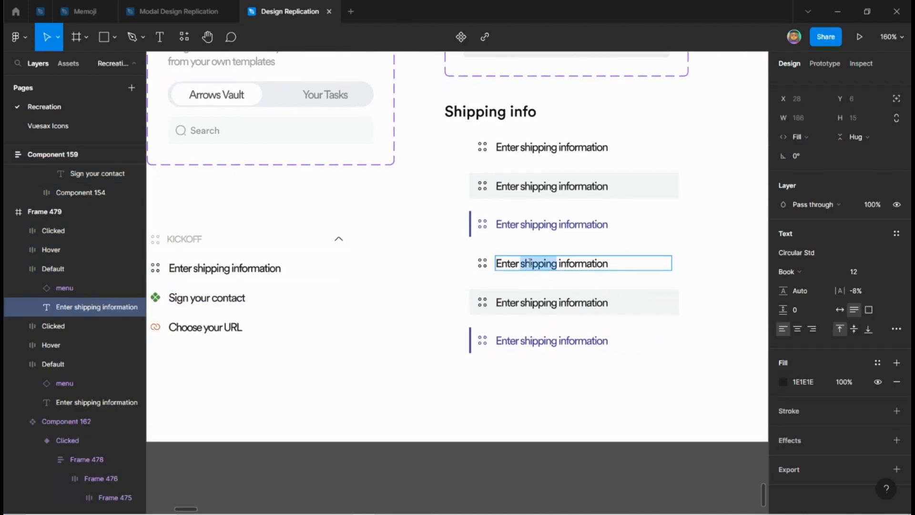
key(ctrl+v)
double_click(524, 303)
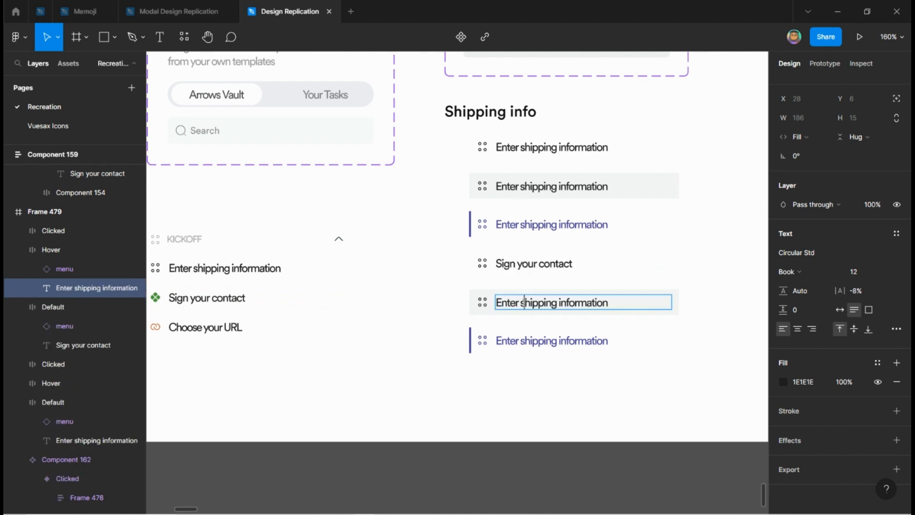
key(ctrl+v)
double_click(513, 341)
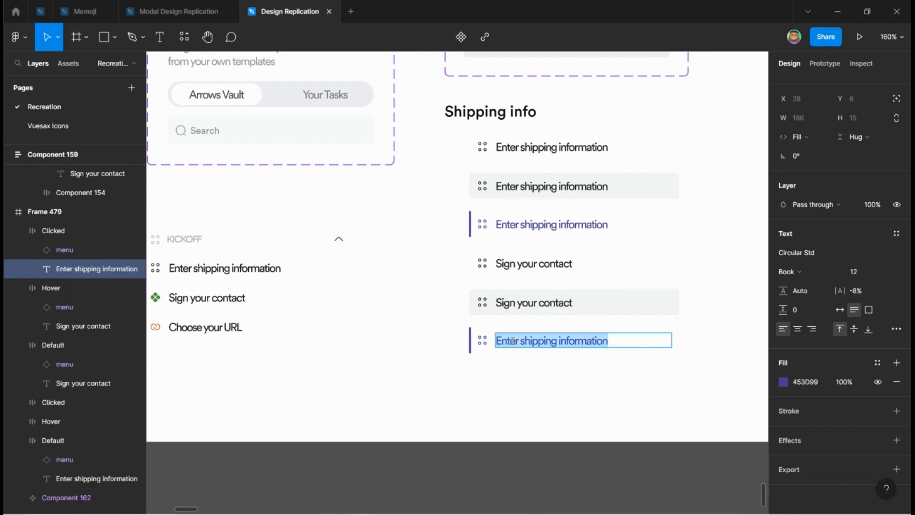
key(ctrl+v)
key(Escape)
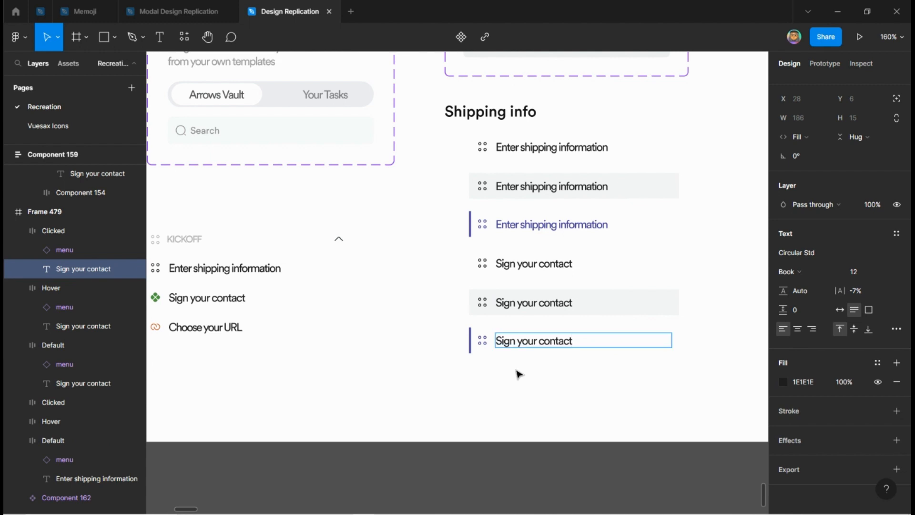
Reuse the green icon from the Kickoff list's "Sign your contact" row in the duplicated Default row
scroll(261, 309, left, 2)
click(226, 298)
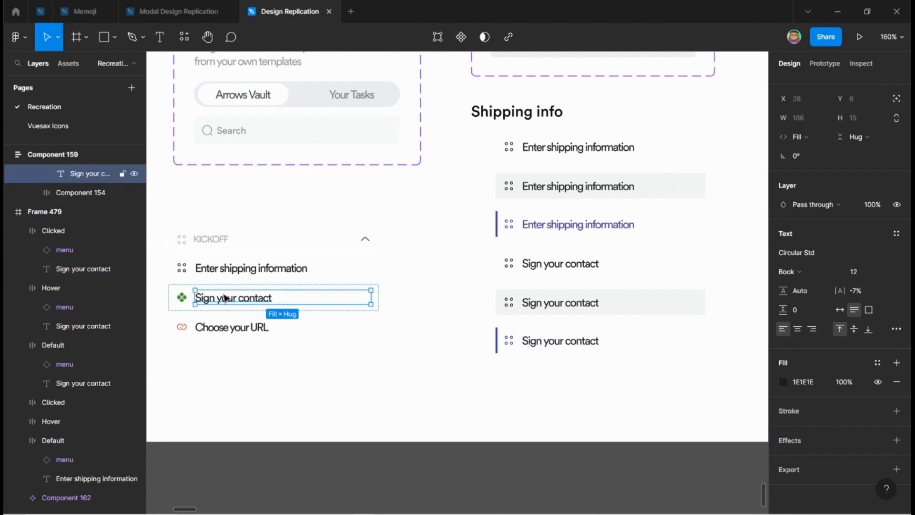
click(181, 297)
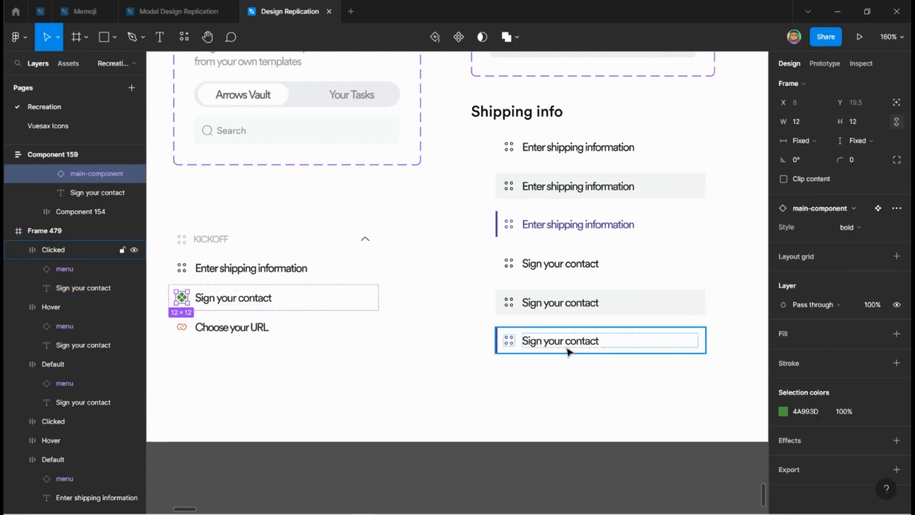
scroll(570, 267, right, 1)
click(570, 267)
scroll(619, 309, right, 1)
ctrl+scroll(619, 309, up, 3)
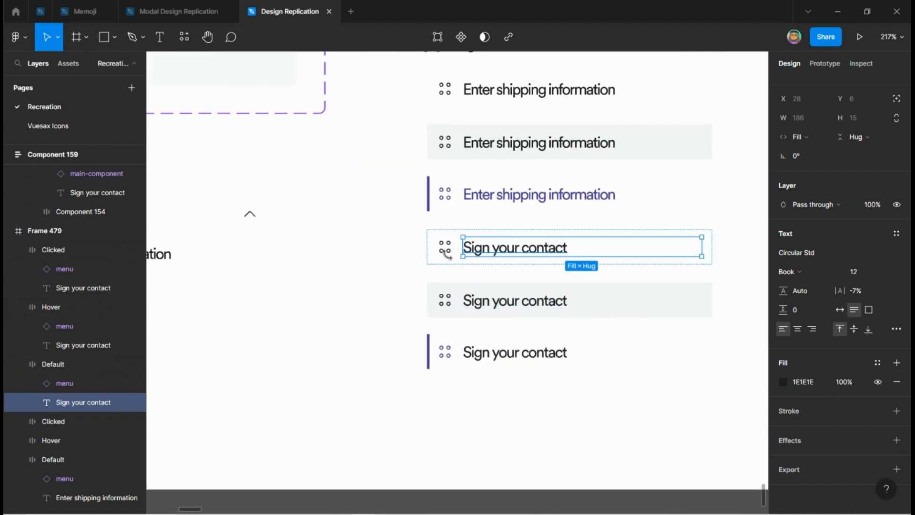
Replace the menu icons in the default, hover and clicked "Sign your contact" rows with the copied green clover icon
click(443, 251)
key(ctrl+shift+r)
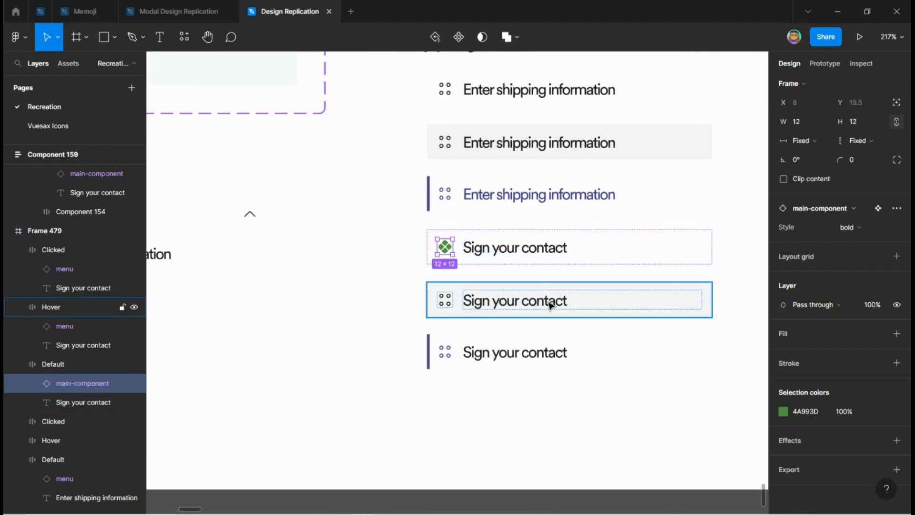
double_click(549, 306)
click(451, 305)
key(ctrl+shift+r)
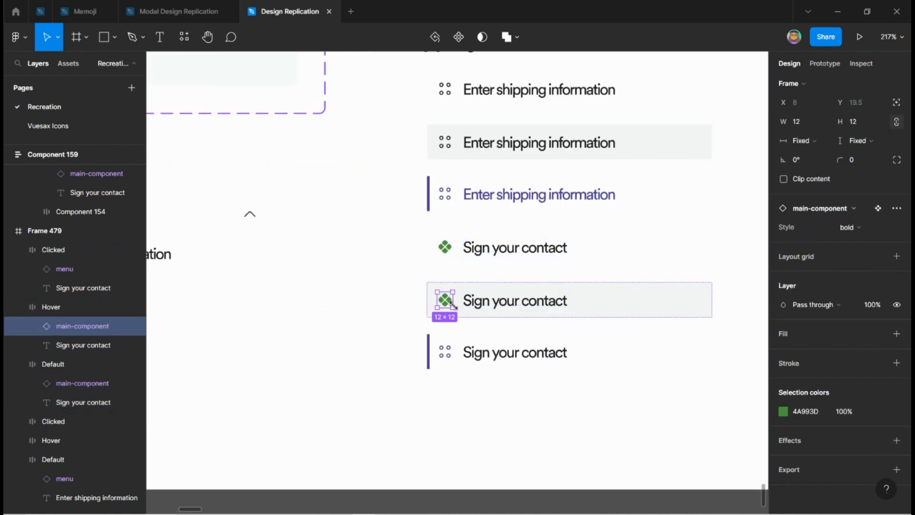
double_click(474, 353)
click(452, 358)
key(ctrl+shift+r)
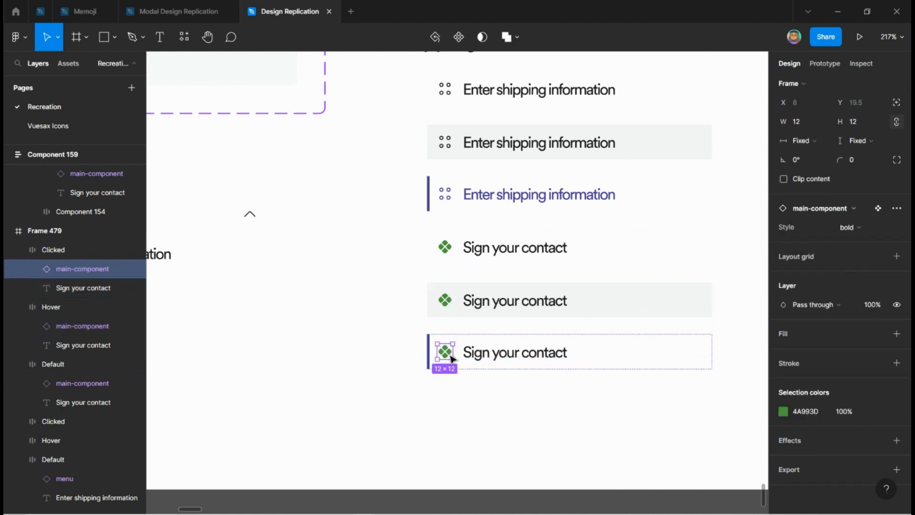
Recolor the stroke and text of the clicked "Sign your contact" row to 4A993D
scroll(605, 372, up, 3)
click(610, 342)
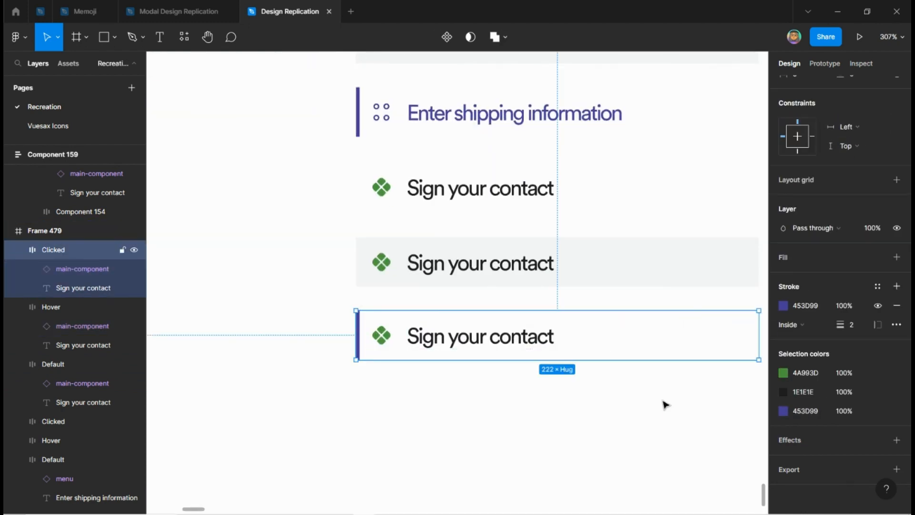
click(819, 407)
text(4A993D)
click(820, 391)
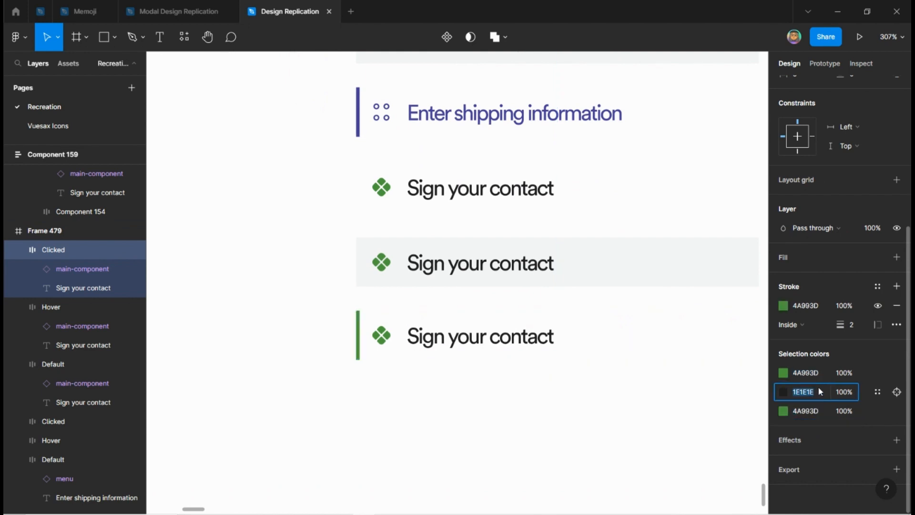
key(Return)
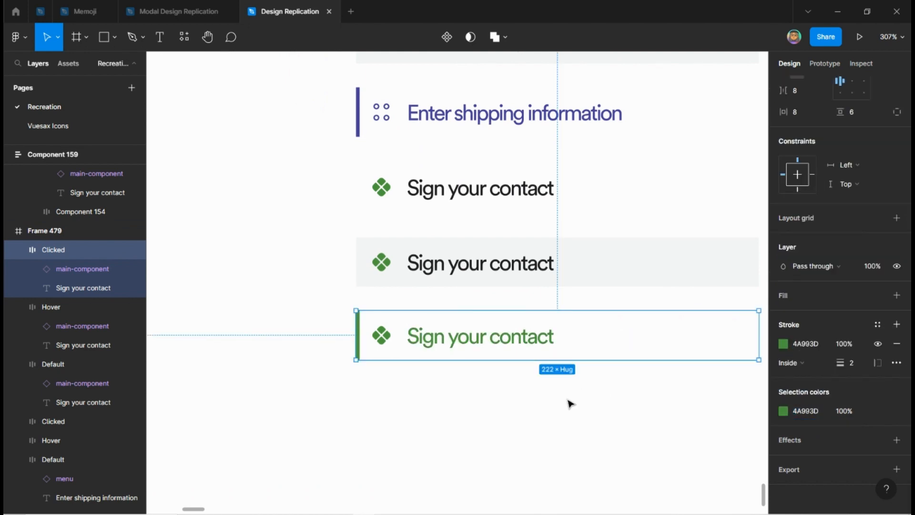
click(373, 406)
Duplicate the three "Sign your contact" rows and place the copies directly below the originals
scroll(373, 406, down, 5)
scroll(667, 381, left, 5)
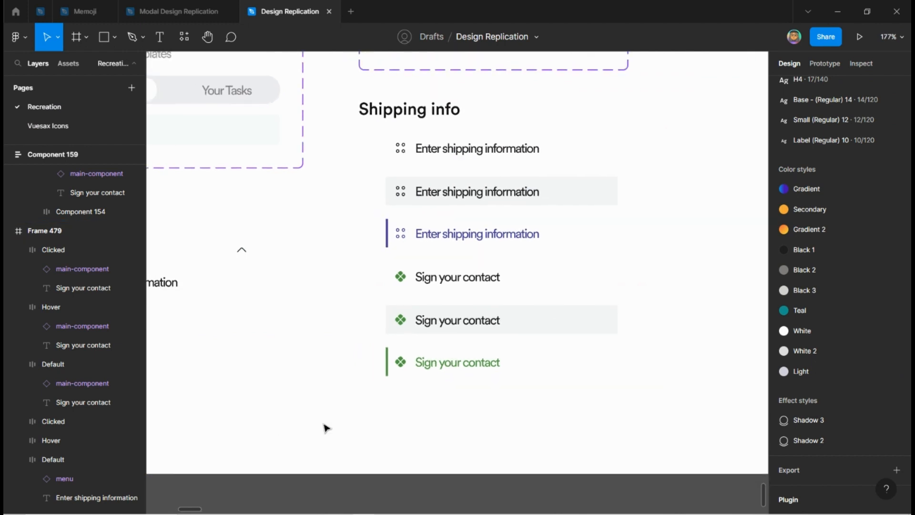
scroll(558, 343, right, 5)
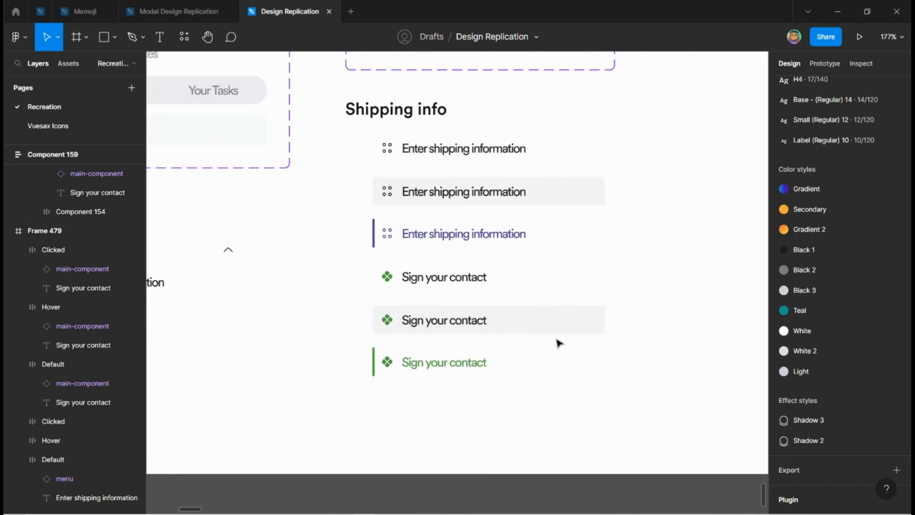
scroll(558, 343, up, 3)
scroll(414, 405, down, 3)
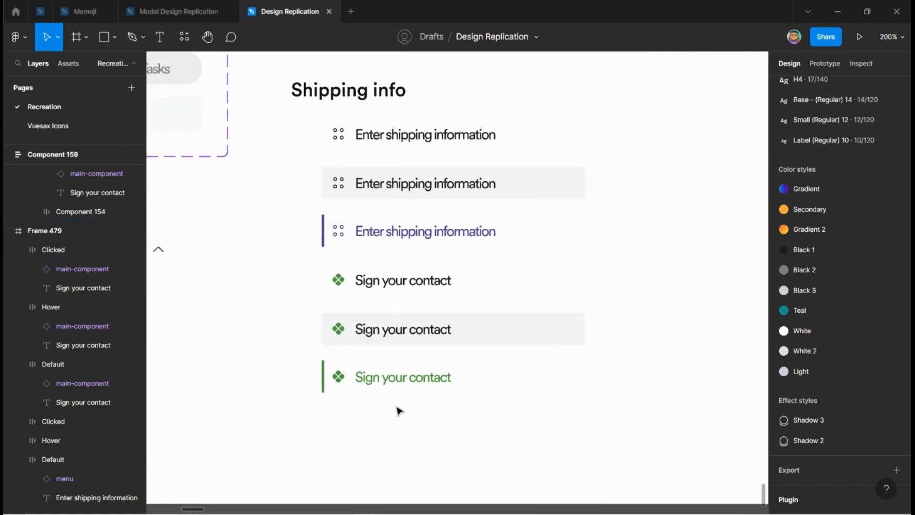
drag(661, 437, 309, 262)
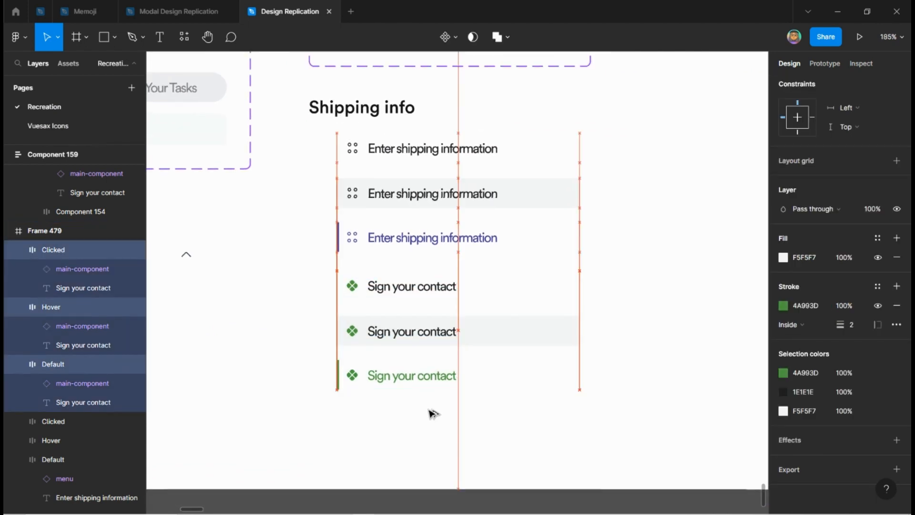
key(ctrl+d)
scroll(474, 408, down, 4)
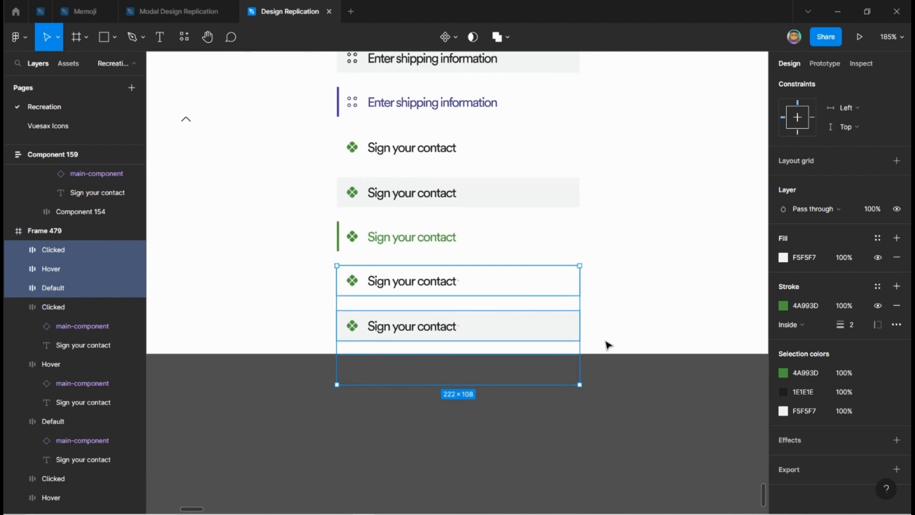
Extend the bottom edge of the white frame to a height of about 689 so it contains the duplicated rows
click(605, 350)
drag(605, 352, 613, 422)
scroll(616, 417, down, 3)
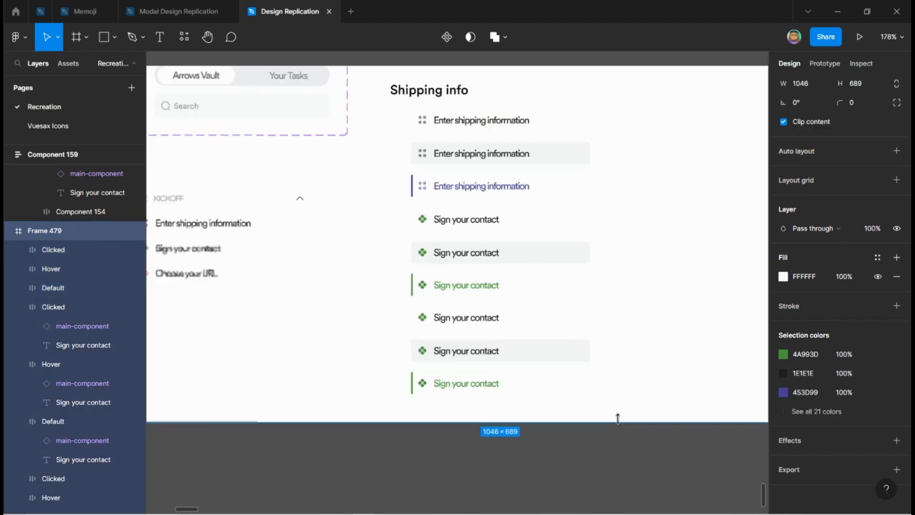
click(648, 380)
Replace the text of the three duplicated rows with "Choose your URL", copied from the Kickoff list
scroll(250, 279, left, 1)
ctrl+double_click(206, 274)
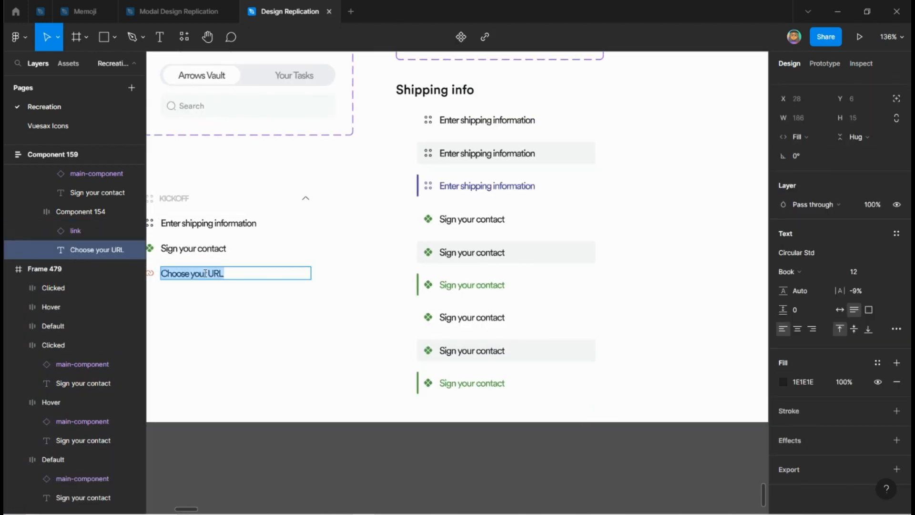
double_click(488, 318)
click(488, 318)
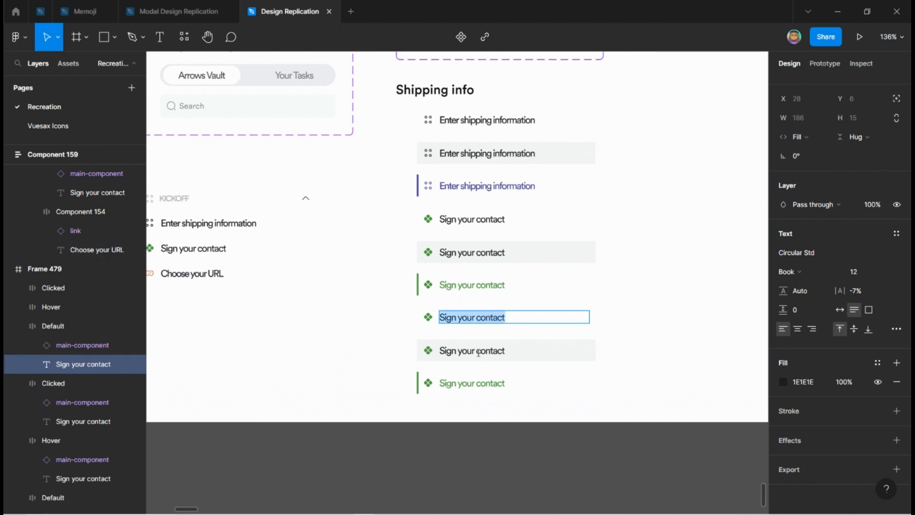
text(Choose your URL)
double_click(478, 353)
text(Choose your URL)
double_click(478, 384)
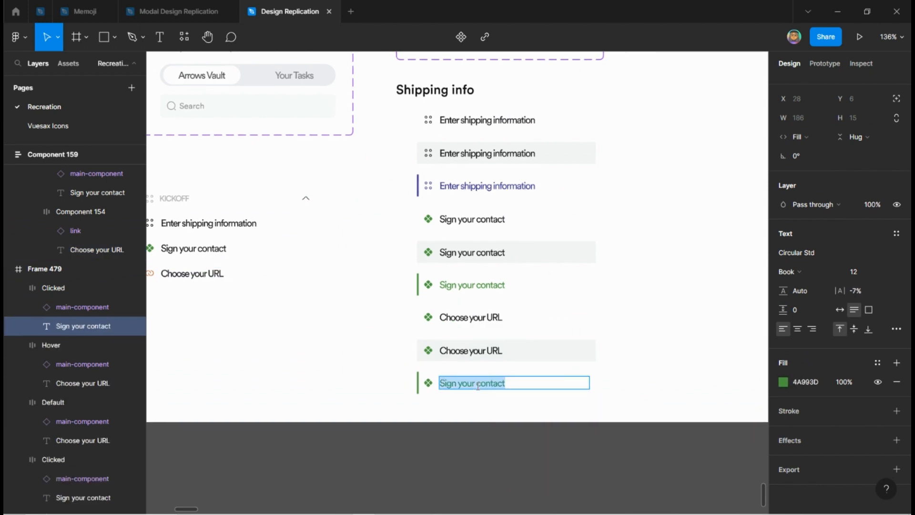
text(Choose your URL)
key(Escape)
Copy the link icon from the Kickoff list and use it to replace the clover icon in the default "Choose your URL" row
scroll(310, 357, left, 5)
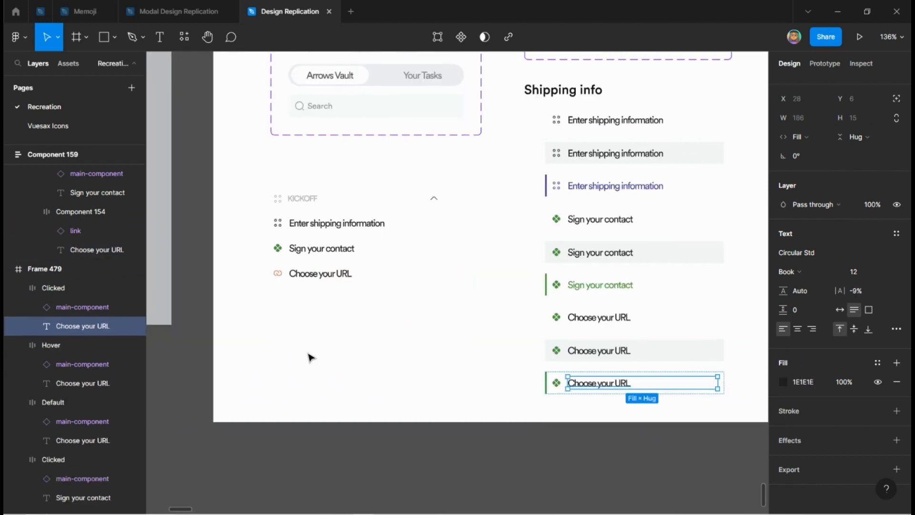
click(310, 273)
click(277, 273)
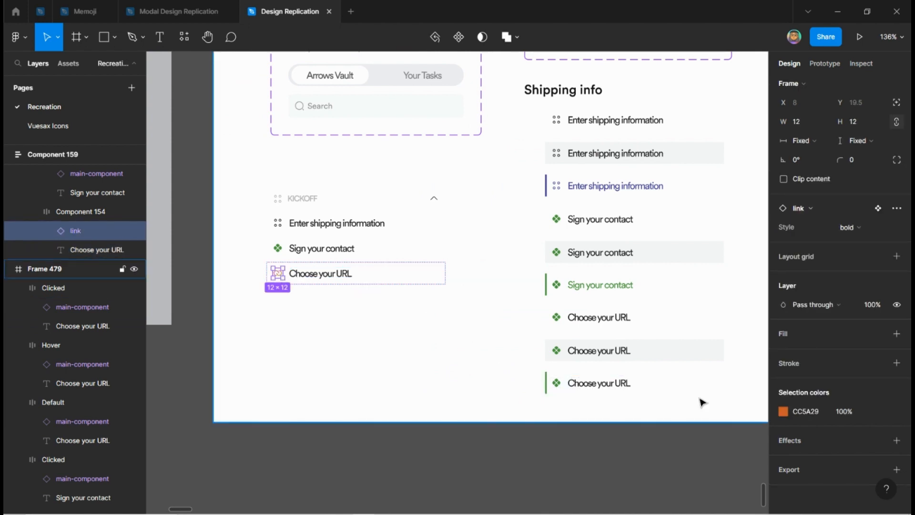
scroll(698, 381, up, 5)
click(479, 266)
click(439, 264)
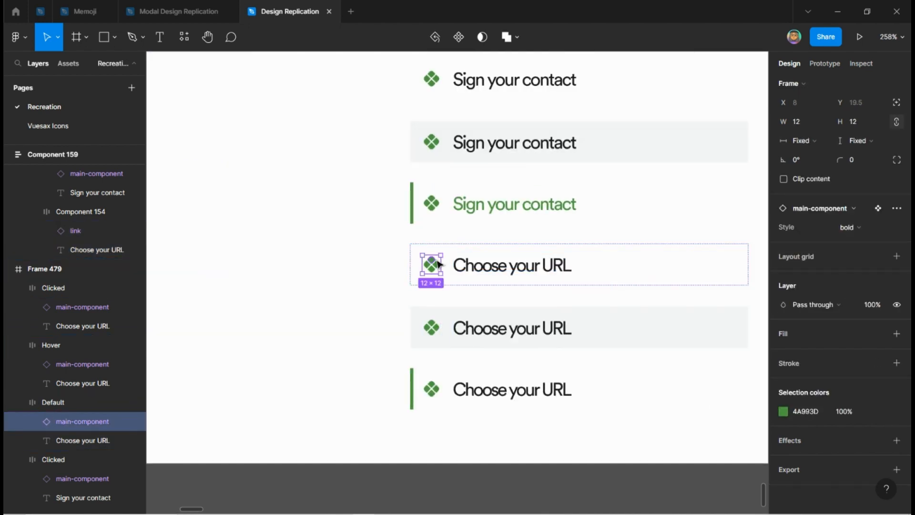
key(ctrl+shift+r)
Replace the clover icons in the hover and clicked "Choose your URL" rows with the copied link icon
click(458, 333)
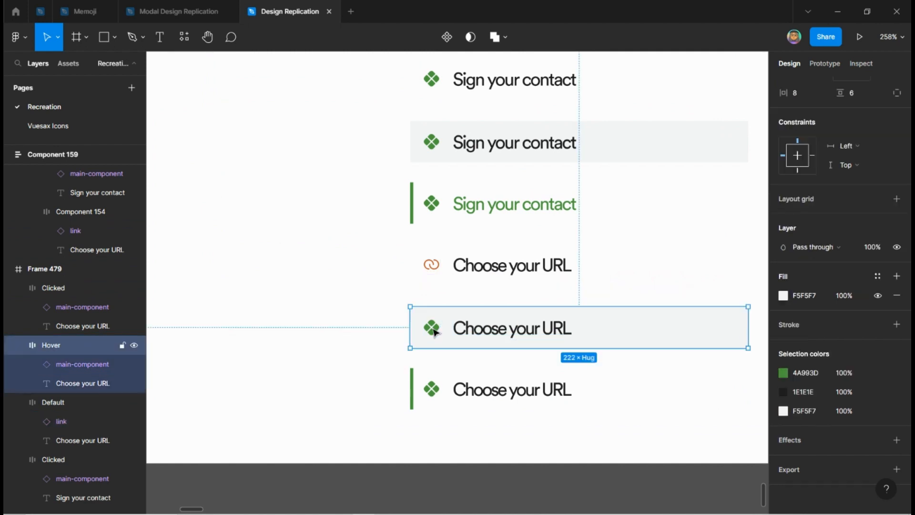
double_click(432, 327)
key(ctrl+shift+r)
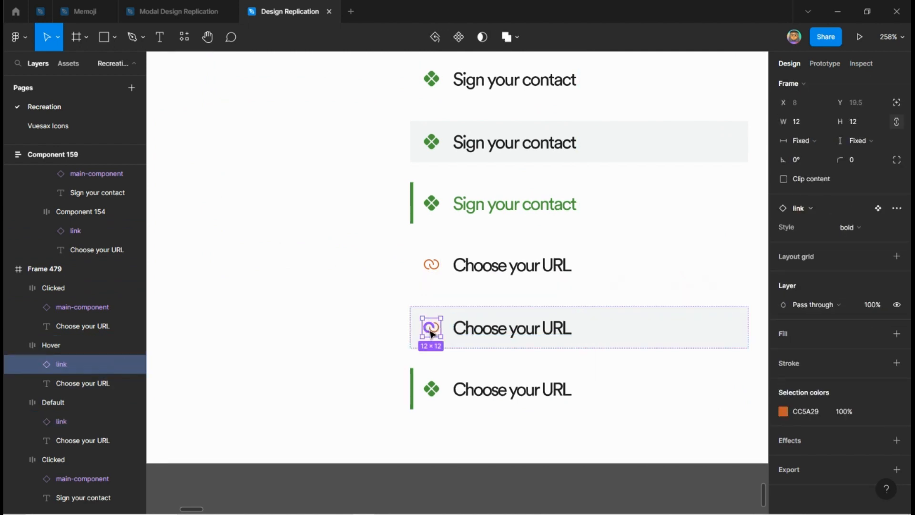
click(497, 390)
click(437, 392)
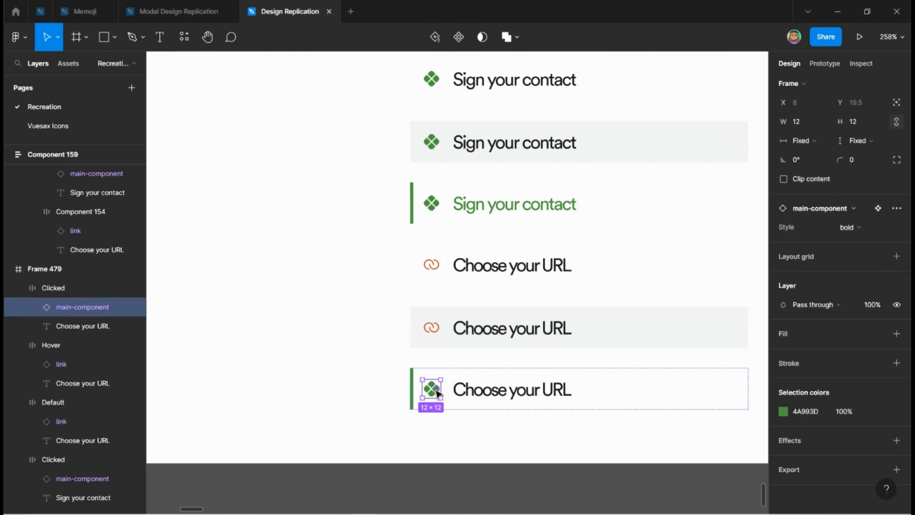
key(ctrl+shift+r)
scroll(305, 402, up, 5)
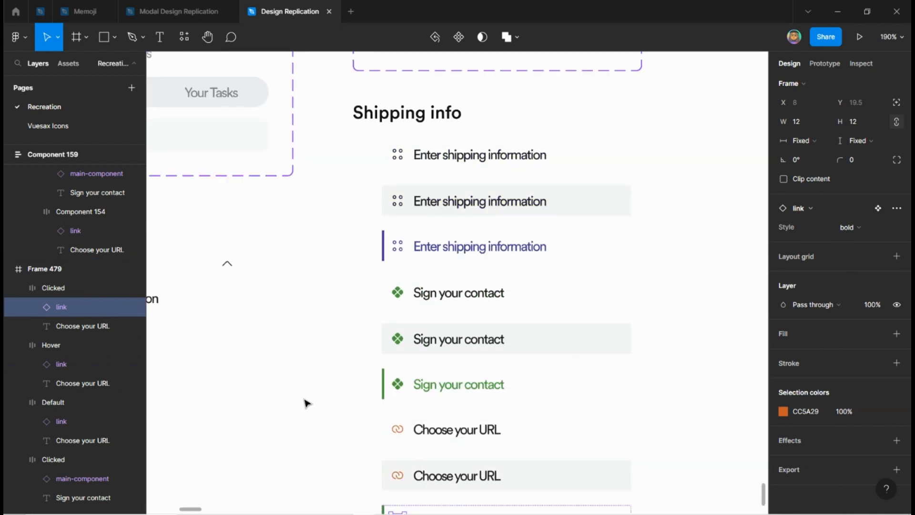
scroll(310, 407, down, 3)
scroll(397, 410, up, 5)
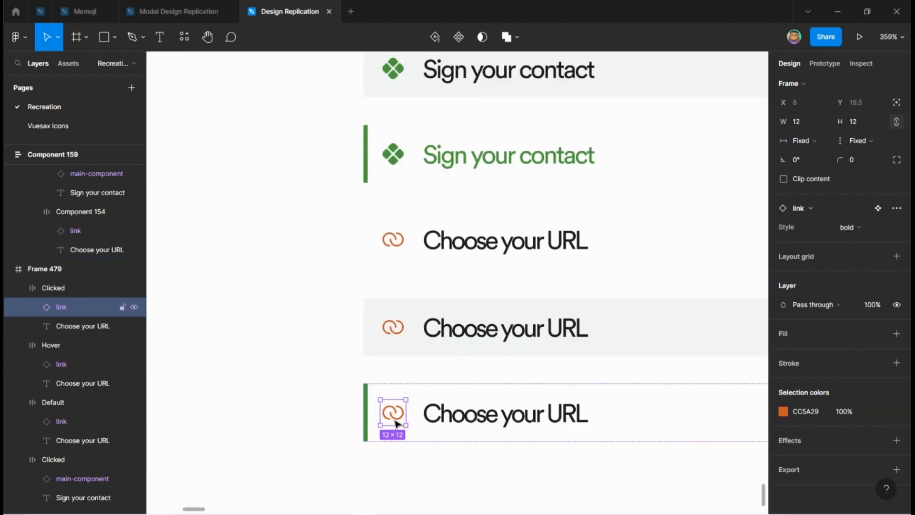
right_click(394, 420)
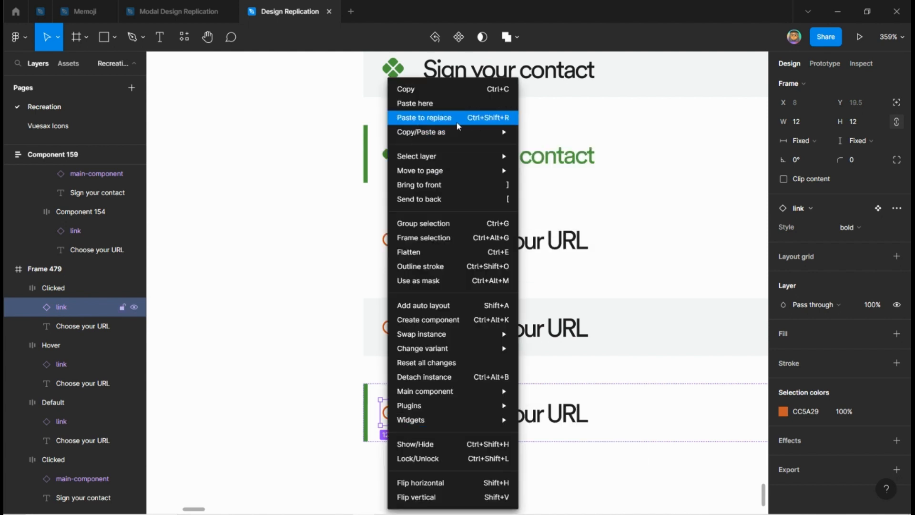
click(266, 371)
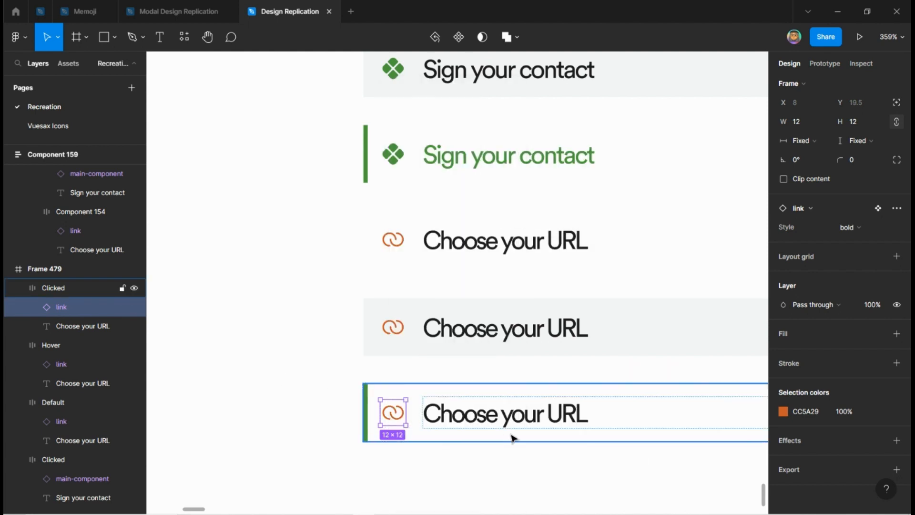
Recolor the link icons in the default and hover "Choose your URL" rows to 1E1E1E, matching their text
click(514, 341)
shift+click(505, 253)
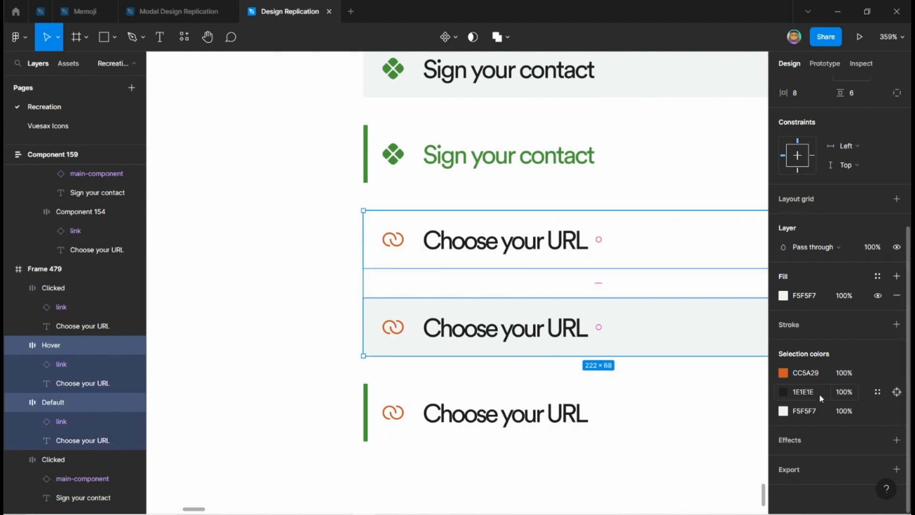
click(819, 392)
click(821, 372)
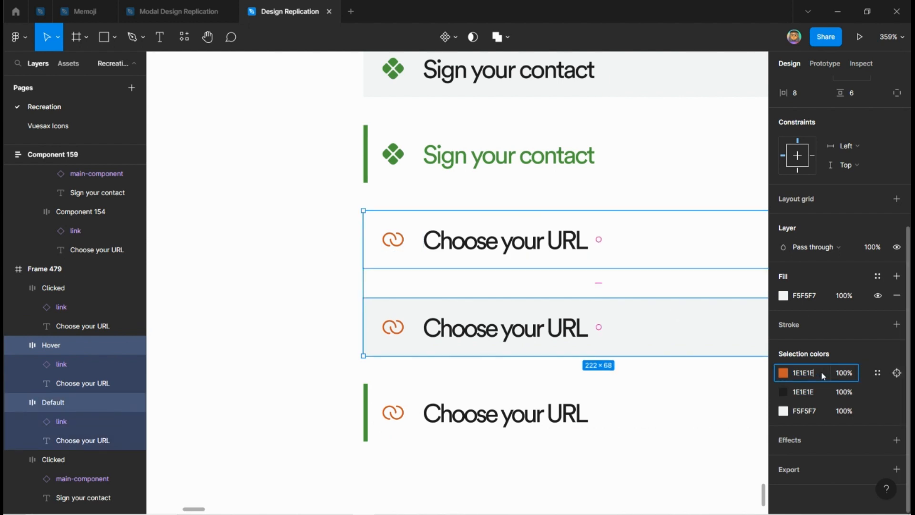
key(Return)
click(302, 358)
Recolor the stroke and text of the clicked "Choose your URL" row to CC5A29, matching its link icon
scroll(302, 358, down, 3)
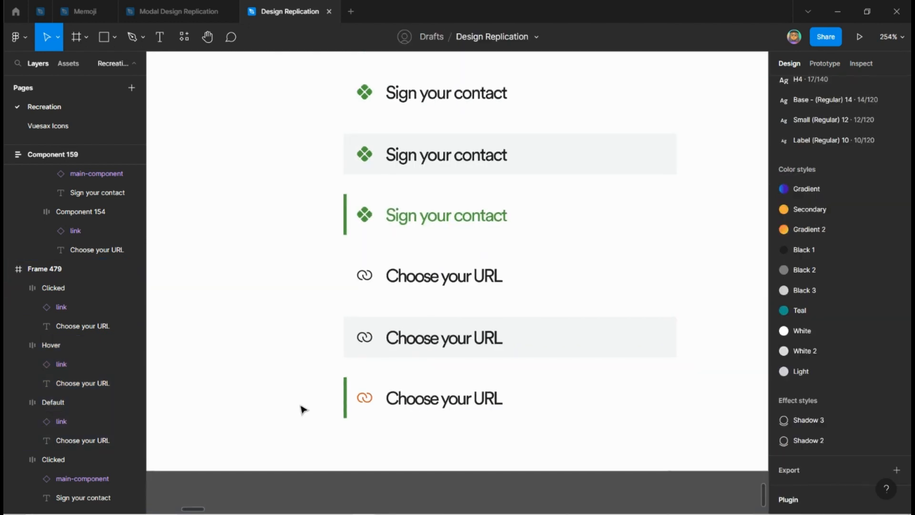
scroll(382, 424, down, 5)
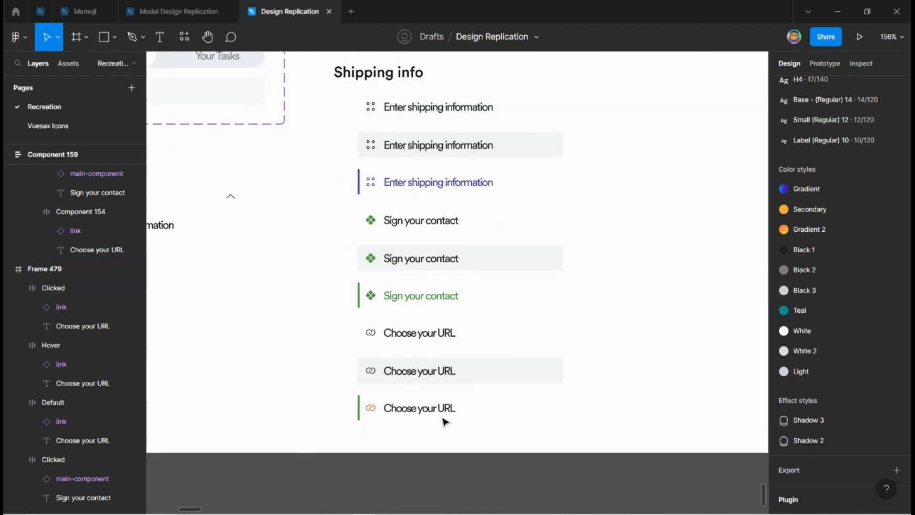
scroll(403, 388, up, 2)
scroll(396, 448, up, 2)
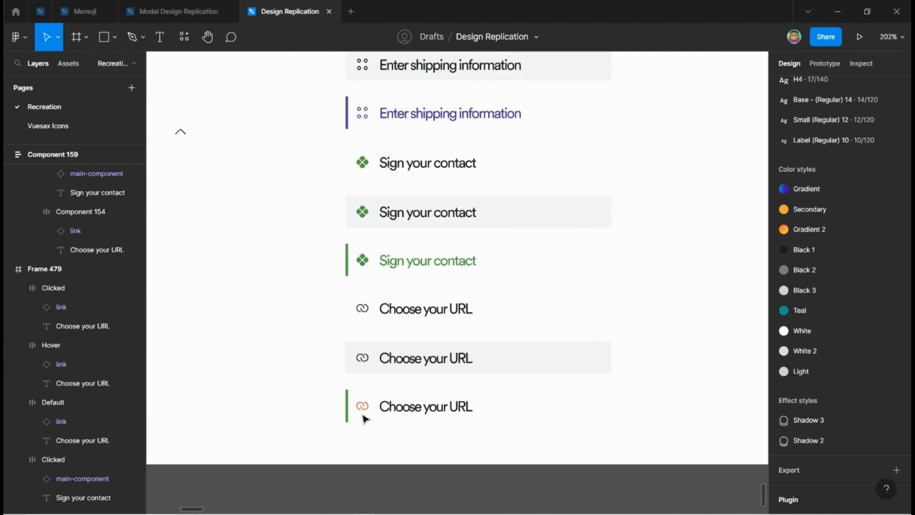
click(408, 406)
click(821, 377)
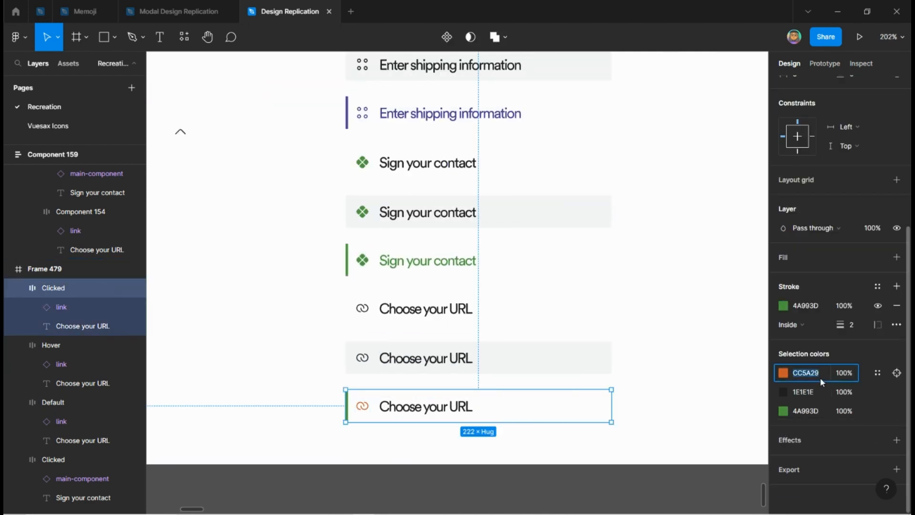
click(820, 412)
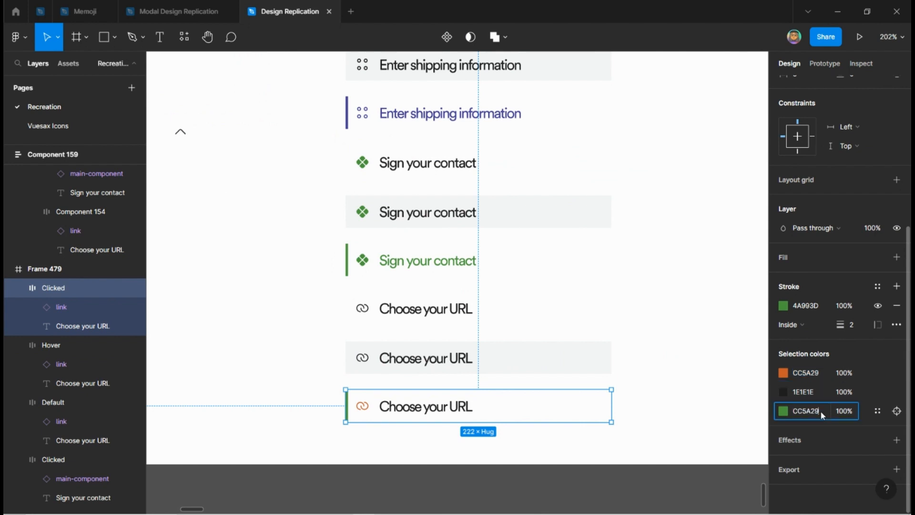
key(Return)
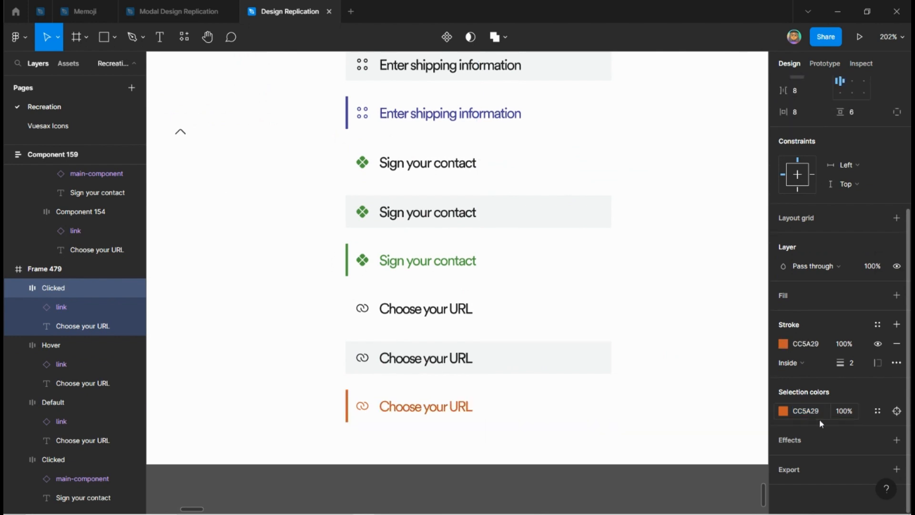
click(552, 465)
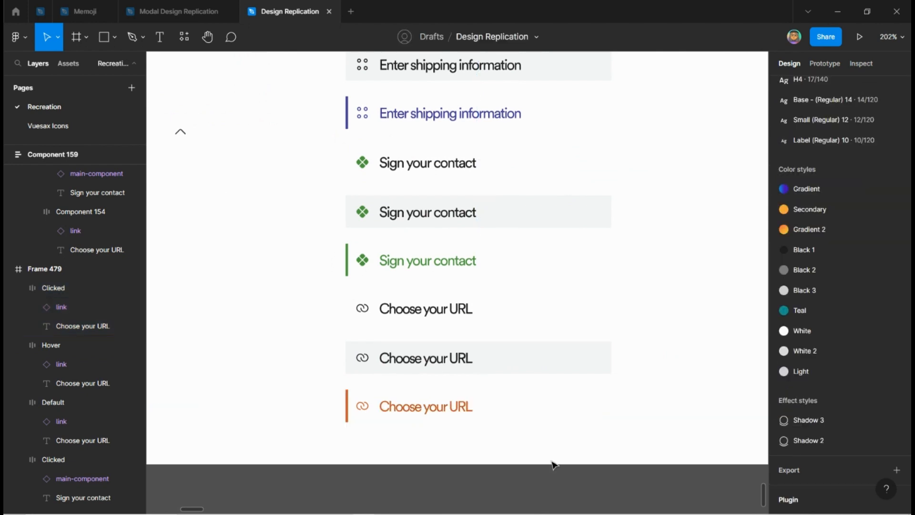
Recolor the clover icons in the default and hover "Sign your contact" rows to 1E1E1E, matching their text
click(501, 208)
shift+click(490, 172)
key(ctrl+c)
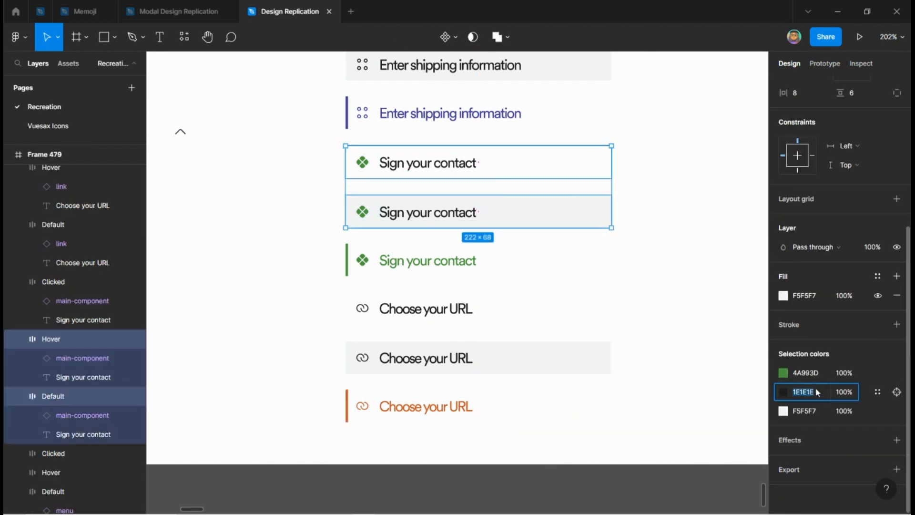
click(825, 369)
key(ctrl+v)
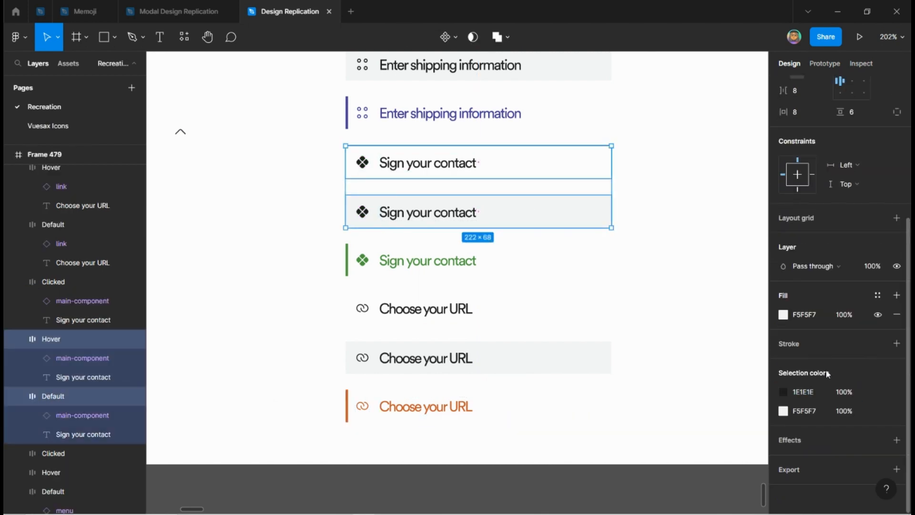
click(641, 249)
Draw a horizontal divider line between the shipping and sign rows, and duplicate it between the sign and URL rows
scroll(257, 345, down, 2)
scroll(267, 355, down, 2)
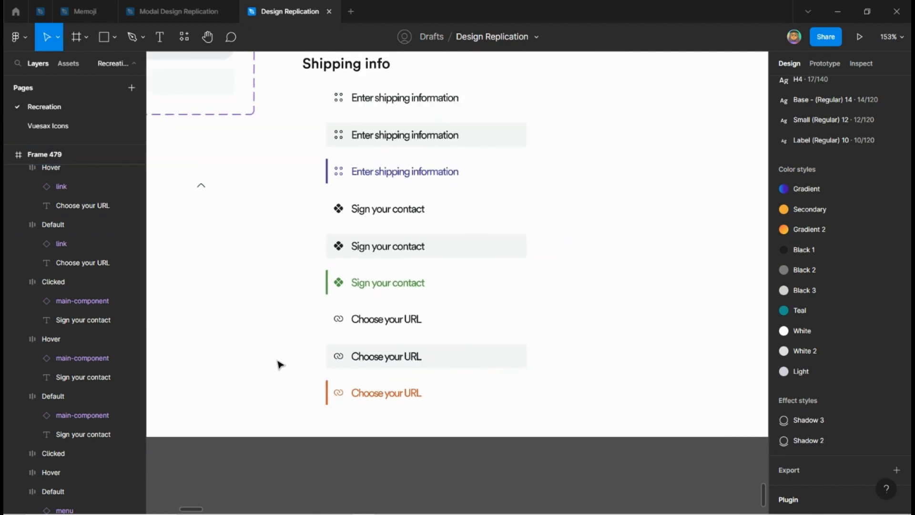
scroll(598, 359, down, 2)
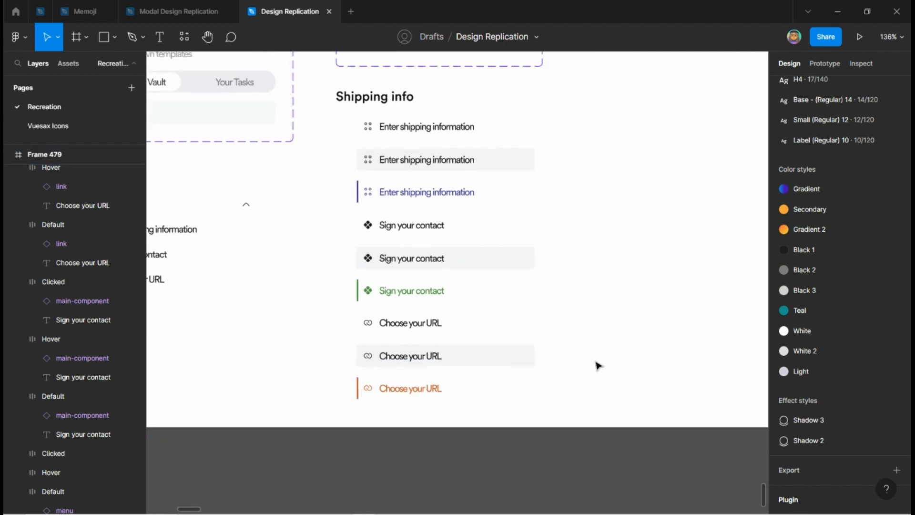
key(p)
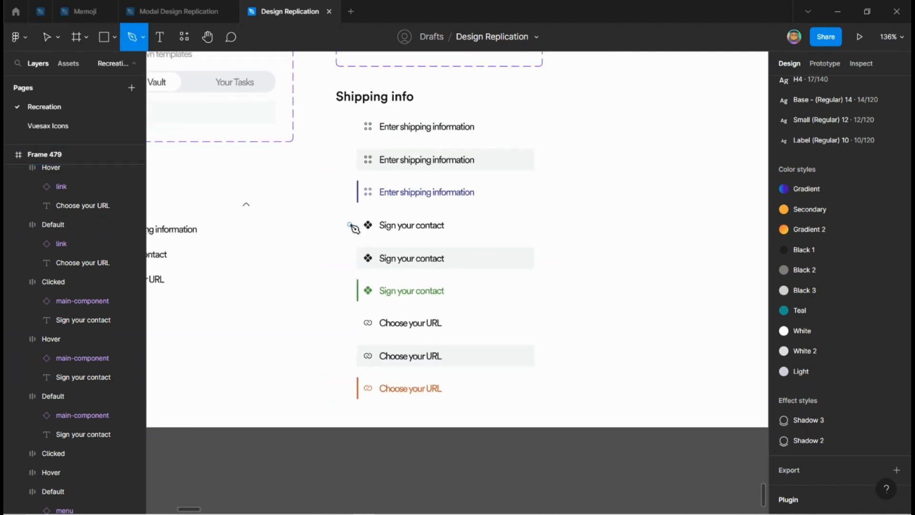
click(286, 211)
click(600, 211)
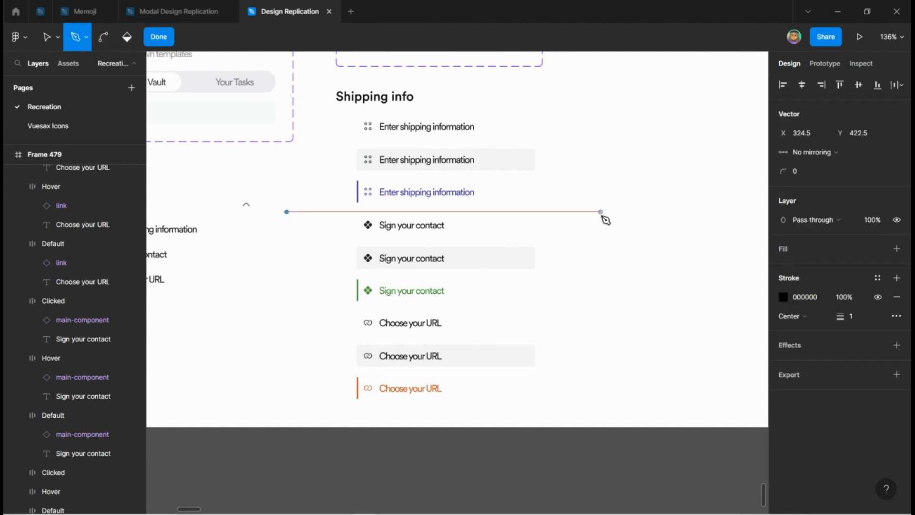
key(Escape)
click(627, 253)
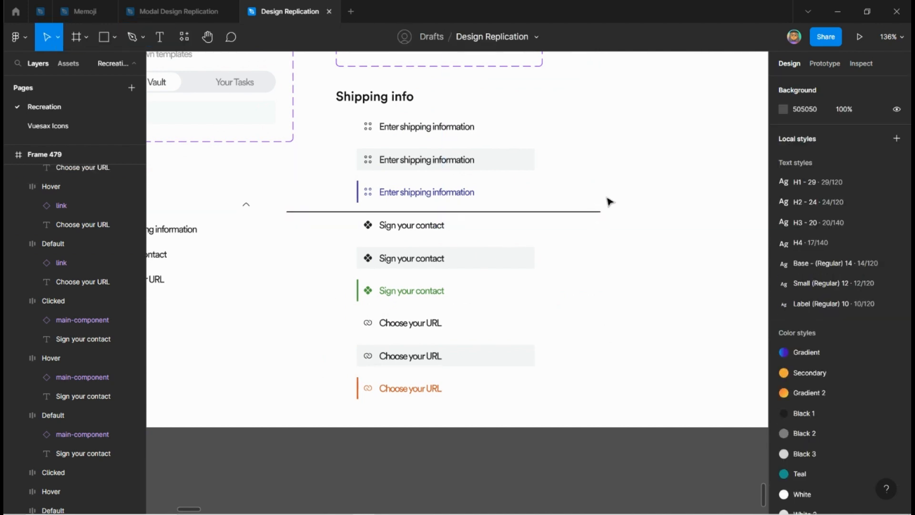
drag(623, 197, 613, 317)
click(647, 335)
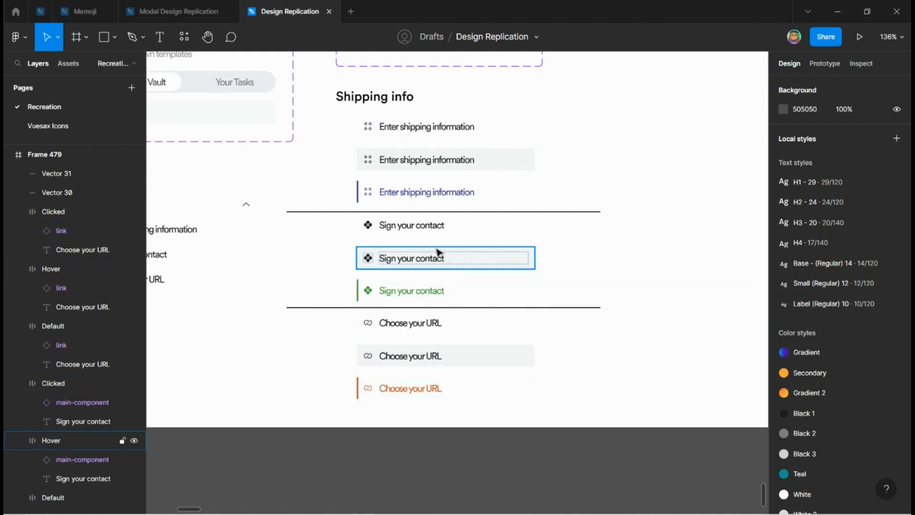
click(416, 226)
click(422, 256)
click(416, 289)
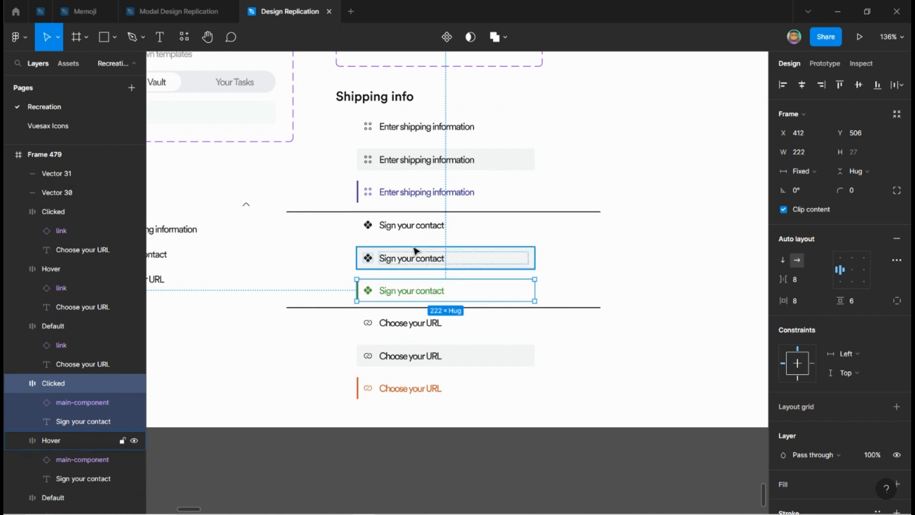
Rename the three "Enter shipping information" rows as "Shipping - Default", "Shipping - Hover" and "Shipping - Clicked"
scroll(412, 115, up, 3)
click(419, 141)
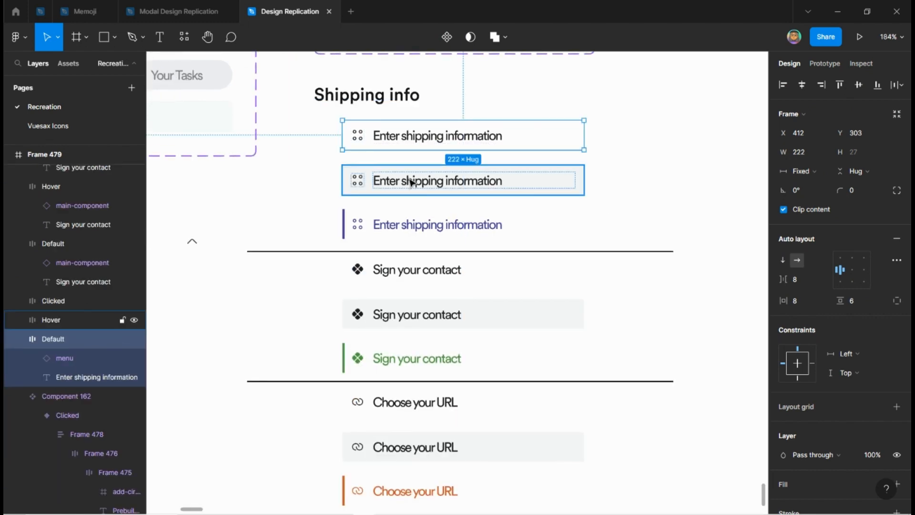
shift+click(408, 180)
click(413, 139)
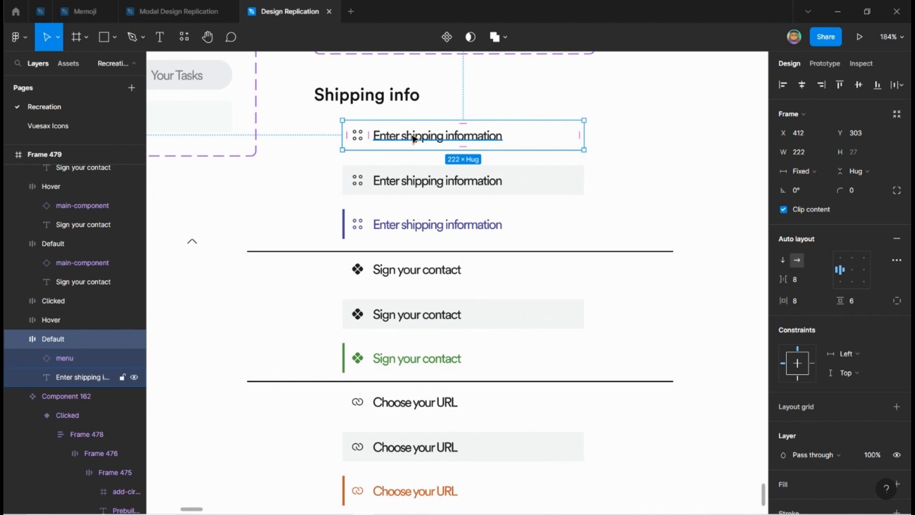
key(ctrl+r)
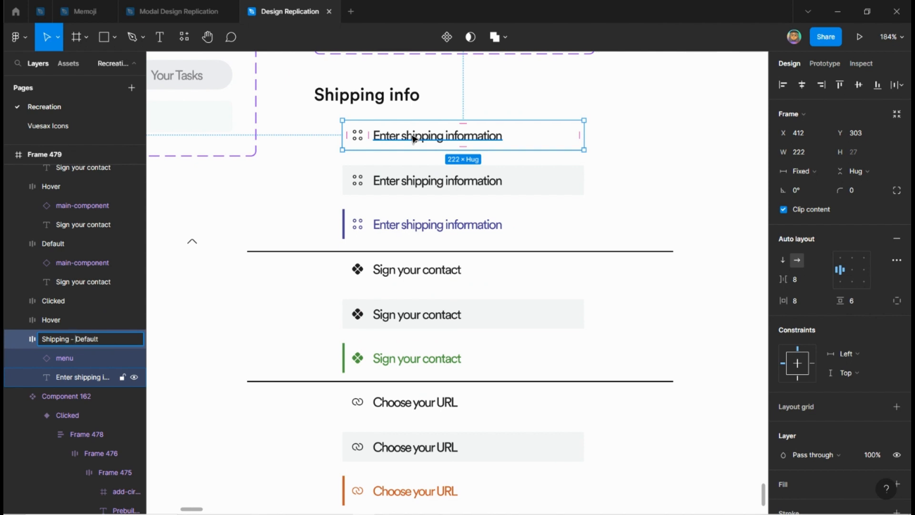
key(Return)
click(383, 185)
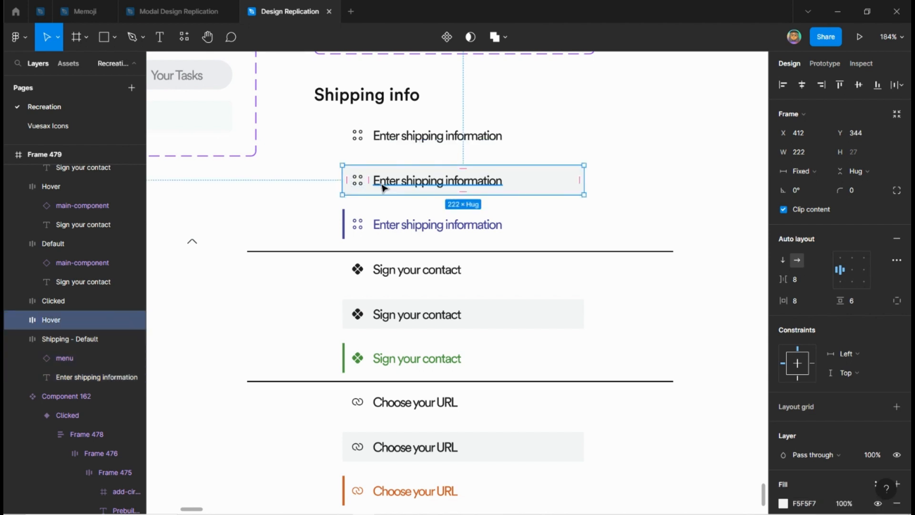
key(ctrl+r)
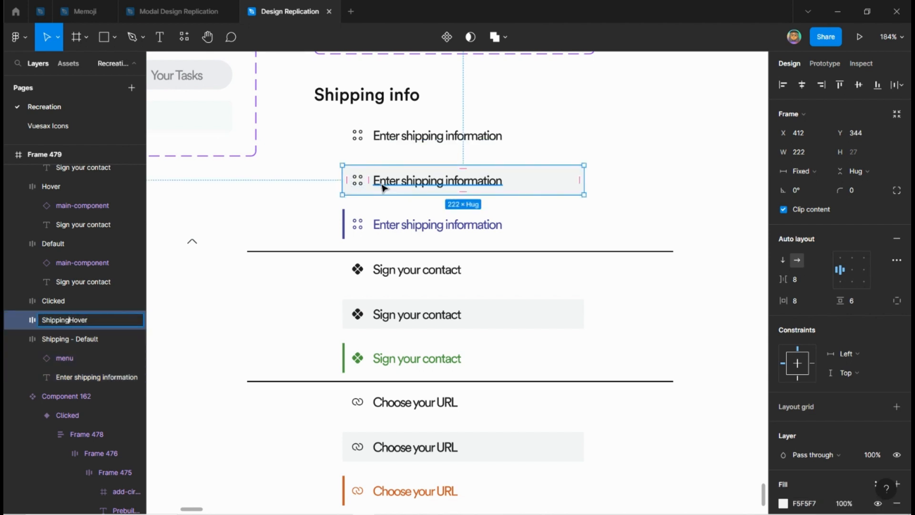
key(Return)
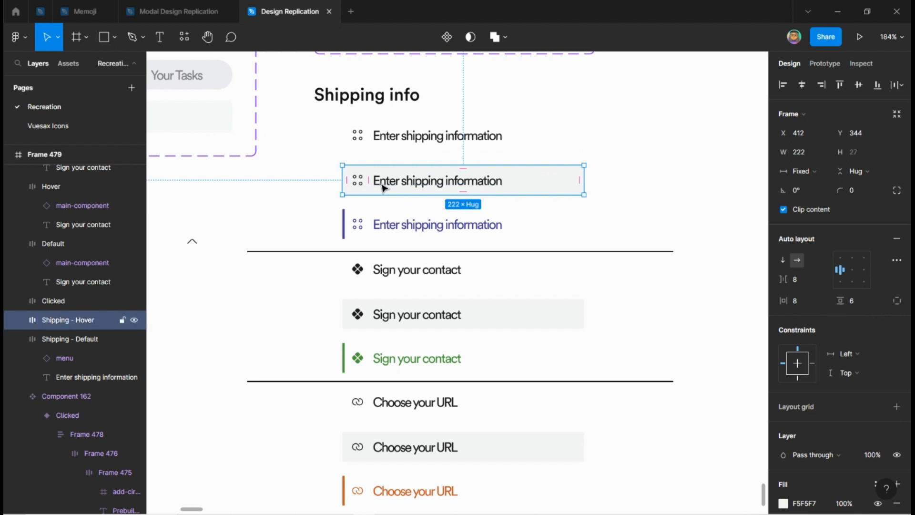
click(388, 229)
key(ctrl+r)
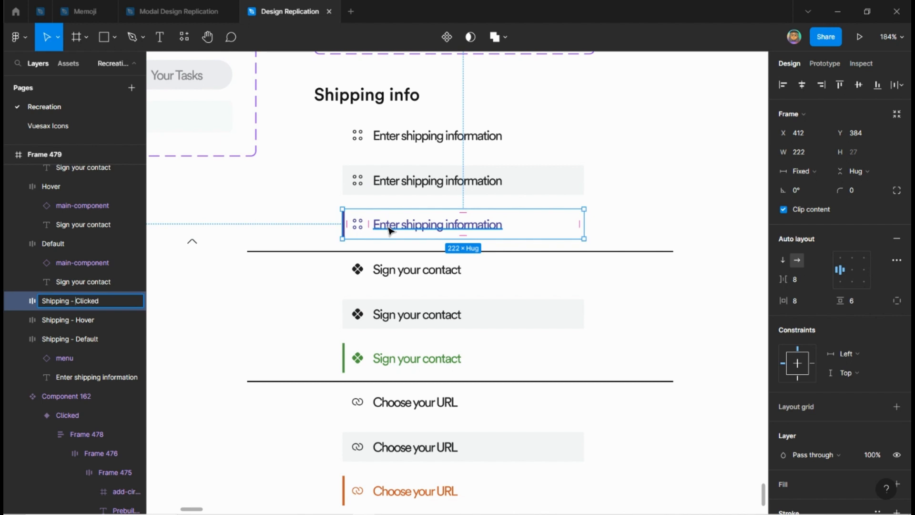
Rename the three "Sign your contact" rows as "Sign - Default", "Sign - Hover" and "Sign - Clicked"
click(419, 280)
key(ctrl+r)
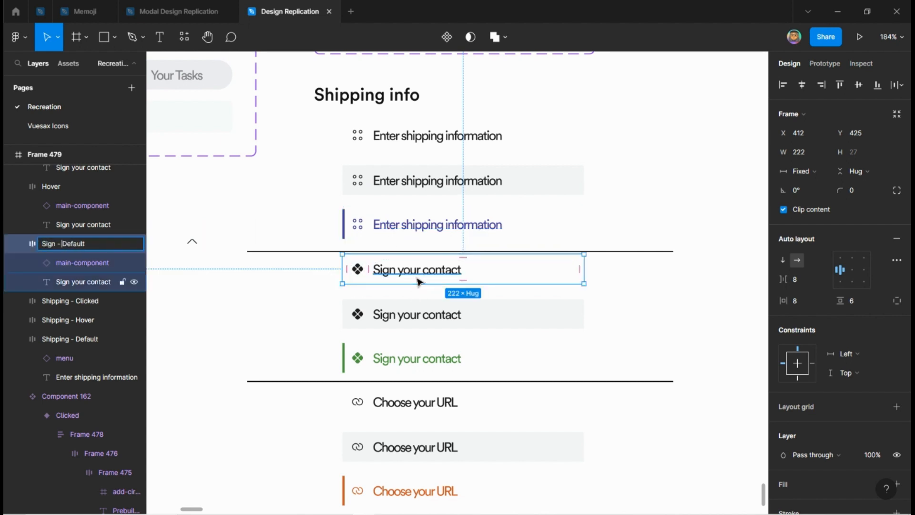
text(Sign -)
key(Return)
click(410, 315)
key(ctrl+r)
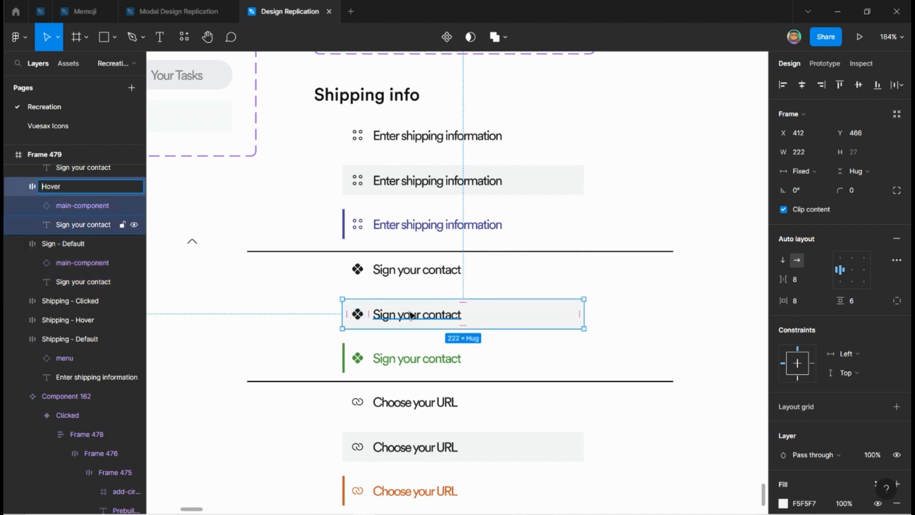
key(Return)
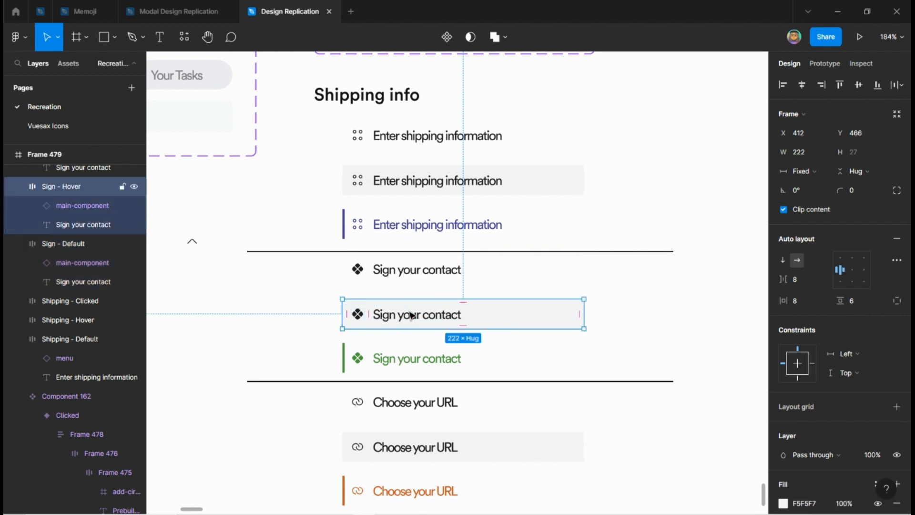
click(411, 358)
key(ctrl+r)
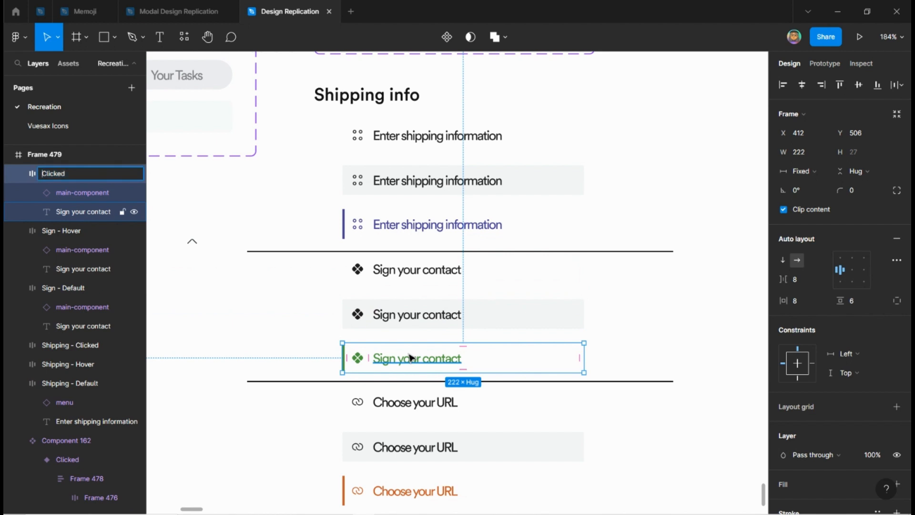
text(Sign -)
key(Return)
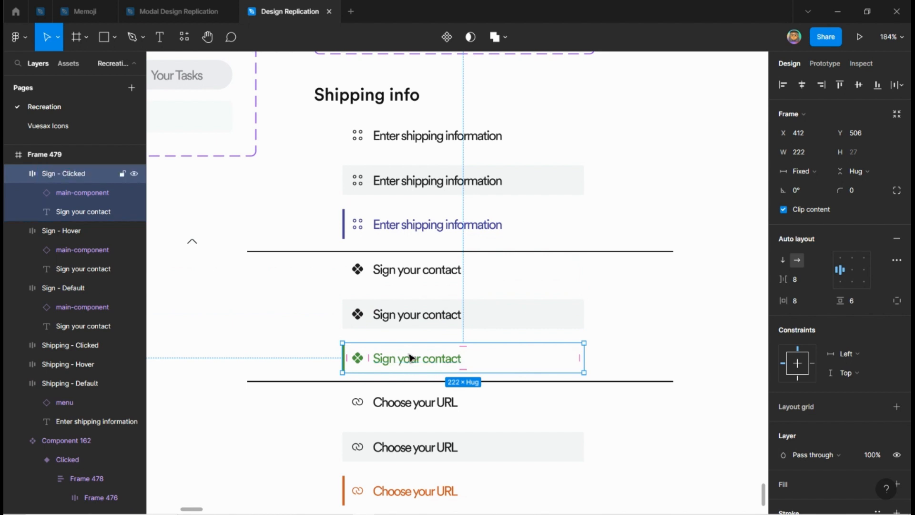
Rename the default and hover "Choose your URL" rows as "Choose - Default" and "Choose - Hover"
scroll(405, 367, down, 1)
click(413, 377)
key(ctrl+r)
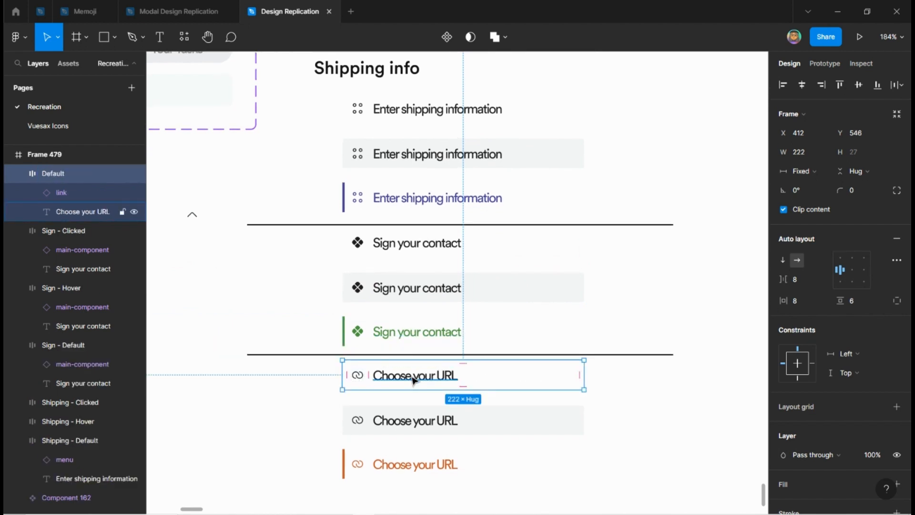
key(ctrl+r)
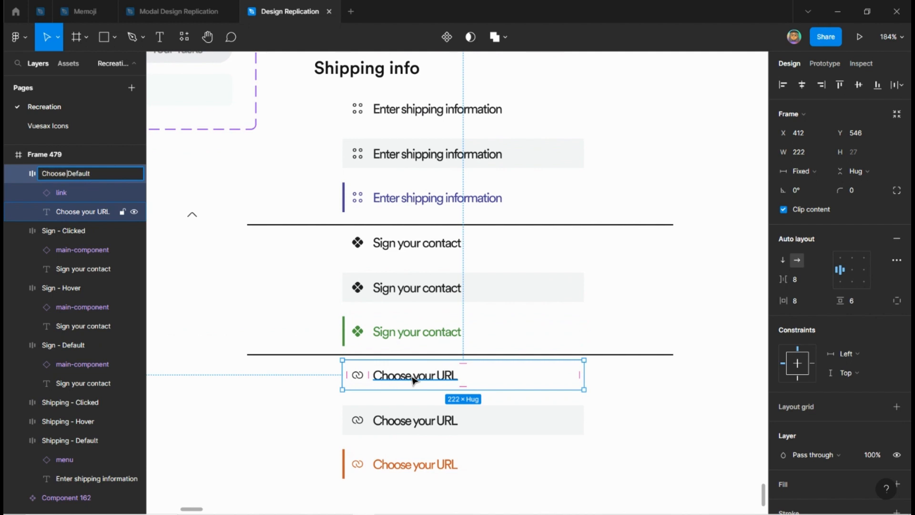
key(Return)
click(411, 424)
key(ctrl+r)
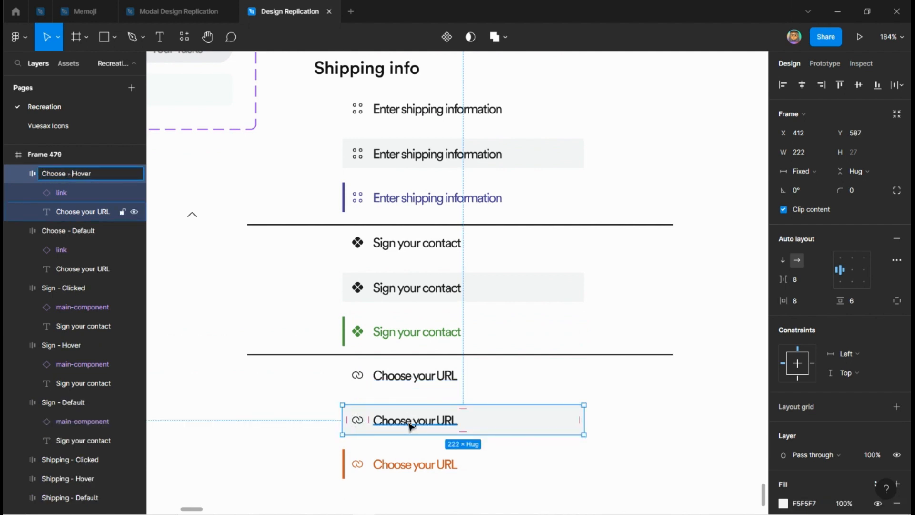
text(Choose -)
key(Return)
Rename the clicked "Choose your URL" row as "Choose - Clicked"
click(412, 470)
key(ctrl+r)
key(Home)
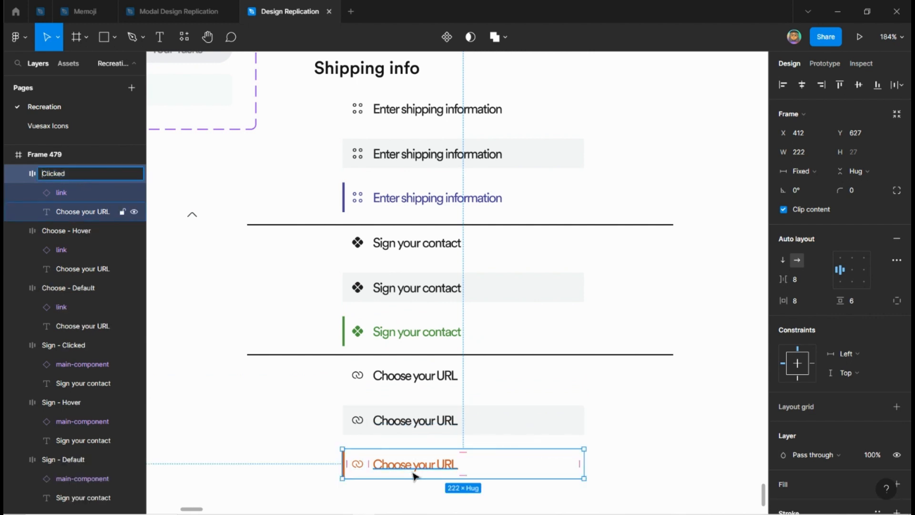
text(Choose -)
key(Return)
scroll(380, 388, down, 4)
click(510, 431)
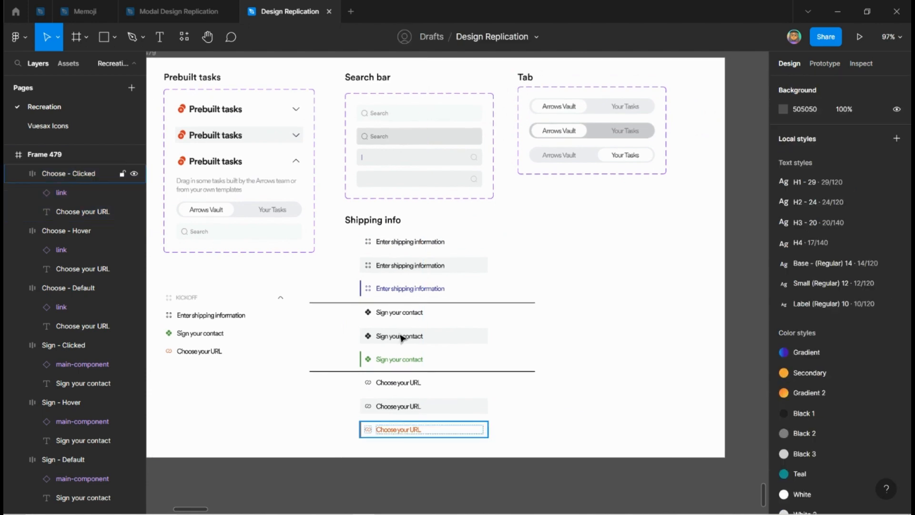
Try setting the State of the default Search bar variant to Hover, the same as the second variant
scroll(398, 332, up, 2)
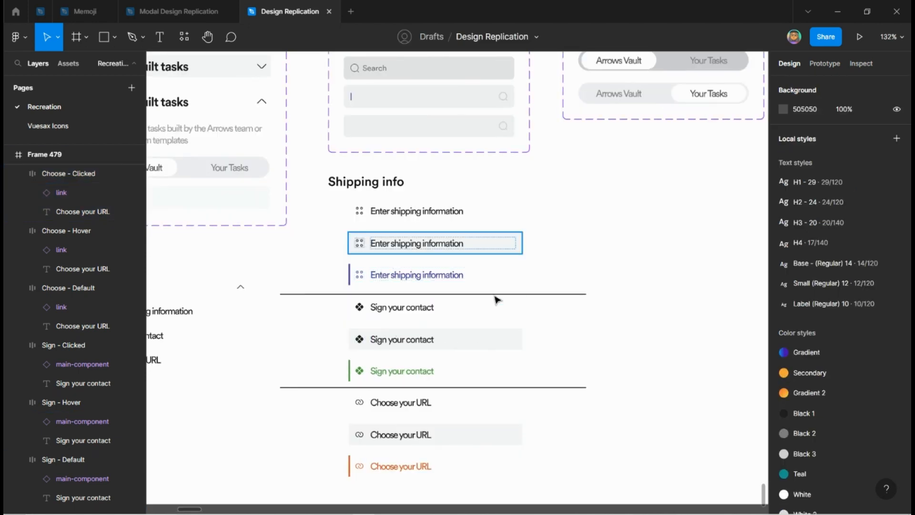
scroll(435, 345, down, 1)
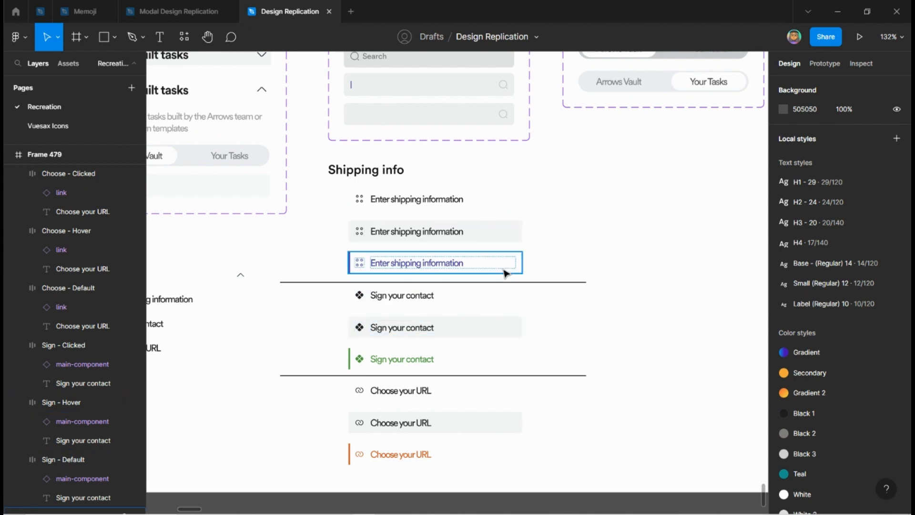
scroll(506, 274, up, 4)
scroll(433, 158, up, 3)
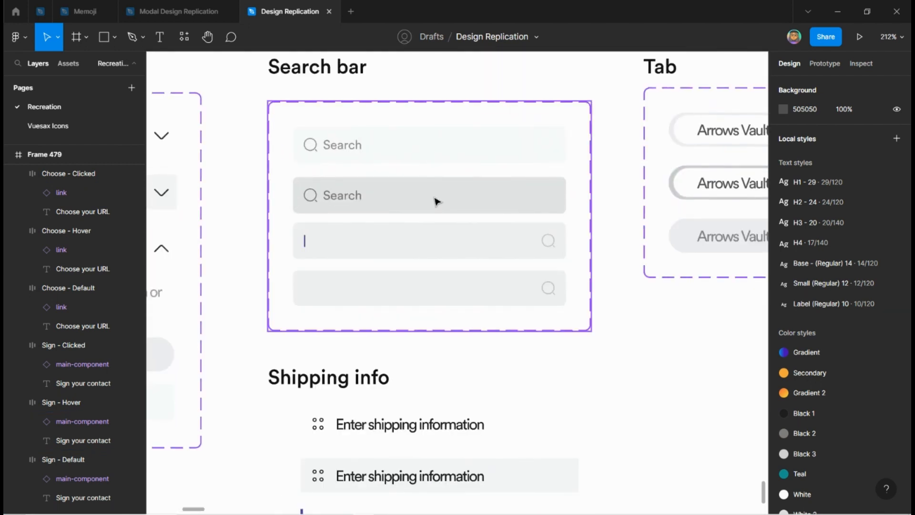
click(427, 159)
click(427, 159)
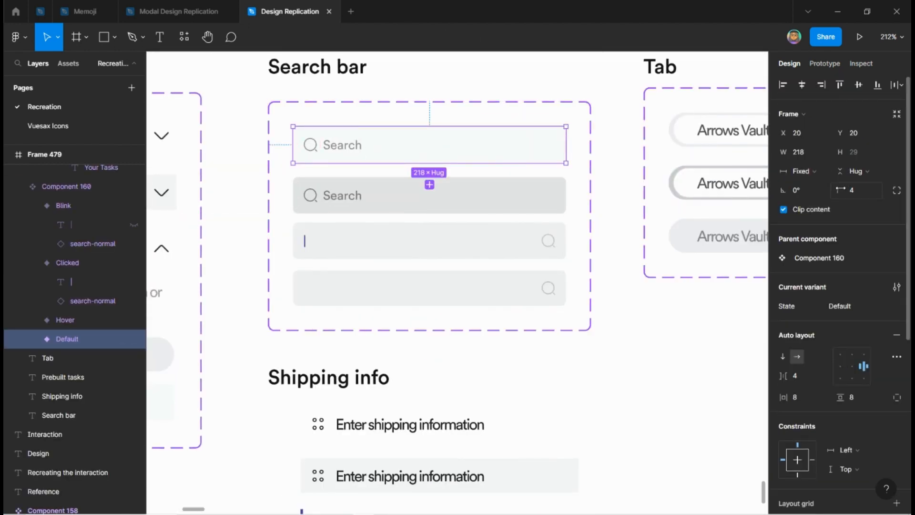
click(857, 306)
text(hover)
key(Return)
click(850, 305)
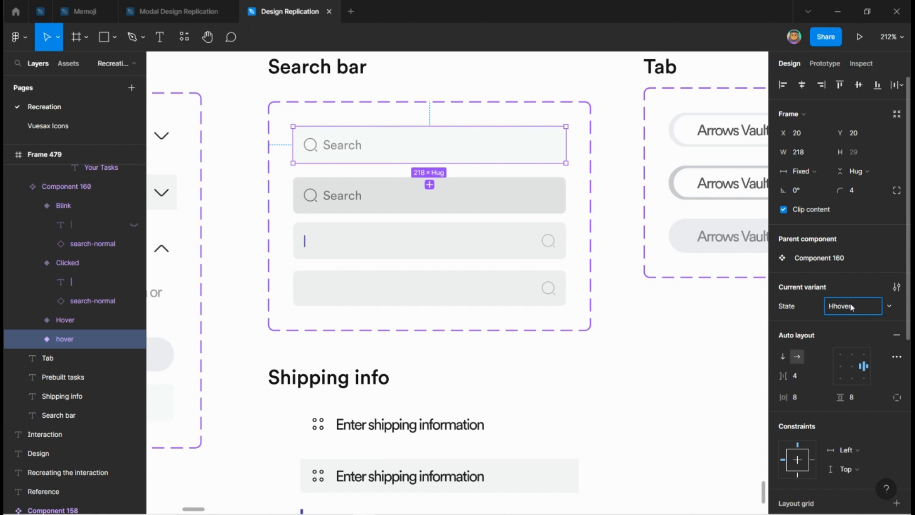
key(Return)
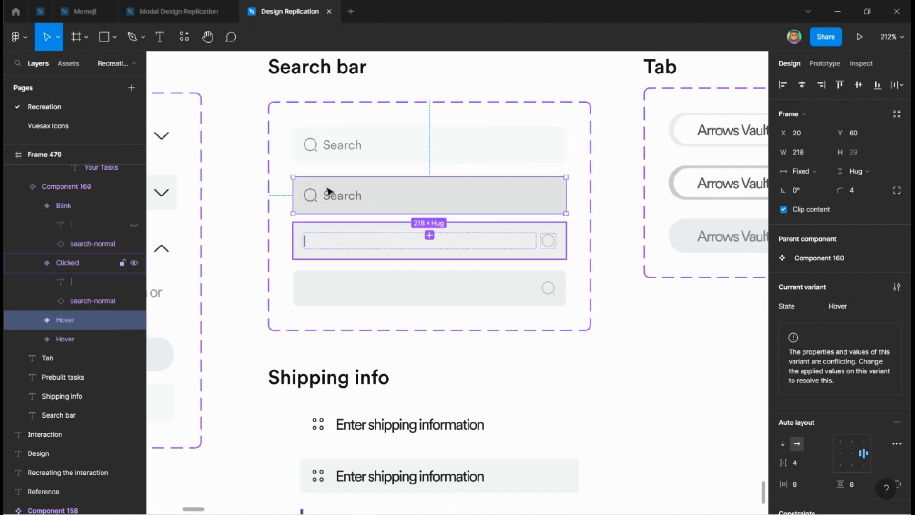
key(Tab)
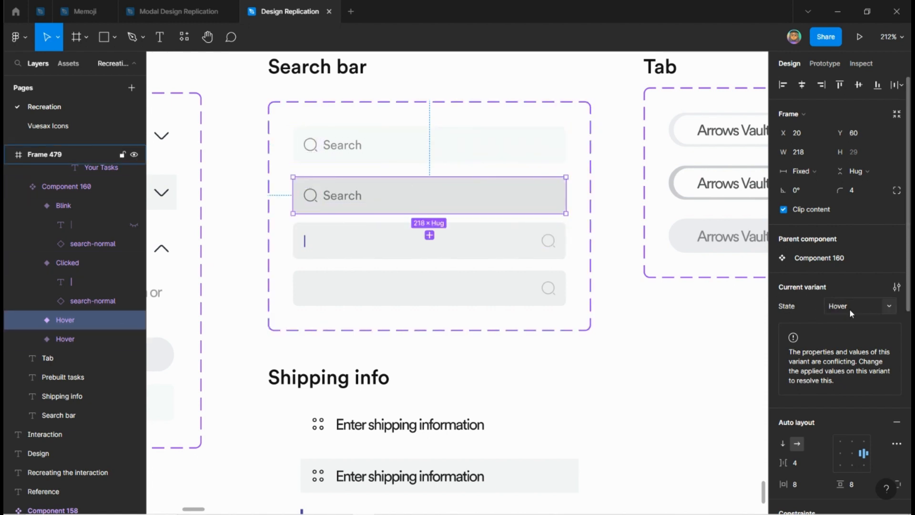
Undo the State changes on the first Search bar variant and select the whole Search bar component set
key(ctrl+z)
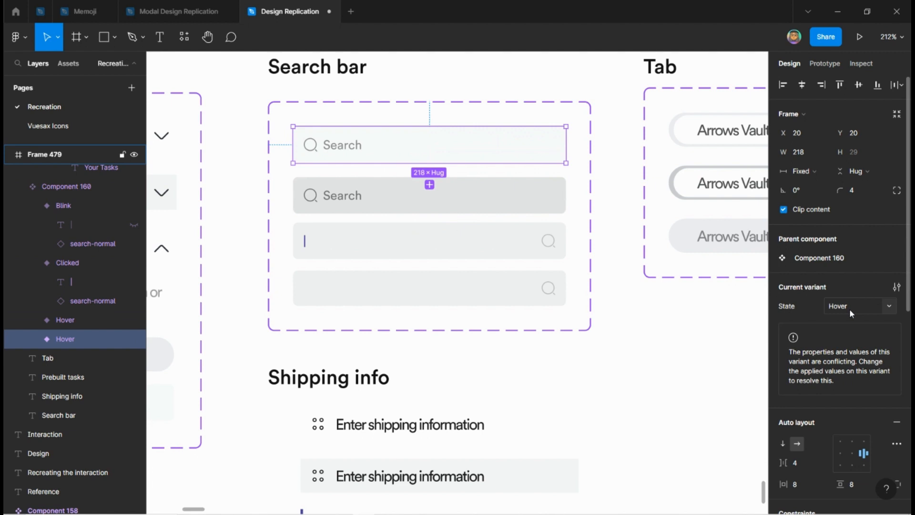
key(ctrl+z)
click(578, 266)
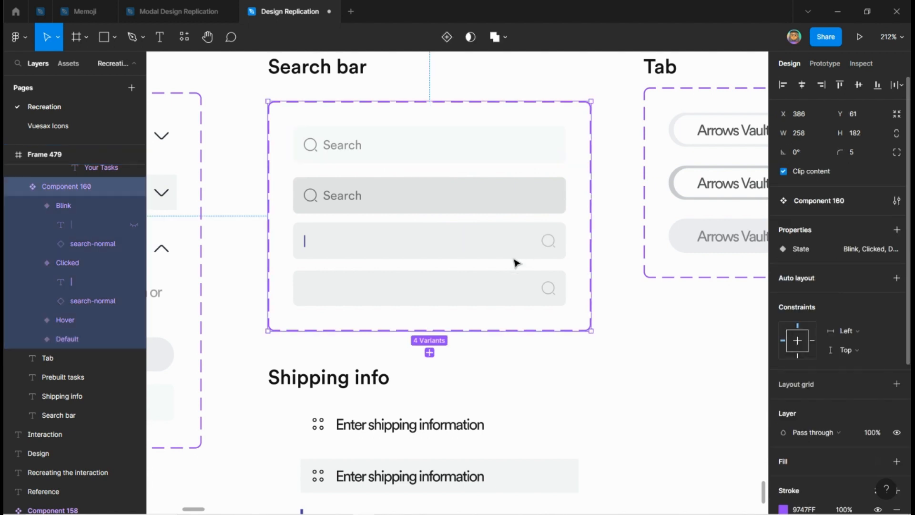
Combine the nine "Enter shipping information", "Sign your contact" and "Choose your URL" rows into a component set and move it slightly down beneath its title
scroll(621, 359, down, 1)
click(622, 360)
scroll(624, 367, down, 6)
scroll(407, 241, down, 3)
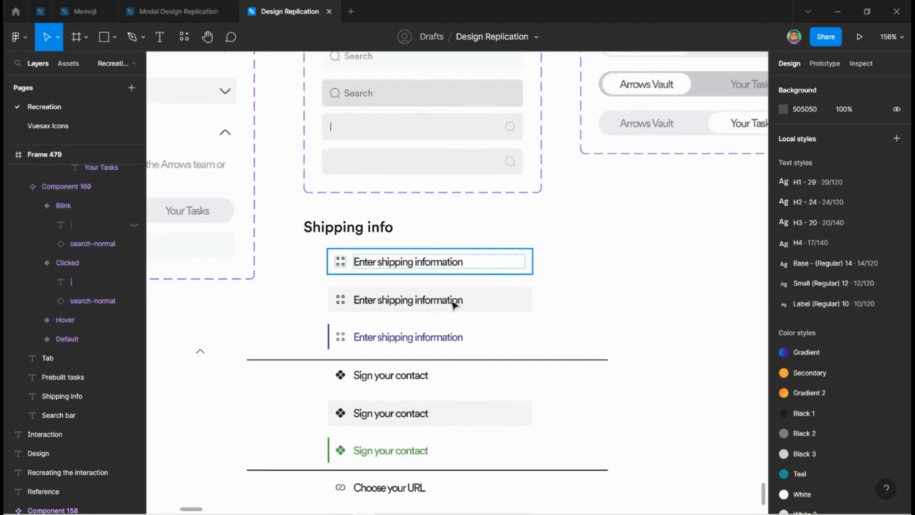
scroll(454, 303, down, 3)
scroll(402, 288, down, 2)
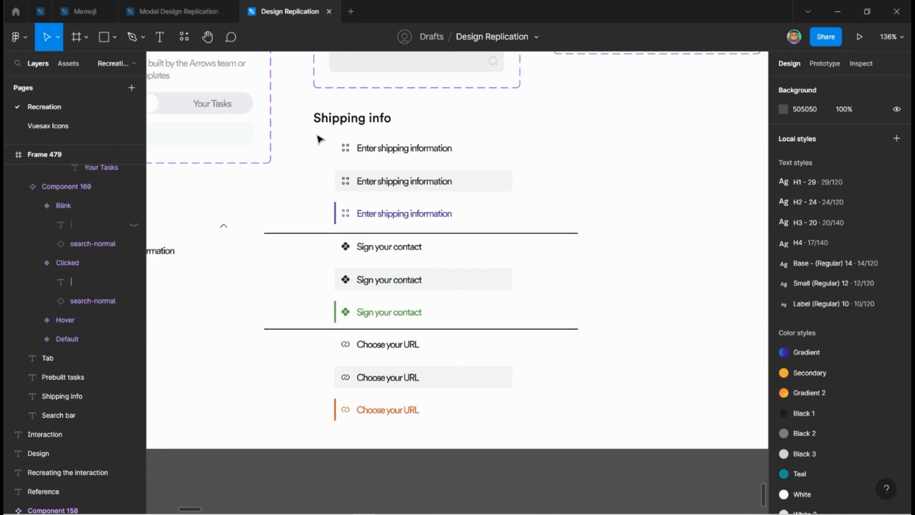
drag(318, 139, 544, 441)
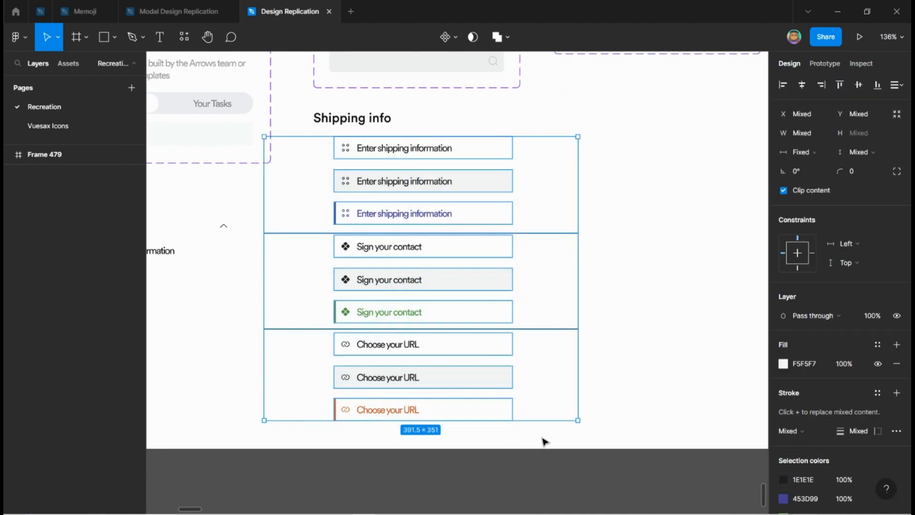
key(shift+a)
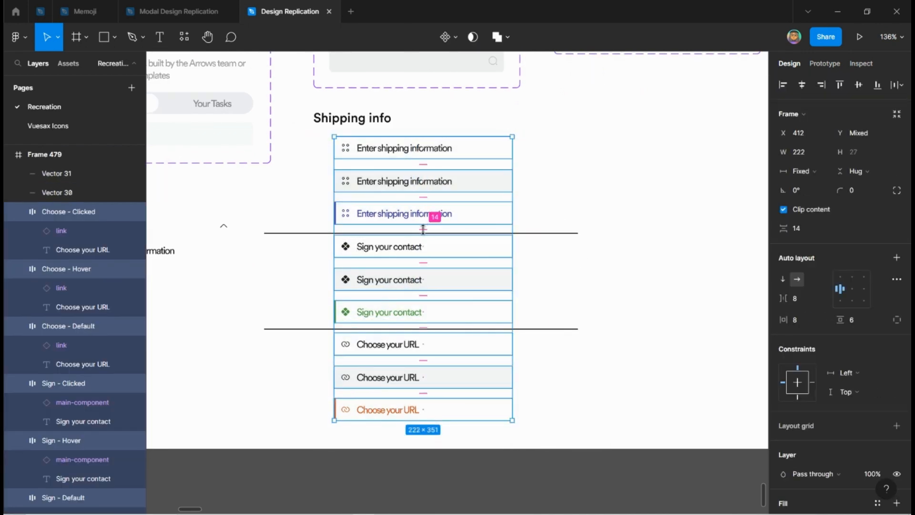
click(455, 36)
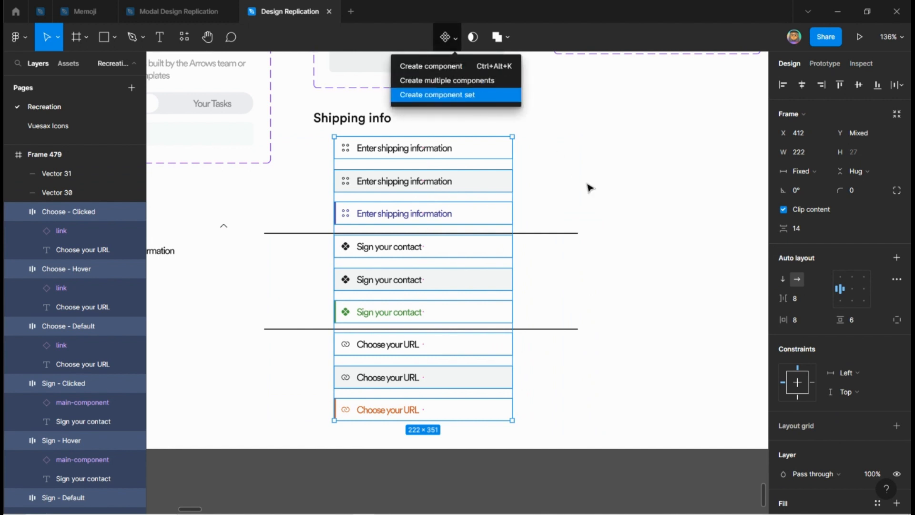
key(Return)
drag(427, 153, 427, 166)
click(618, 178)
Change the "Shipping info" heading above the new component set to "Kickoff"
scroll(620, 179, left, 3)
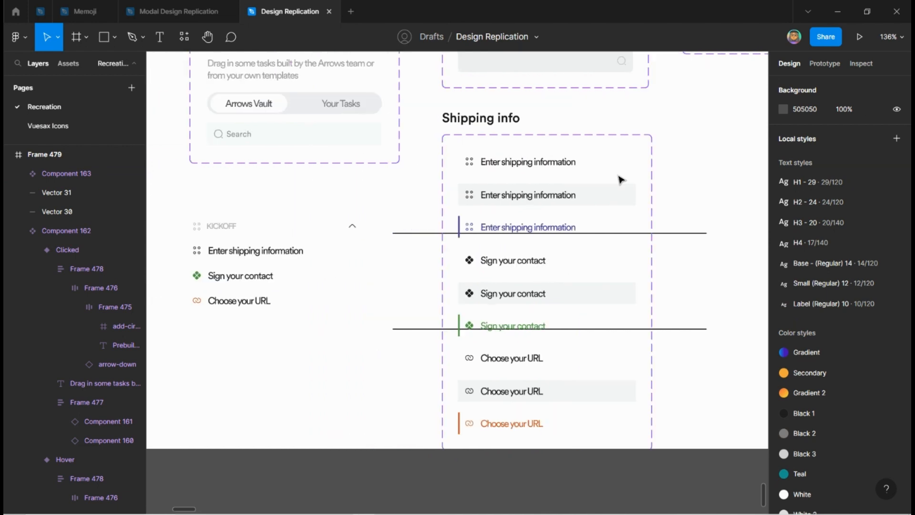
double_click(482, 116)
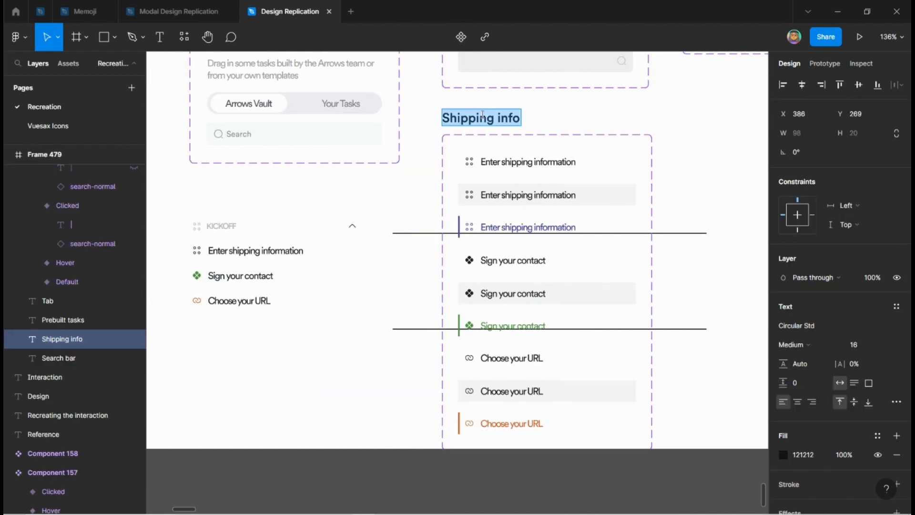
text(Kickoff)
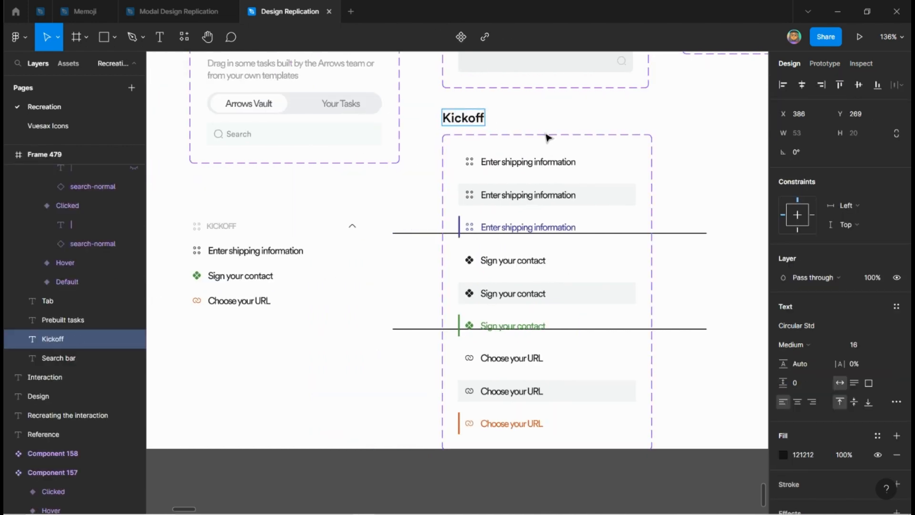
click(596, 127)
scroll(629, 139, right, 2)
scroll(377, 285, left, 5)
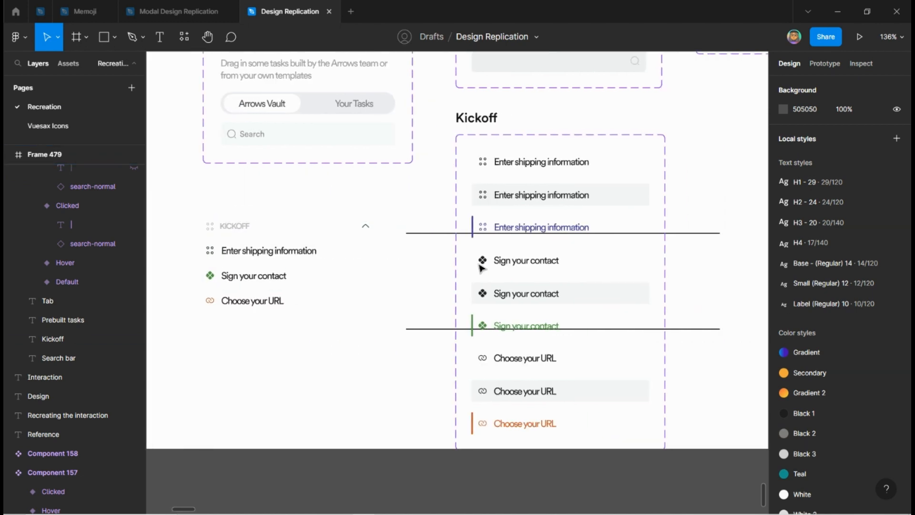
Make the default "Enter shipping information" variant change to its hover variant with the While hovering trigger
scroll(484, 259, right, 4)
scroll(377, 143, up, 5)
click(368, 194)
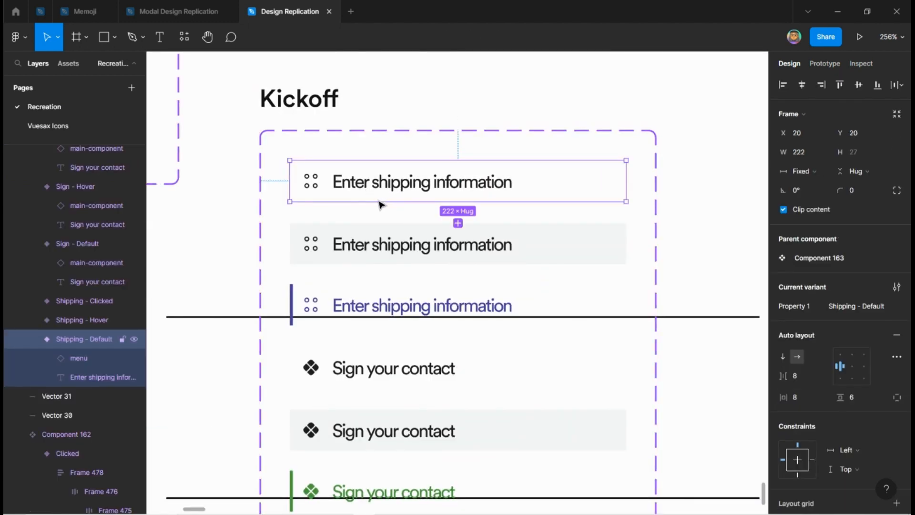
click(825, 64)
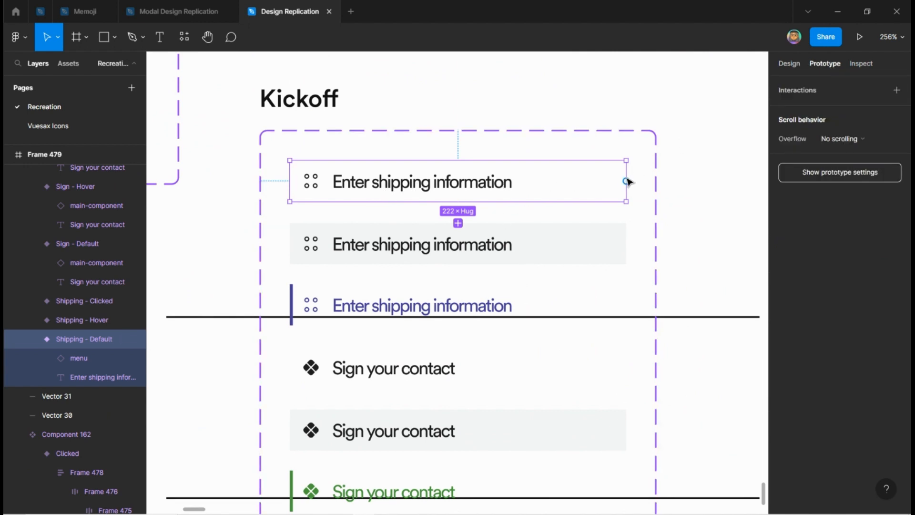
drag(627, 182, 554, 230)
click(670, 140)
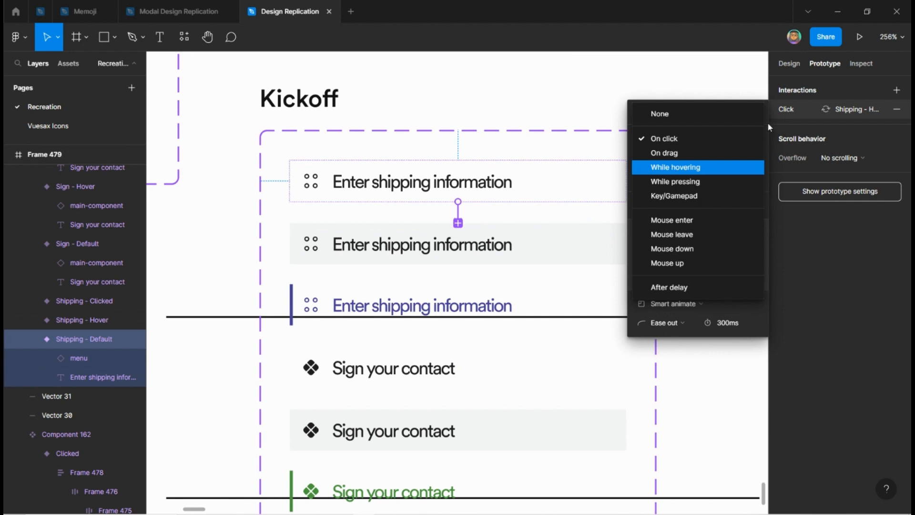
click(675, 167)
Link the hover "Enter shipping information" variant to its clicked variant with the On click trigger
click(503, 246)
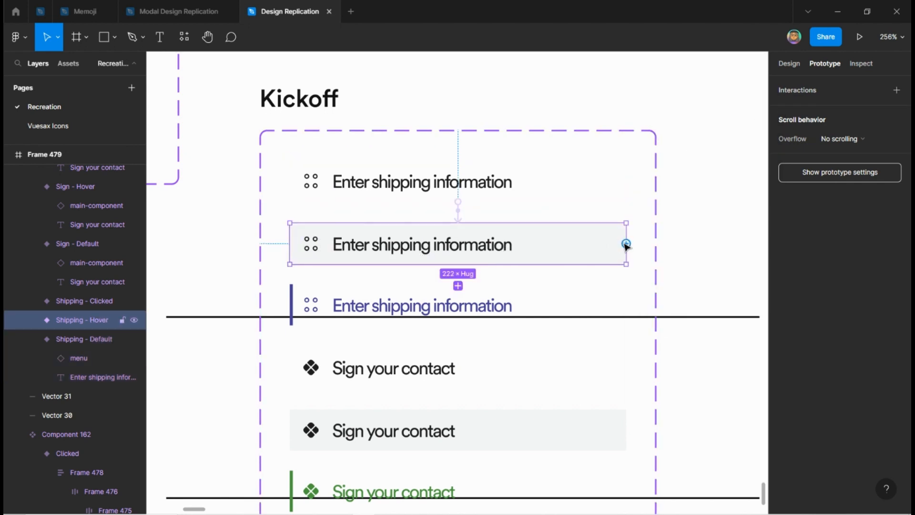
drag(625, 245, 497, 308)
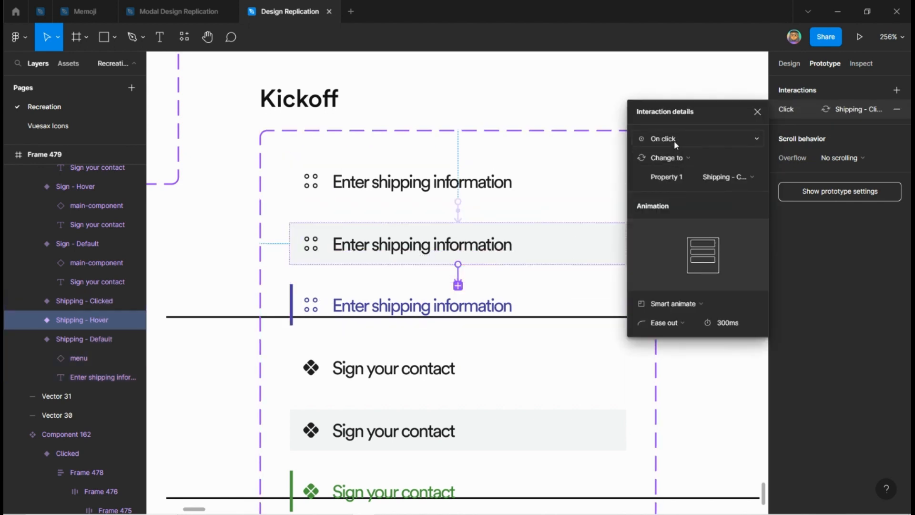
click(672, 140)
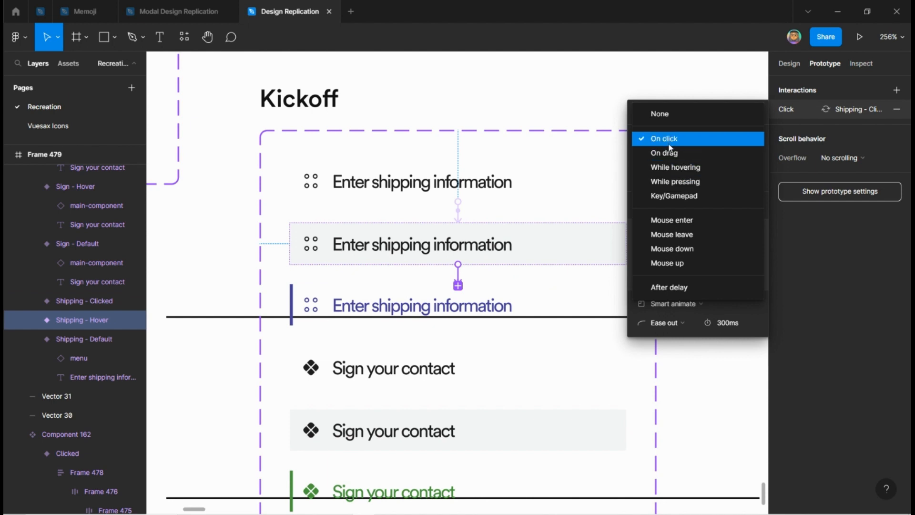
click(676, 139)
click(763, 116)
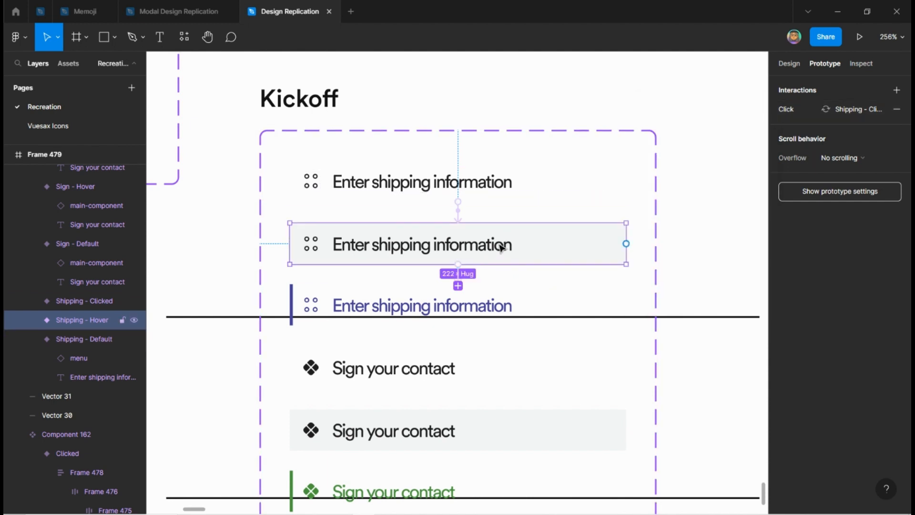
Link the clicked "Enter shipping information" variant back to its default variant with the On click trigger
click(468, 305)
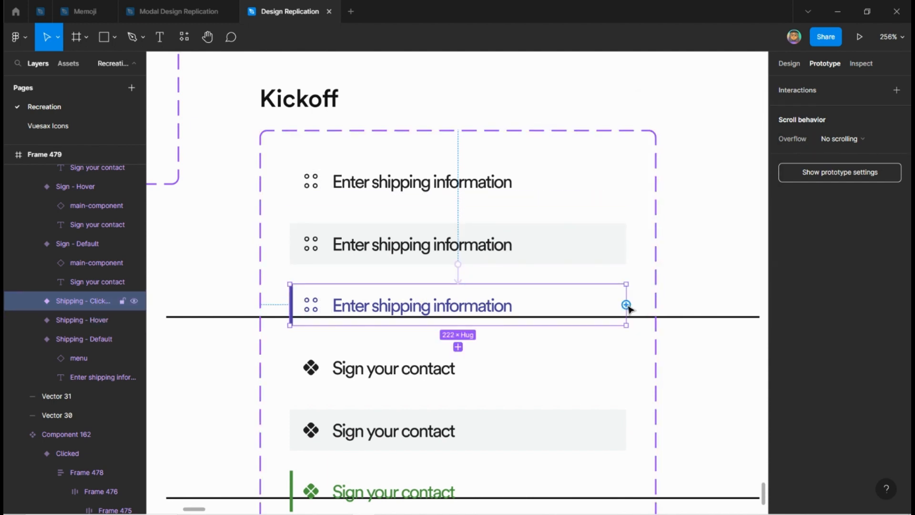
drag(626, 305, 507, 192)
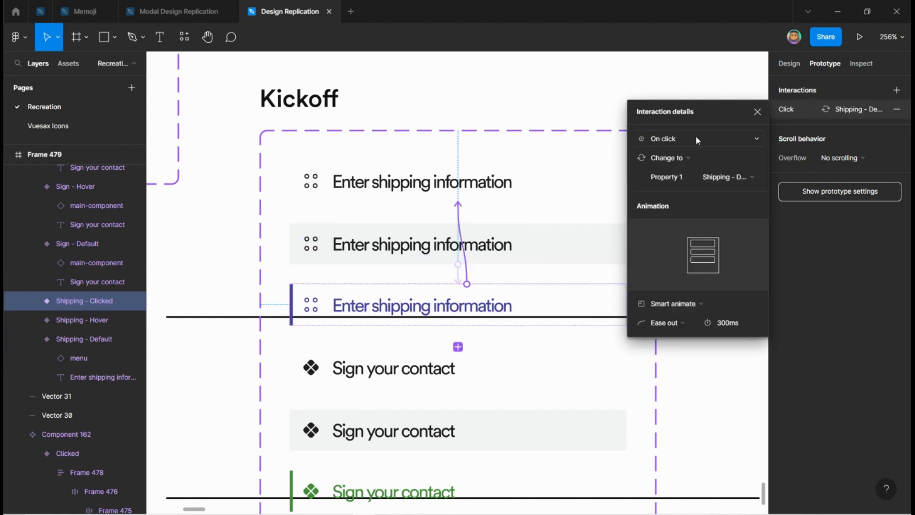
click(696, 138)
click(695, 137)
click(757, 111)
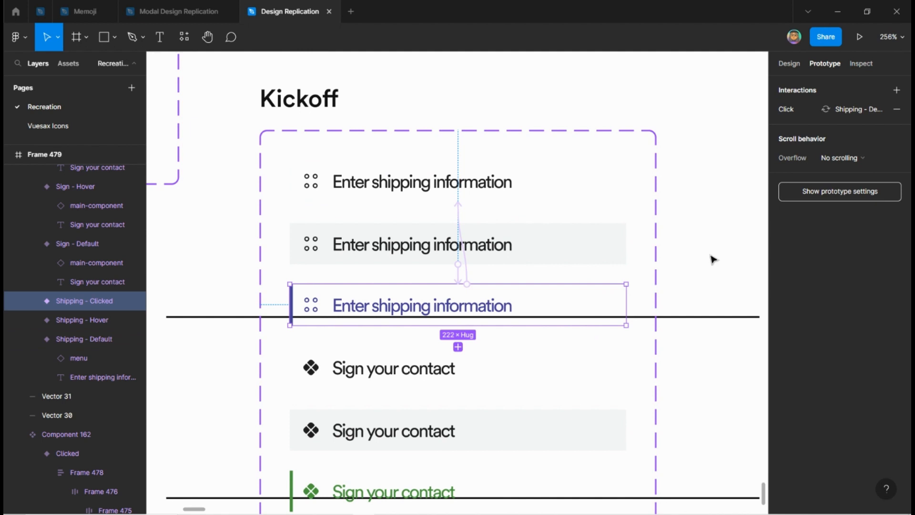
Make the default "Sign your contact" variant change to its hover variant with the While hovering trigger
scroll(712, 259, down, 5)
scroll(327, 330, up, 8)
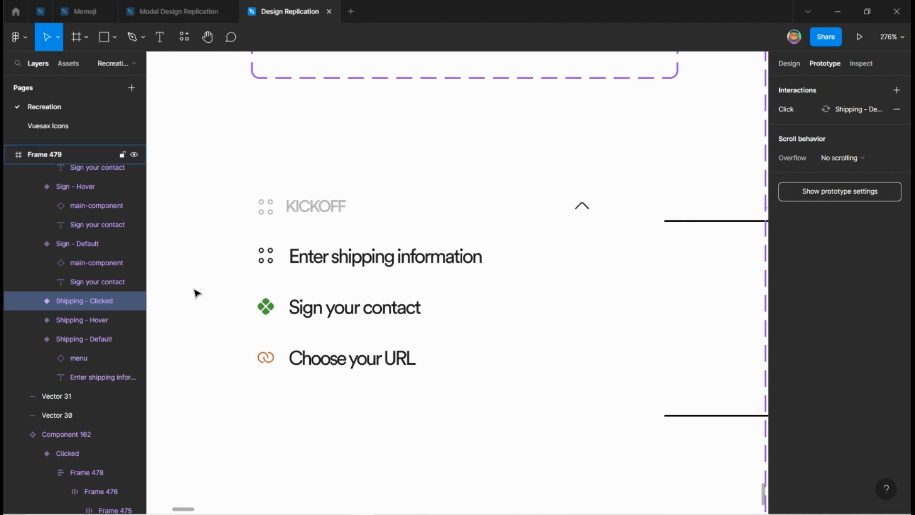
scroll(193, 293, down, 3)
scroll(191, 300, right, 3)
scroll(643, 319, right, 3)
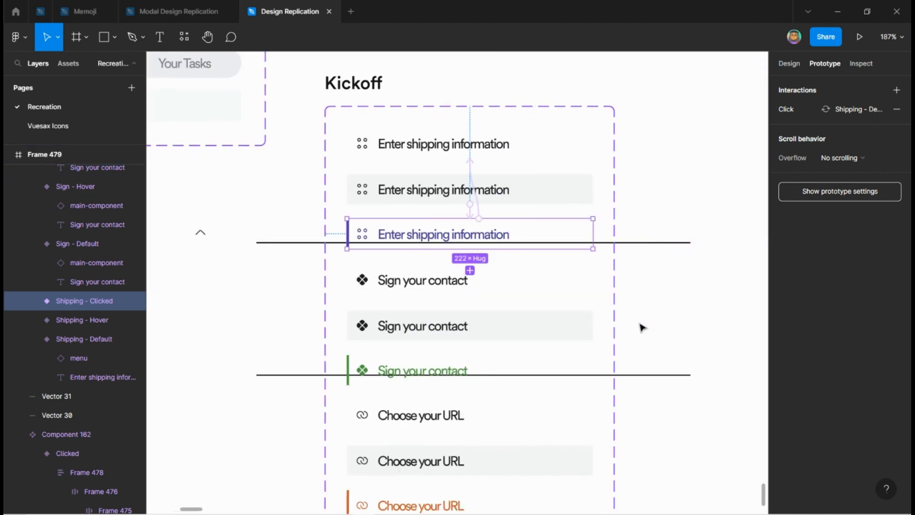
click(486, 285)
scroll(486, 286, up, 2)
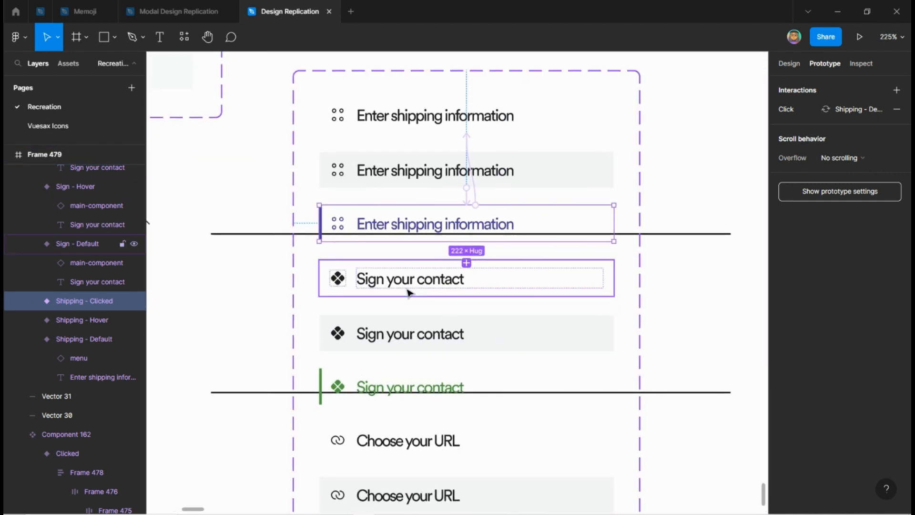
click(457, 224)
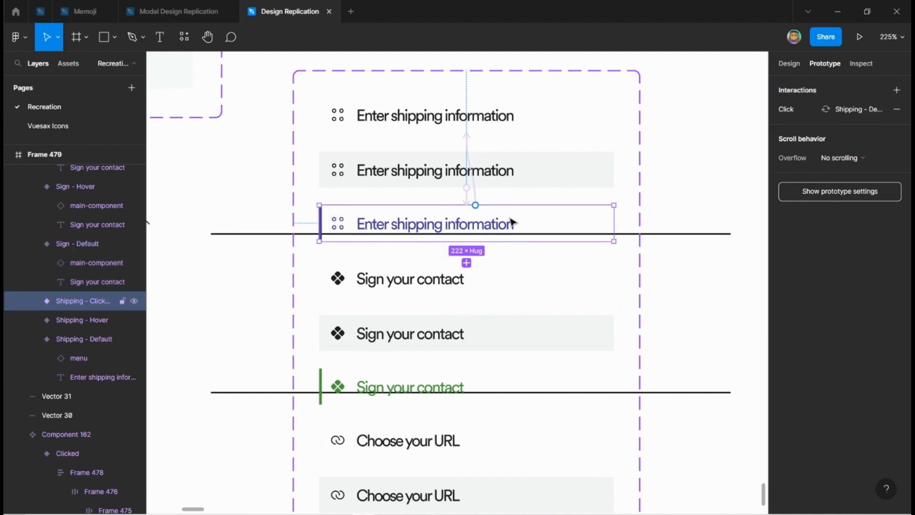
click(496, 292)
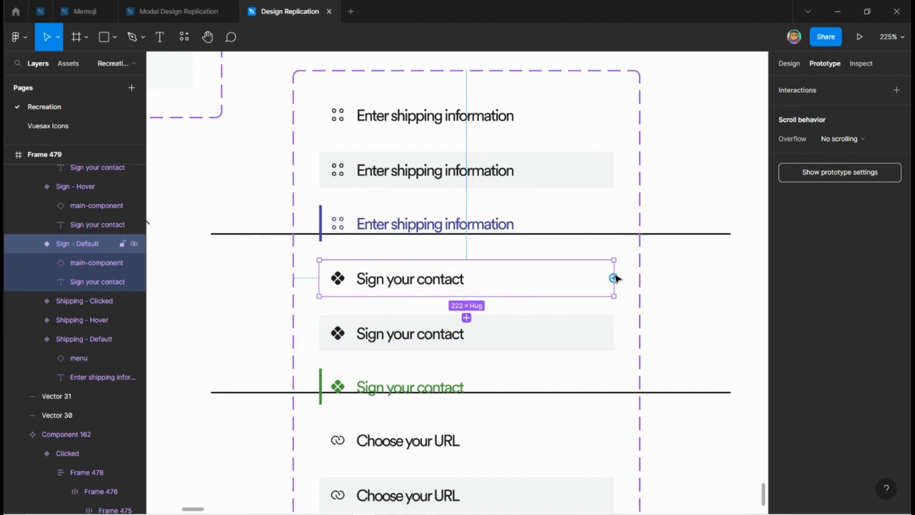
drag(494, 327, 494, 328)
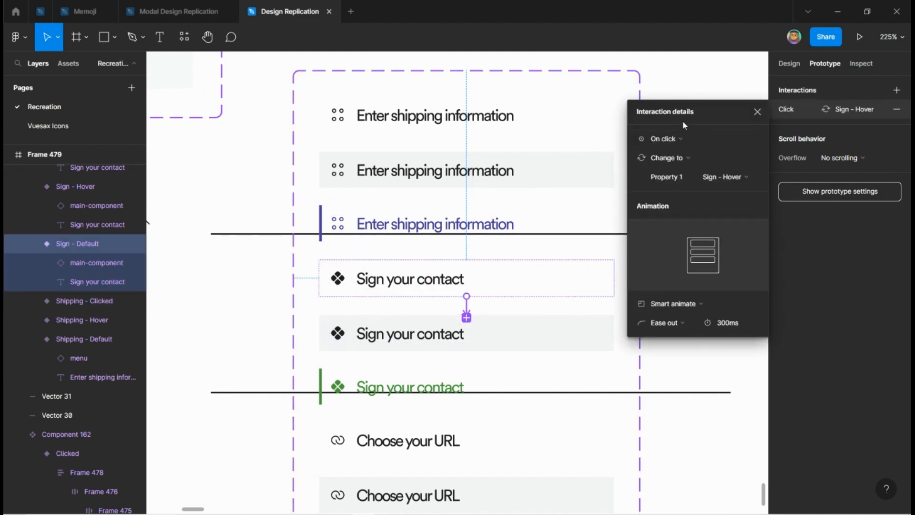
click(742, 138)
click(698, 167)
click(608, 249)
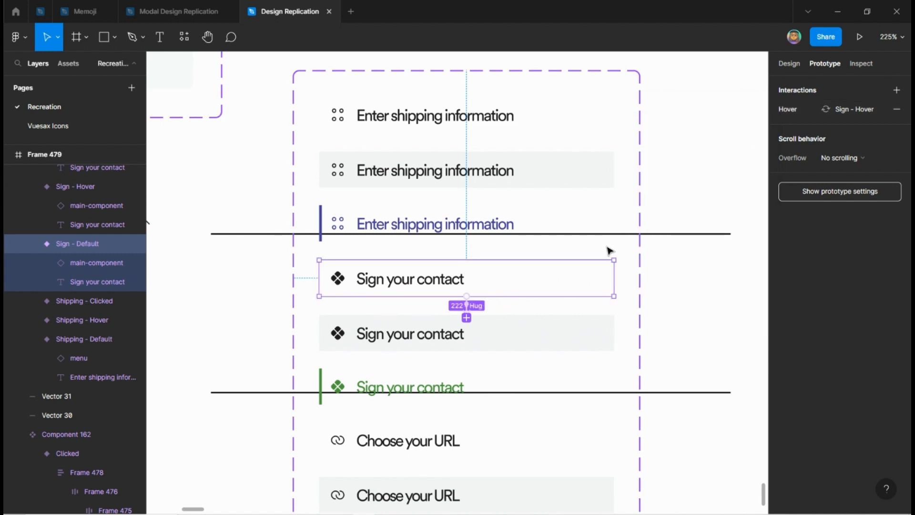
Link the hover "Sign your contact" variant to its clicked variant with the On click trigger
scroll(527, 305, down, 3)
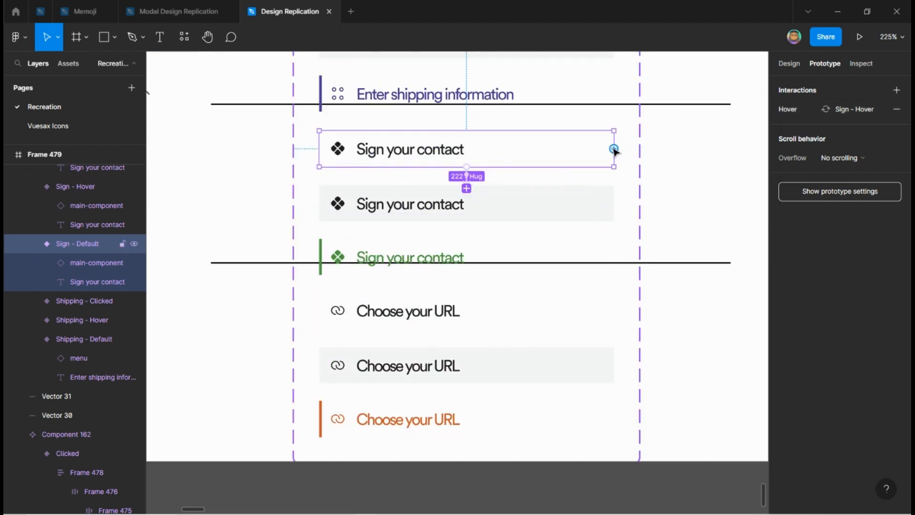
click(565, 205)
drag(609, 209, 486, 258)
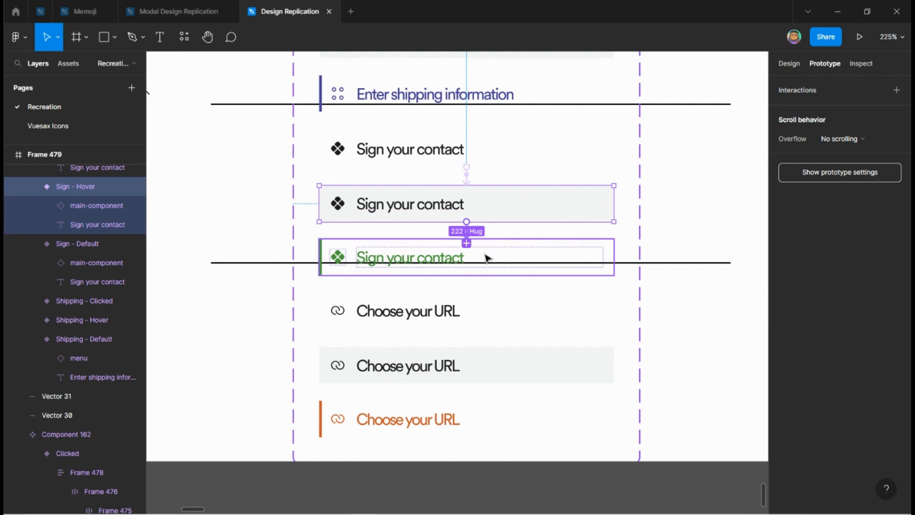
click(761, 112)
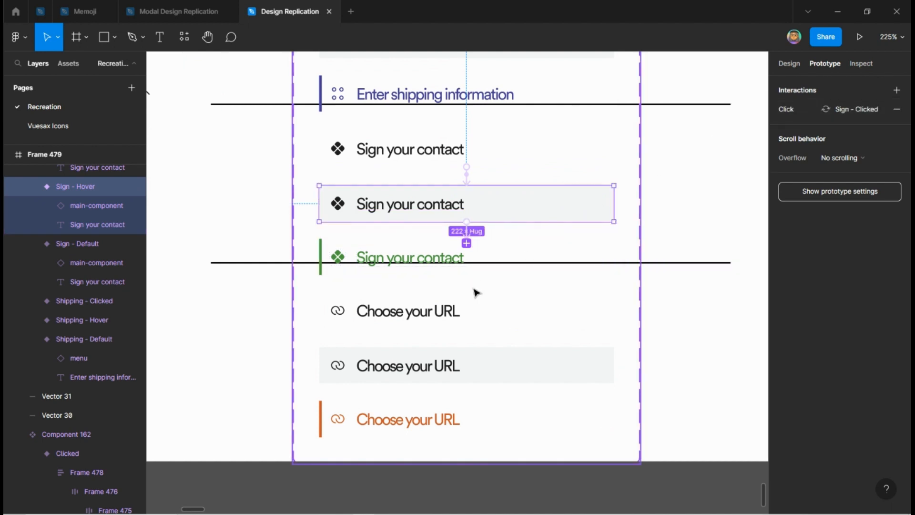
Link the clicked "Sign your contact" variant back to its default variant with the On click trigger
click(493, 262)
drag(613, 257, 495, 157)
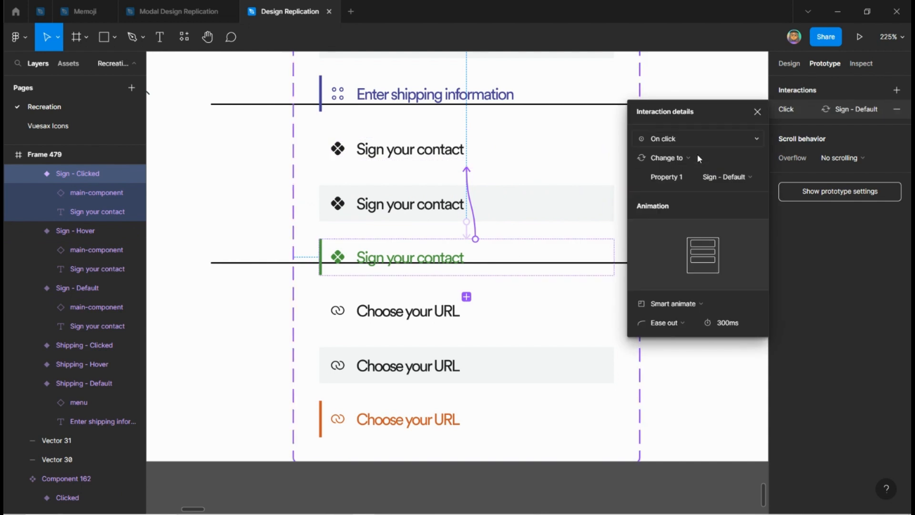
click(757, 112)
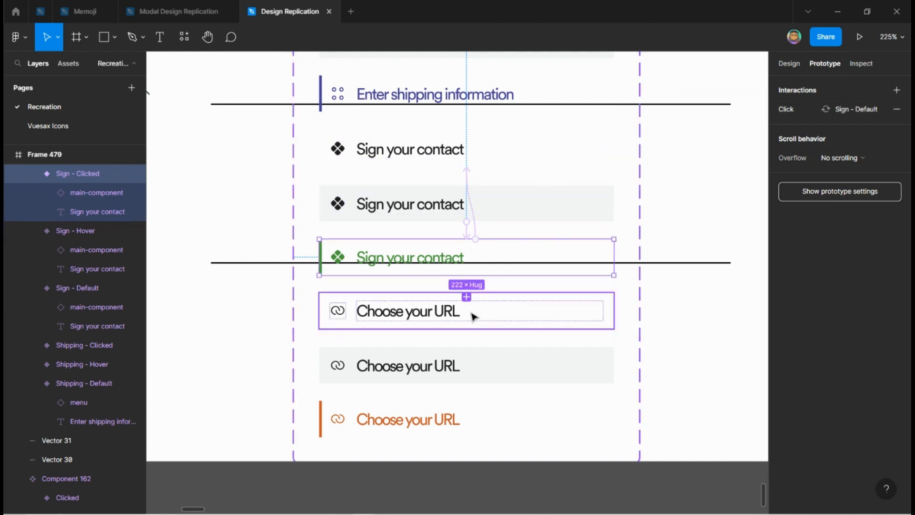
Make the default "Choose your URL" variant change to its hover variant with the While hovering trigger
scroll(471, 315, down, 2)
click(415, 253)
drag(613, 257, 510, 299)
drag(546, 233, 524, 305)
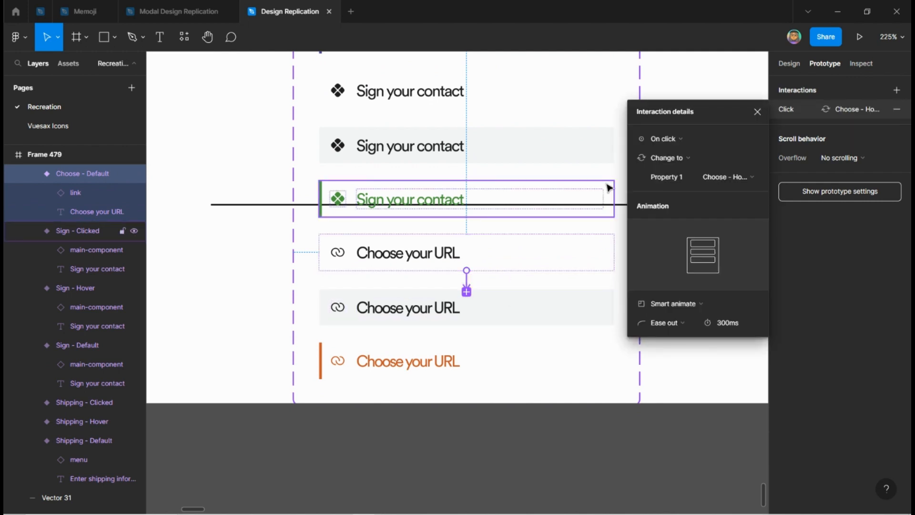
click(668, 141)
click(715, 167)
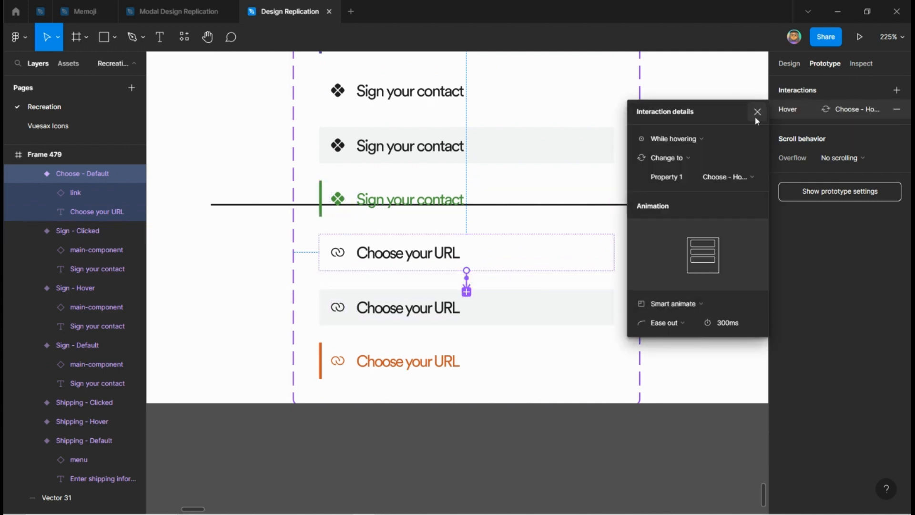
click(756, 114)
Link the hover "Choose your URL" variant to its clicked variant with an On click interaction, and select the clicked variant
click(554, 316)
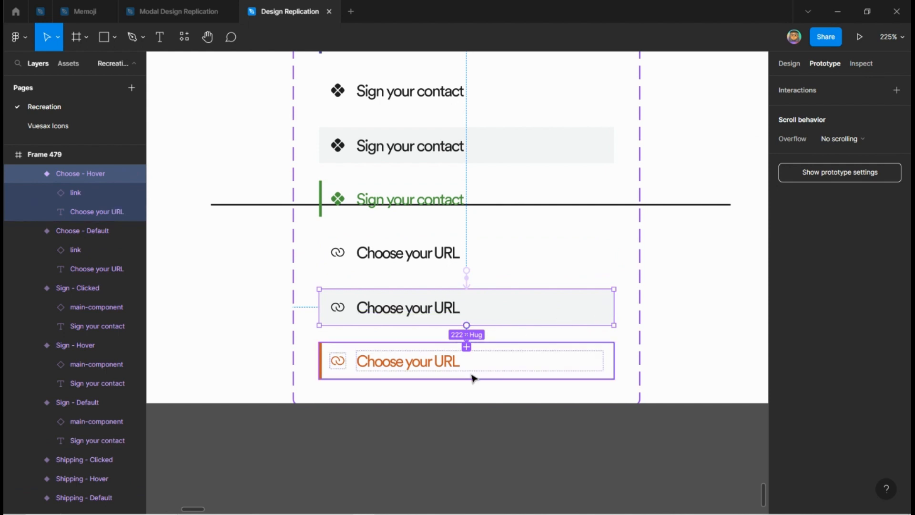
click(445, 377)
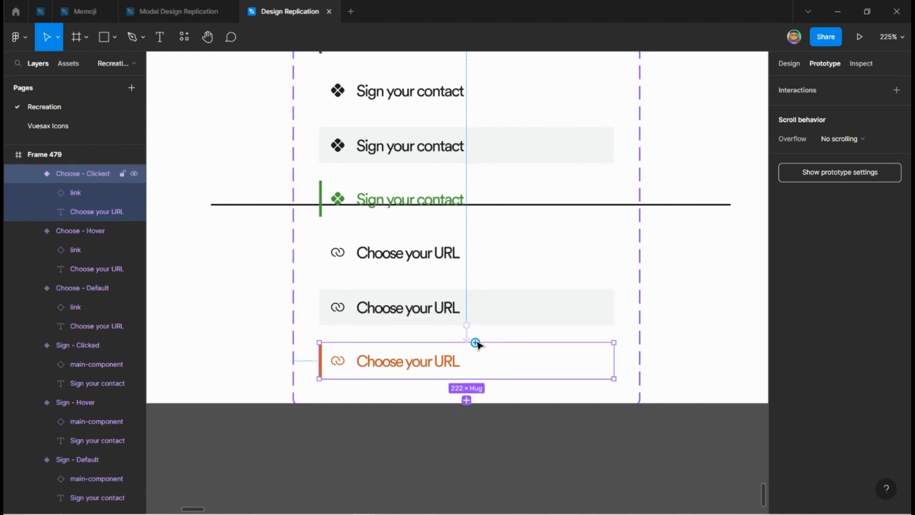
Link the clicked "Choose your URL" variant back to its default variant
drag(475, 343, 493, 260)
click(476, 261)
scroll(411, 440, down, 5)
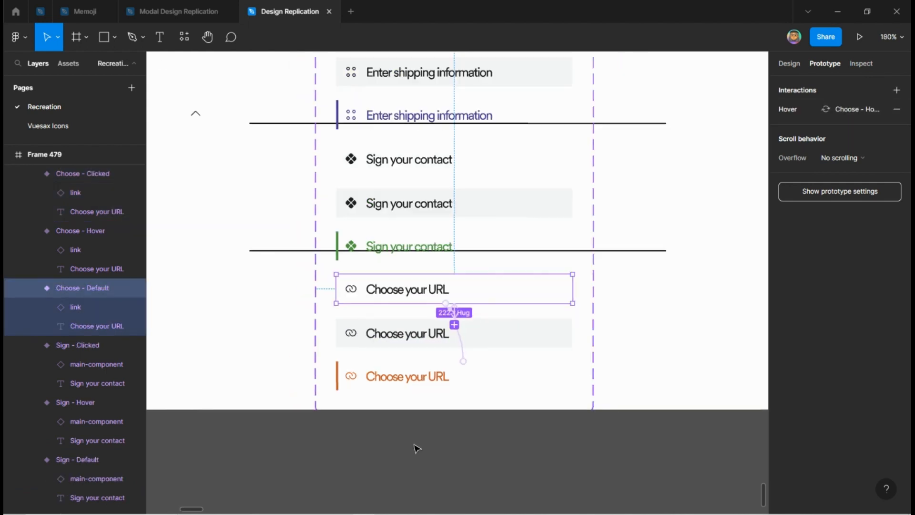
Replace the "Enter shipping information" row in the separate Kickoff list with an instance of the Shipping - Default variant
click(790, 66)
scroll(615, 295, left, 5)
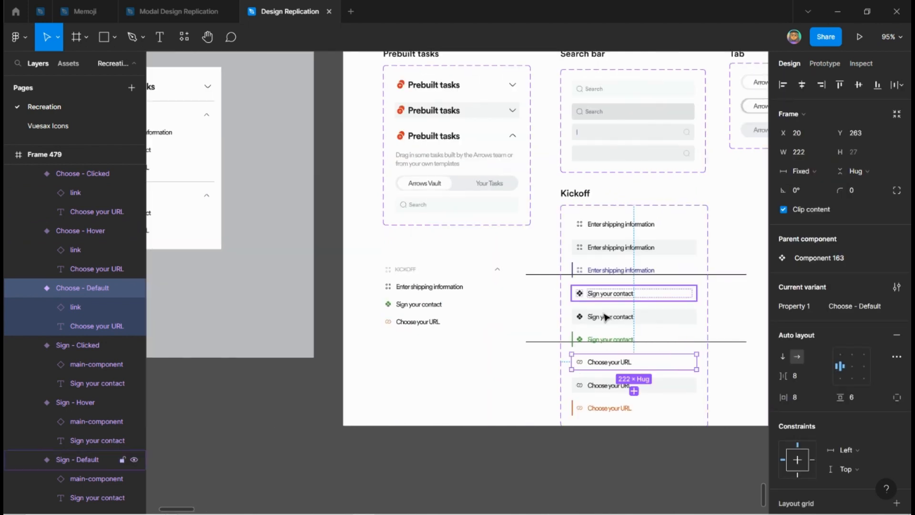
scroll(635, 367, up, 5)
click(634, 186)
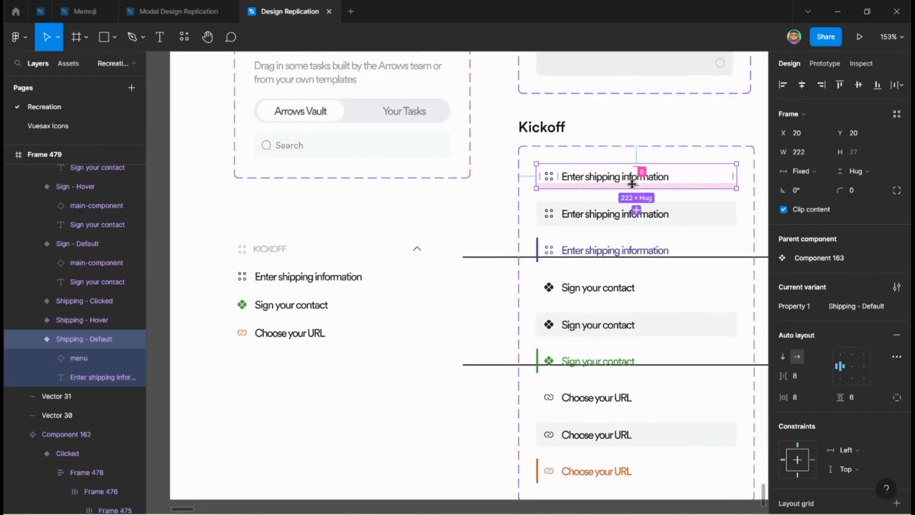
scroll(214, 315, up, 5)
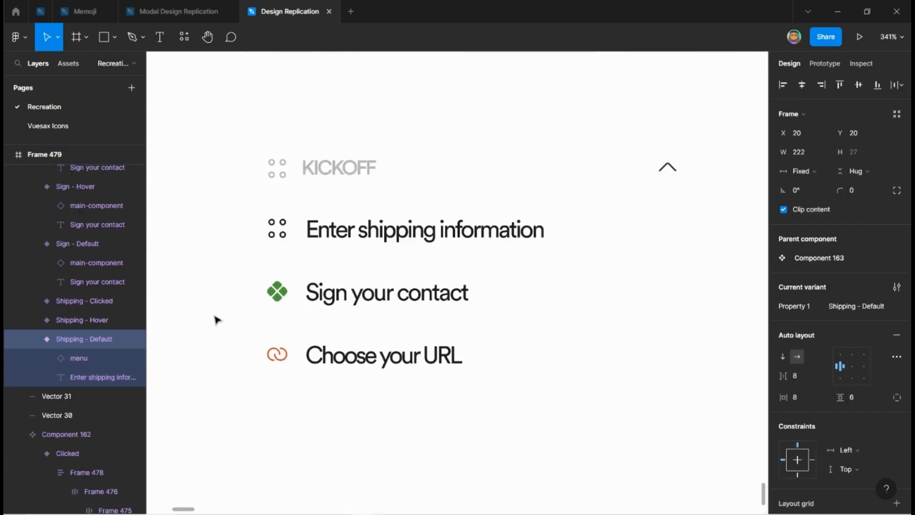
click(374, 230)
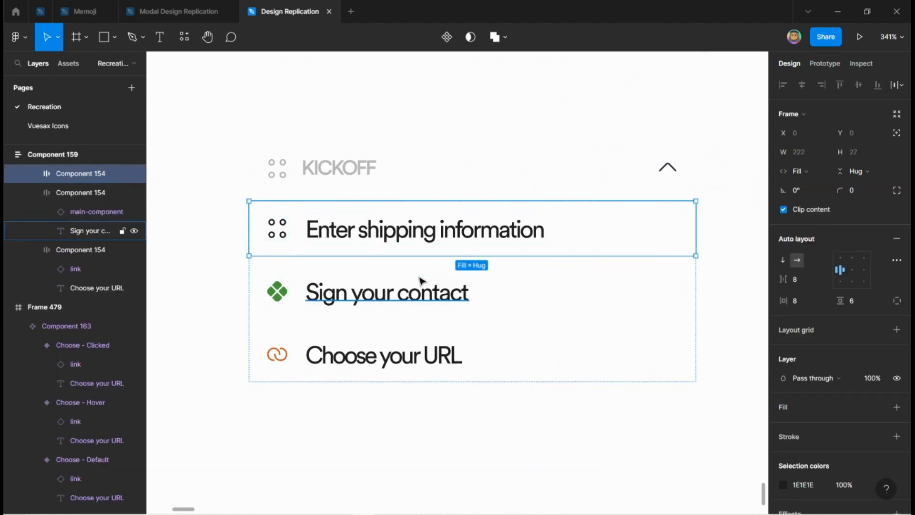
key(ctrl+shift+r)
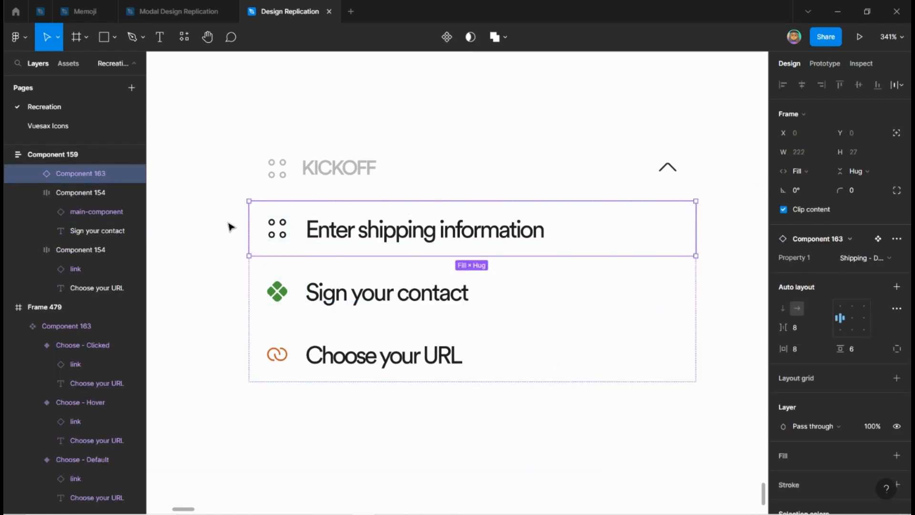
scroll(462, 357, down, 1)
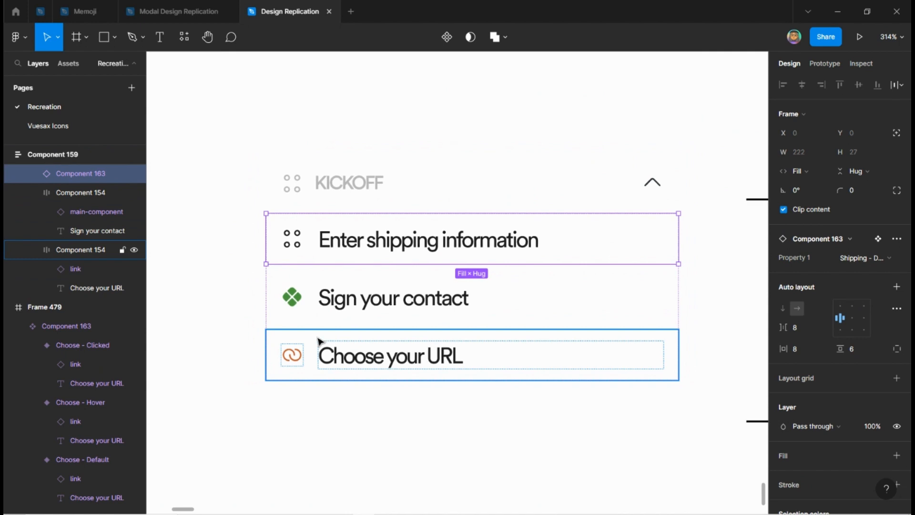
Delete the old "Sign your contact" and "Choose your URL" rows from the separate Kickoff list
click(332, 298)
shift+click(345, 353)
key(Delete)
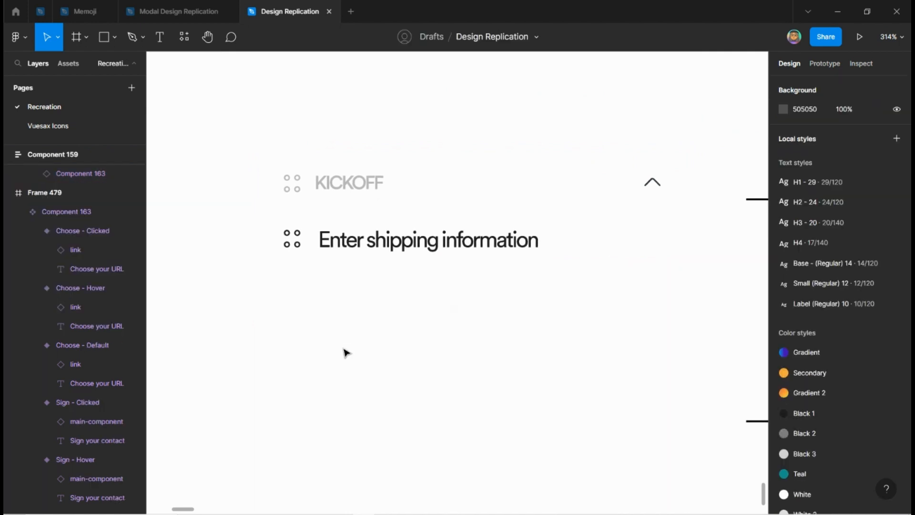
Duplicate the "Enter shipping information" instance twice within the Kickoff list
click(350, 196)
click(356, 247)
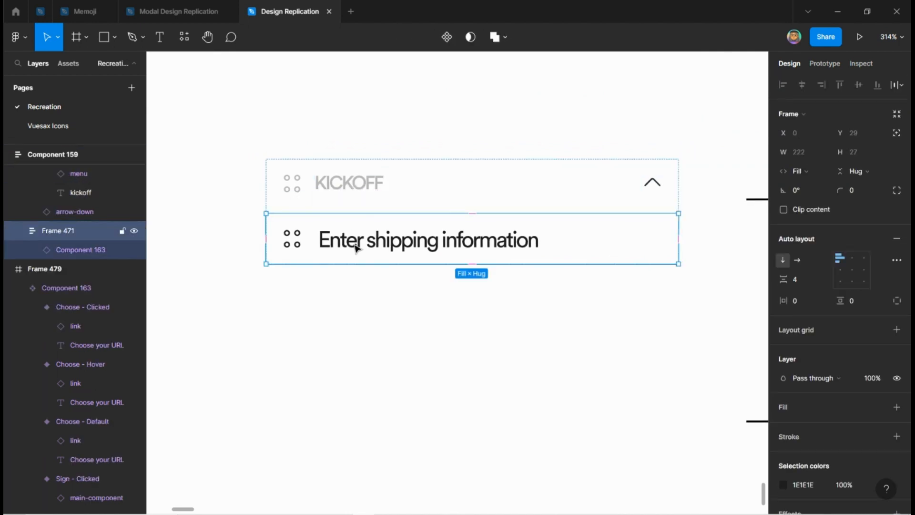
click(356, 247)
key(ctrl+d)
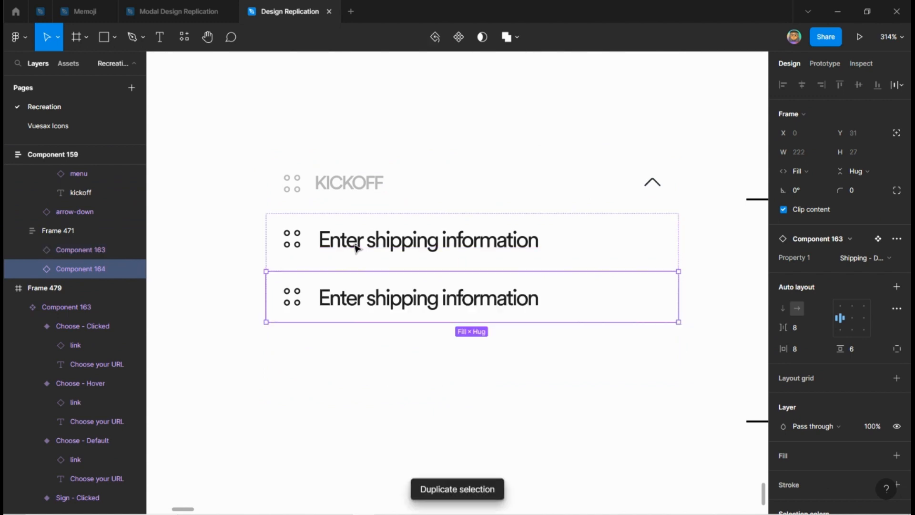
key(ctrl+d)
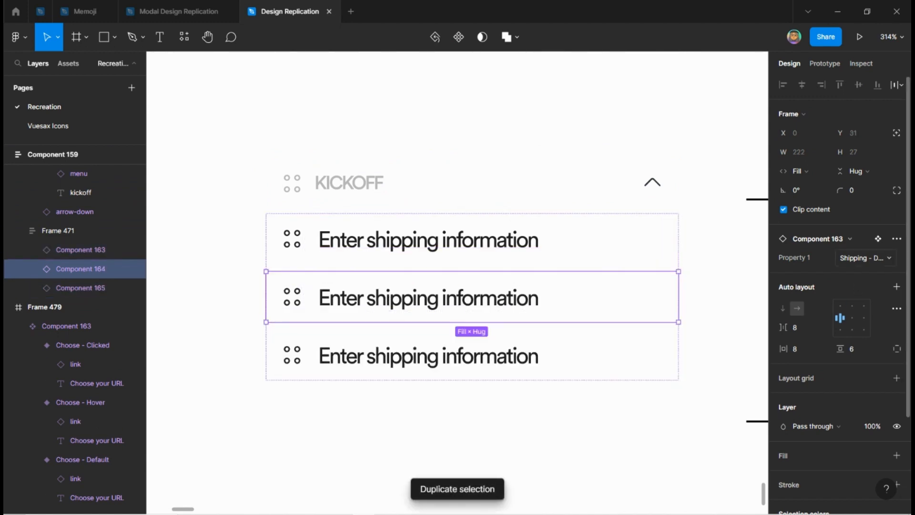
Set the second row of the Kickoff list to the Sign - Default variant and the third row to Choose - Default
click(854, 260)
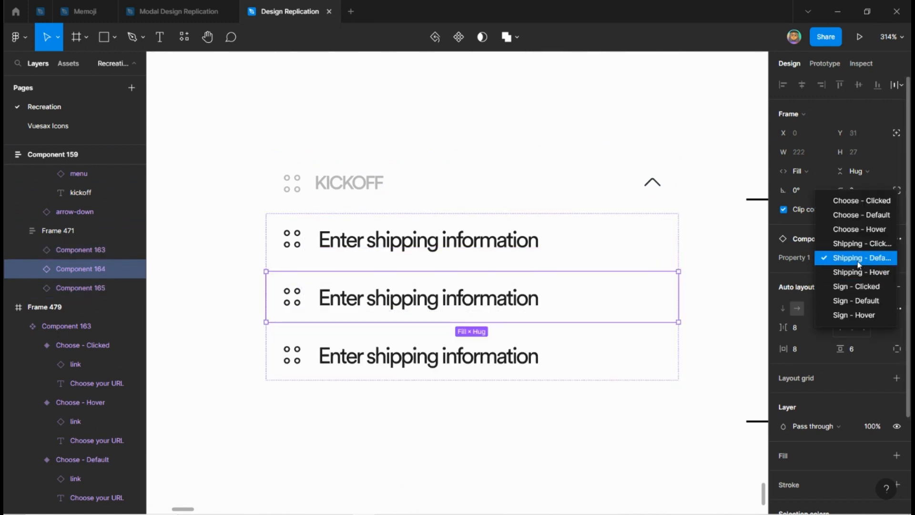
click(853, 308)
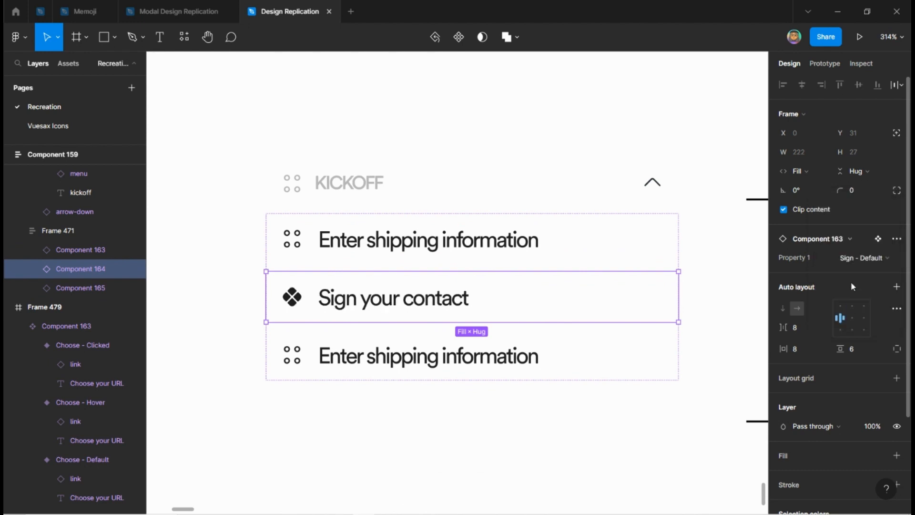
click(429, 343)
click(861, 258)
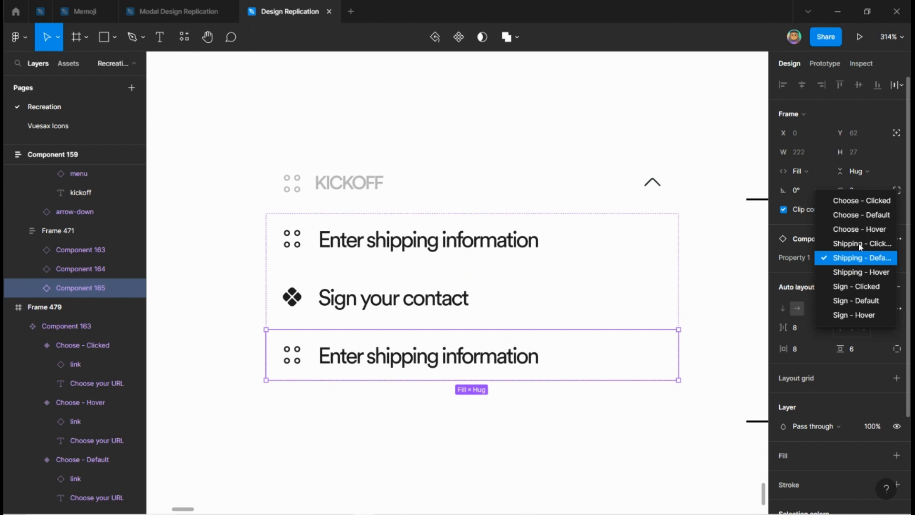
click(850, 215)
click(433, 433)
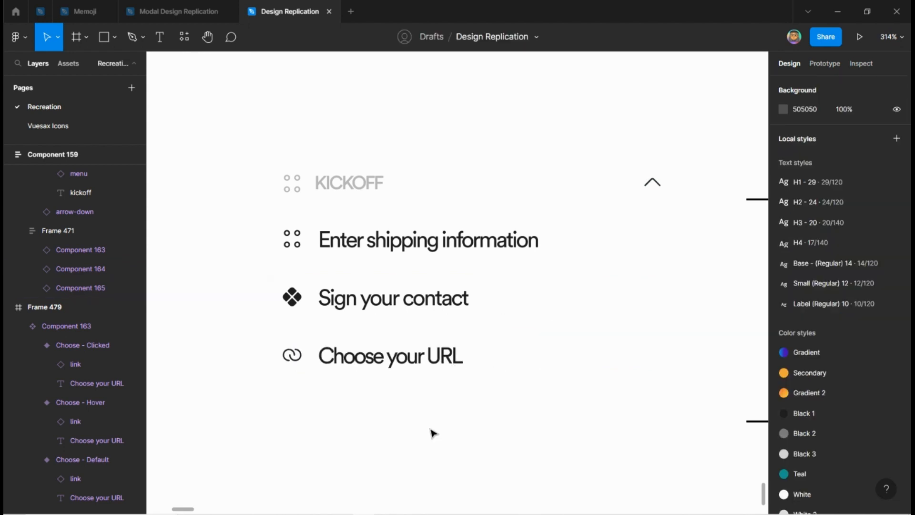
Reorder the Kickoff component set's variant property values so that Sign - Clicked comes directly after Sign - Hover
scroll(298, 396, down, 3)
scroll(297, 396, right, 5)
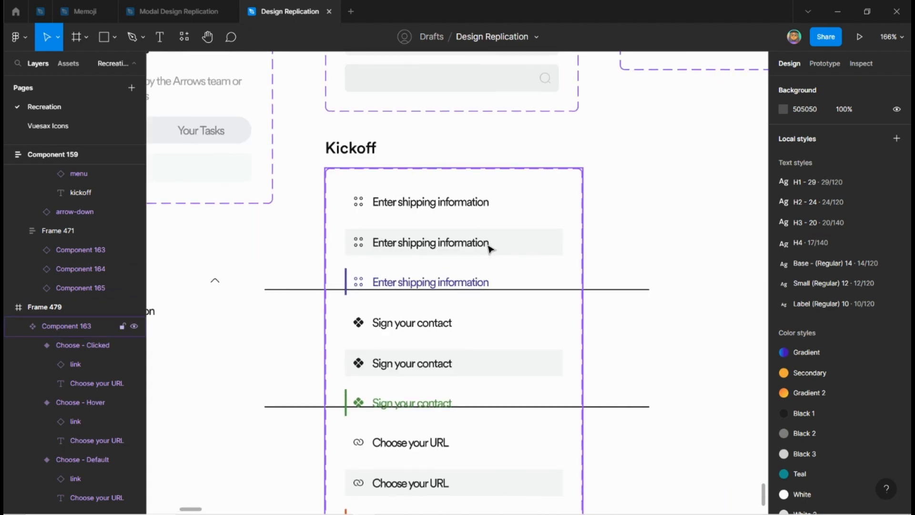
click(490, 248)
click(884, 268)
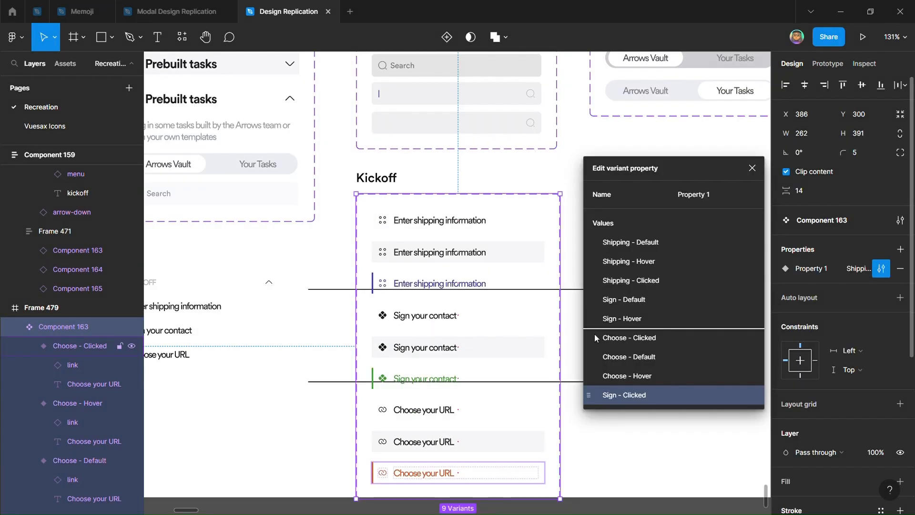
click(593, 333)
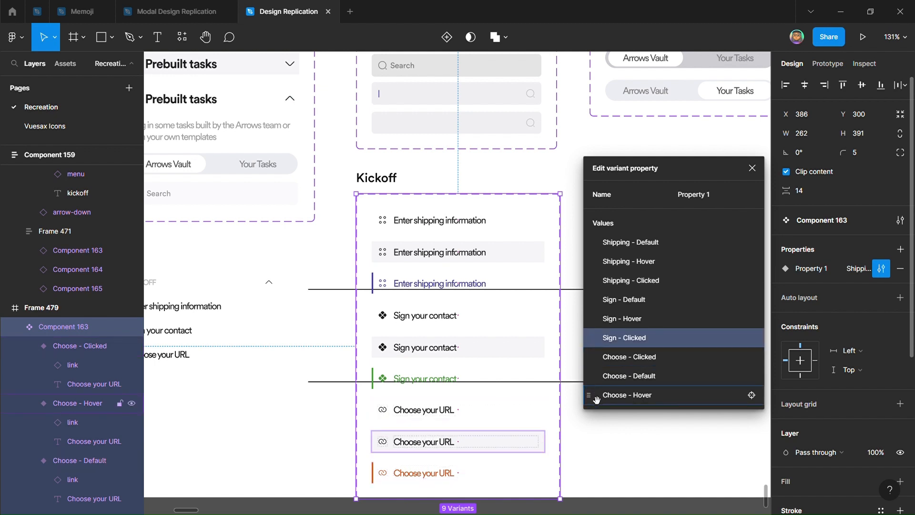
Rearrange the order of the Choose values in the variant property and close the property editor
drag(596, 399, 598, 358)
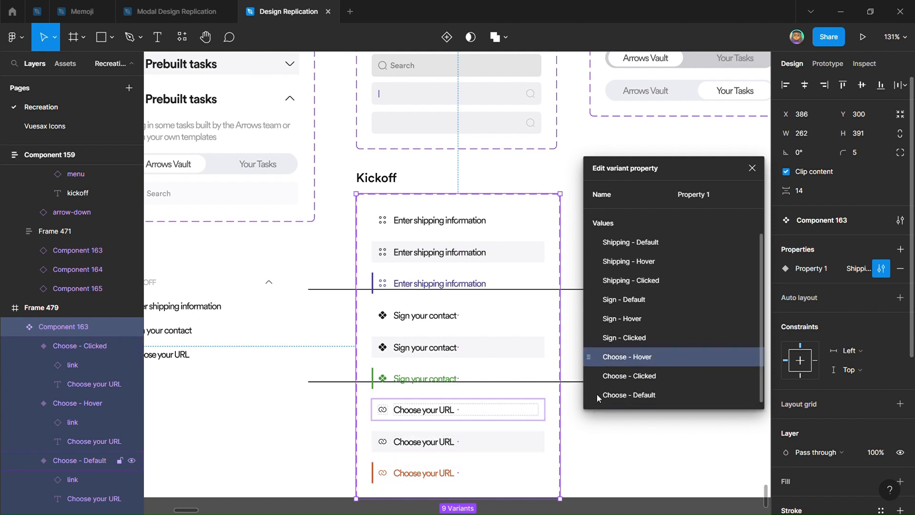
drag(597, 396, 594, 399)
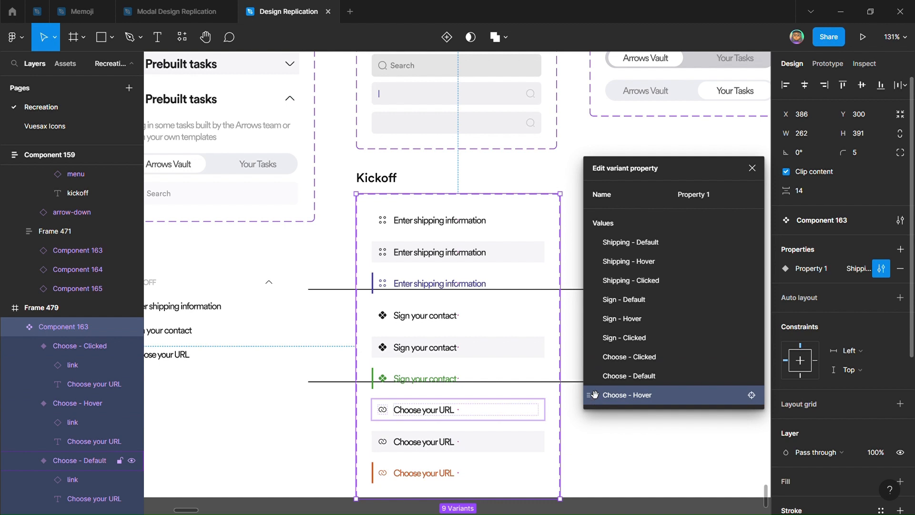
click(597, 362)
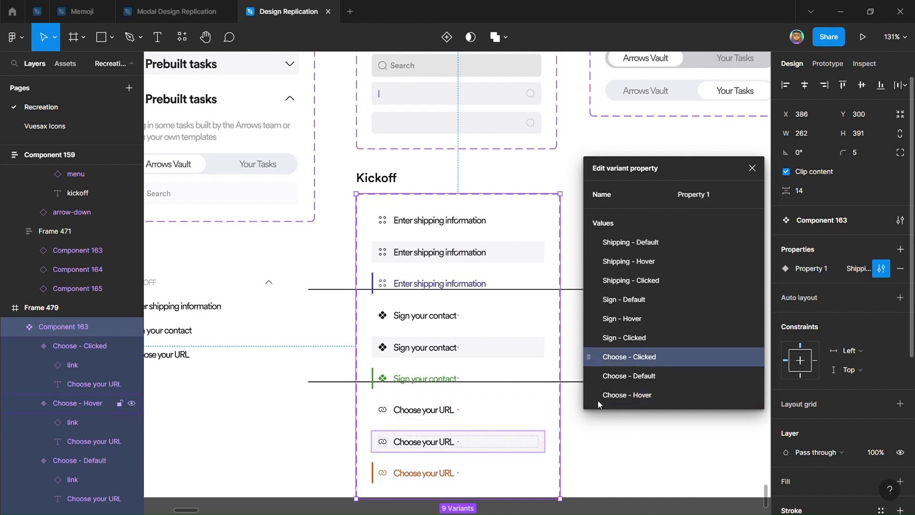
drag(598, 401, 597, 404)
click(752, 168)
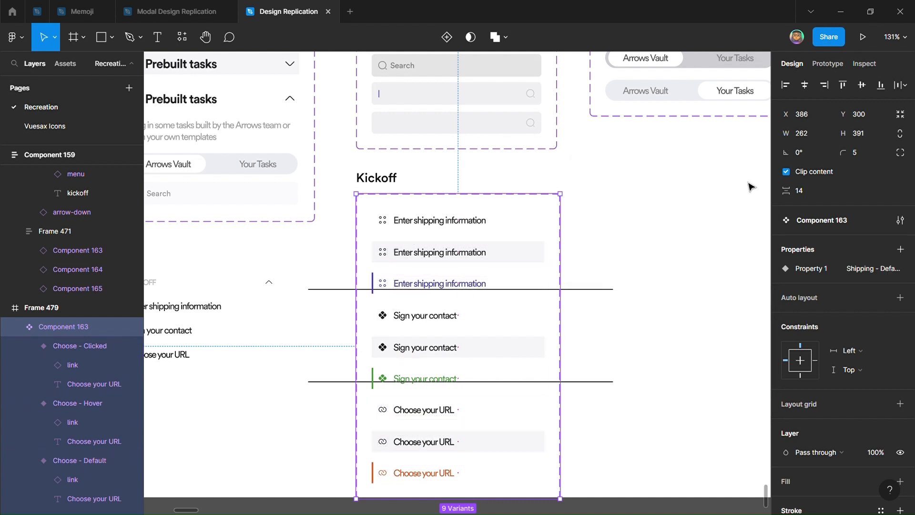
Delete the two stray horizontal lines crossing the Kickoff component set
scroll(682, 312, down, 2)
scroll(672, 352, down, 2)
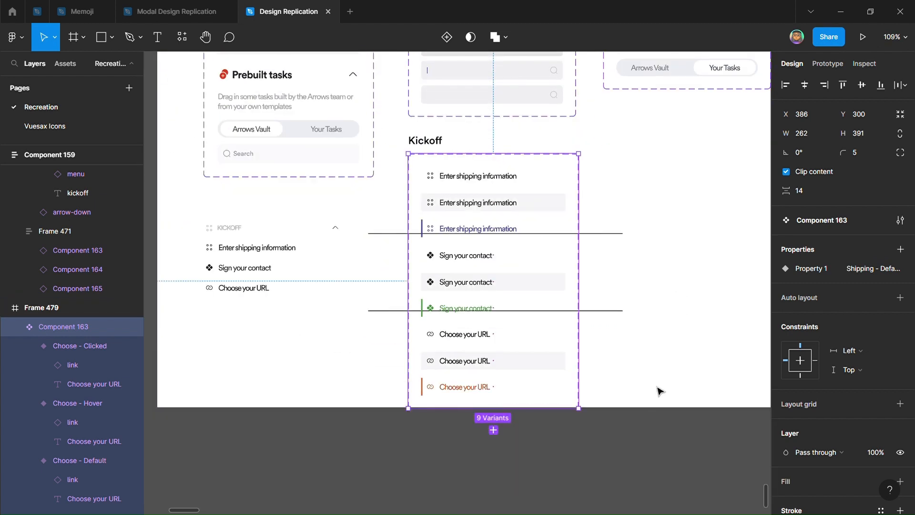
click(639, 447)
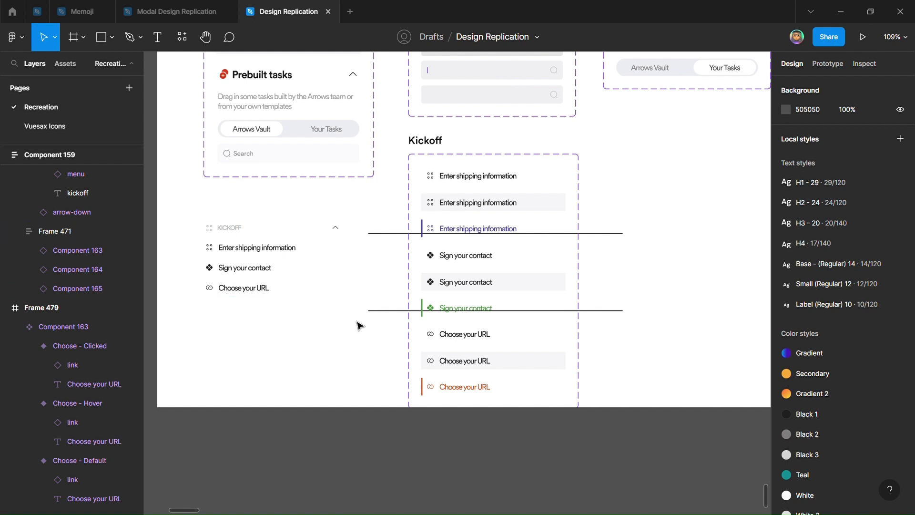
scroll(359, 324, left, 1)
drag(424, 215, 449, 324)
key(Delete)
scroll(272, 219, up, 2)
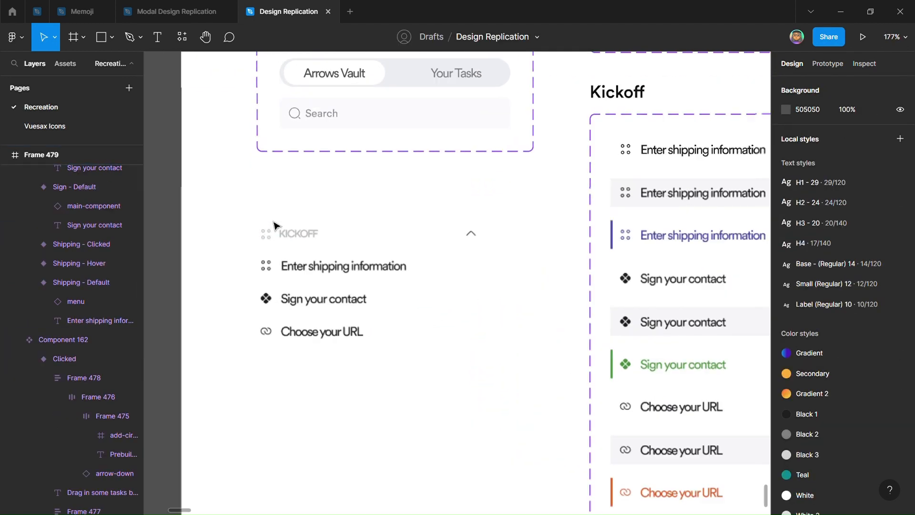
click(324, 238)
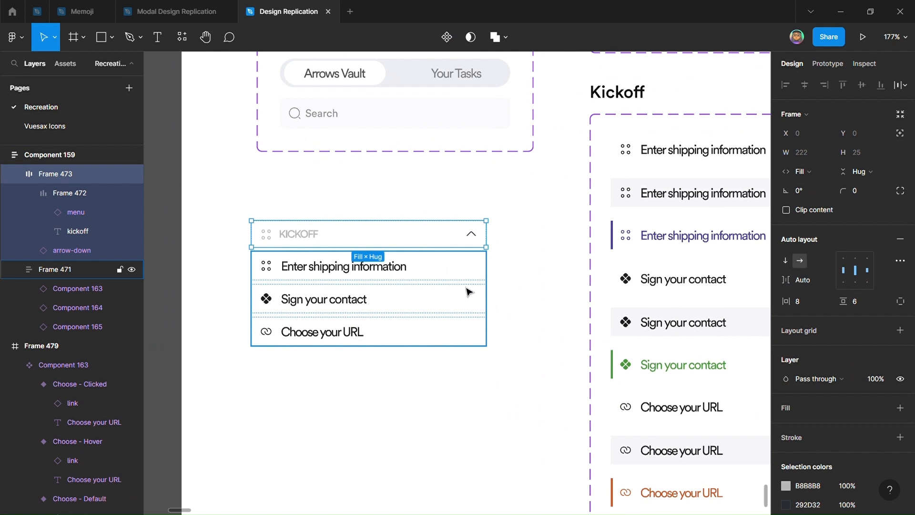
click(453, 138)
click(376, 187)
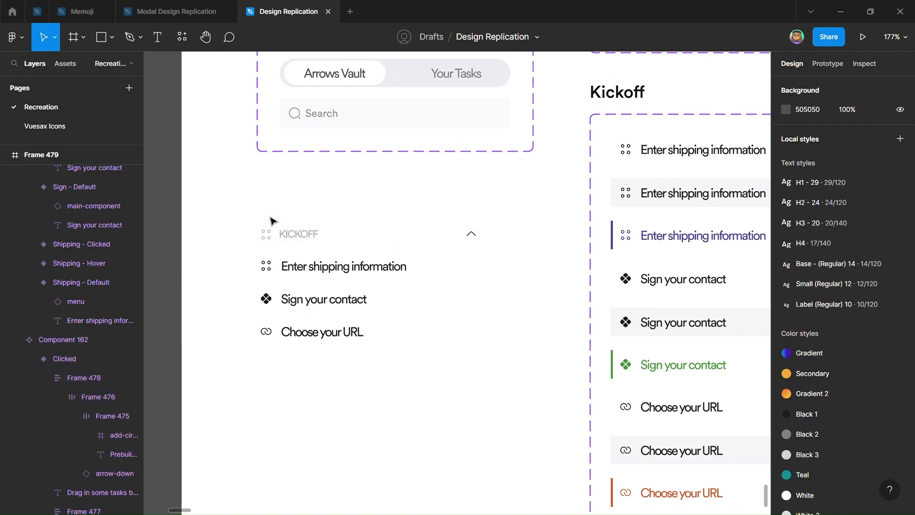
click(296, 235)
Copy the "Kickoff" heading of the component set to just above the separate Kickoff list
scroll(335, 300, down, 2)
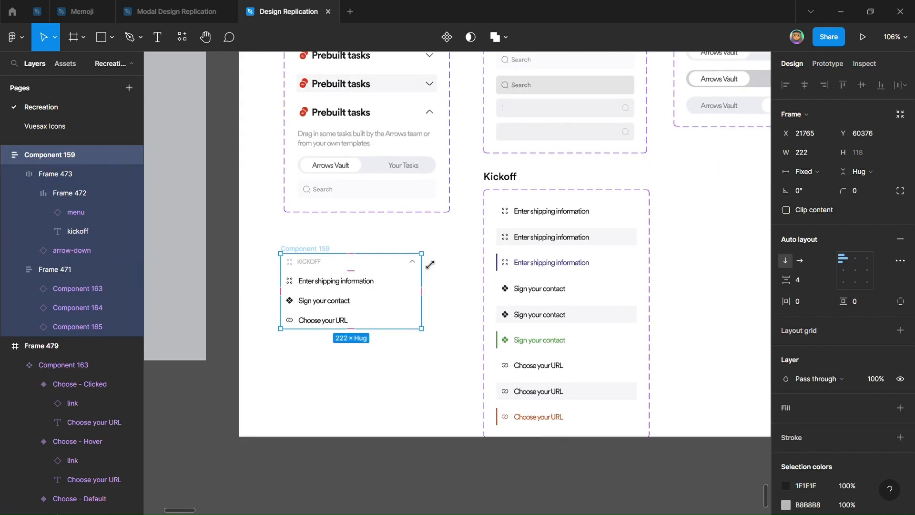
scroll(424, 265, up, 1)
click(488, 190)
drag(498, 191, 297, 263)
click(300, 260)
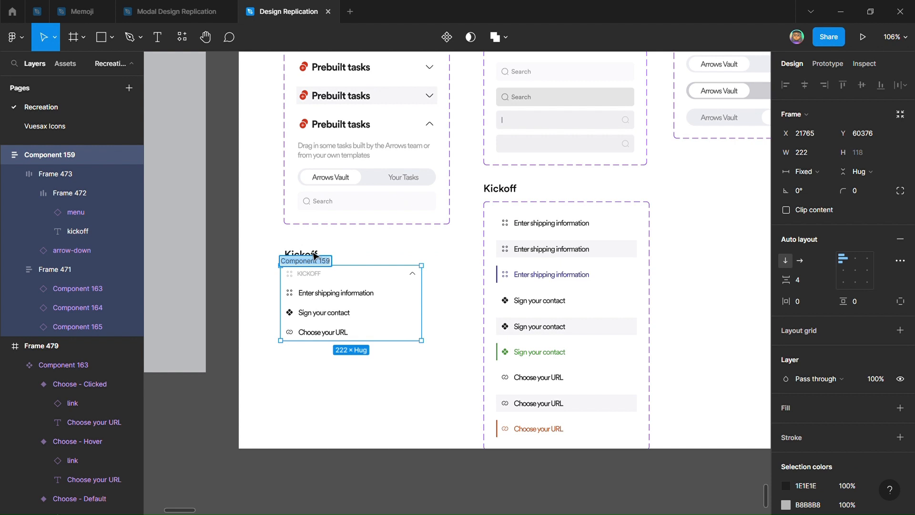
Change the text of the copied heading above the Kickoff list to "Kickoff 1"
scroll(319, 256, up, 3)
click(311, 256)
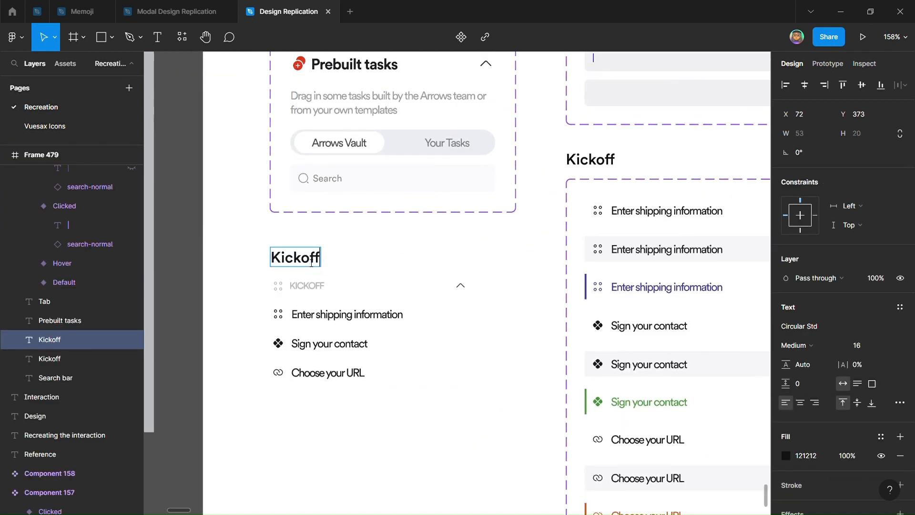
text(1)
key(Escape)
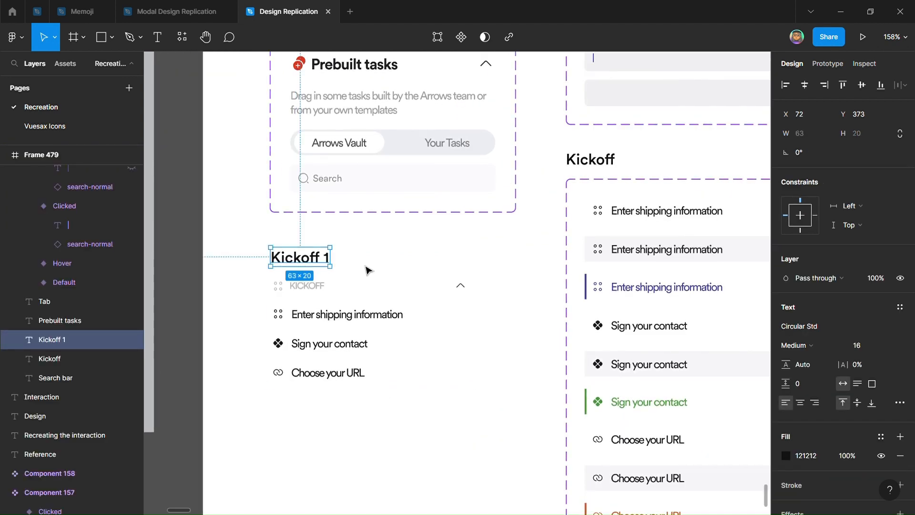
Rename the whole Kickoff list frame as "Default" and collapse its nested Frame 472 layer
scroll(372, 286, up, 2)
click(343, 299)
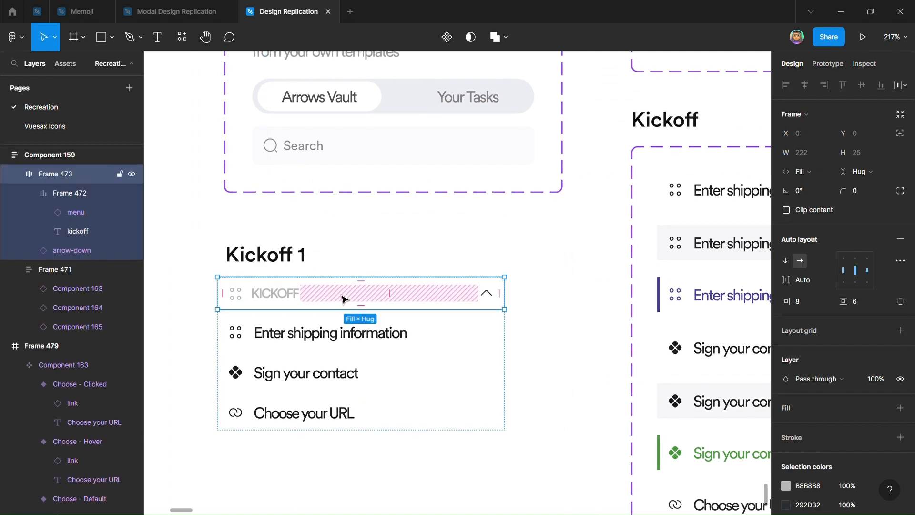
key(Escape)
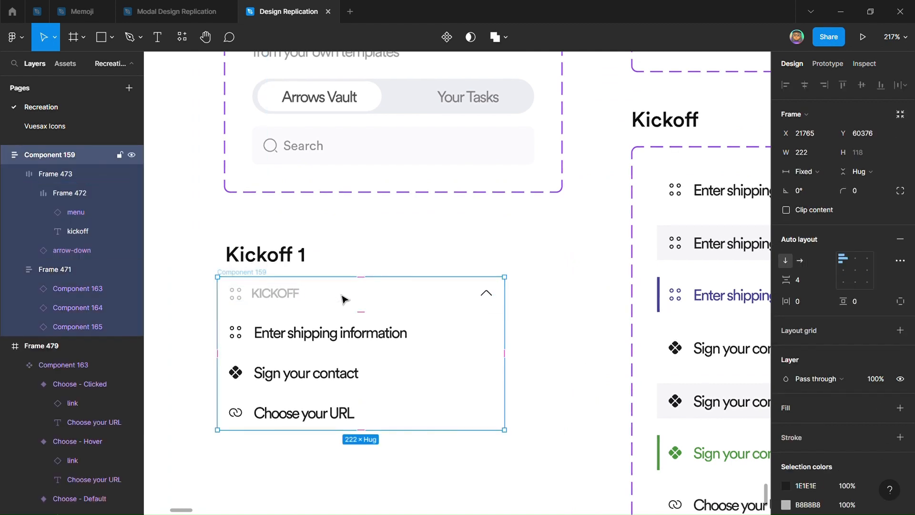
key(ctrl+r)
text(Default)
key(Return)
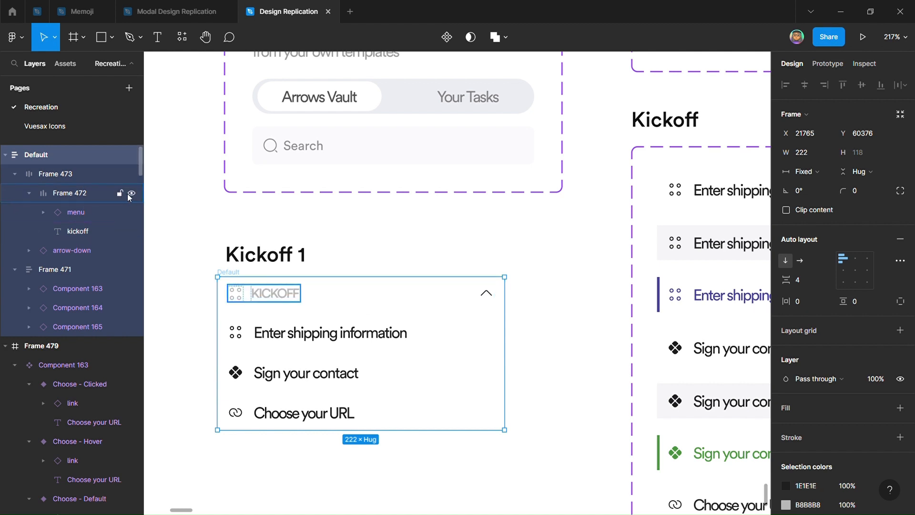
click(29, 193)
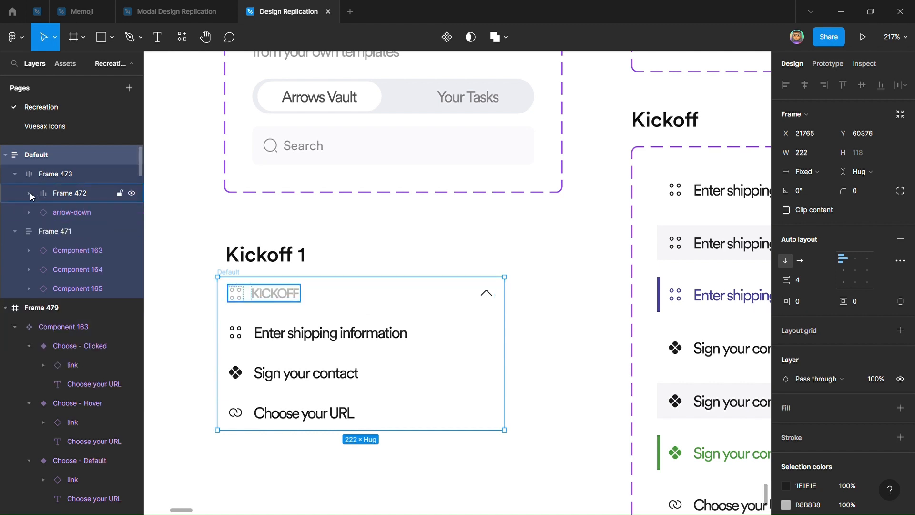
Collapse Frame 473 and Frame 471 inside the Default frame, and hide Frame 471 with its three list rows
click(13, 175)
click(15, 193)
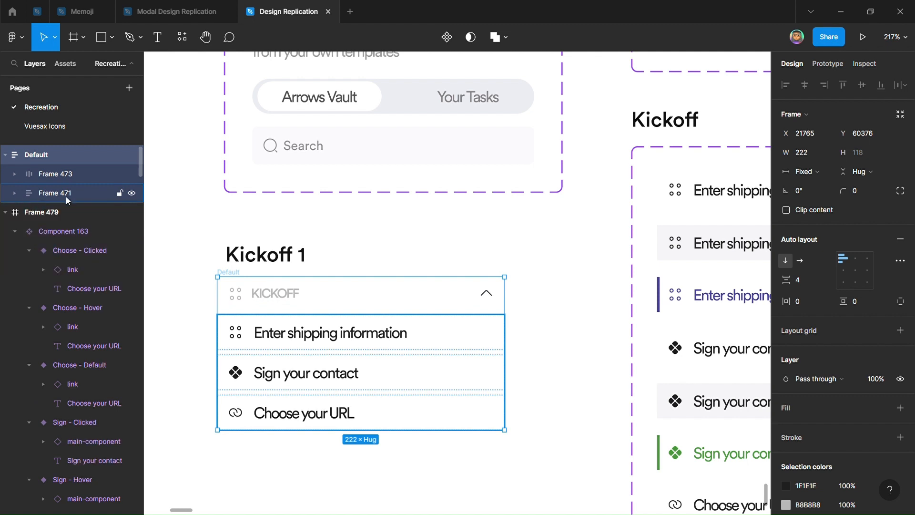
click(132, 196)
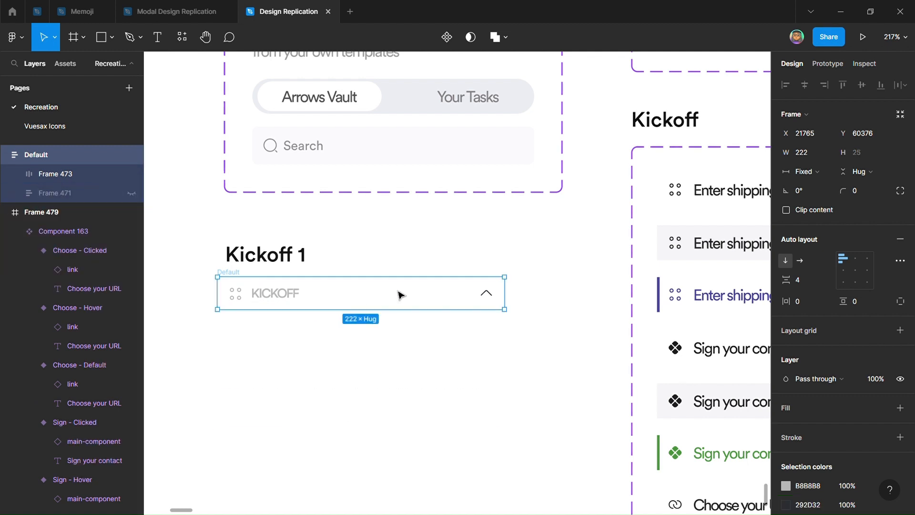
click(573, 288)
Duplicate the Default Kickoff row directly below itself and rename the copy as "Hoer"
click(284, 290)
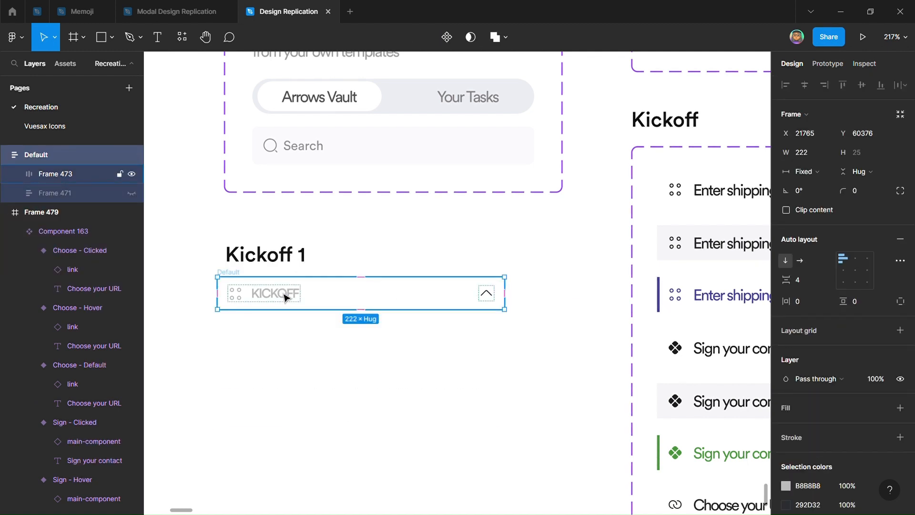
drag(285, 298, 290, 351)
key(ctrl+r)
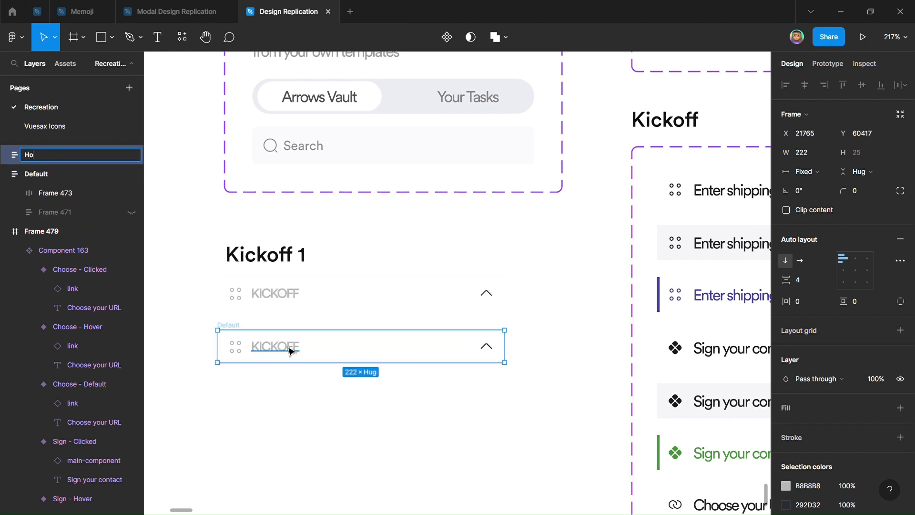
key(Return)
Duplicate the Hoer row directly below itself and rename the copy as "Clicked"
drag(305, 358, 302, 408)
key(ctrl+r)
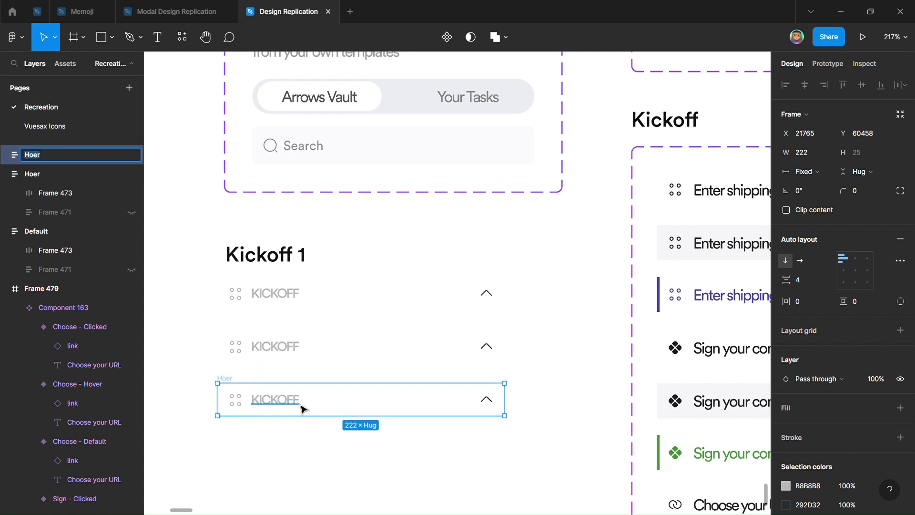
text(Clicked)
key(Return)
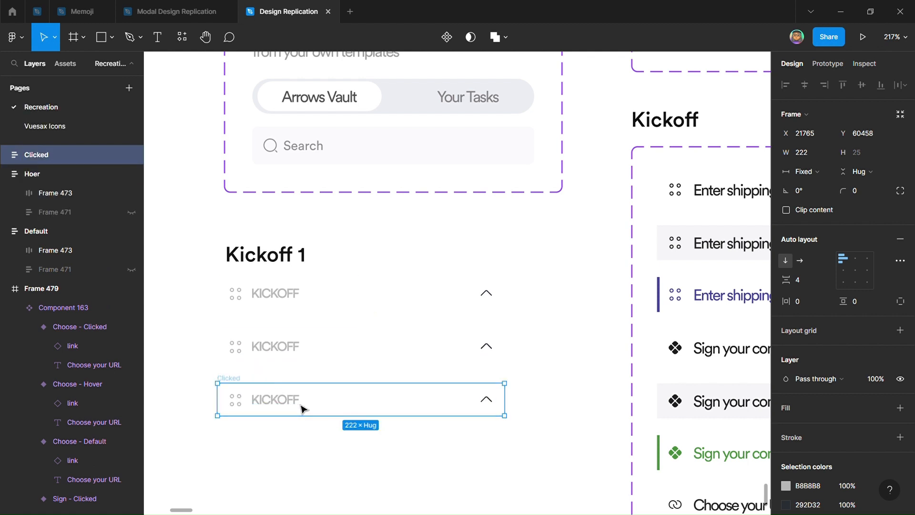
click(548, 390)
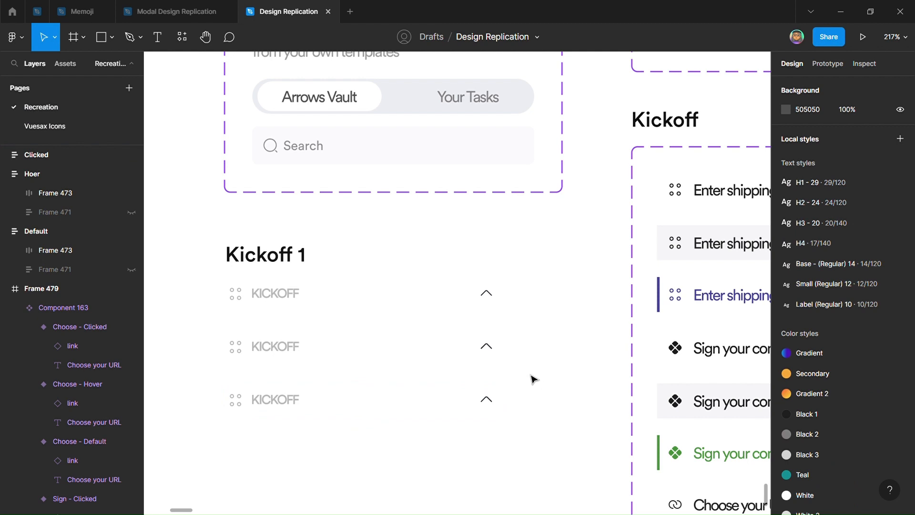
Flip the arrow icons in the Hoer and Default rows vertically so that both point down
ctrl+click(286, 348)
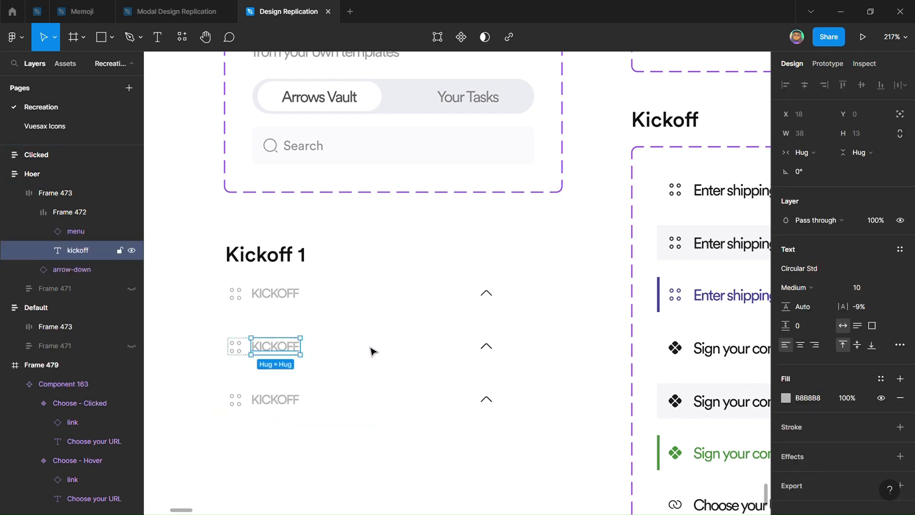
click(488, 353)
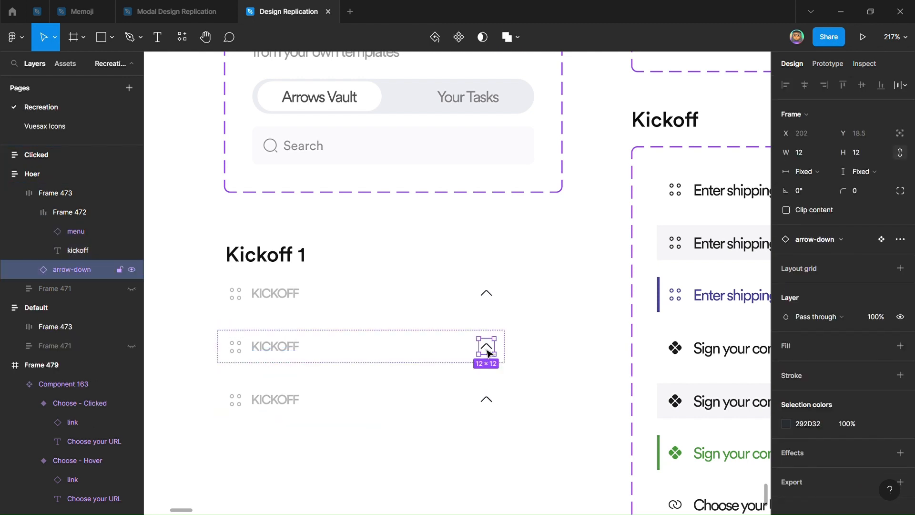
key(shift+v)
scroll(304, 292, up, 1)
ctrl+click(291, 298)
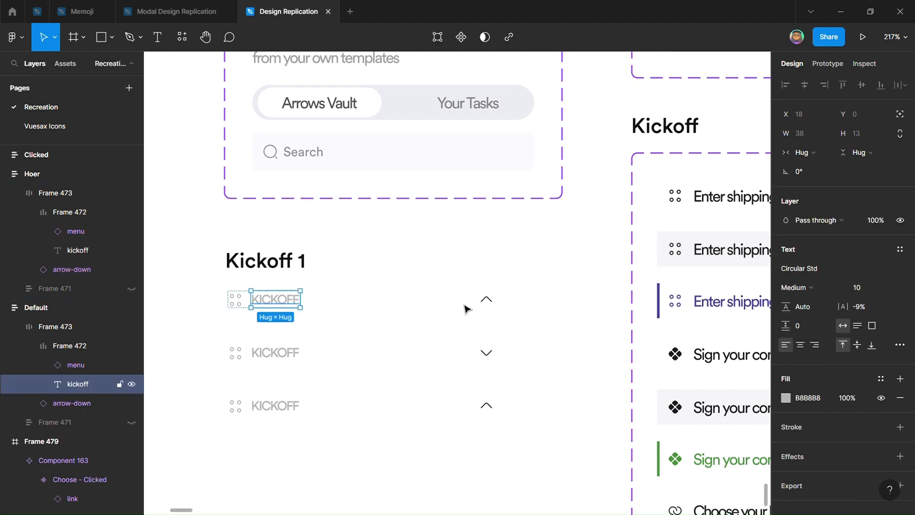
click(494, 304)
key(shift+v)
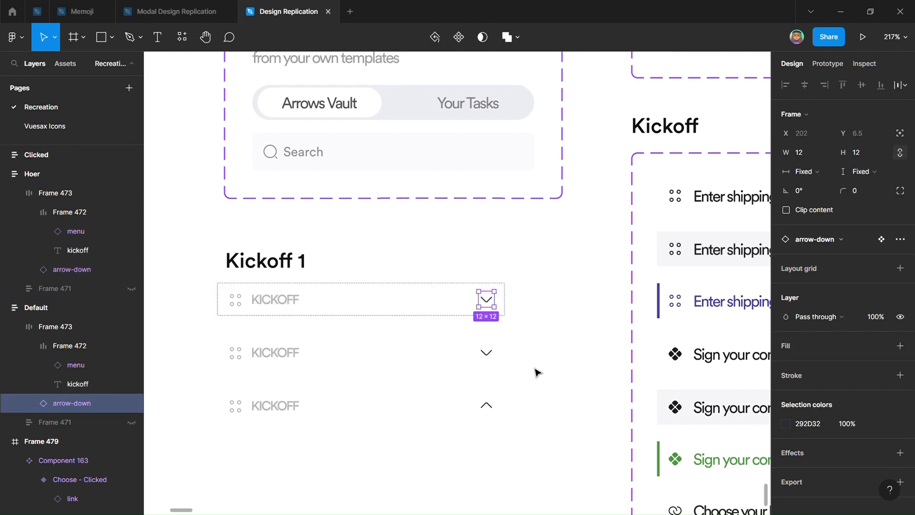
click(543, 389)
Unhide Frame 471 inside the Clicked frame to show its three list rows
click(340, 407)
scroll(347, 353, down, 5)
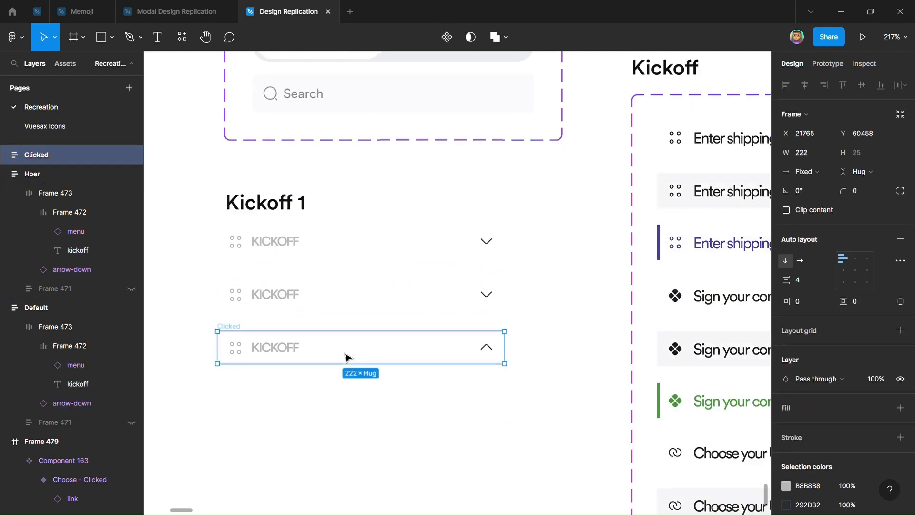
click(6, 154)
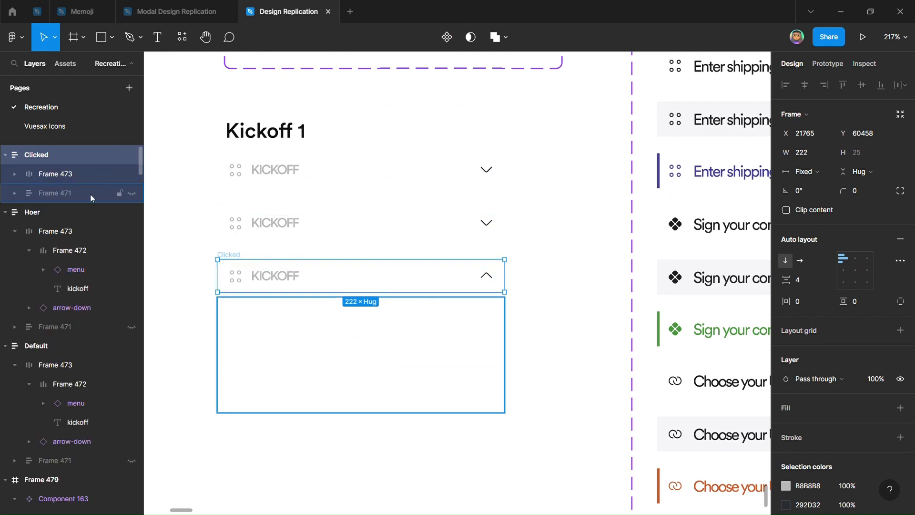
click(132, 195)
click(530, 336)
scroll(530, 338, down, 2)
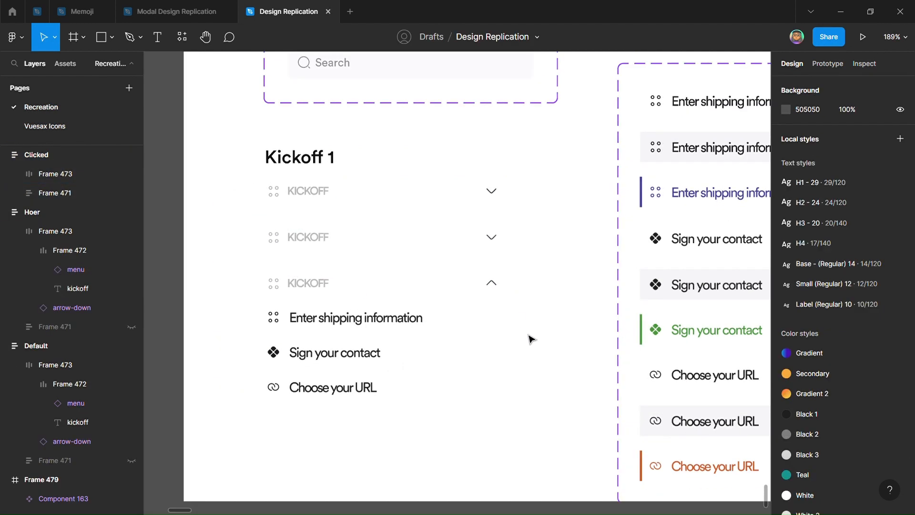
Try a 9E9E9E fill on the Hoer row and undo the colour change
click(359, 241)
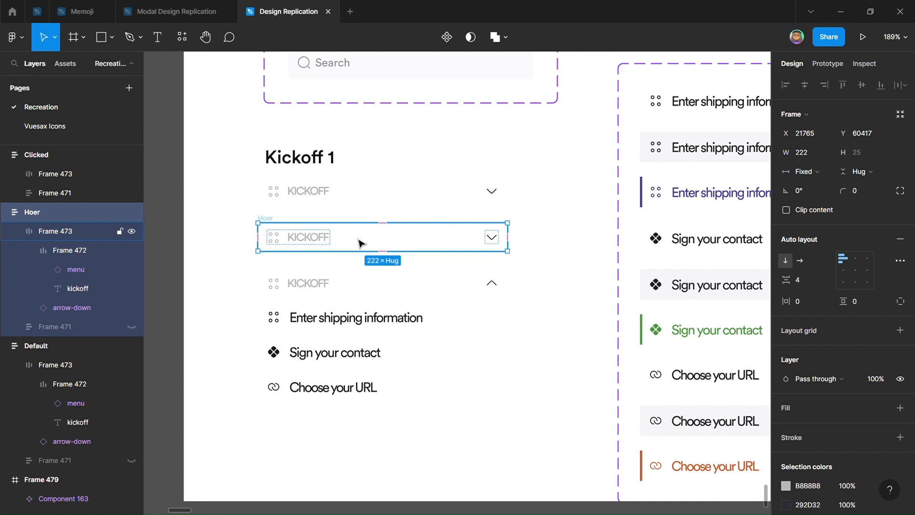
scroll(848, 381, down, 2)
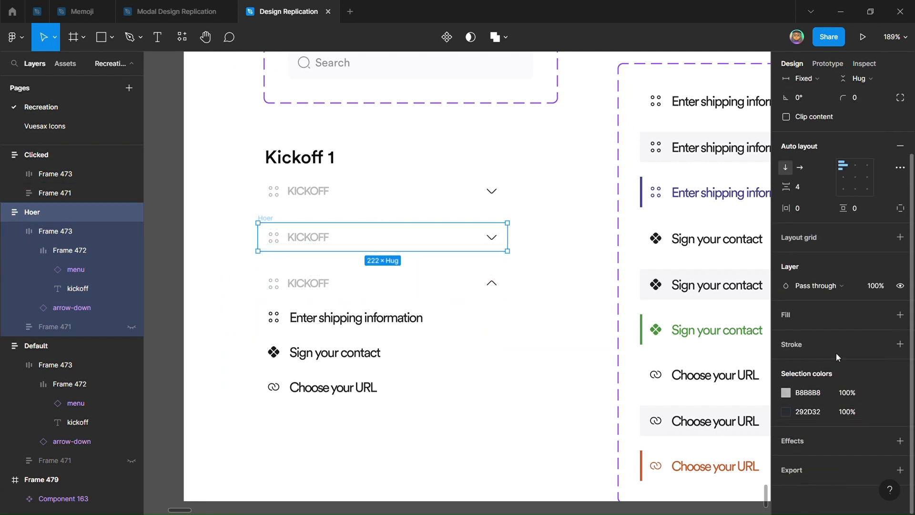
click(834, 320)
click(819, 336)
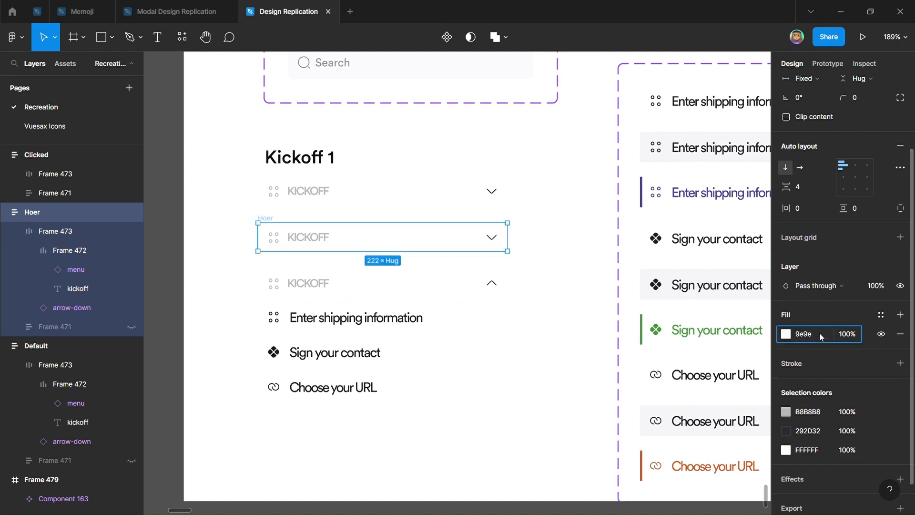
key(Return)
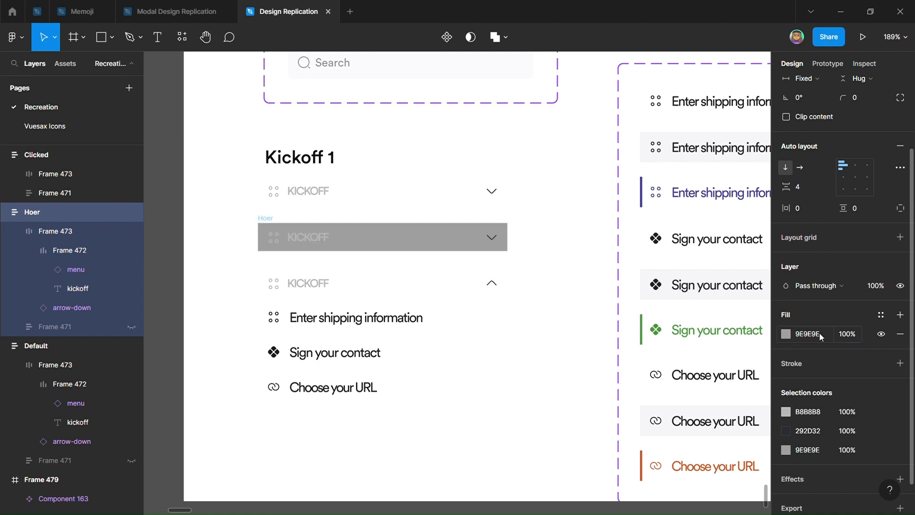
key(ctrl+z)
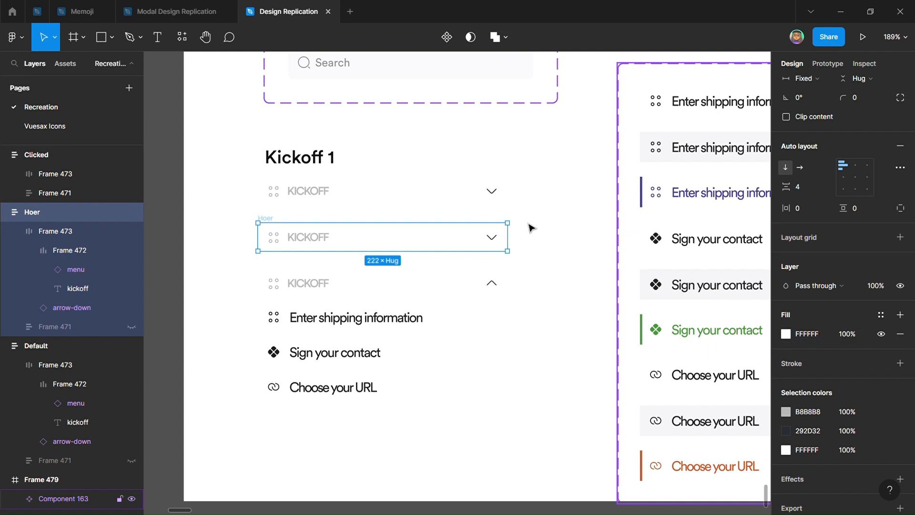
Try the F5F5F7 background sampled from the shaded "Sign your contact" row as the Hoer row's fill, and remove the fill
scroll(298, 235, up, 3)
scroll(228, 241, down, 3)
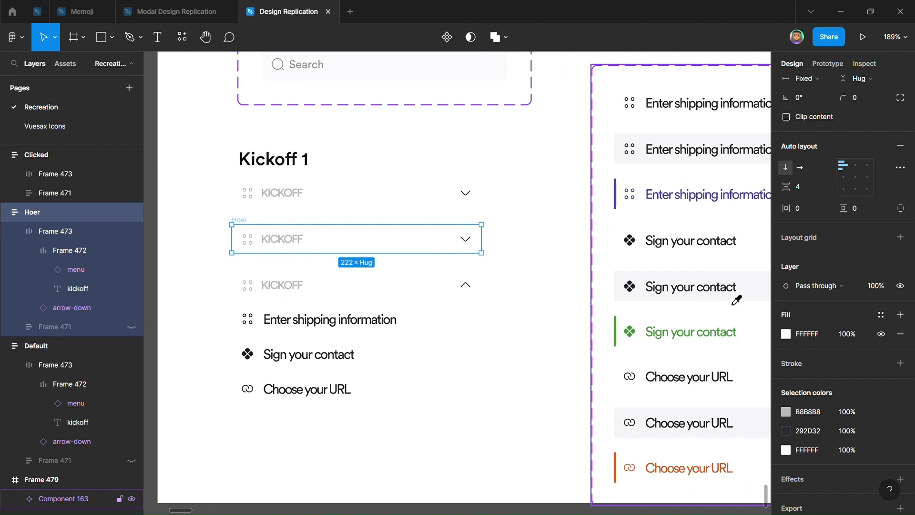
click(748, 289)
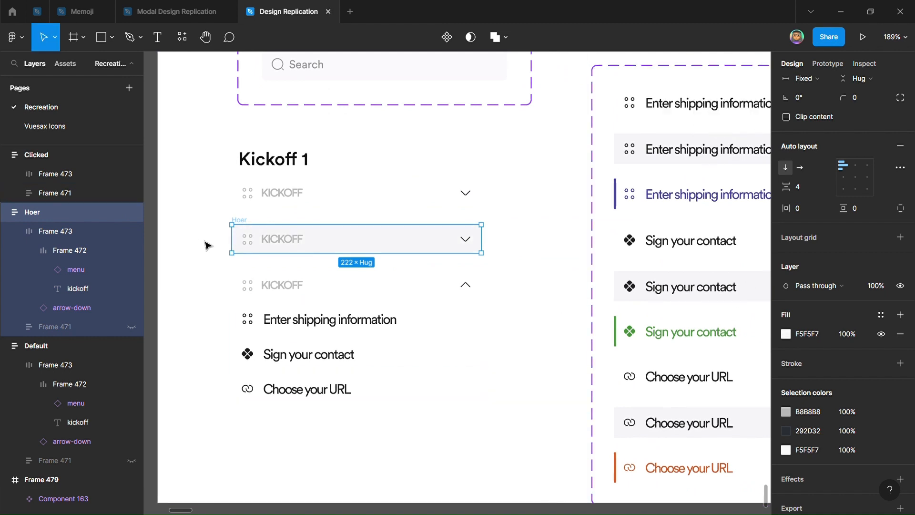
scroll(233, 240, up, 5)
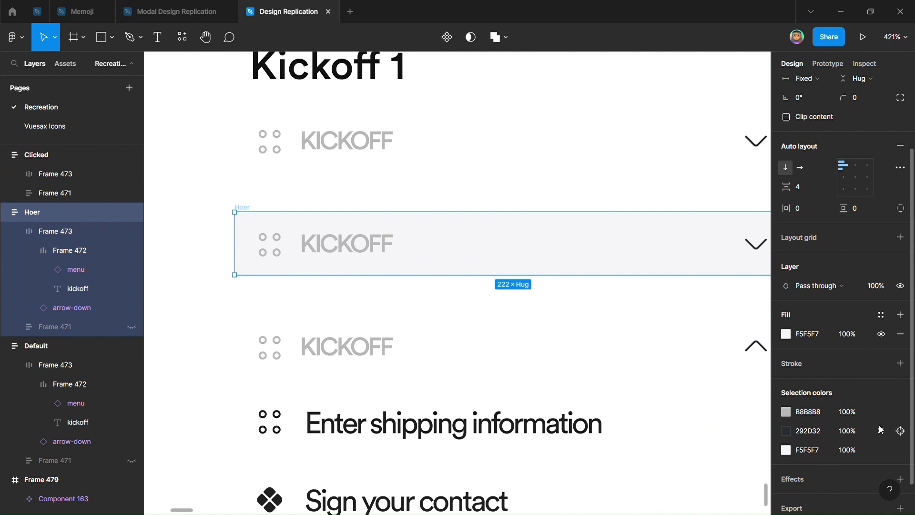
click(896, 338)
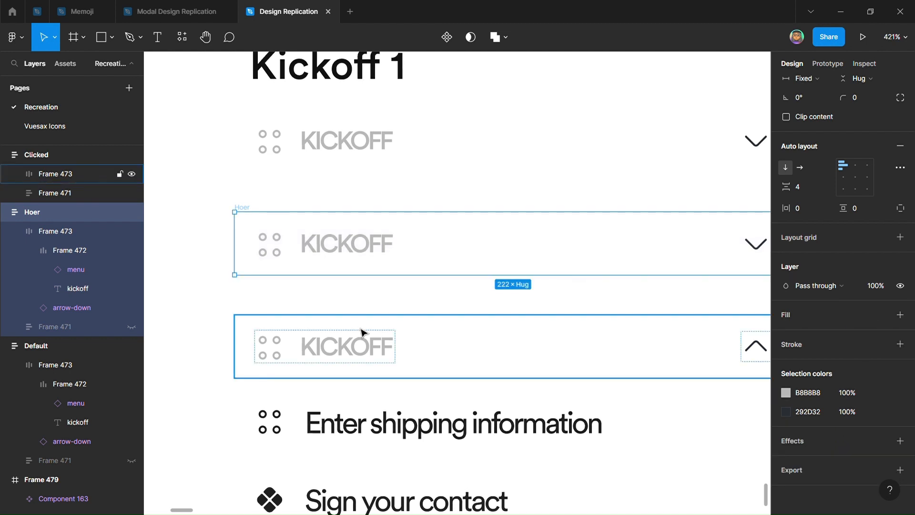
Try recolouring the Hoer row's grey B8B8B8 icon and text to 292D32, and undo it
scroll(235, 305, down, 2)
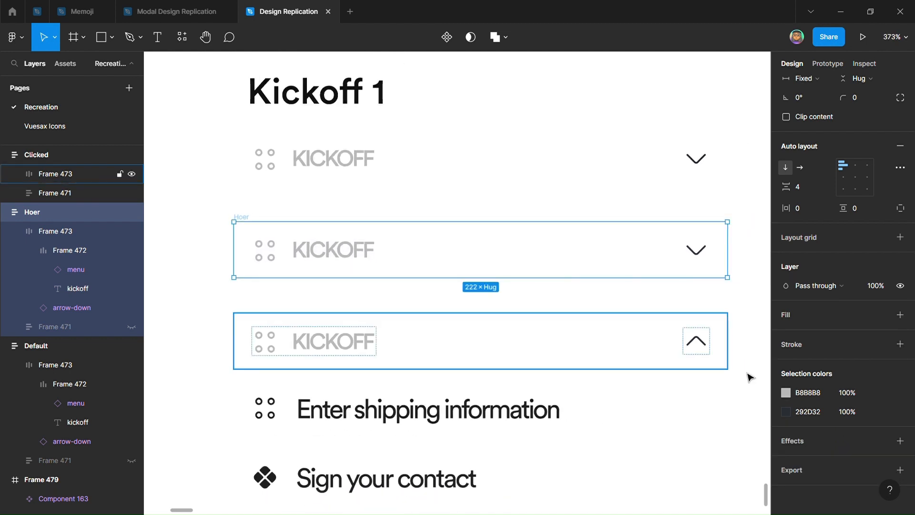
click(825, 414)
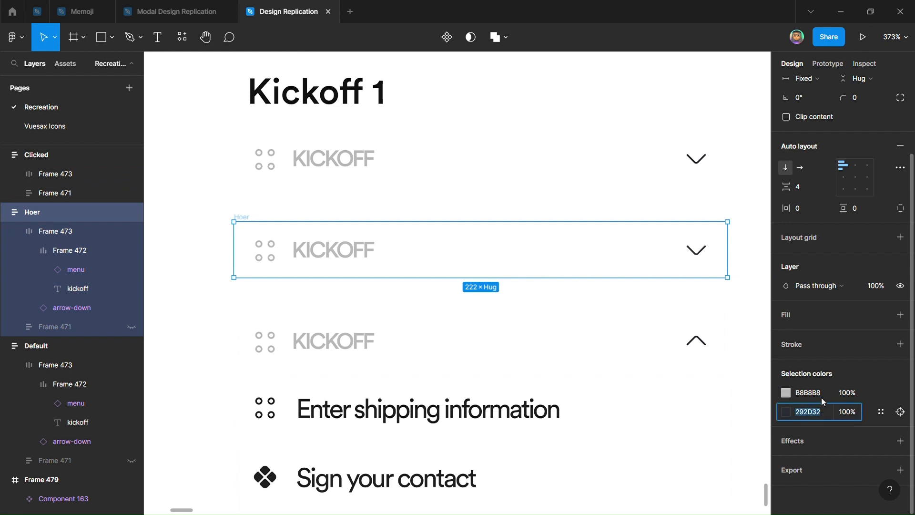
click(823, 392)
text(292D32)
key(Return)
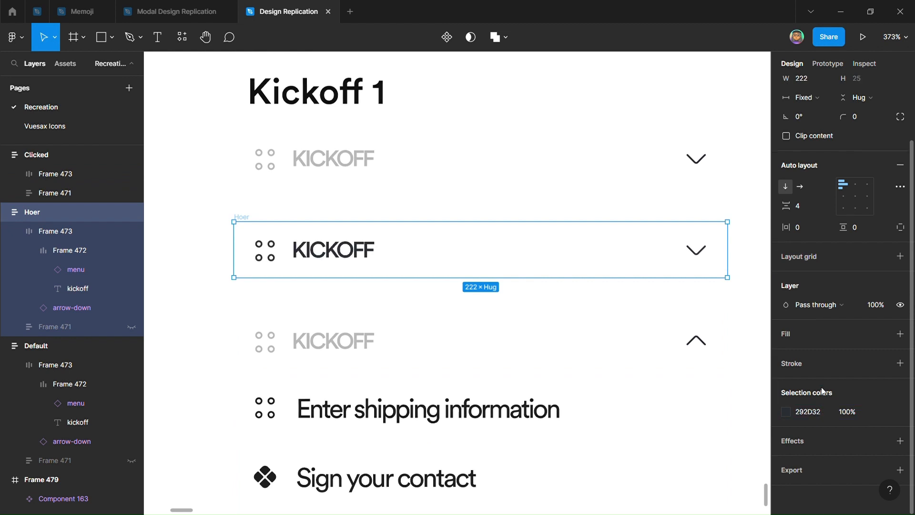
key(ctrl+z)
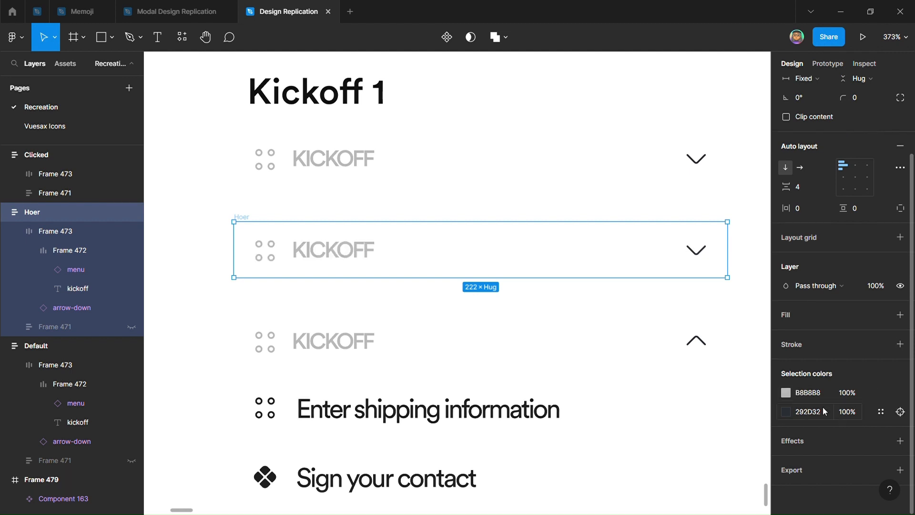
Recolour the Hoer row's dark 292D32 arrow to the B8B8B8 grey of its label
click(824, 395)
key(ctrl+c)
click(827, 411)
key(ctrl+v)
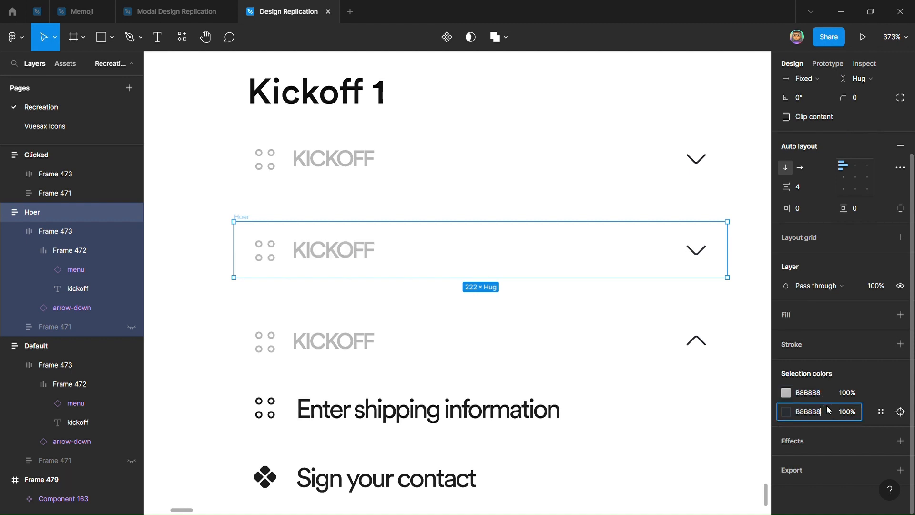
key(Return)
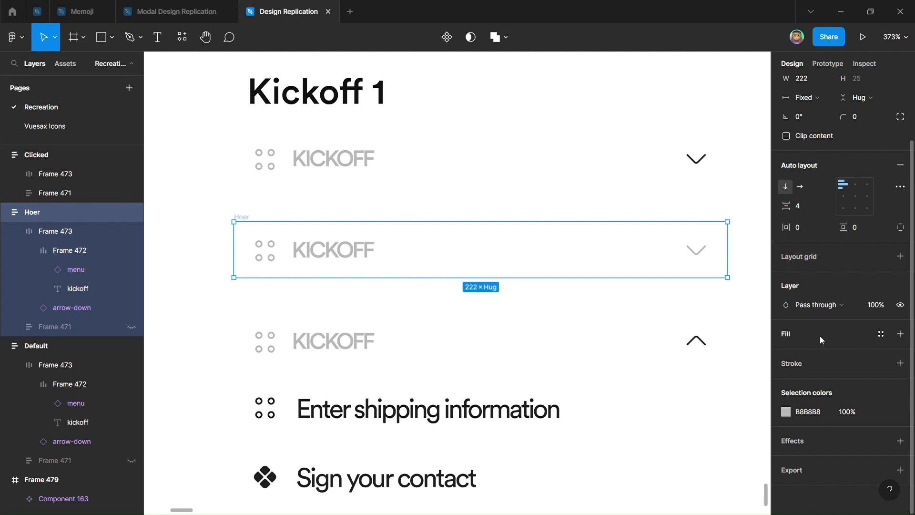
Add a fill to the Hoer row and set it to F5F5F7, sampled from the component set beside it
click(821, 340)
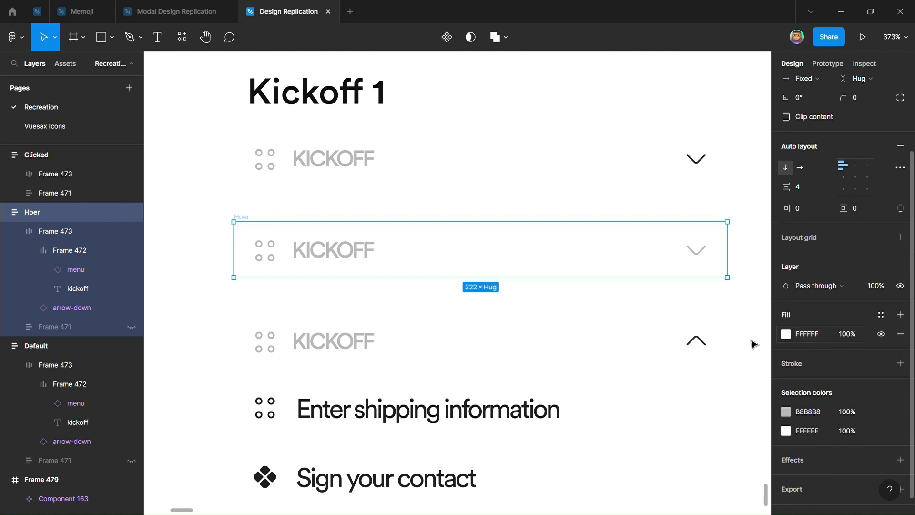
ctrl+scroll(292, 357, down, 3)
scroll(578, 371, right, 5)
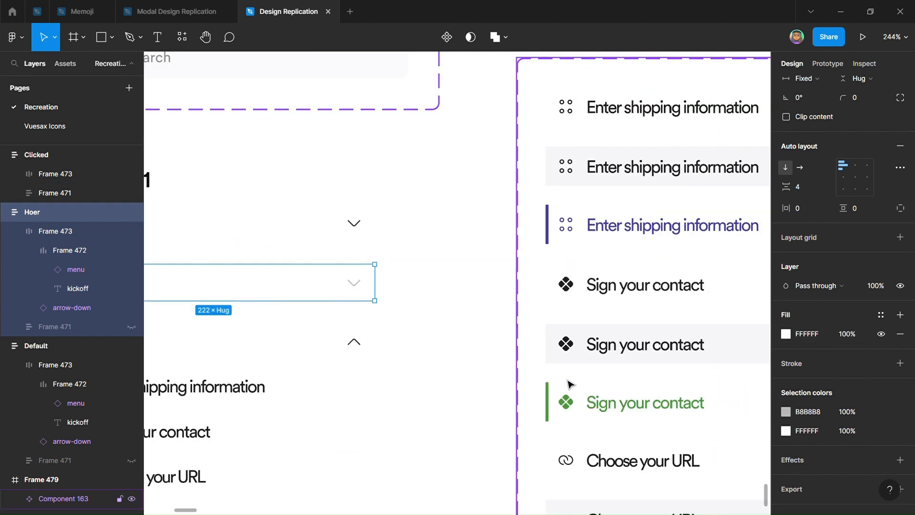
click(786, 334)
click(645, 382)
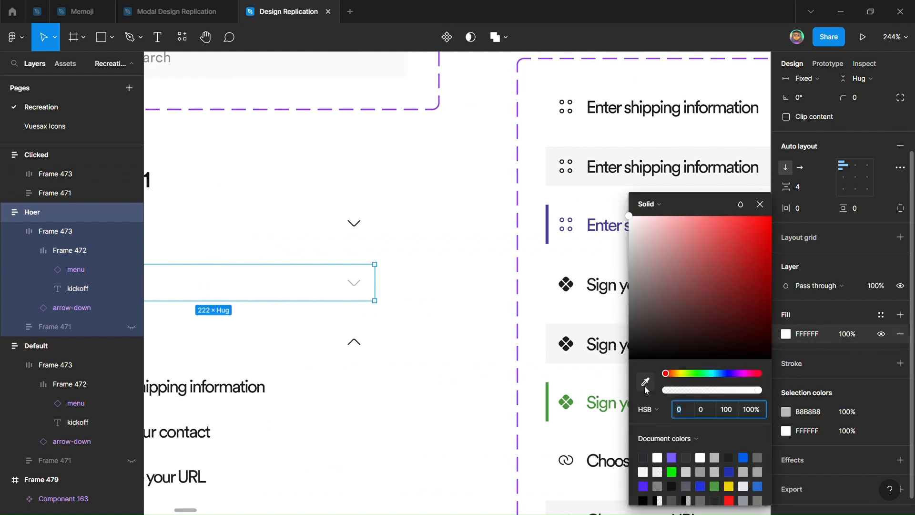
click(713, 110)
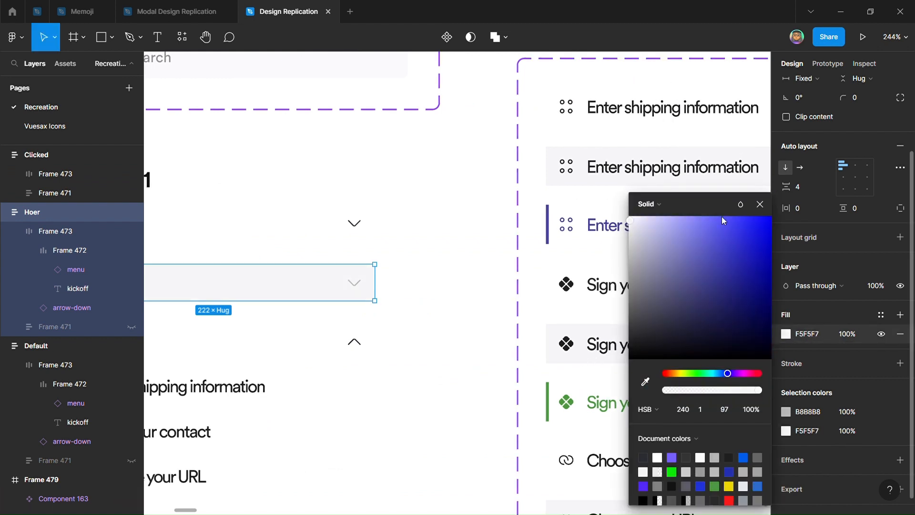
click(759, 204)
scroll(578, 302, left, 8)
scroll(582, 309, right, 3)
scroll(574, 335, down, 3)
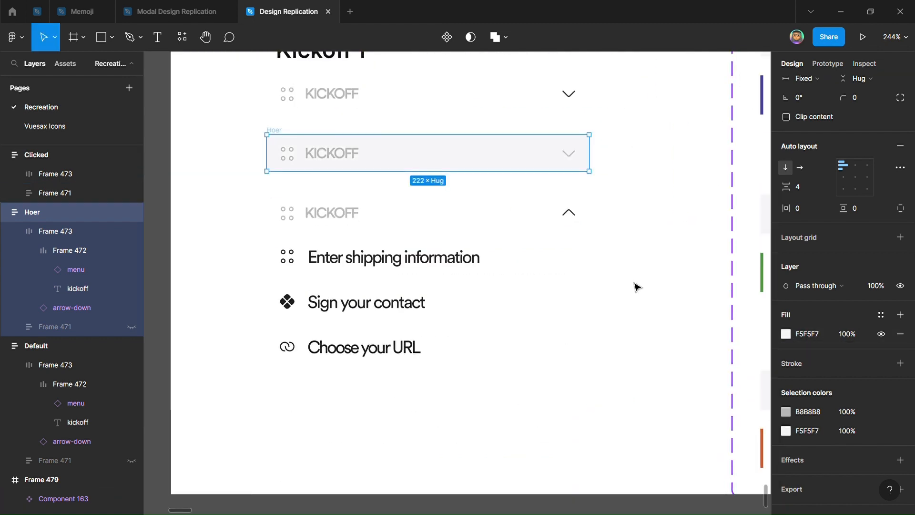
click(633, 283)
scroll(429, 349, down, 3)
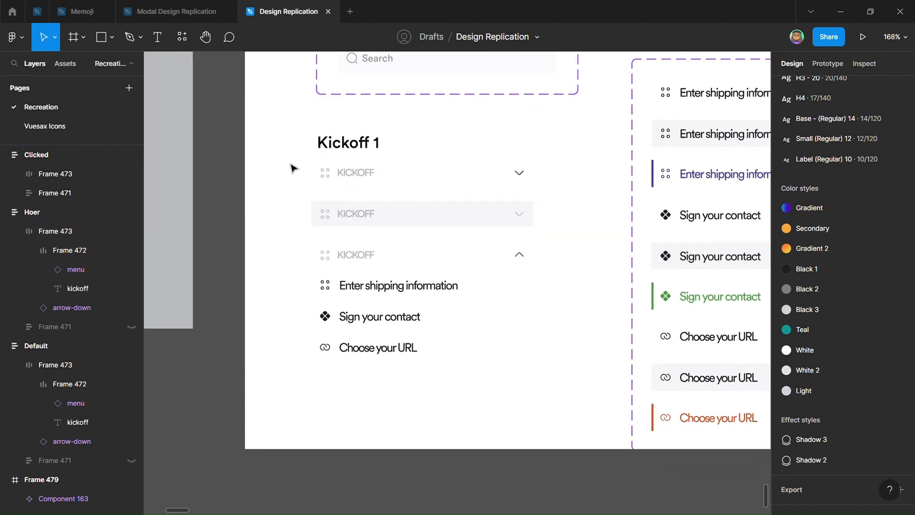
Combine the Default, Hoer and Clicked Kickoff frames into a component set and position it below the "Kickoff 1" heading
drag(293, 159, 574, 378)
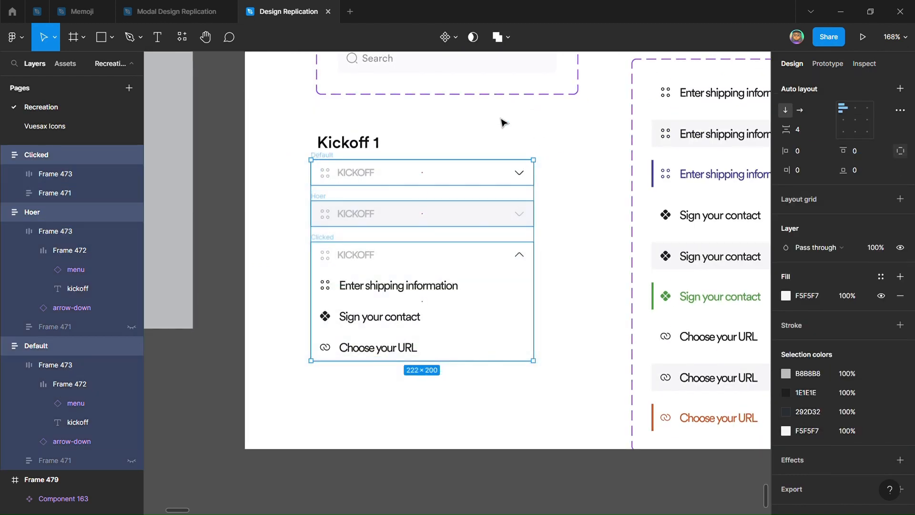
click(455, 41)
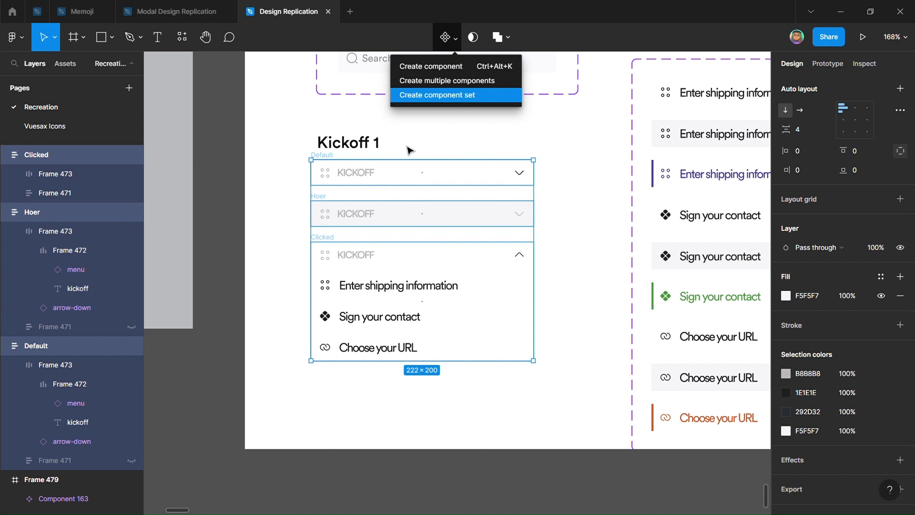
key(Return)
scroll(398, 130, up, 3)
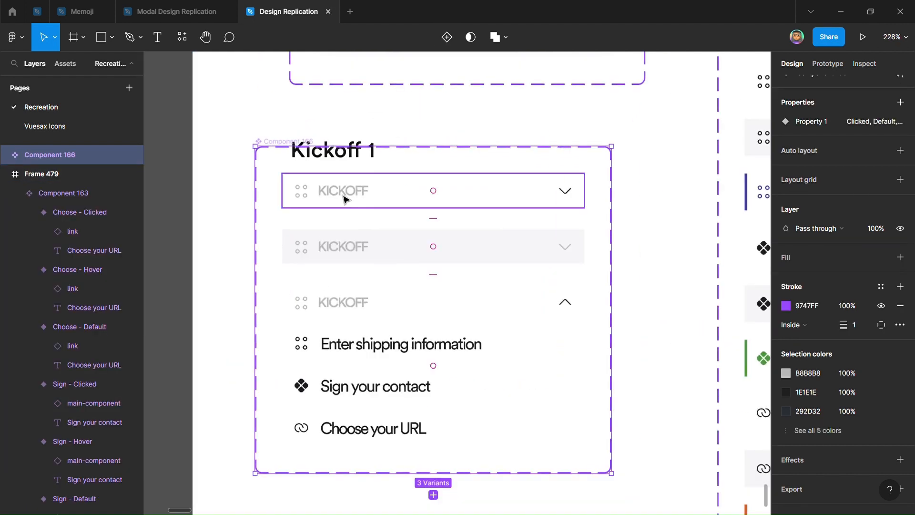
drag(345, 198, 381, 235)
Prototype the Default variant to change to Hoer while hovering, and Hoer to change to Clicked on click with Smart animate
click(507, 236)
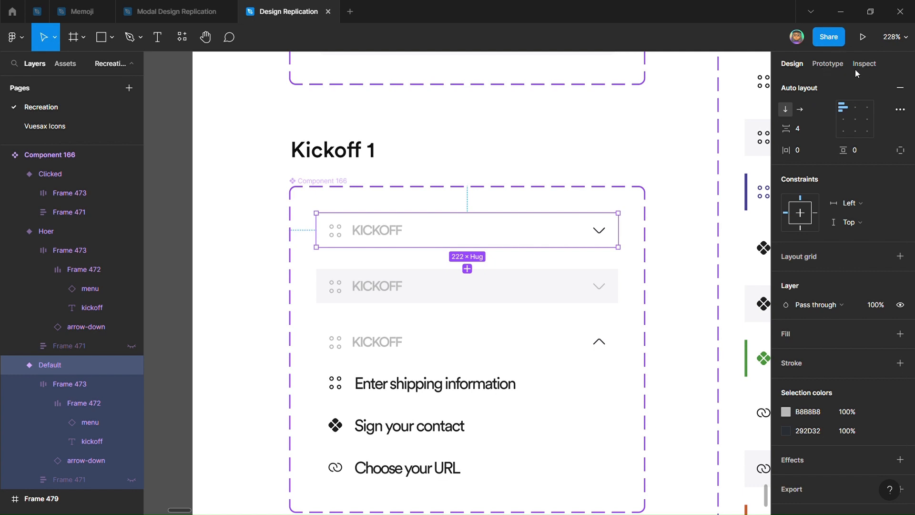
click(824, 65)
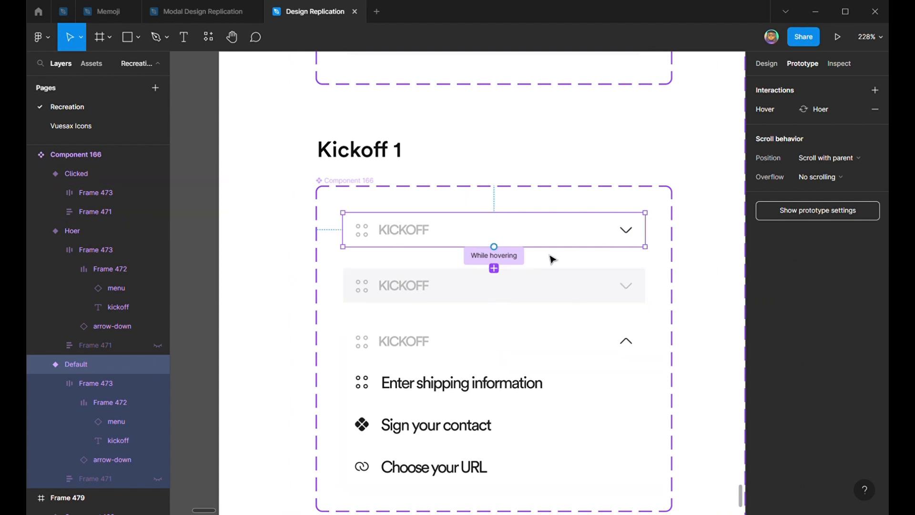
click(527, 302)
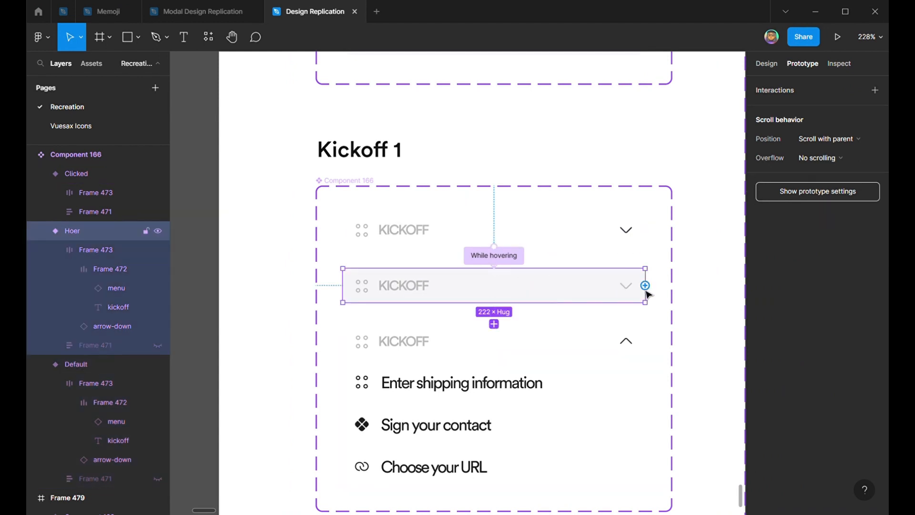
drag(645, 286, 523, 348)
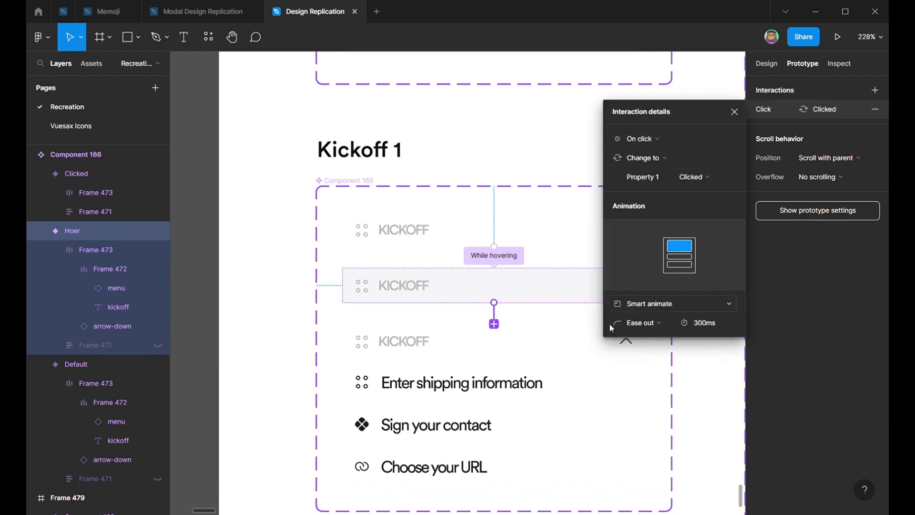
click(734, 111)
Link the Clicked variant's KICKOFF header row back to Default with an on-click Change to interaction using Smart animate
click(431, 351)
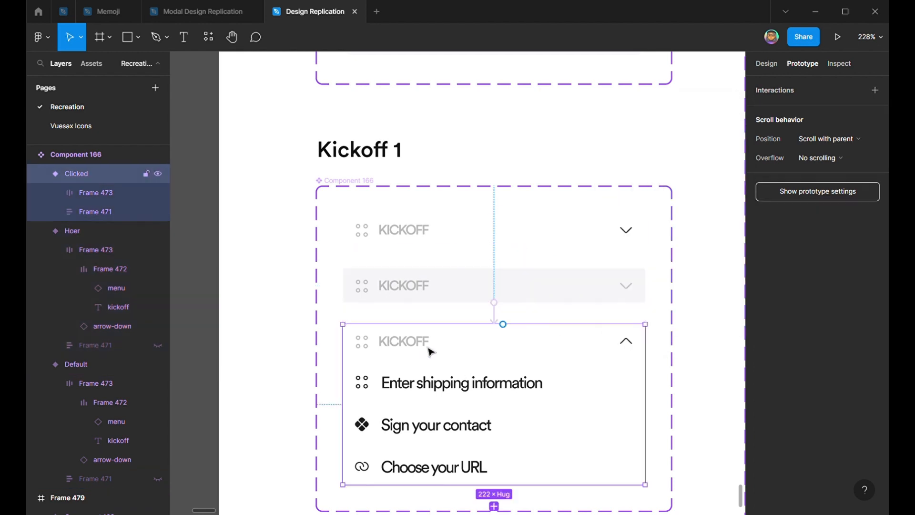
click(432, 352)
drag(645, 341, 486, 242)
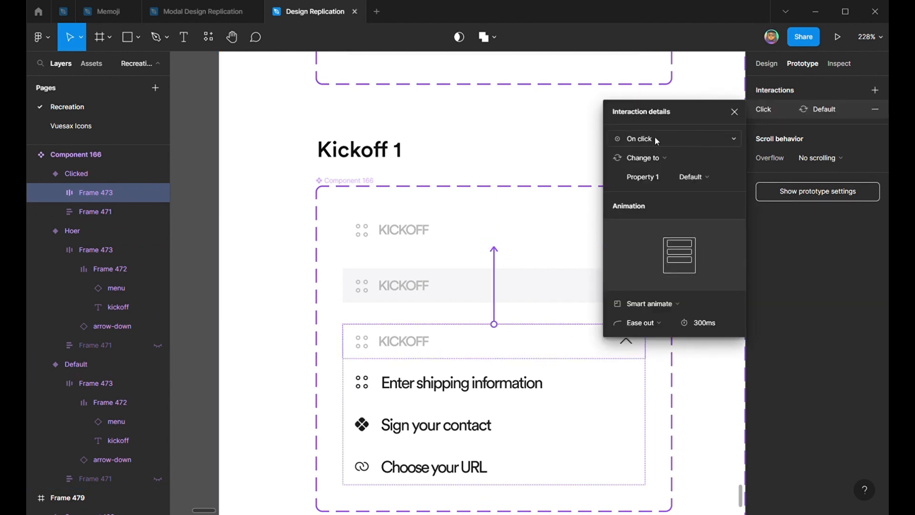
click(657, 138)
click(657, 137)
click(734, 113)
Replace the card's expanded KICKOFF section with an instance of the new component set's Default variant
scroll(684, 304, down, 10)
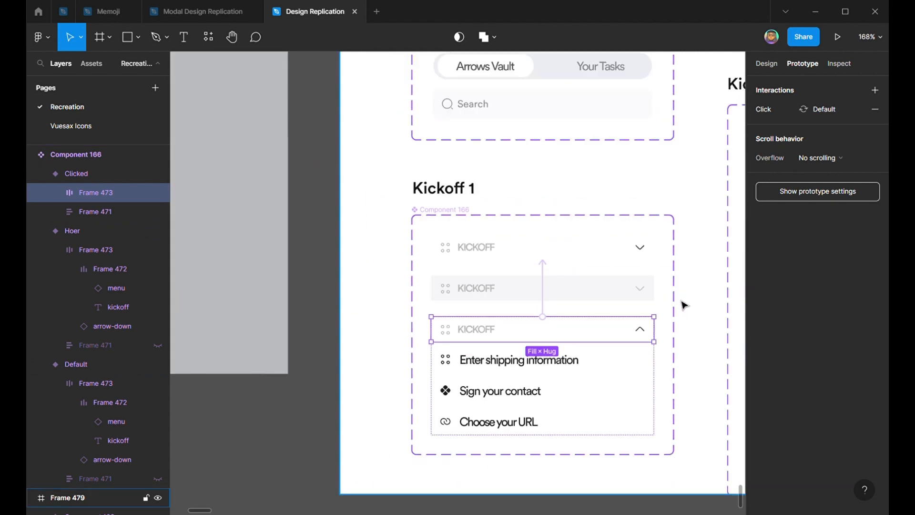
scroll(648, 321, up, 1)
scroll(656, 331, up, 5)
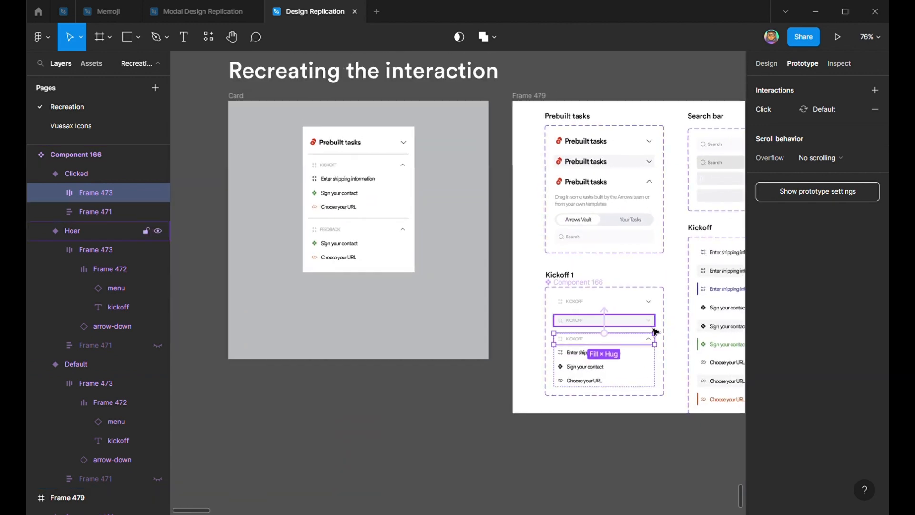
scroll(667, 329, up, 2)
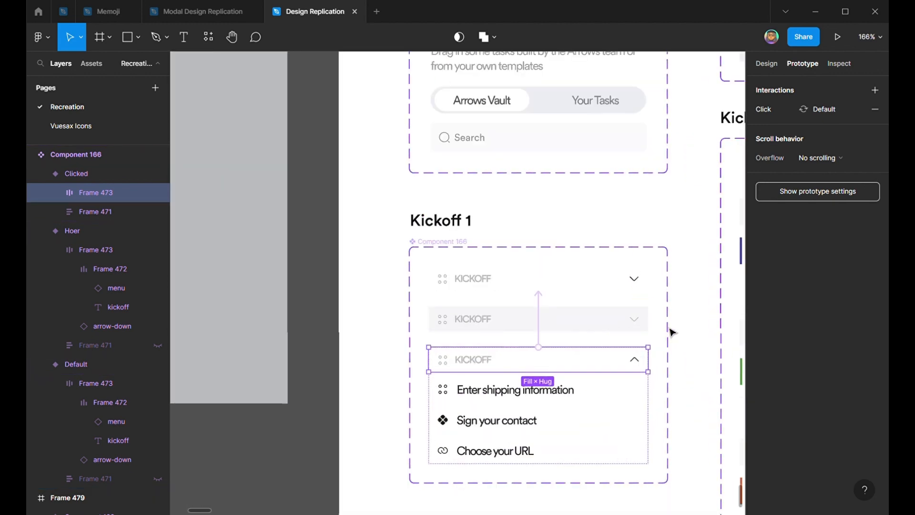
click(572, 279)
scroll(572, 281, up, 2)
click(766, 63)
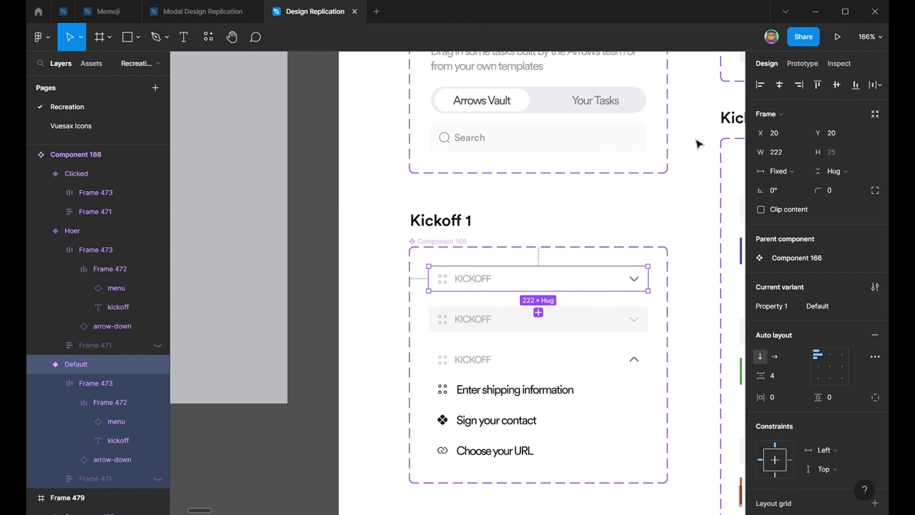
scroll(670, 310, down, 3)
scroll(671, 312, up, 1)
scroll(670, 311, left, 3)
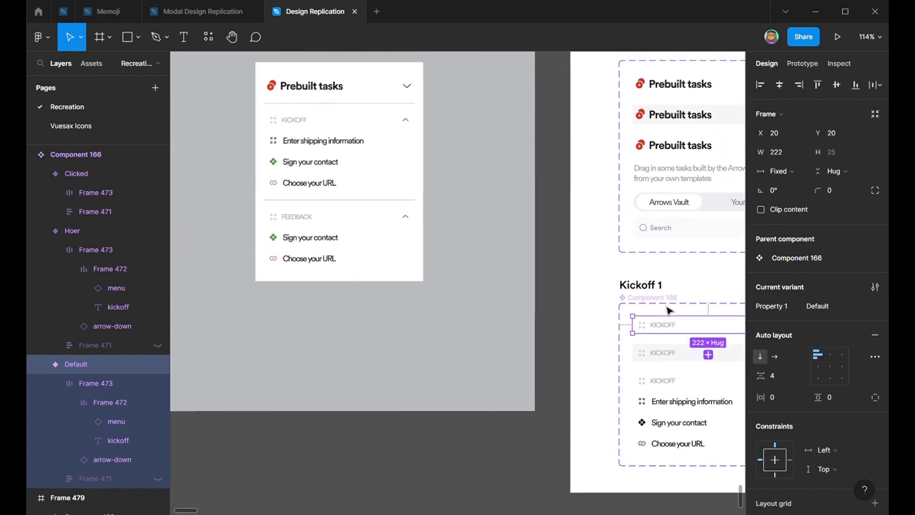
scroll(667, 310, up, 1)
scroll(292, 161, up, 3)
double_click(301, 215)
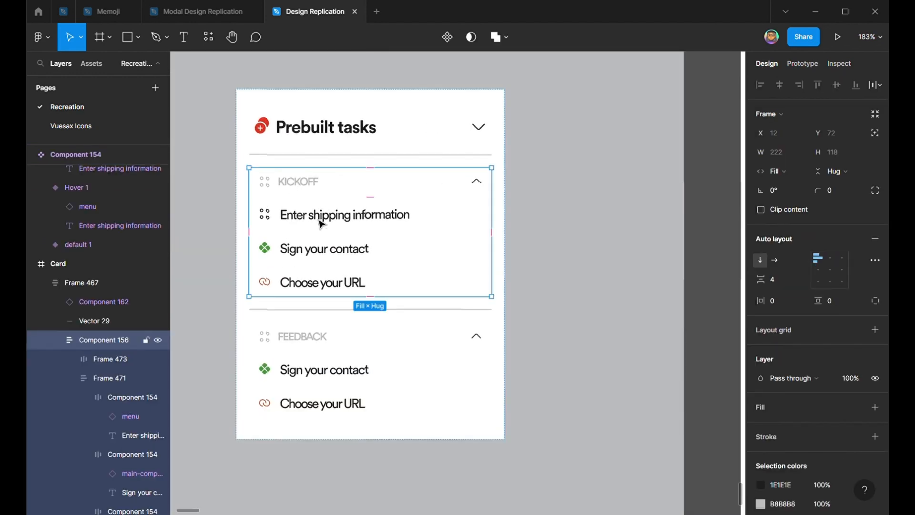
key(ctrl+shift+r)
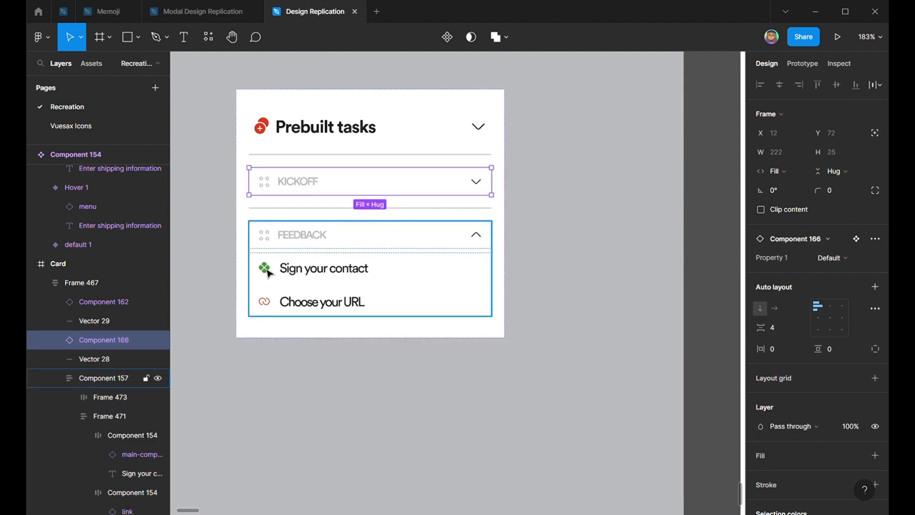
Copy the card's FEEDBACK section into Frame 479, placing it beside the Kickoff component set and below the Tab set
click(314, 261)
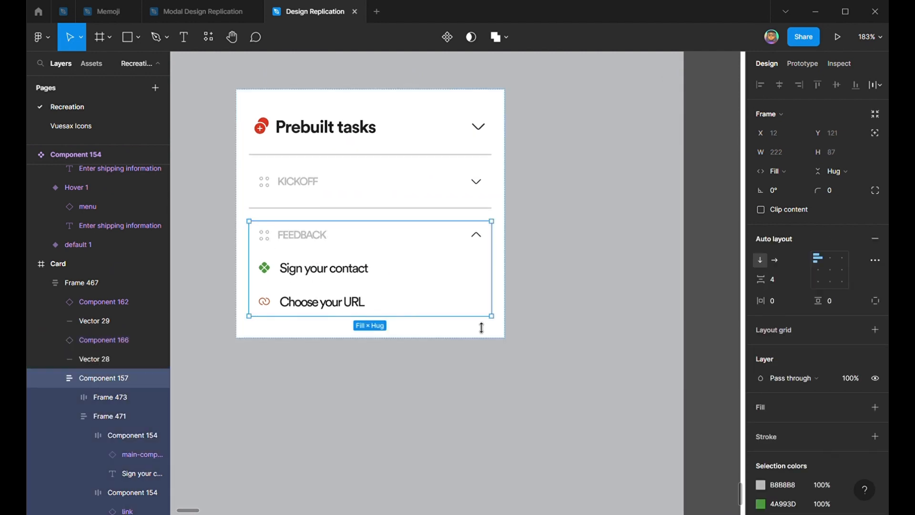
scroll(198, 261, down, 10)
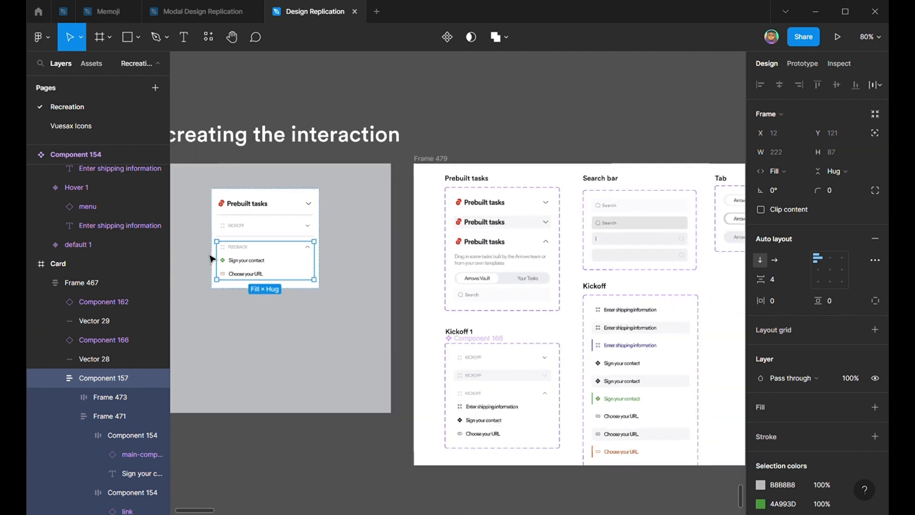
scroll(256, 246, right, 6)
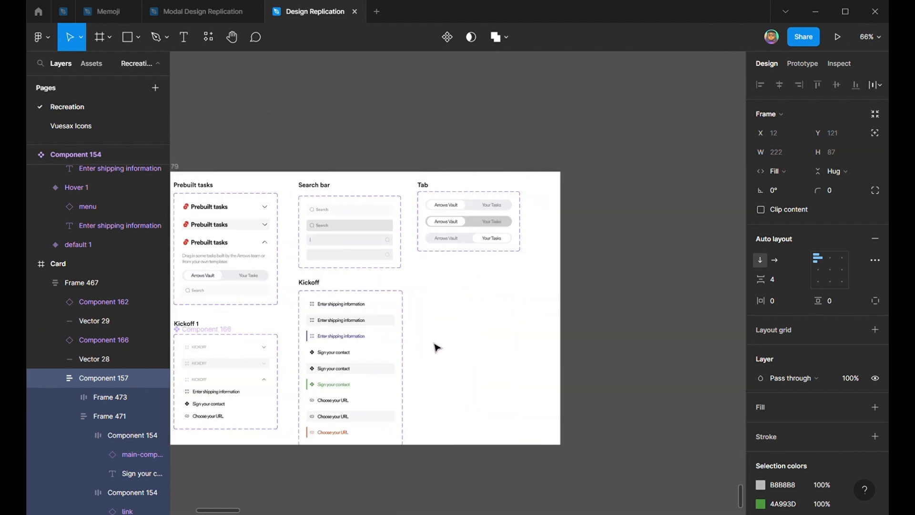
click(564, 462)
right_click(555, 468)
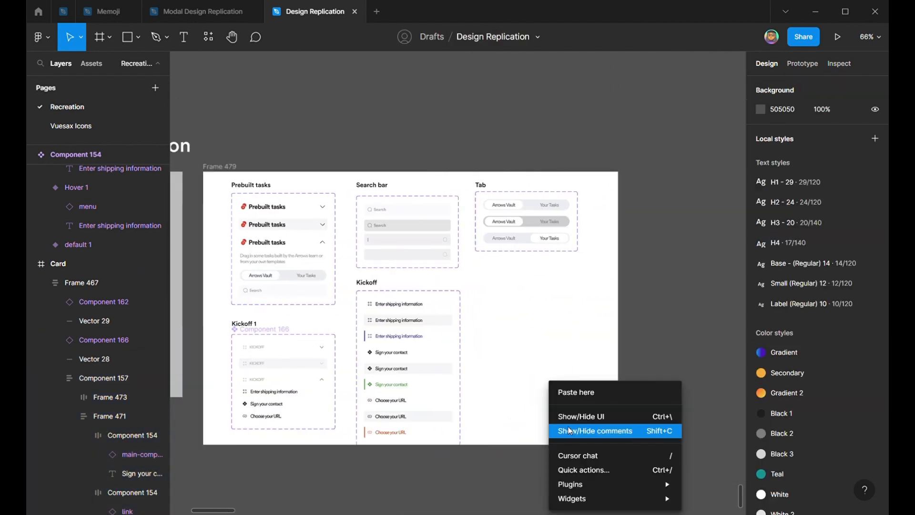
click(574, 393)
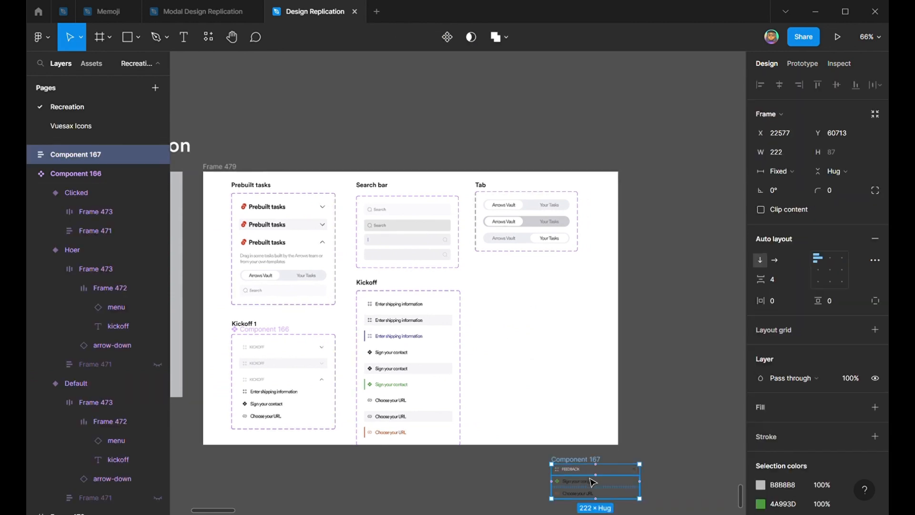
drag(589, 480, 509, 305)
scroll(570, 409, up, 3)
click(643, 336)
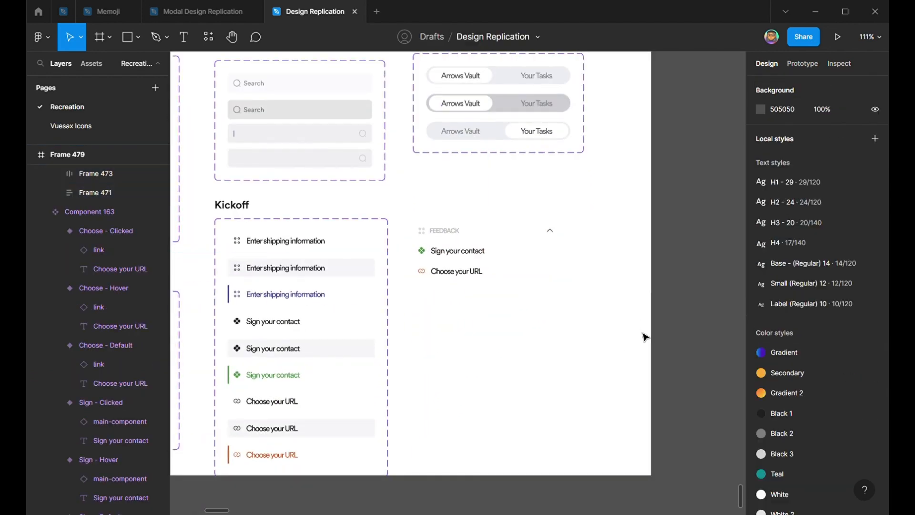
Widen Frame 479 to about 1143 and extend its bottom edge slightly below the Kickoff component set
click(662, 349)
drag(665, 350, 717, 353)
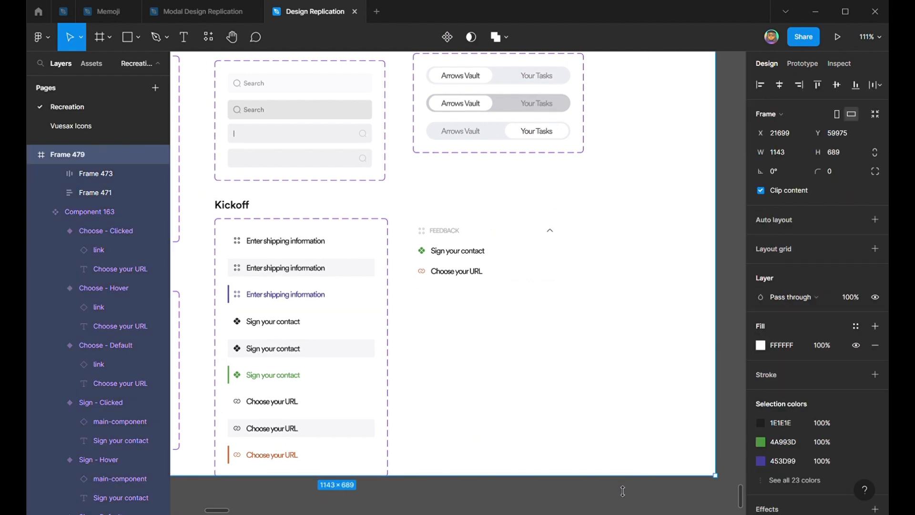
drag(620, 494, 619, 496)
click(727, 347)
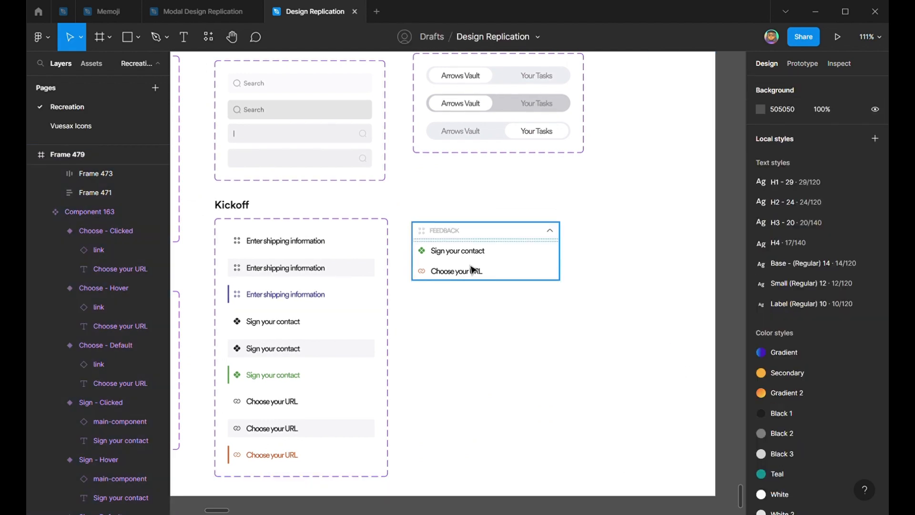
Copy the FEEDBACK list's "Sign your contact" row beneath the list and duplicate it into a stack of three rows
scroll(466, 262, left, 2)
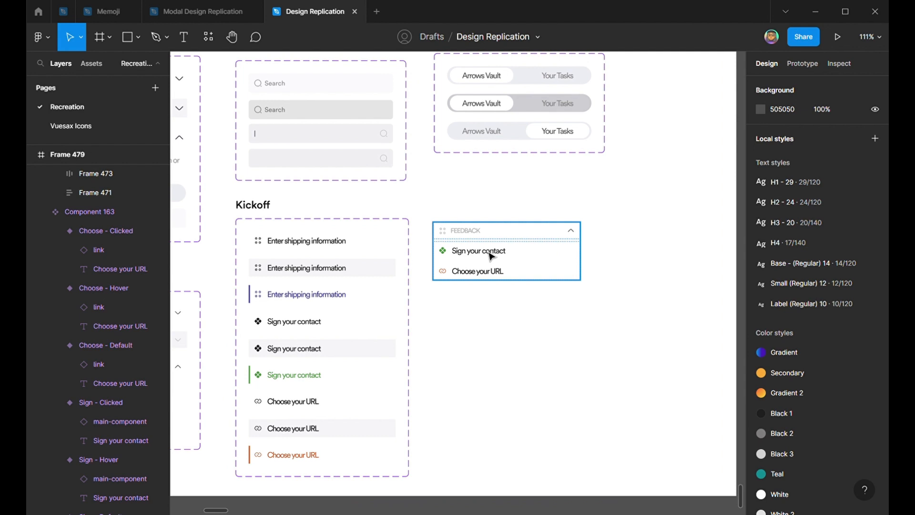
double_click(490, 257)
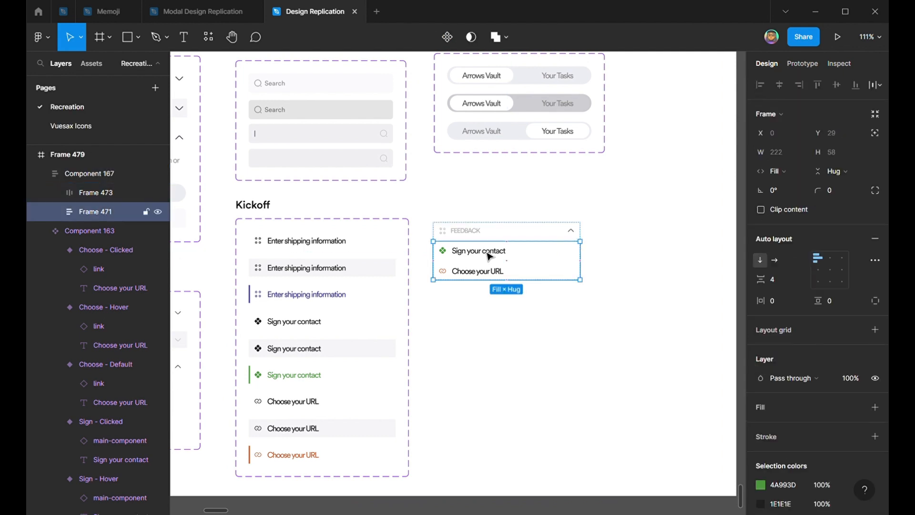
click(489, 257)
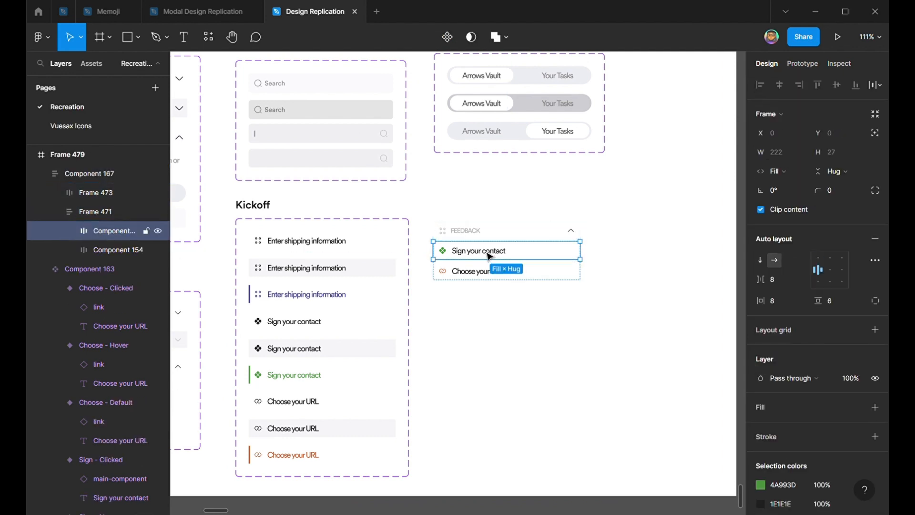
click(460, 305)
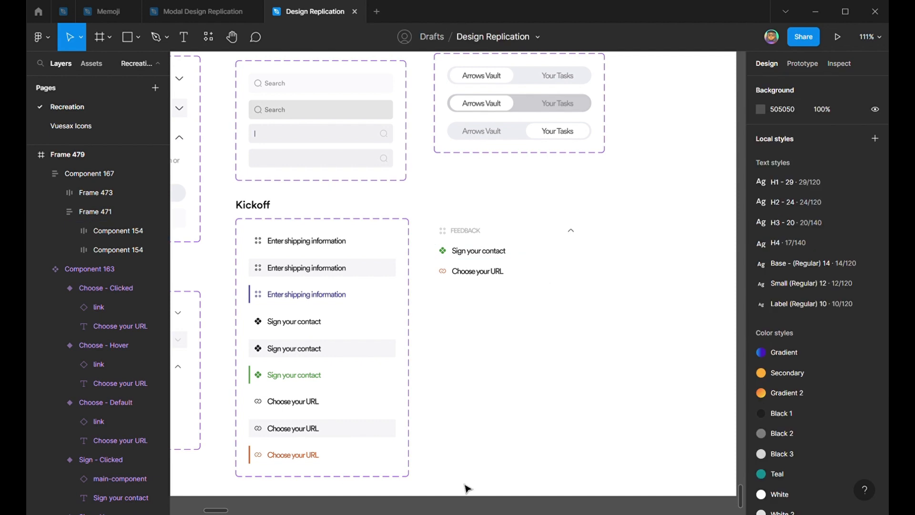
right_click(458, 499)
key(ctrl+v)
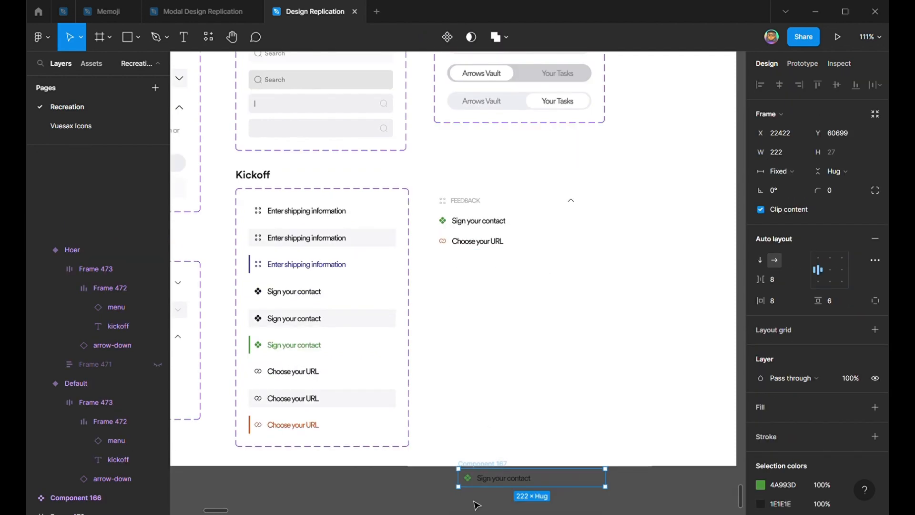
drag(486, 482, 465, 269)
key(ctrl+d)
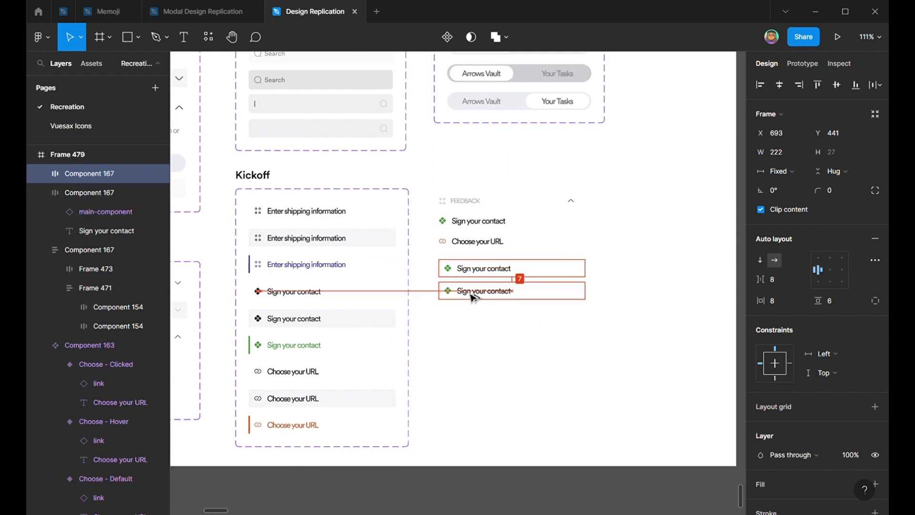
key(ctrl+d)
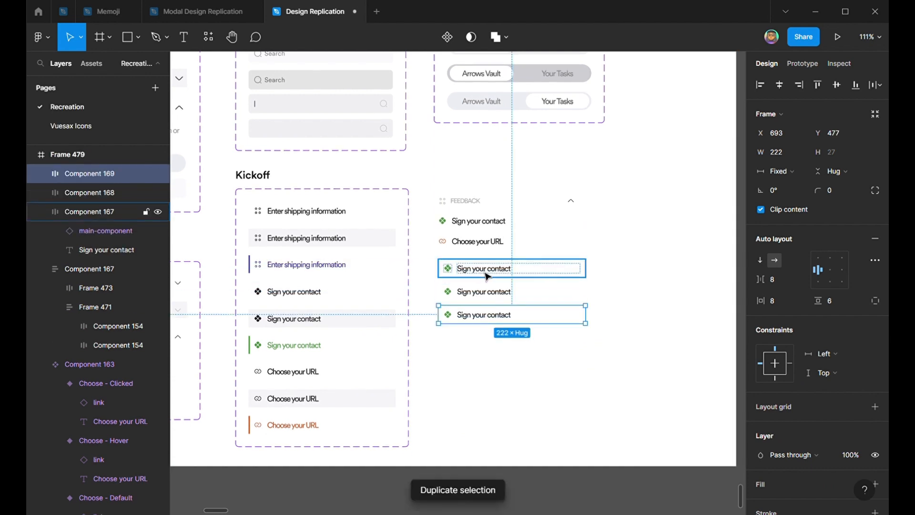
Rename the first copied "Sign your contact" row as Default and the second as Hover
click(482, 269)
key(ctrl+r)
text(De)
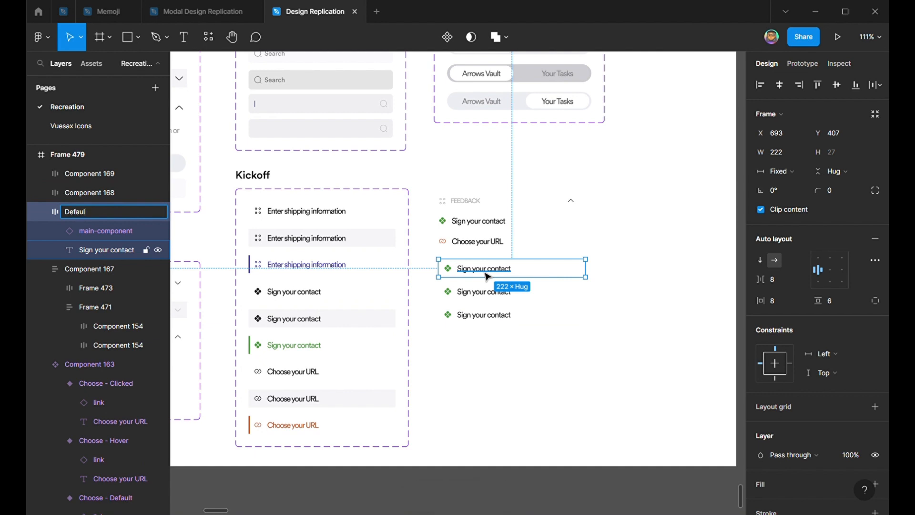
key(Return)
click(484, 291)
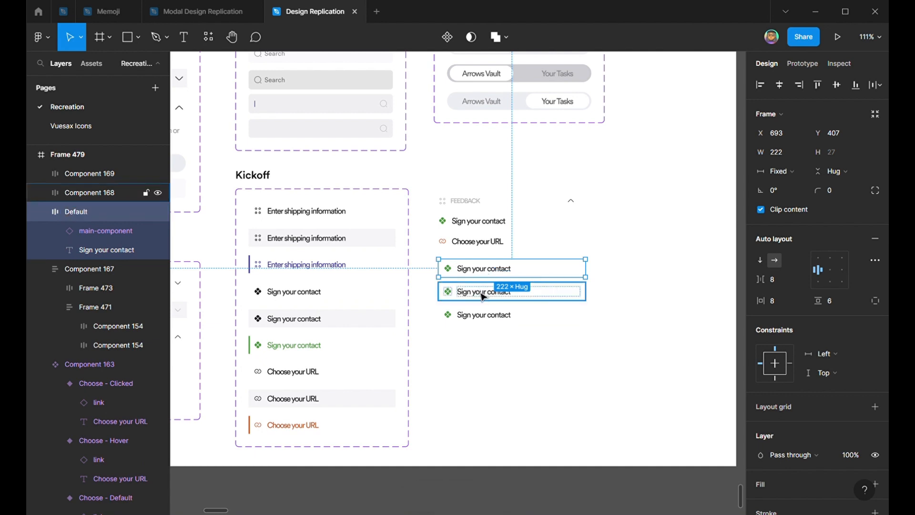
key(ctrl+r)
text(Ho)
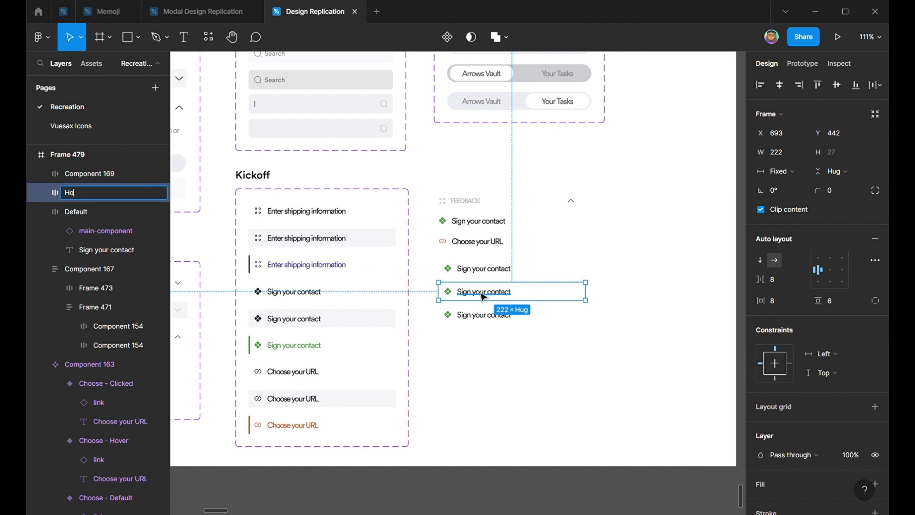
key(Return)
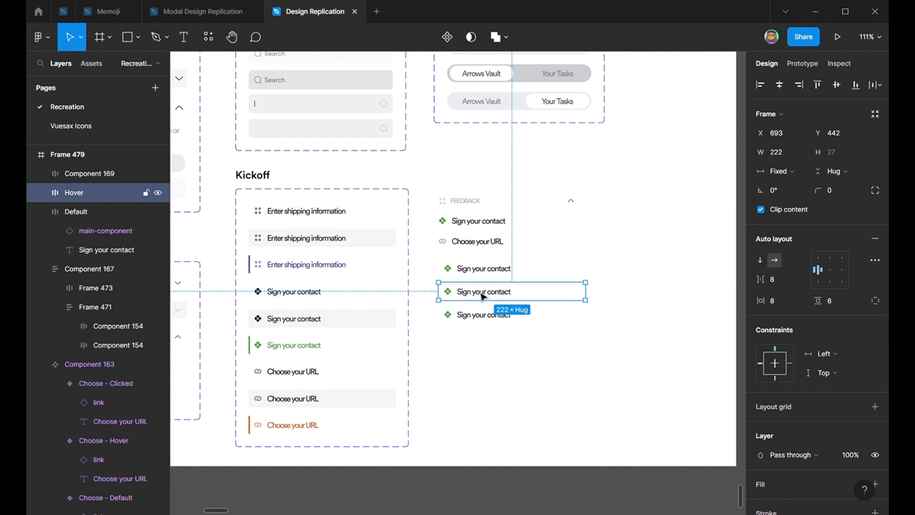
Fill the Hover row with F5F5F7 and recolour the green icons of the Default and Hover rows to 1E1E1E
key(i)
click(379, 244)
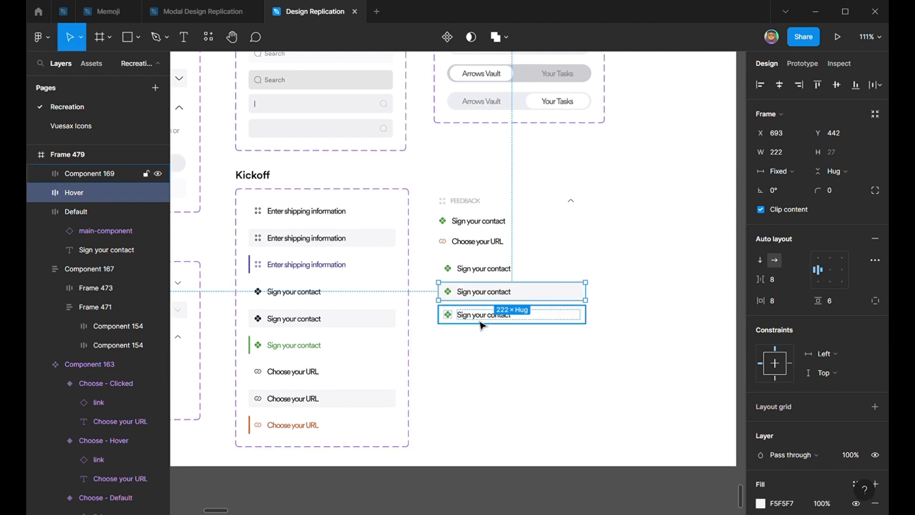
shift+click(481, 268)
scroll(791, 434, down, 3)
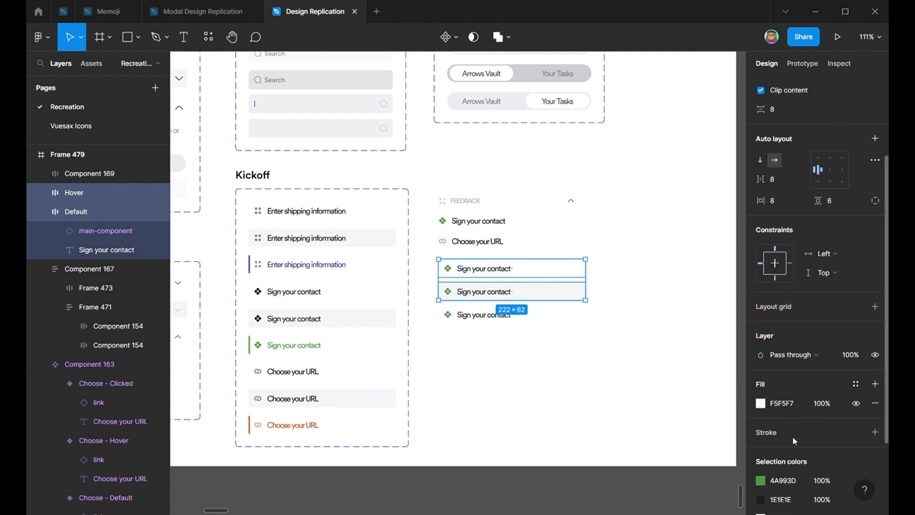
click(798, 480)
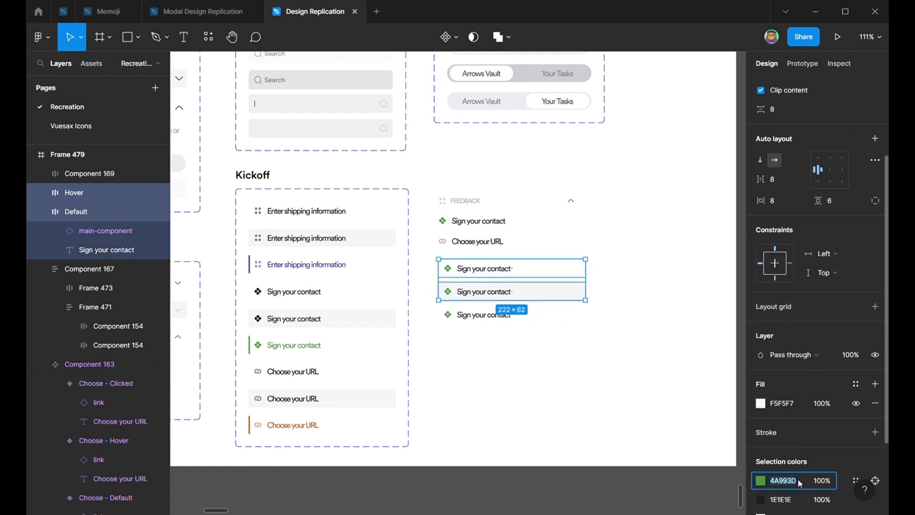
text(1E1E1E)
key(Return)
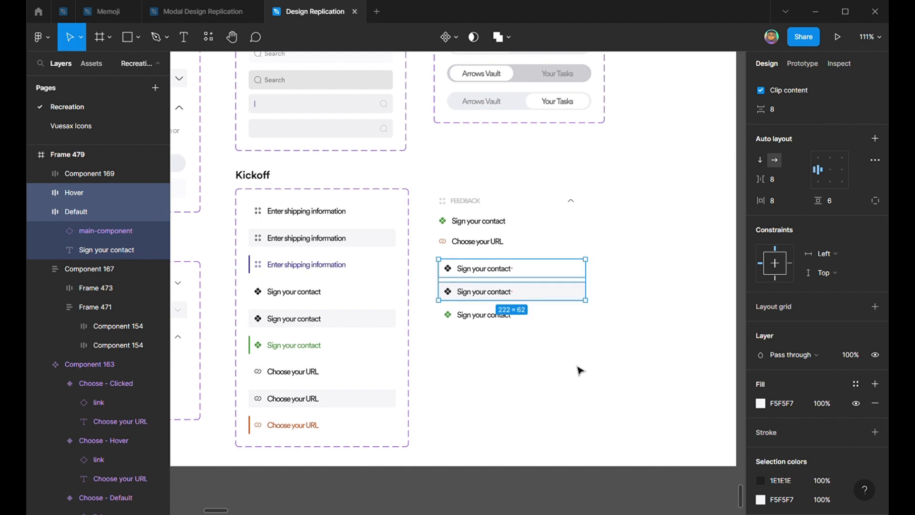
Duplicate the stack of three "Sign your contact" rows directly beneath the original stack
click(581, 370)
drag(601, 361, 436, 257)
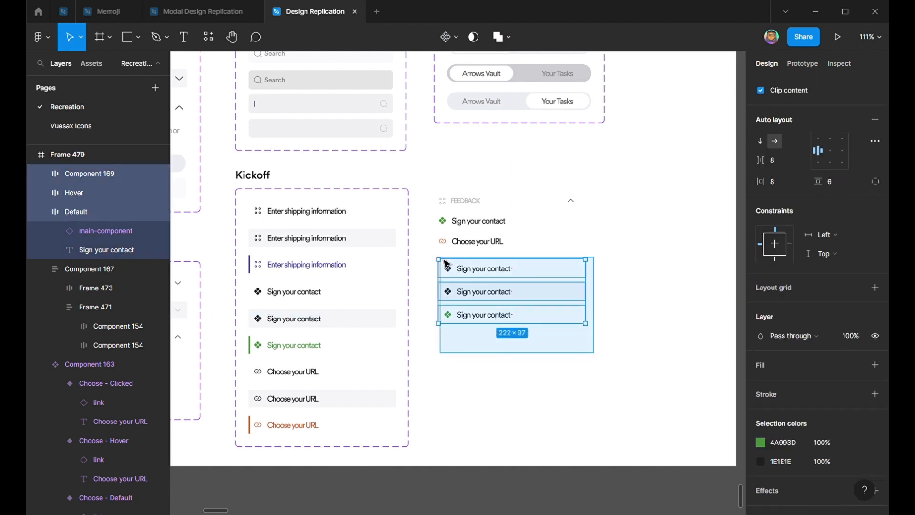
drag(499, 275, 574, 355)
click(646, 353)
Copy the FEEDBACK list's "Choose your URL" text and replace the labels of the three duplicated rows with it
ctrl+double_click(505, 245)
key(ctrl+c)
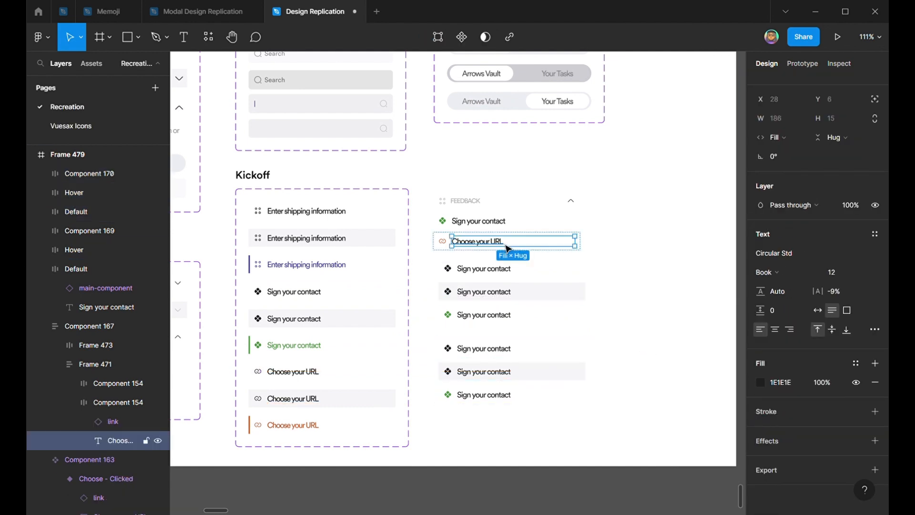
click(507, 351)
double_click(508, 351)
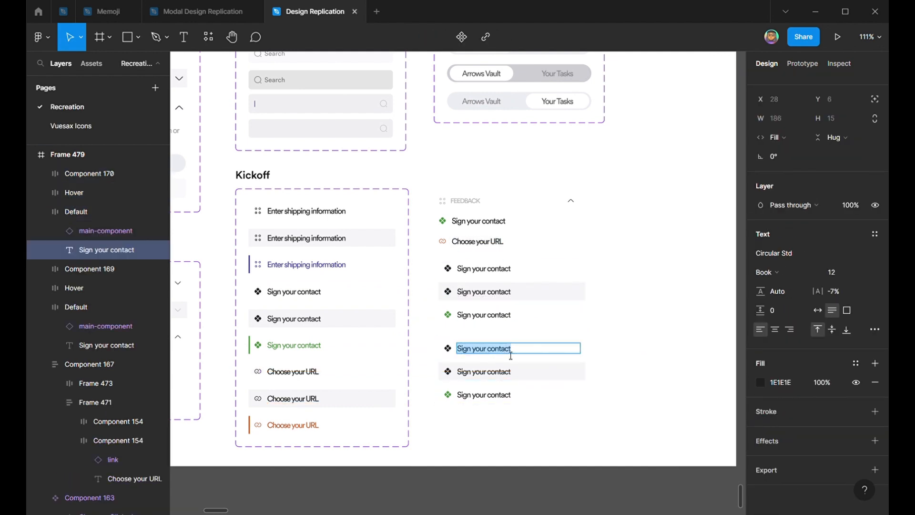
key(ctrl+v)
click(511, 372)
double_click(511, 375)
key(ctrl+v)
click(510, 396)
double_click(511, 395)
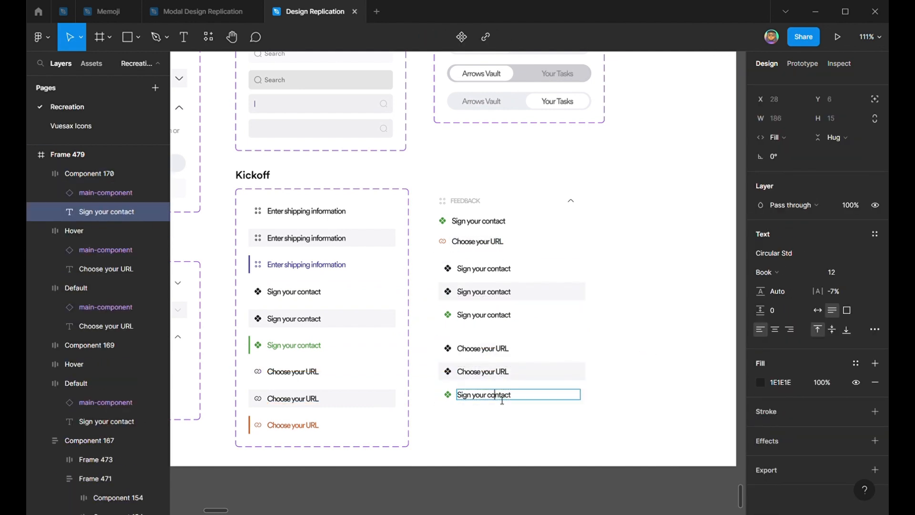
key(ctrl+v)
key(Escape)
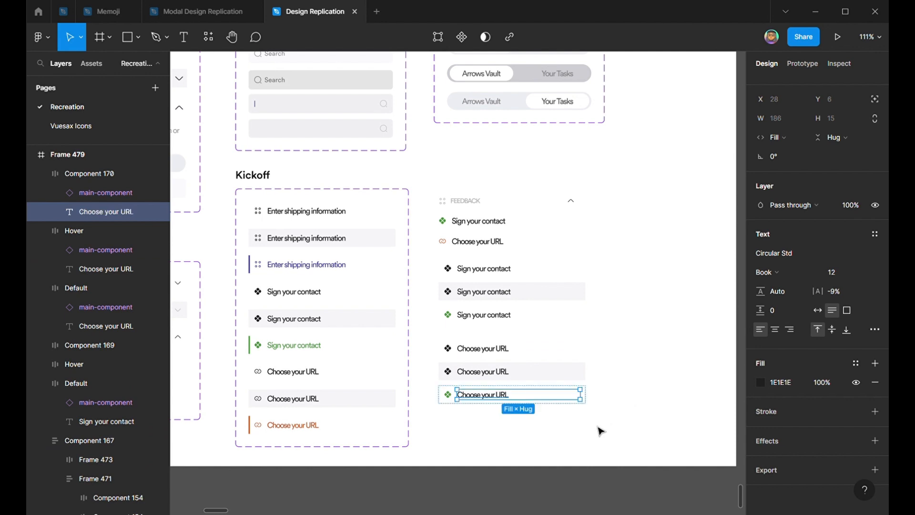
scroll(600, 431, down, 1)
click(612, 430)
Add a 2 px inside stroke to the third "Sign your contact" row beneath the FEEDBACK list
click(511, 303)
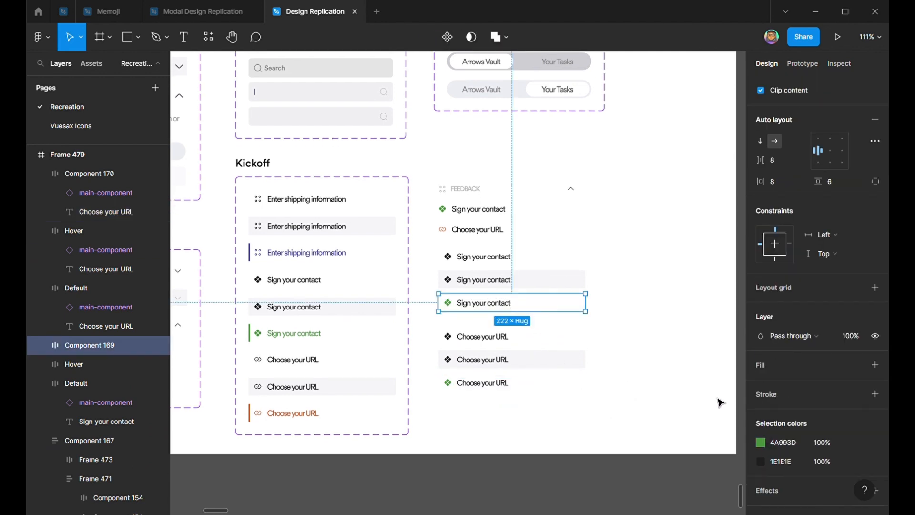
click(791, 395)
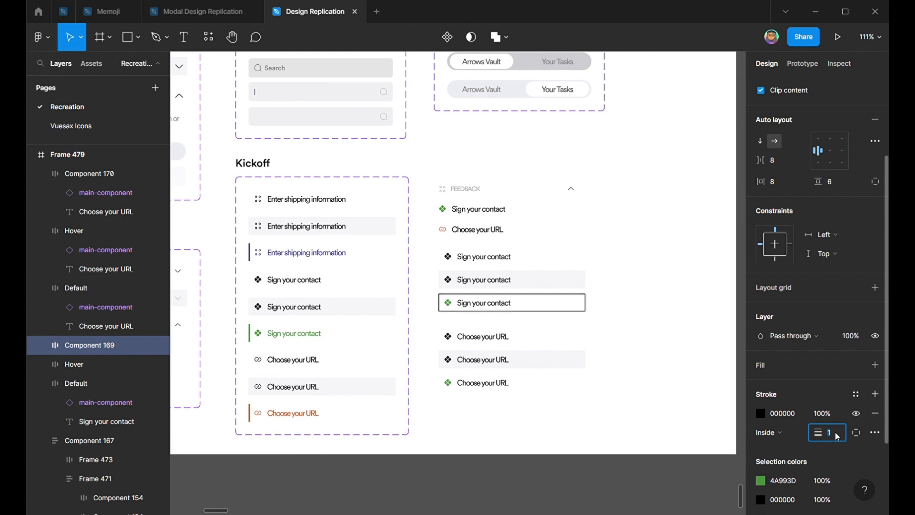
text(2)
key(Return)
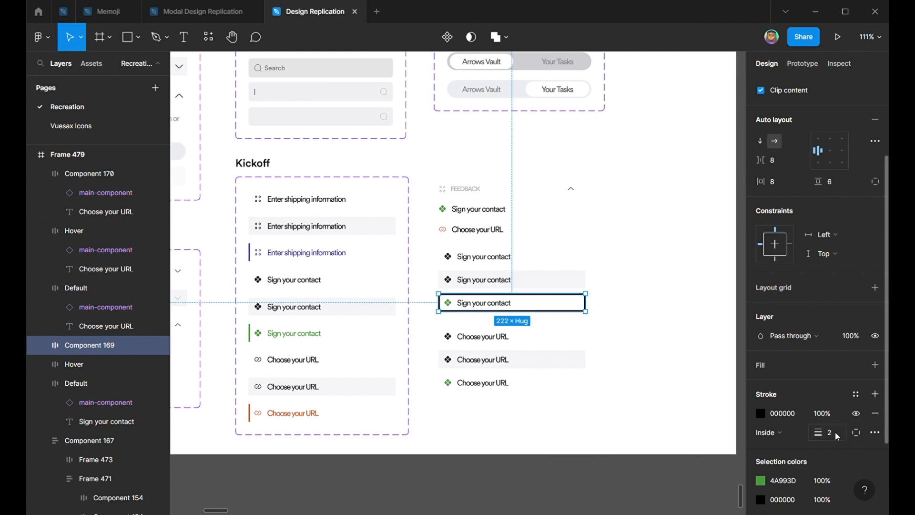
Copy the properties of the Kickoff set's Sign - Clicked variant onto the third "Sign your contact" row
double_click(296, 336)
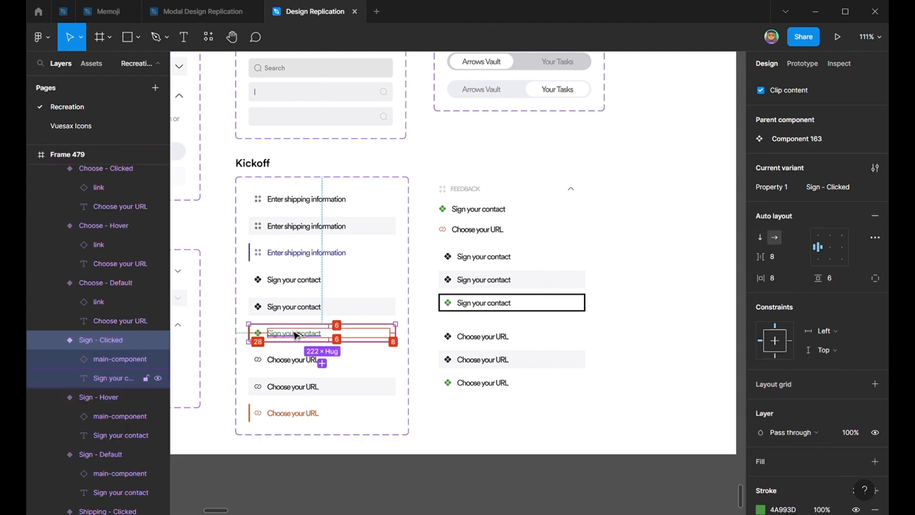
click(490, 310)
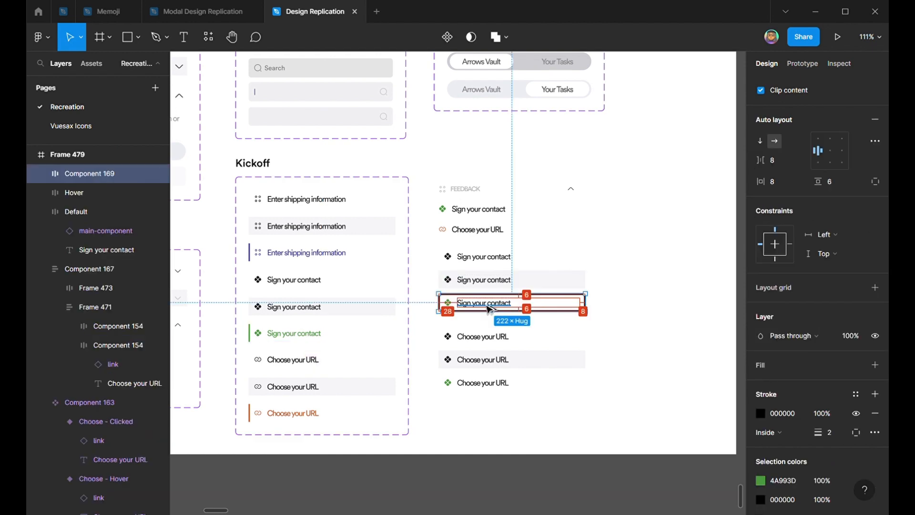
key(ctrl+alt+v)
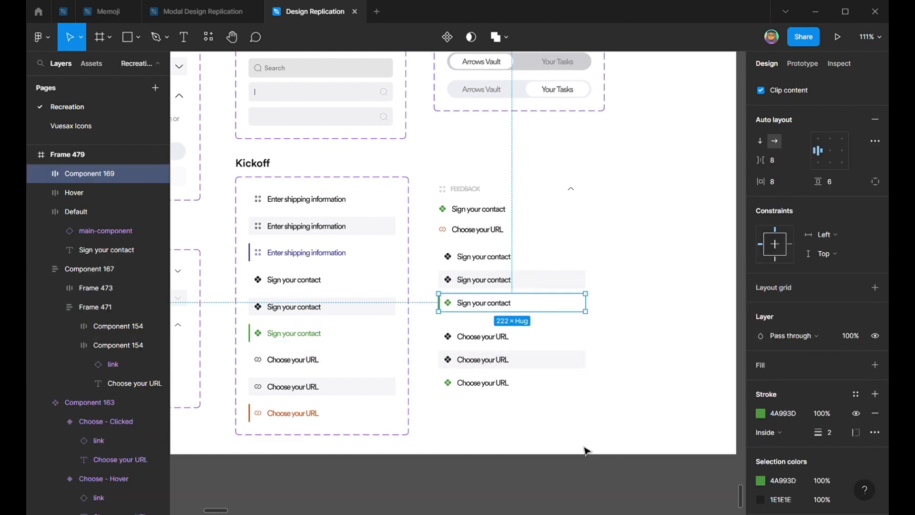
Copy the Kickoff set's Choose - Clicked properties onto the third duplicated "Choose your URL" row and recolour its green icon to CC5A29
scroll(857, 404, down, 3)
scroll(520, 417, up, 1)
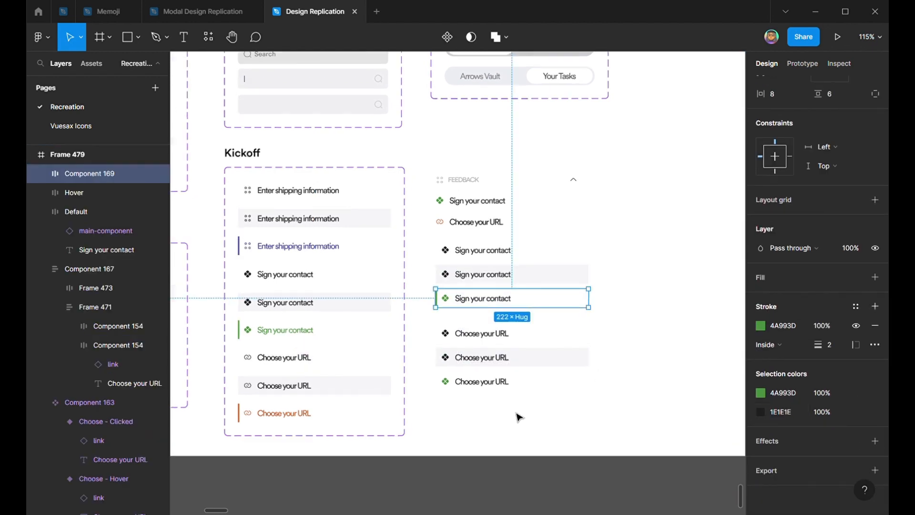
click(500, 388)
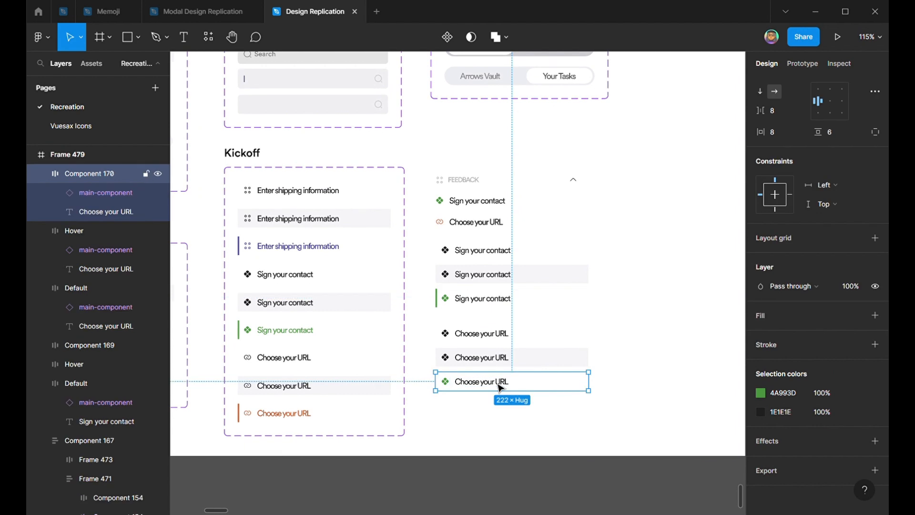
click(284, 421)
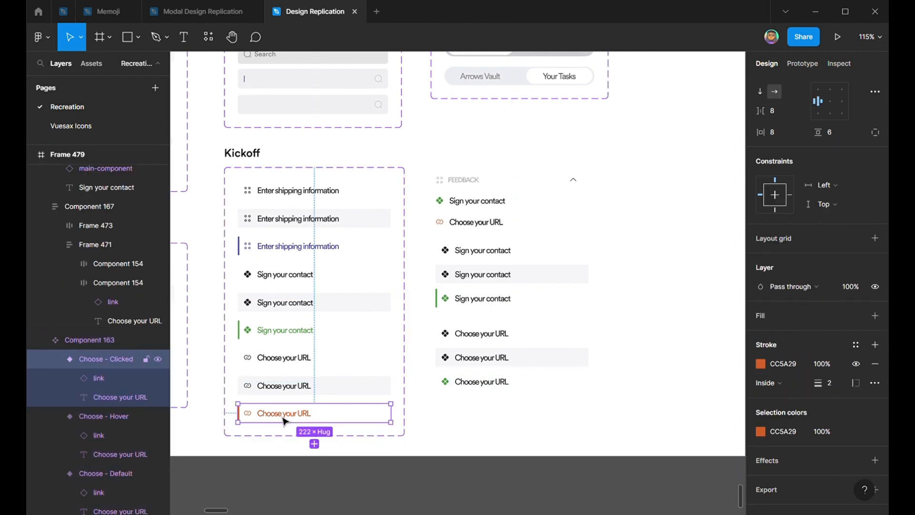
click(556, 389)
key(alt)
key(ctrl+alt+v)
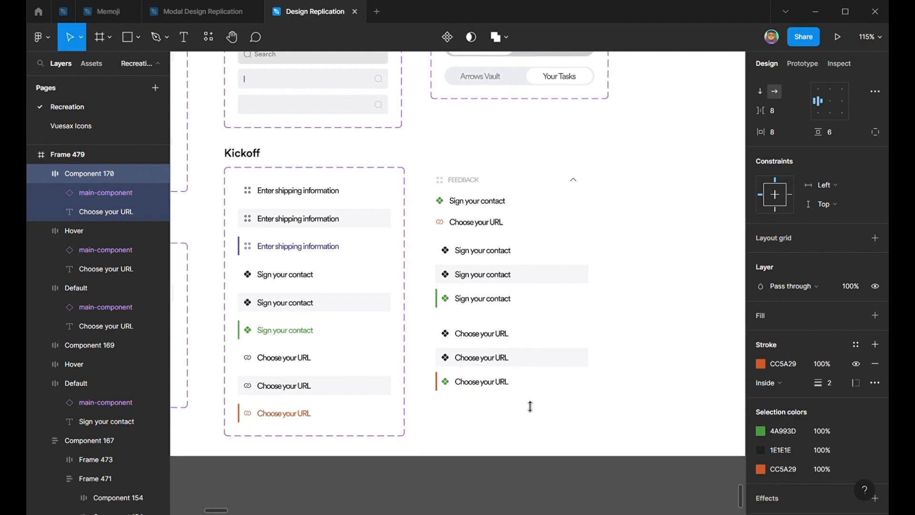
click(802, 431)
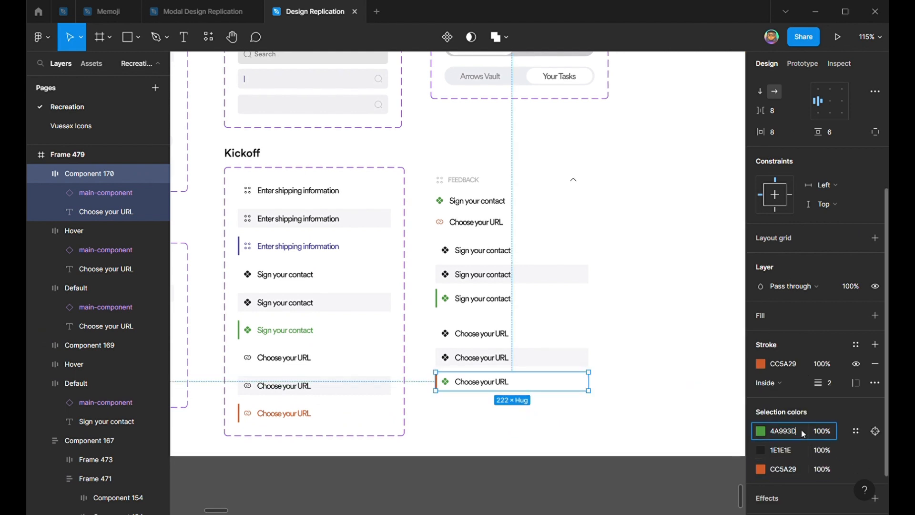
key(Return)
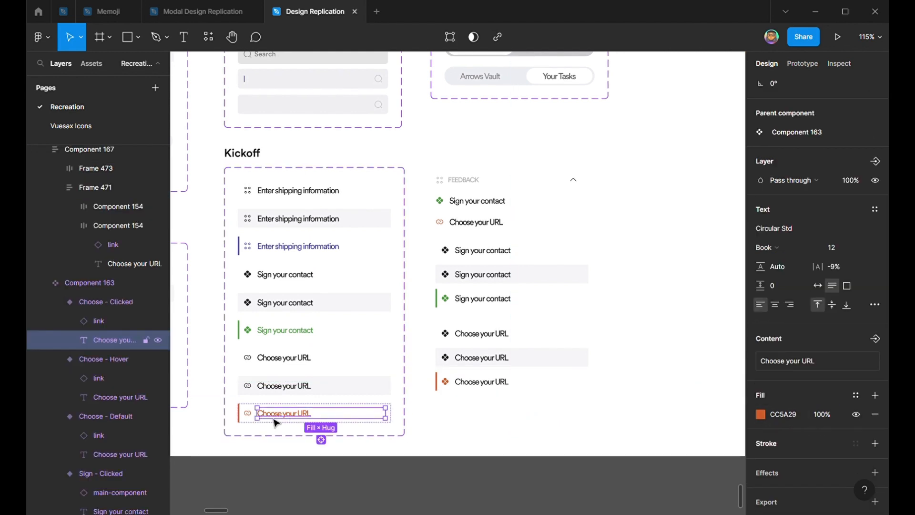
Replace the icons of the three duplicated "Choose your URL" rows with the link icon from the Kickoff set's Choose - Clicked variant
ctrl+click(275, 417)
ctrl+click(248, 414)
ctrl+click(450, 386)
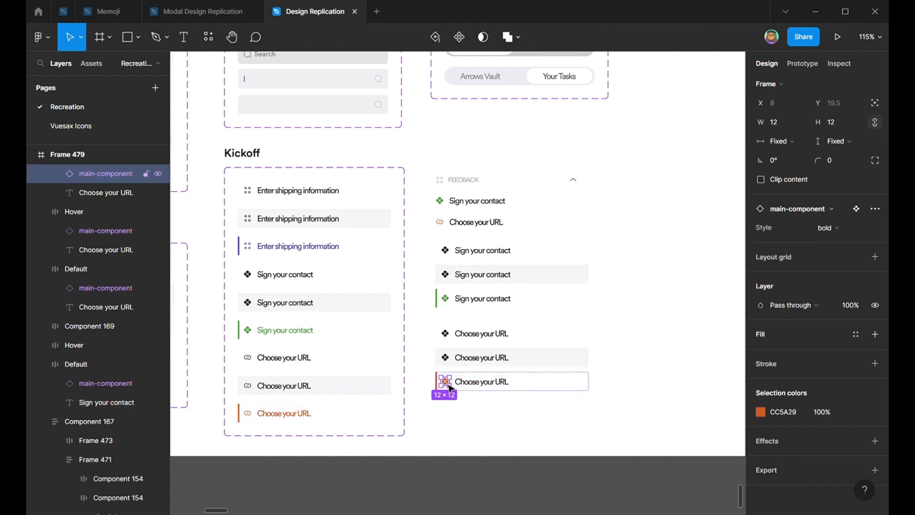
click(514, 423)
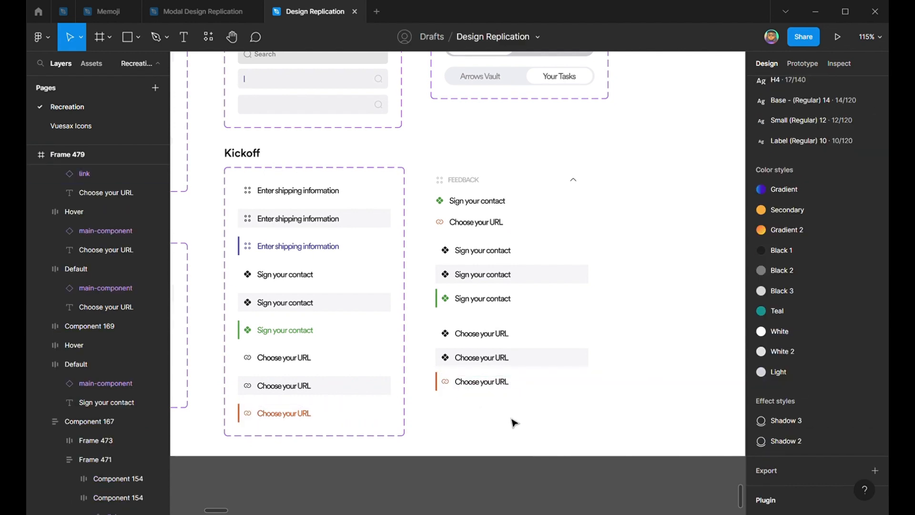
ctrl+click(450, 363)
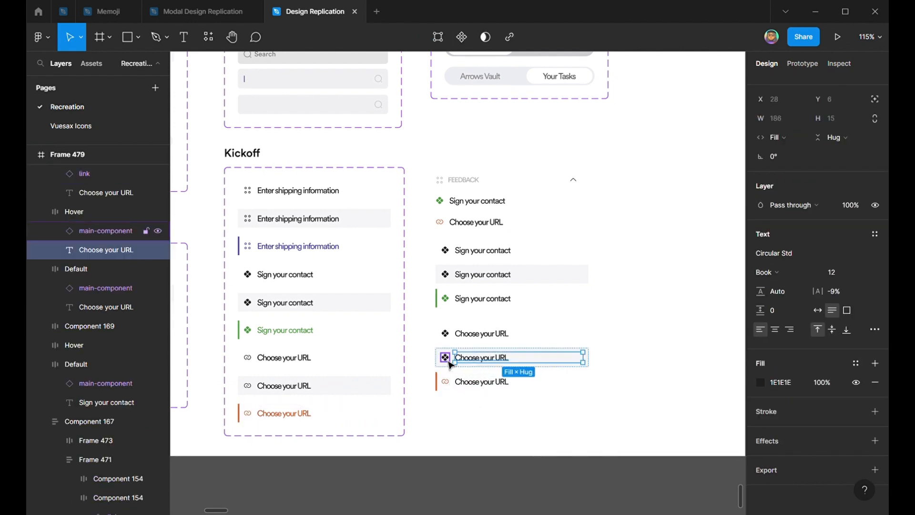
key(ctrl+shift+r)
ctrl+click(466, 336)
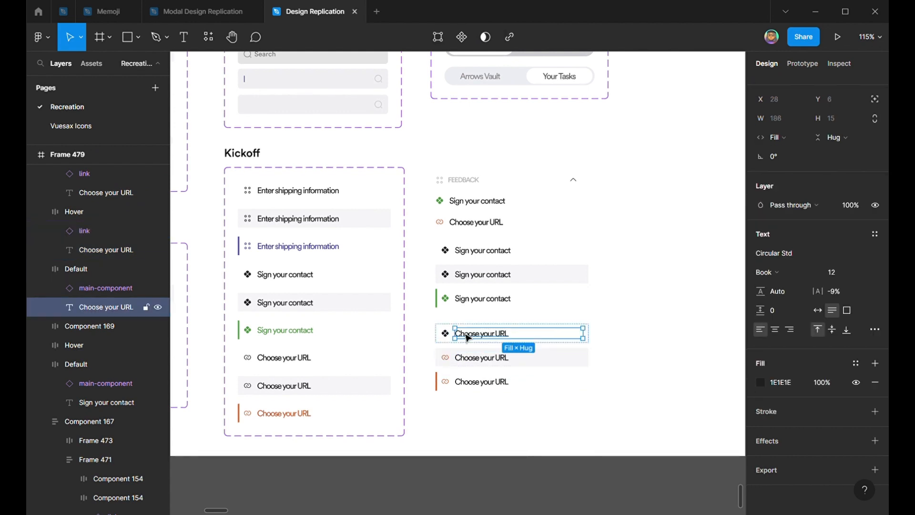
ctrl+click(448, 338)
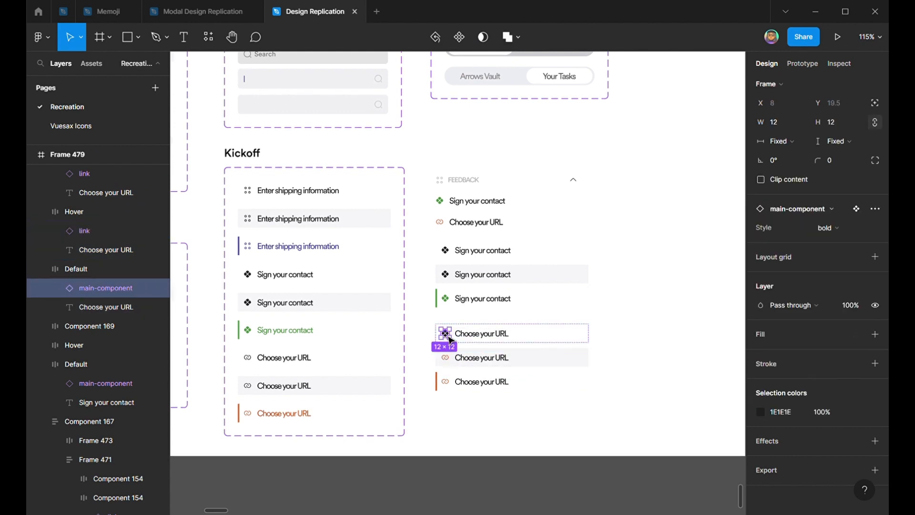
key(ctrl+shift+r)
click(660, 421)
Recolour the link icons of the default and hover "Choose your URL" rows to 1E1E1E
click(516, 336)
shift+click(538, 364)
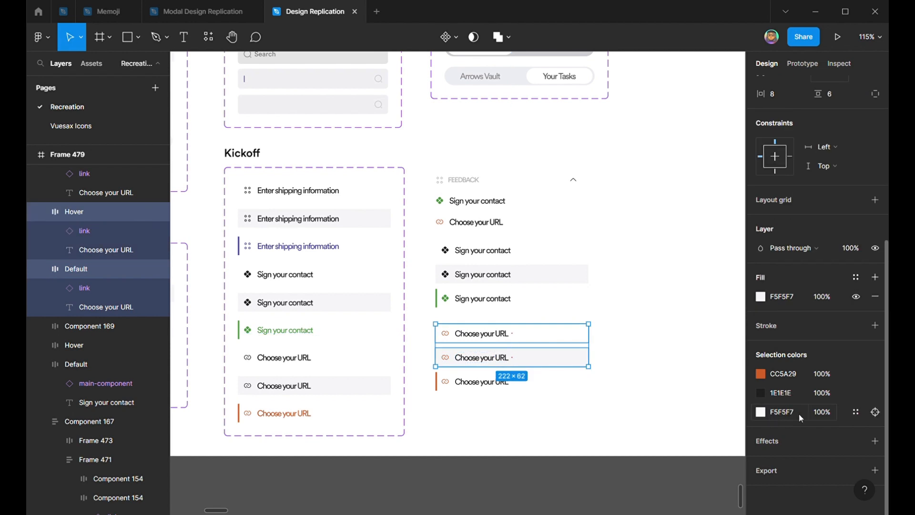
click(799, 376)
text(1E1E1E)
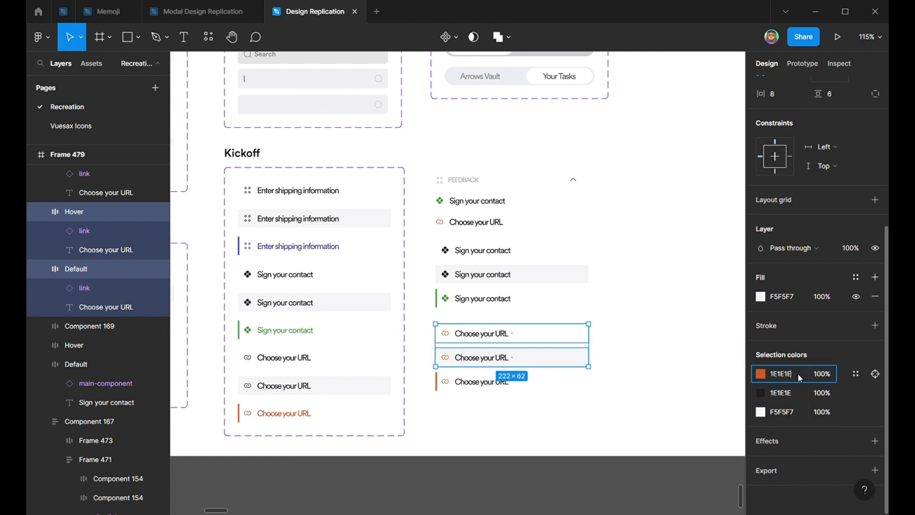
key(Return)
click(601, 407)
drag(656, 435, 507, 232)
click(644, 312)
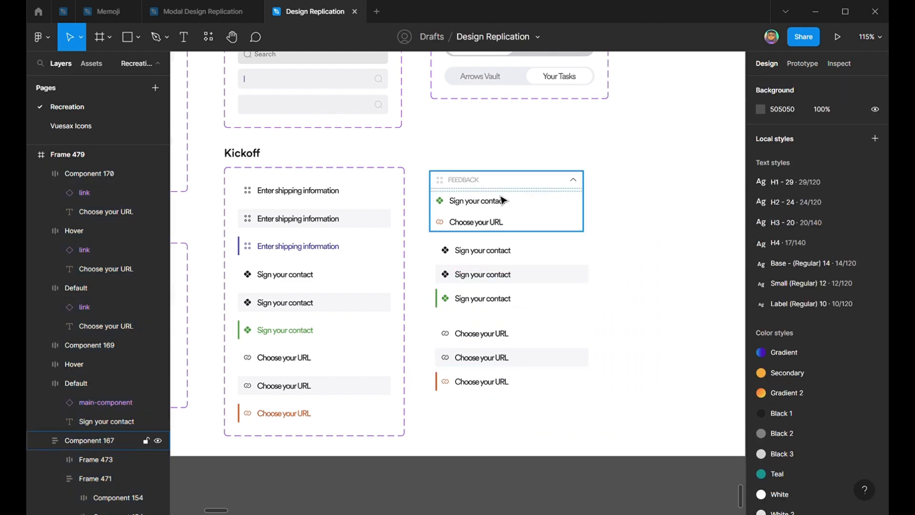
Batch-rename the three "Sign your contact" rows, adding the prefix "Sign in - " before their current names
click(496, 253)
shift+click(494, 276)
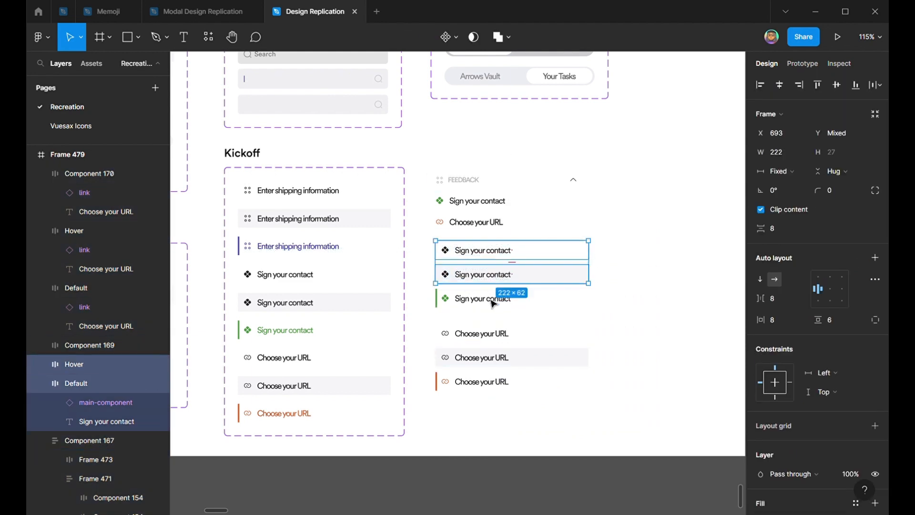
shift+click(494, 304)
key(ctrl+r)
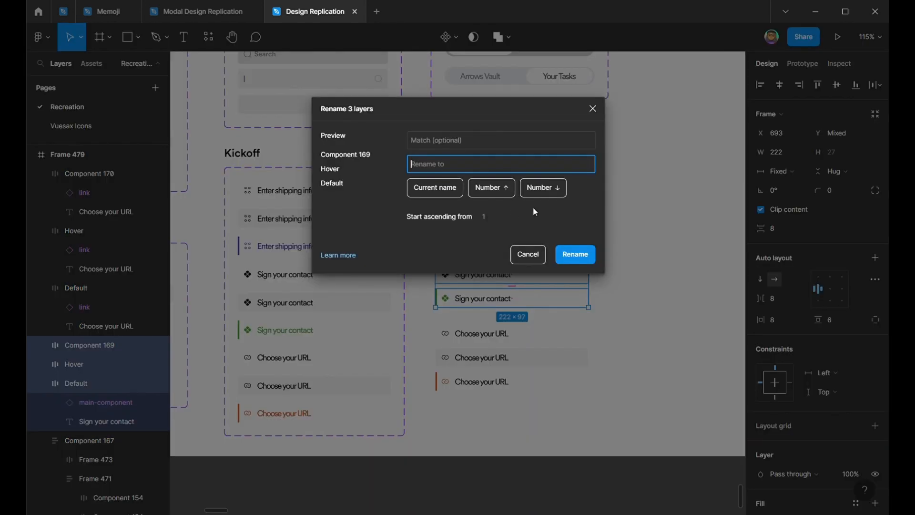
click(458, 193)
text(Sign in)
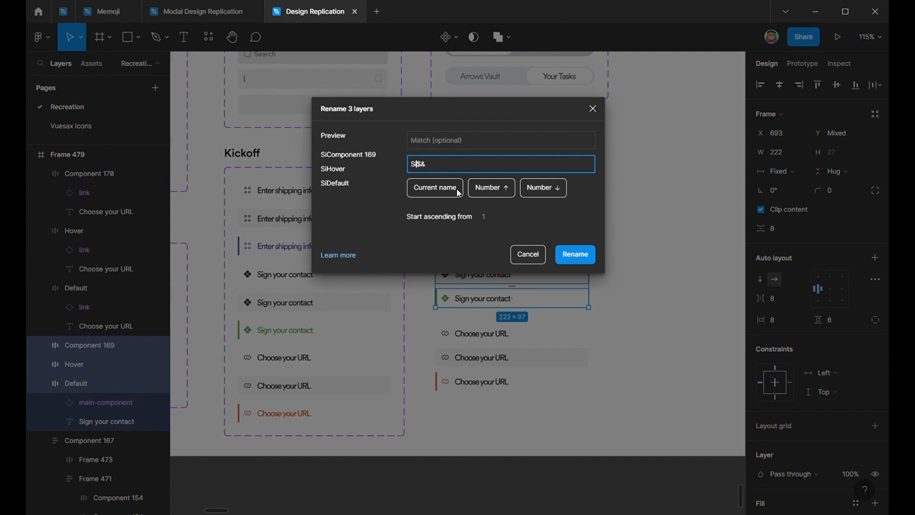
text( -)
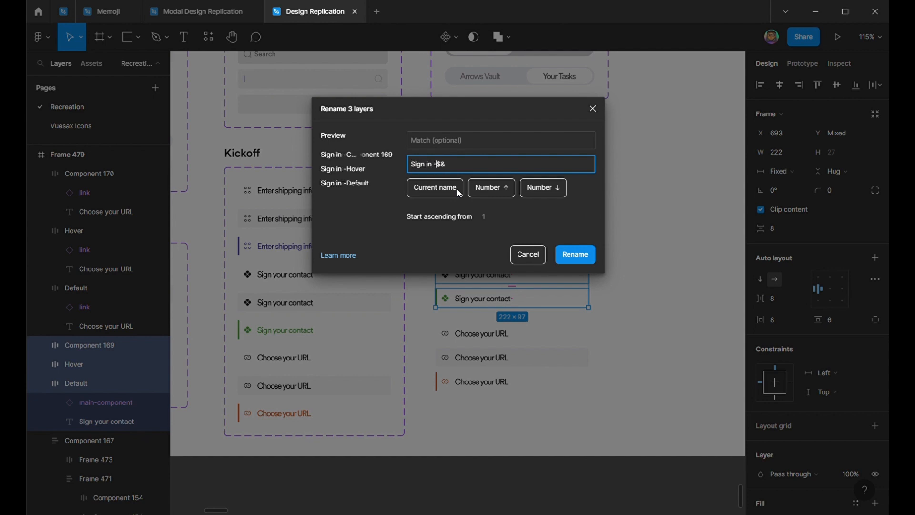
click(575, 255)
click(624, 314)
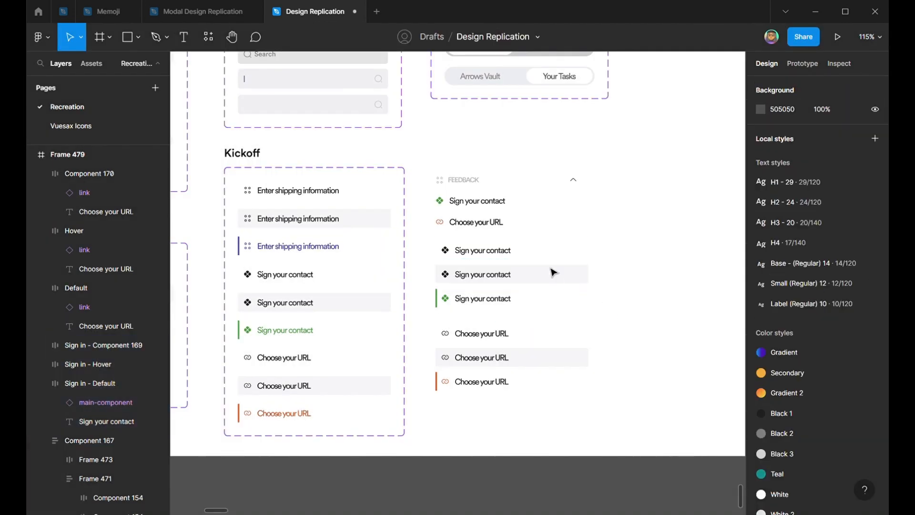
Rename the third standalone "Sign your contact" row, the one with the green icon, as "Sign in - Clicked"
click(535, 252)
drag(535, 273, 536, 306)
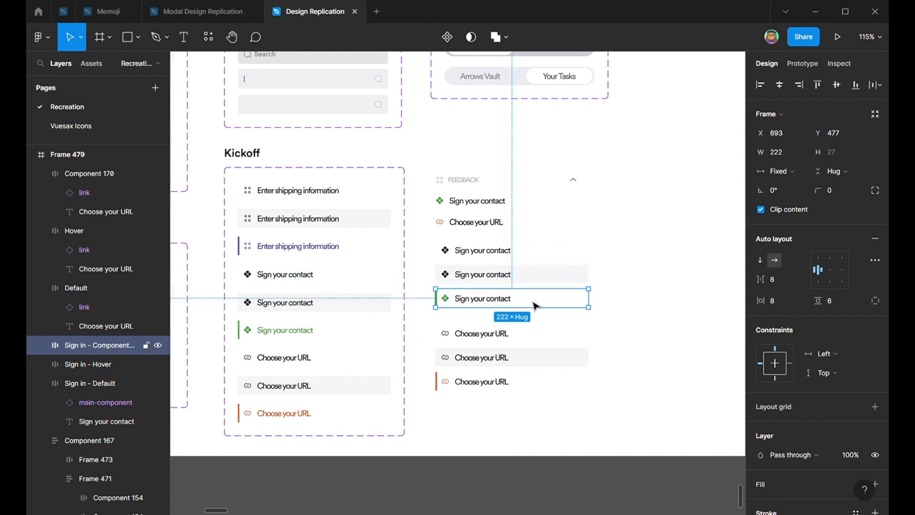
key(ctrl+r)
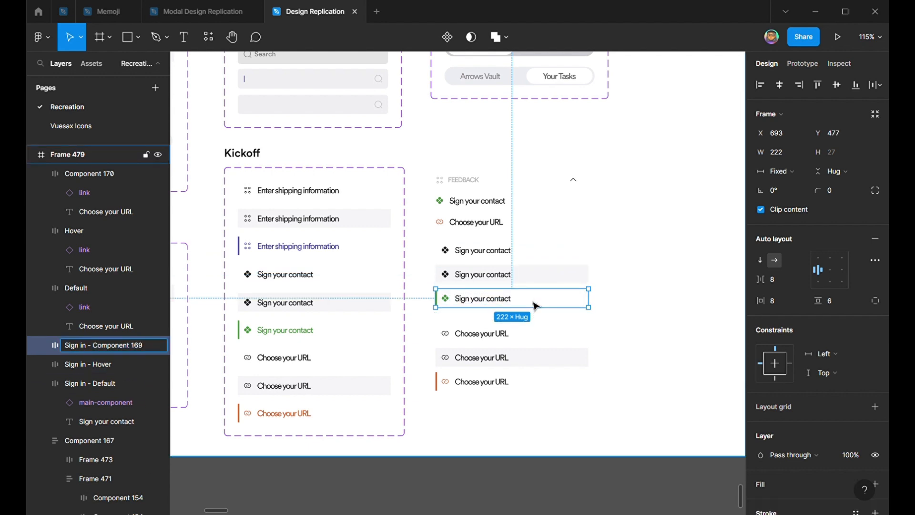
key(ctrl+shift+Left)
key(ctrl+shift+Left)
text(Cl)
key(Return)
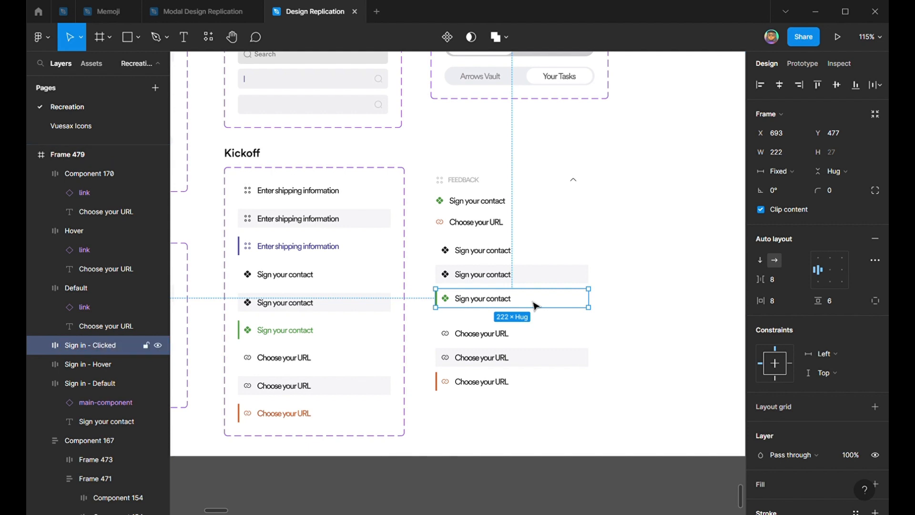
Rename the third standalone "Choose your URL" row, the one with the orange icon, as "Clicked"
click(519, 387)
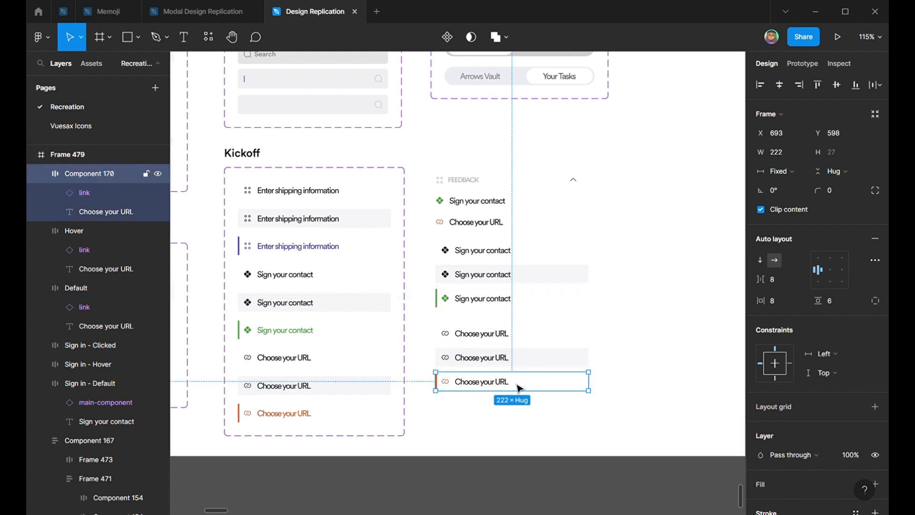
key(ctrl+r)
text(Cl)
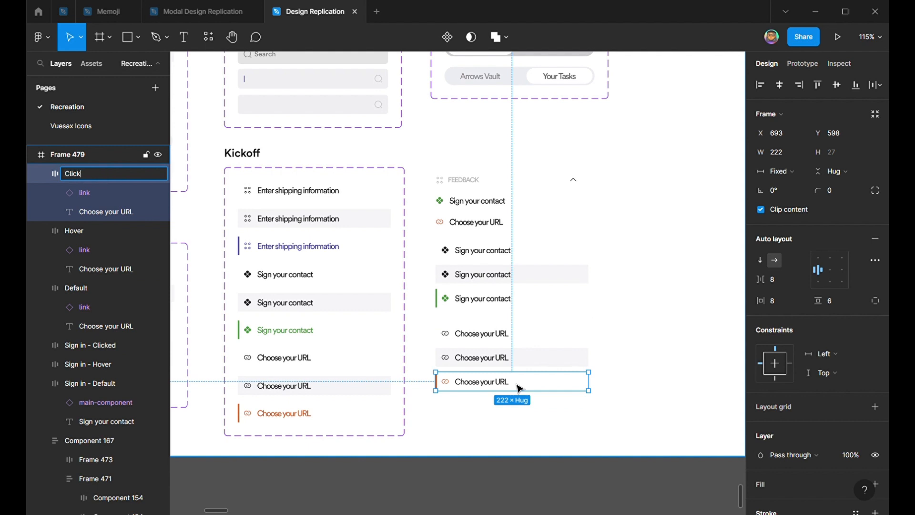
key(Return)
Batch-rename the three standalone "Choose your URL" rows, adding the prefix "Choose - " before their current names
drag(631, 437, 428, 329)
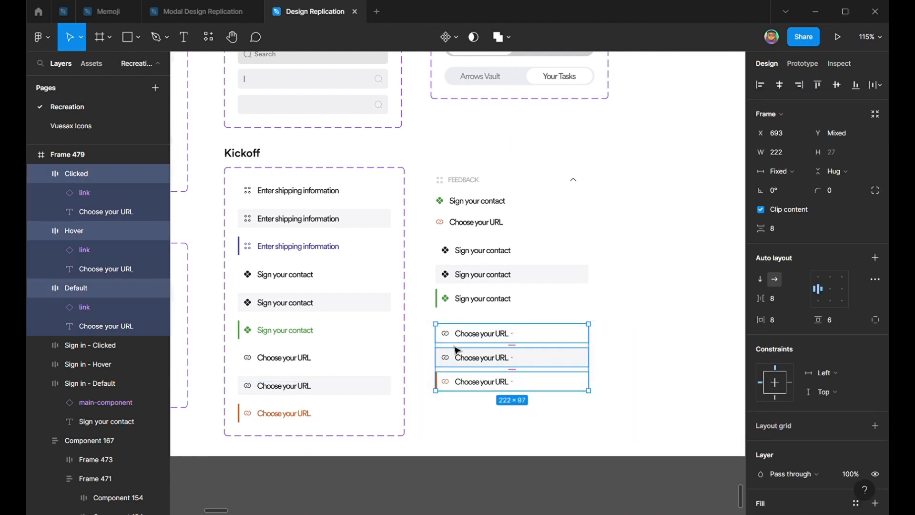
key(ctrl+r)
click(434, 194)
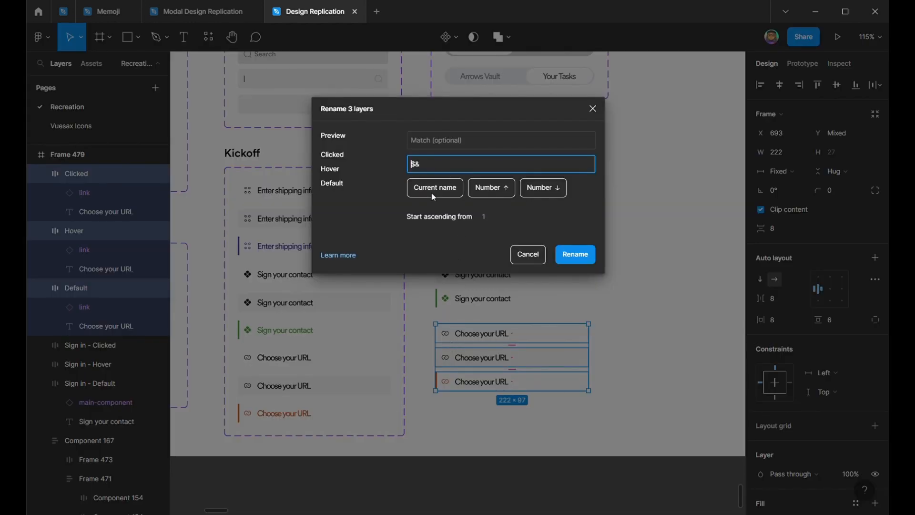
text(Choose -)
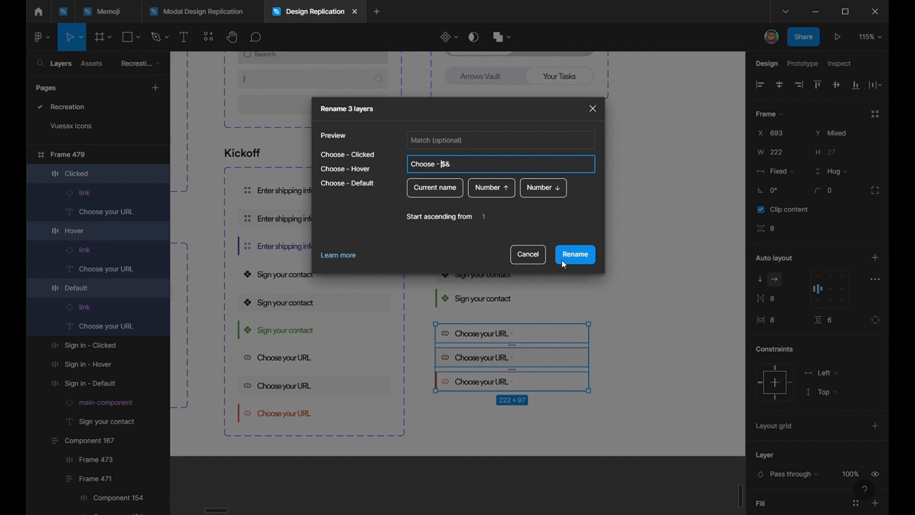
click(579, 258)
Combine the six "Sign your contact" and "Choose your URL" rows into a component set and place it below the Feedback card
drag(644, 438, 426, 240)
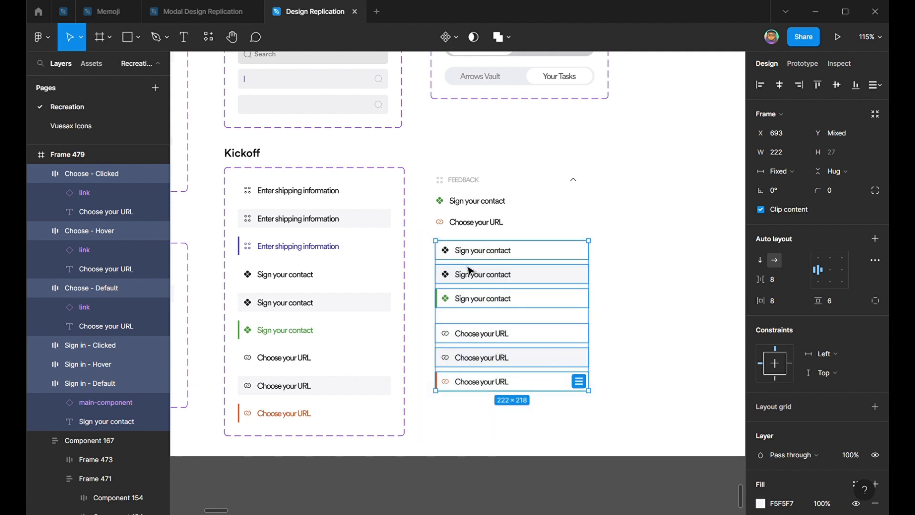
click(449, 37)
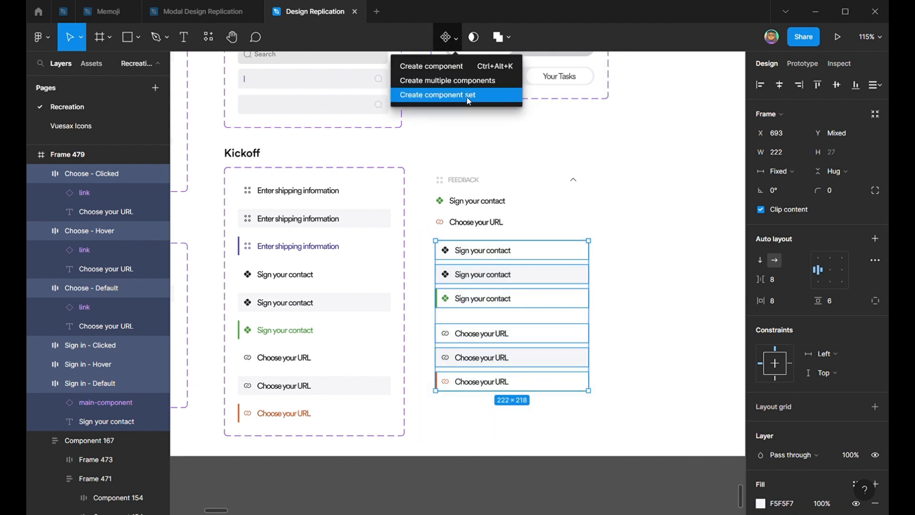
key(Return)
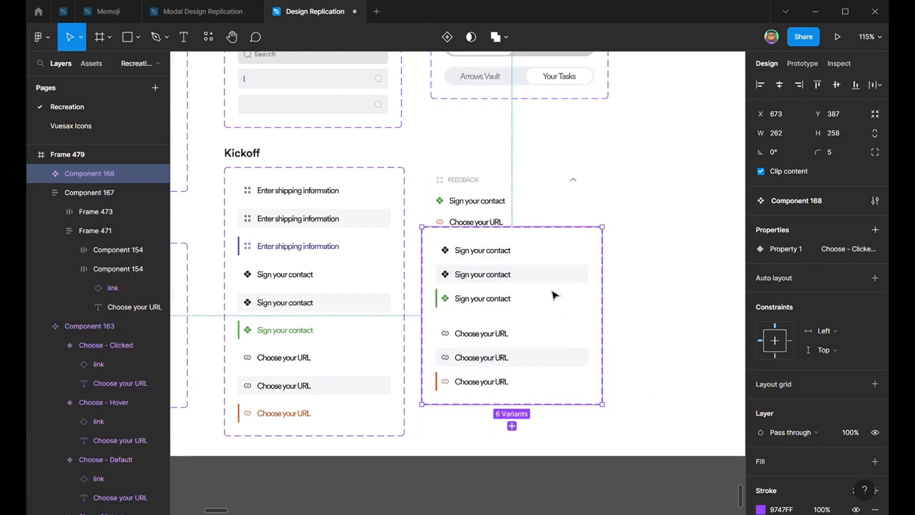
drag(509, 273, 515, 286)
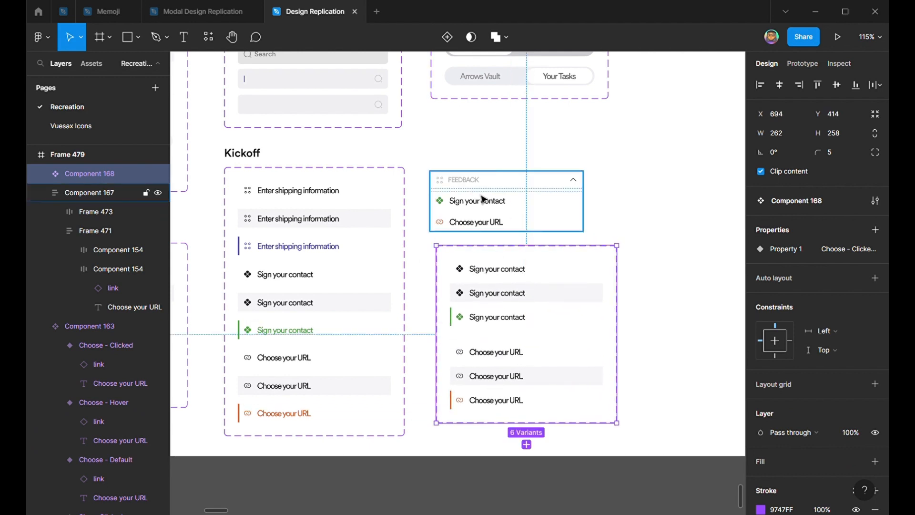
Add a prototype interaction that changes the Sign in - Default variant to Sign in - Hover while hovering
scroll(524, 290, up, 5)
click(502, 267)
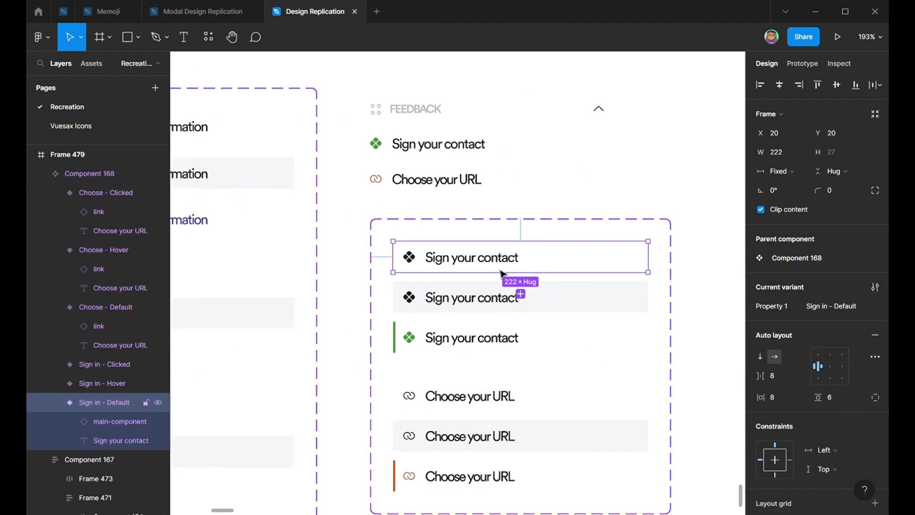
click(791, 67)
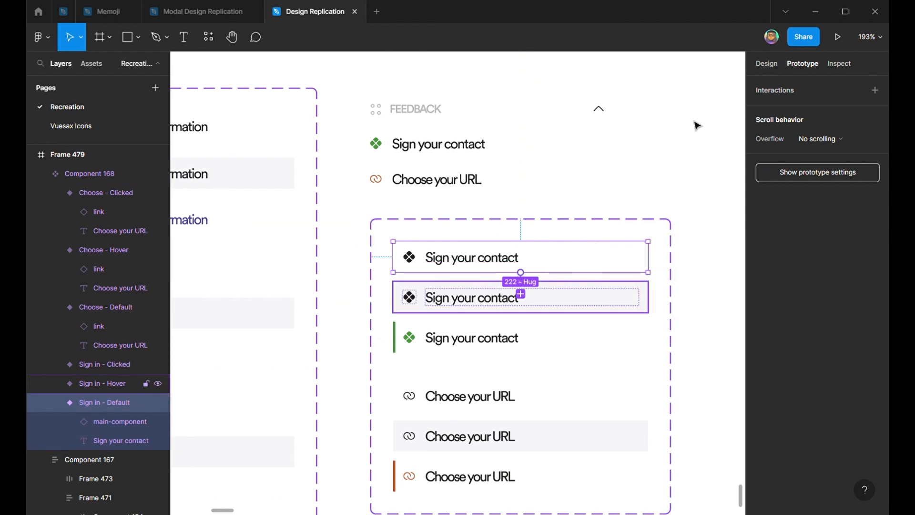
click(654, 139)
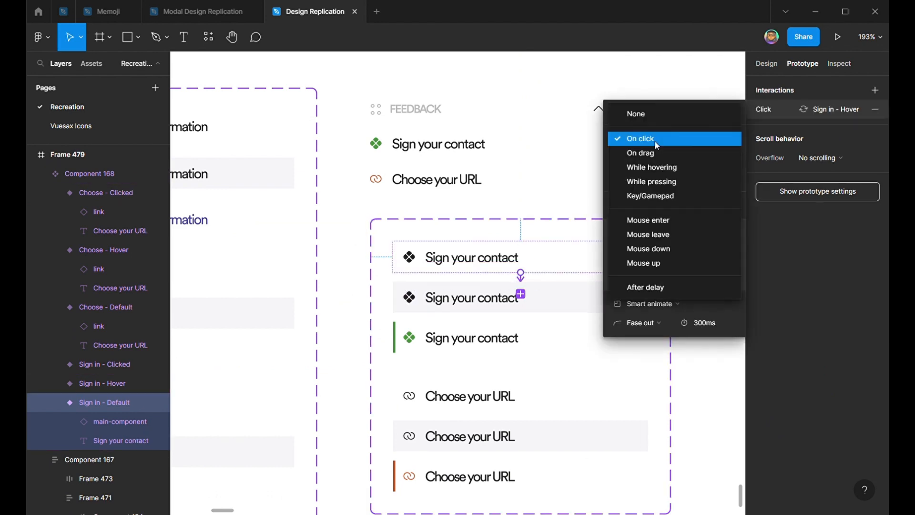
click(733, 113)
Add an on-click interaction that changes the Sign in - Hover variant to Sign in - Clicked
scroll(606, 300, down, 3)
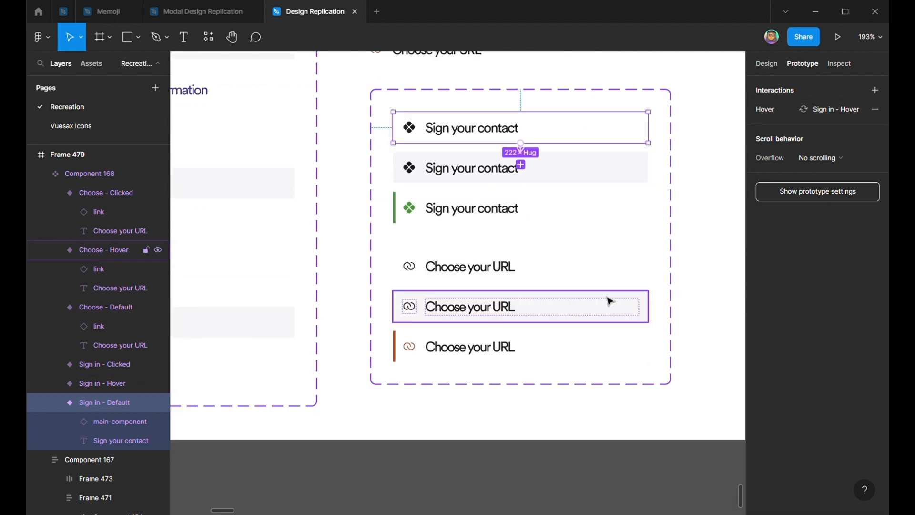
click(574, 172)
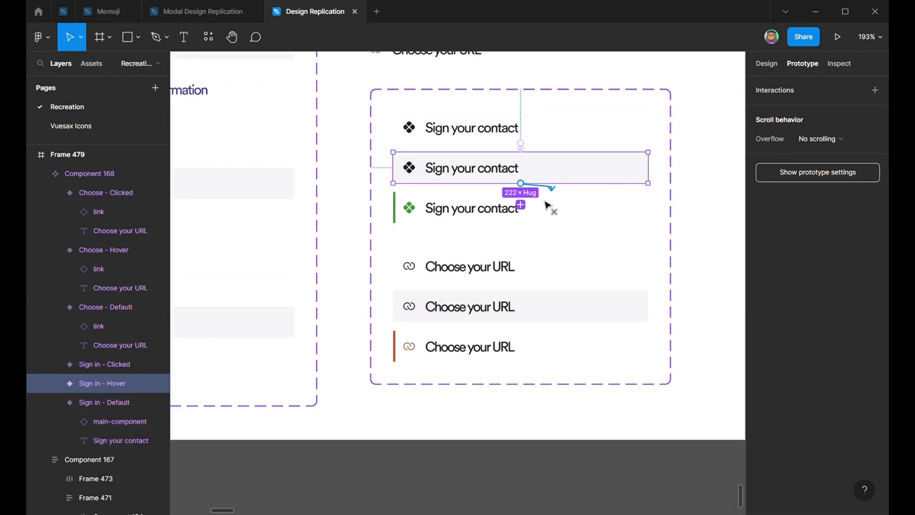
drag(542, 215, 543, 216)
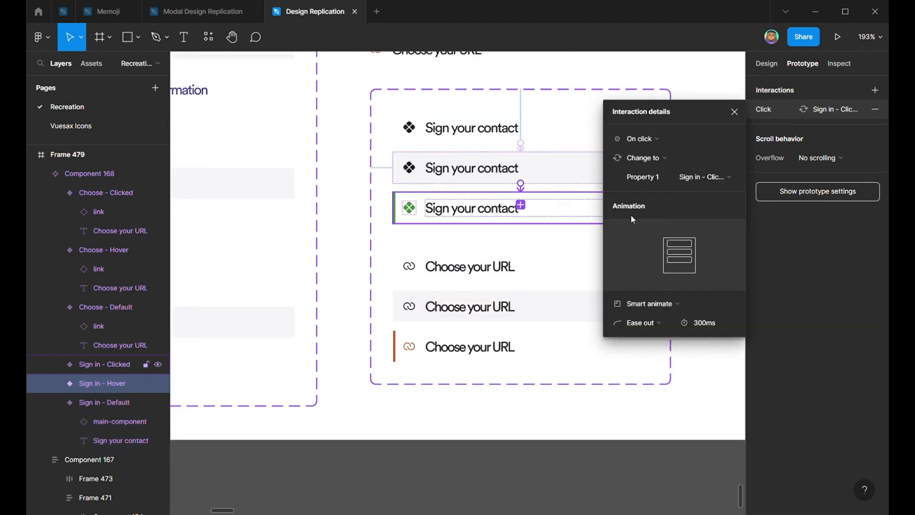
click(634, 139)
click(647, 137)
click(733, 113)
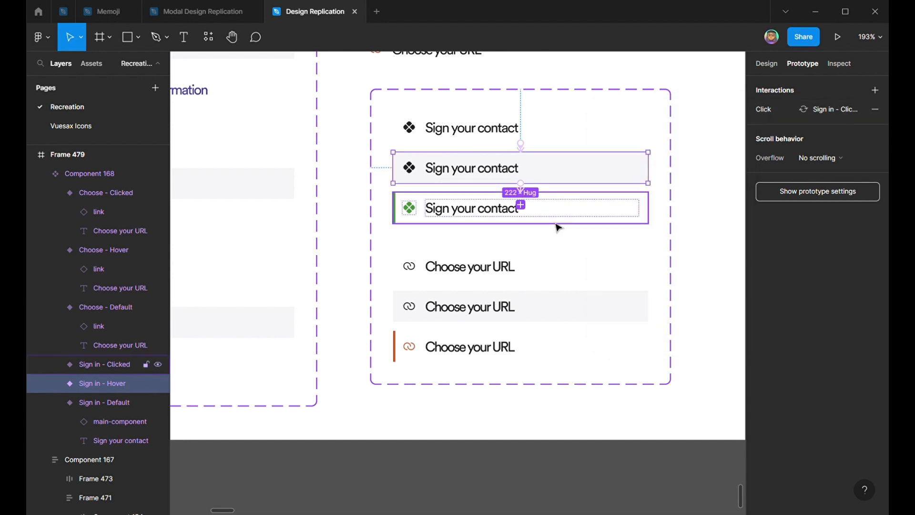
Add an on-click interaction that changes the Sign in - Clicked variant back to Sign in - Default
click(555, 222)
drag(648, 208, 546, 142)
click(657, 138)
click(661, 137)
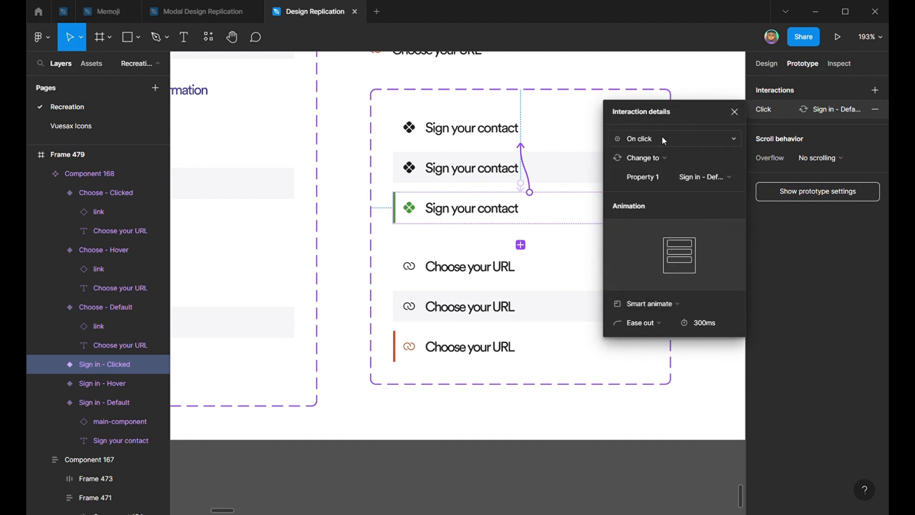
click(733, 112)
Make Choose - Default change to Choose - Hover while hovering, and connect Choose - Hover to Choose - Clicked
click(533, 276)
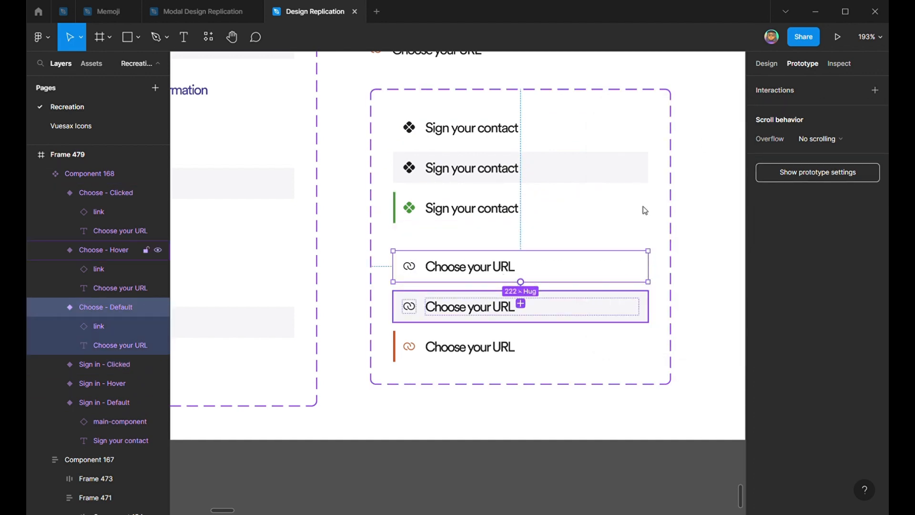
click(651, 138)
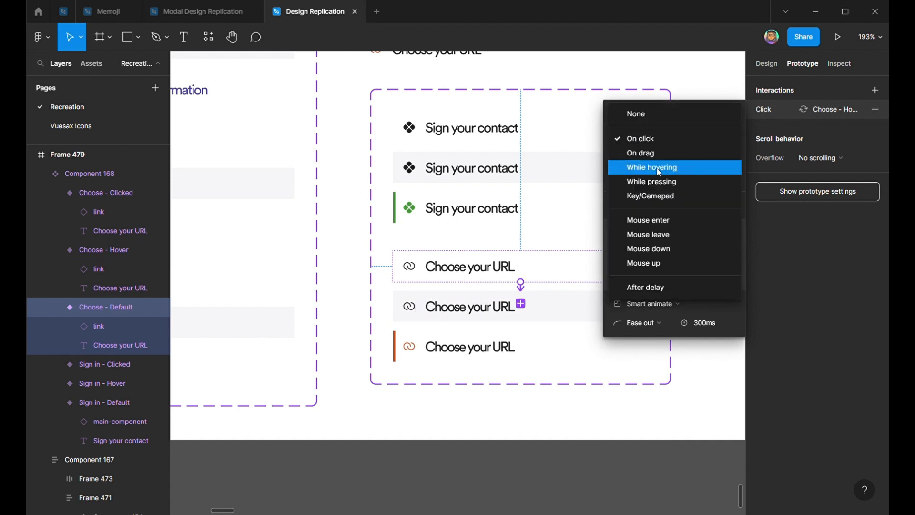
click(547, 301)
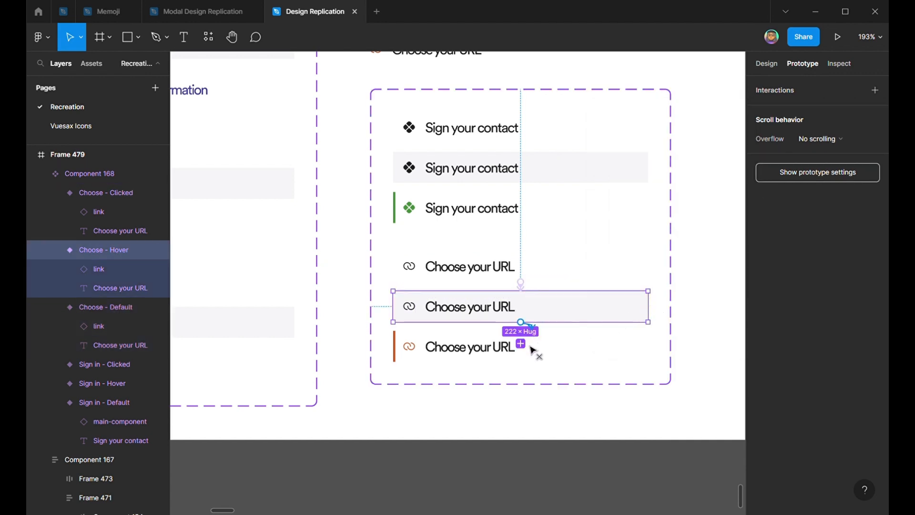
Add an on-click interaction that changes the Choose - Clicked variant back to Choose - Default
click(457, 337)
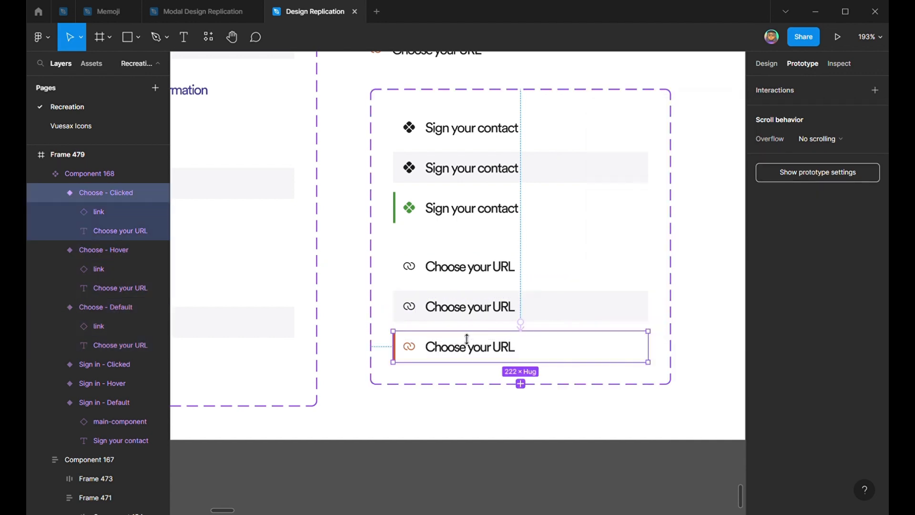
drag(648, 346, 521, 270)
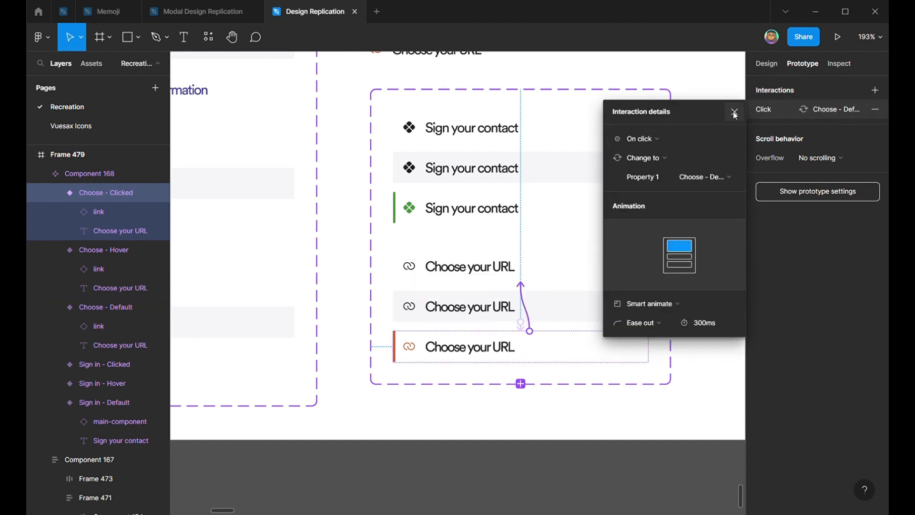
click(735, 114)
Replace the "Sign your contact" row in the Feedback card with the new set's Sign in - Default variant
click(764, 65)
scroll(604, 302, down, 6)
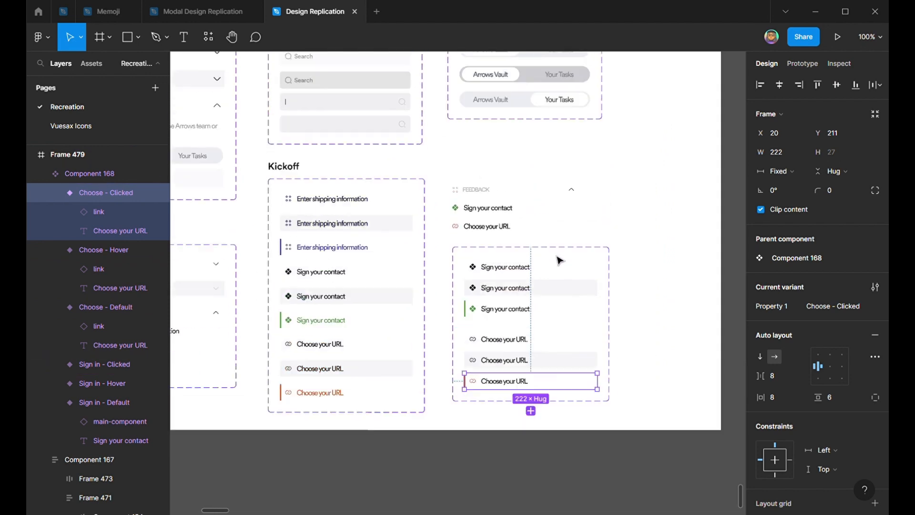
scroll(559, 260, up, 4)
click(535, 293)
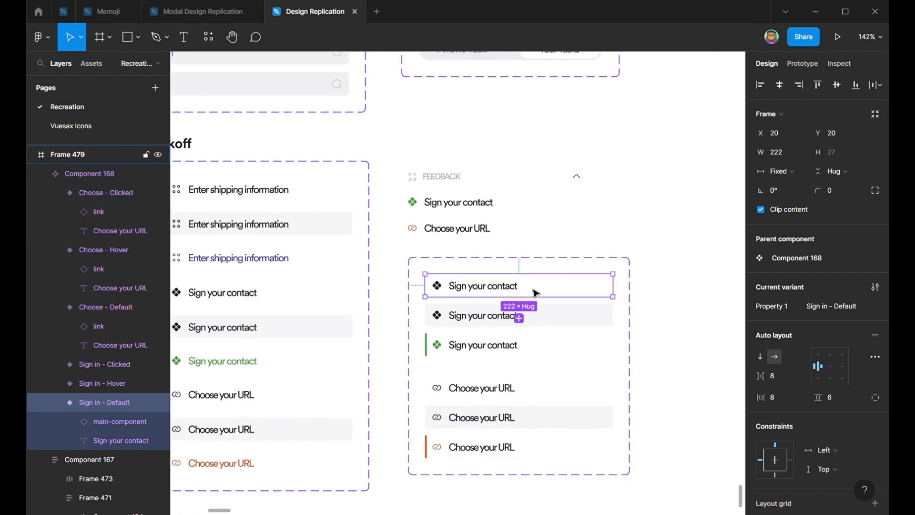
click(476, 209)
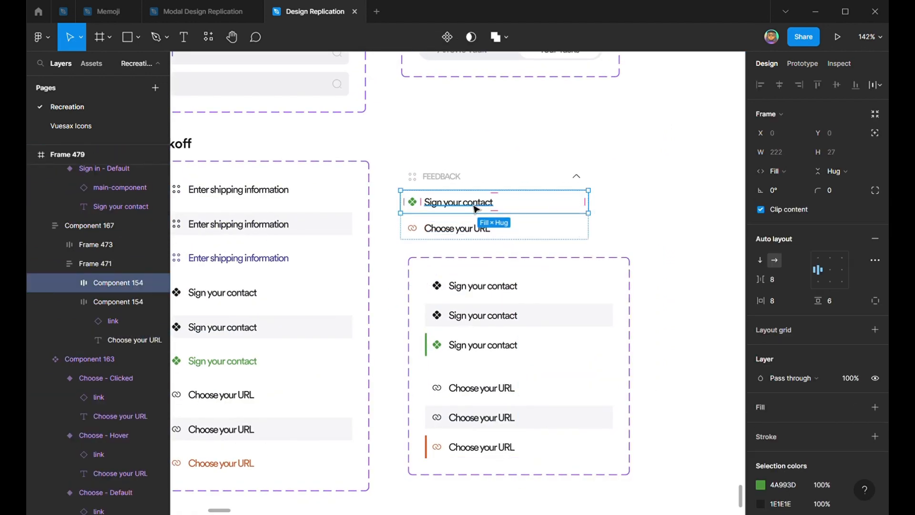
key(ctrl+shift+r)
Replace the Feedback card's "Choose your URL" row with an instance of the new set, switched to the Choose - Default variant
click(471, 234)
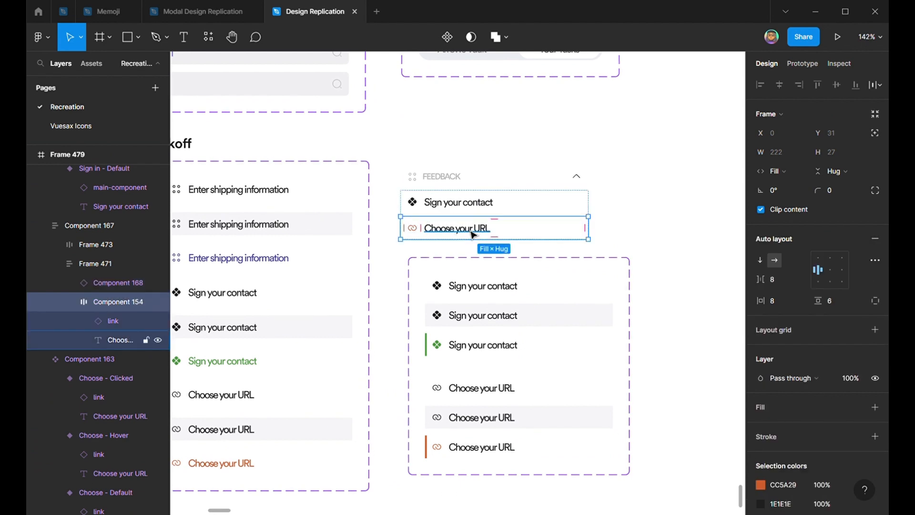
key(ctrl+shift+r)
click(836, 258)
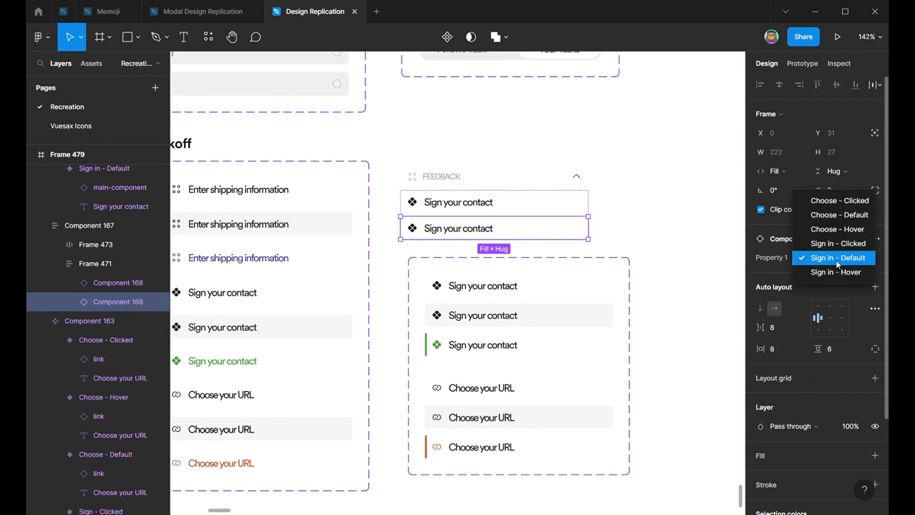
click(833, 216)
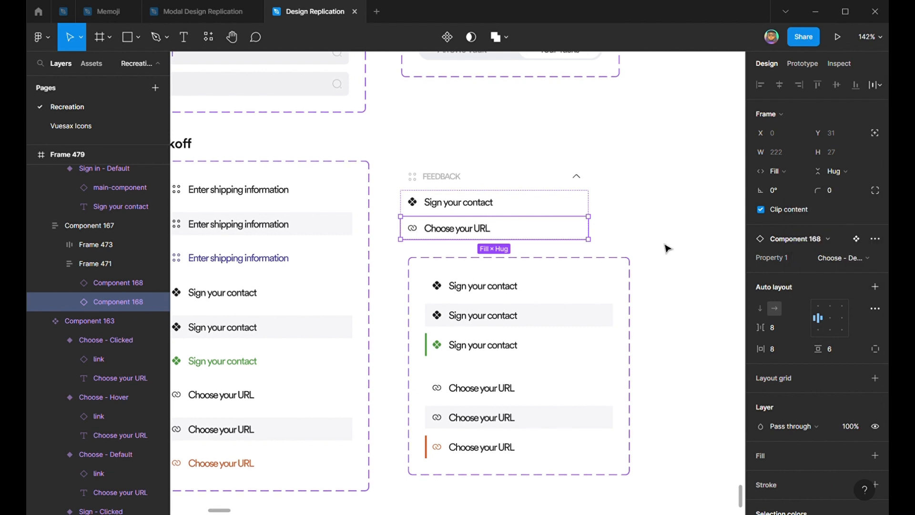
click(667, 248)
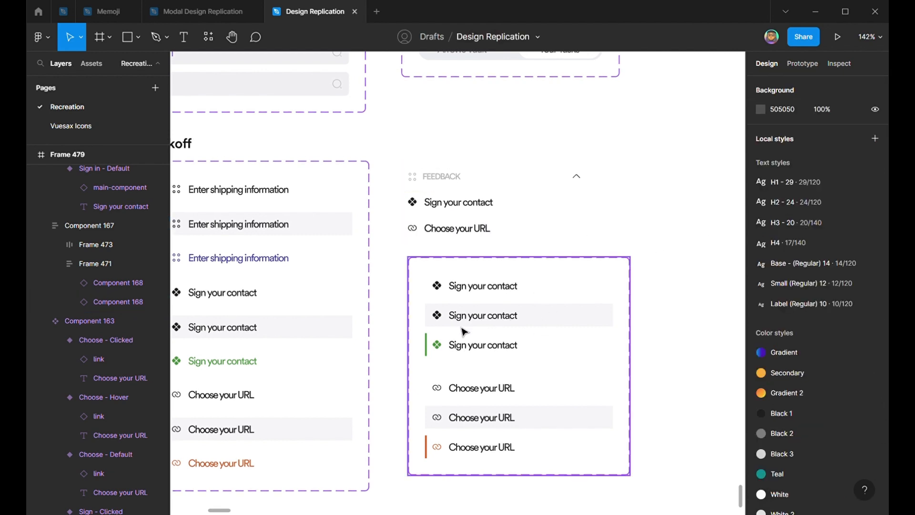
Move the Feedback card aside and position the six-variant set under a copy of the Kickoff heading reworded as "Feedback"
scroll(486, 348, down, 5)
drag(449, 237, 613, 242)
drag(261, 201, 419, 210)
double_click(419, 202)
text(Feedback)
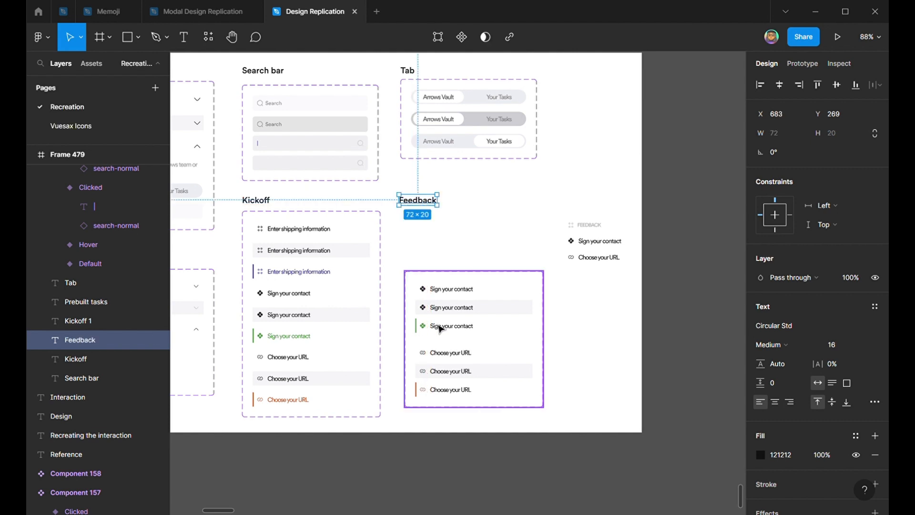
drag(447, 324, 445, 271)
Widen Frame 479 to 1306 so its white background extends further beyond the Feedback card
click(569, 336)
click(607, 311)
drag(642, 350, 738, 349)
scroll(736, 253, right, 1)
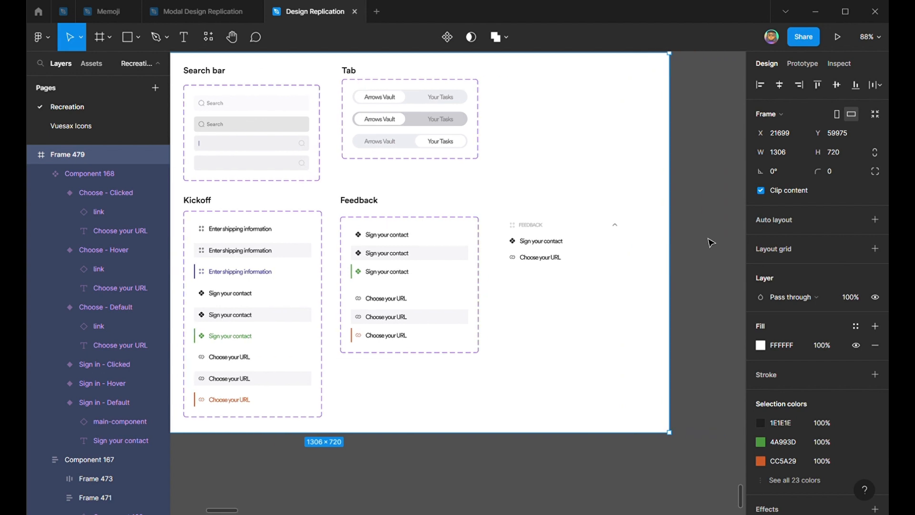
click(709, 241)
Duplicate the Feedback heading above the Feedback card, reword it as "Feedback 1" and align its left edge with the card
drag(364, 205, 546, 211)
double_click(531, 208)
key(Right)
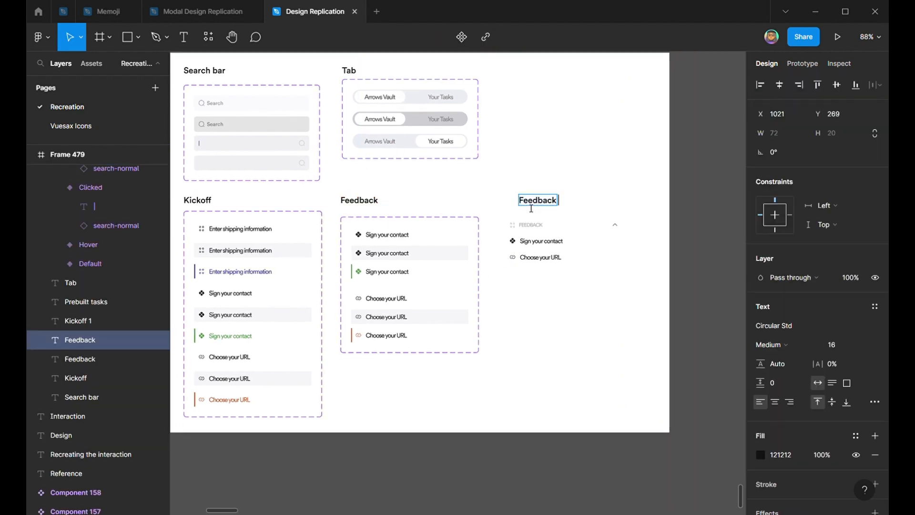
key(Escape)
shift+click(562, 241)
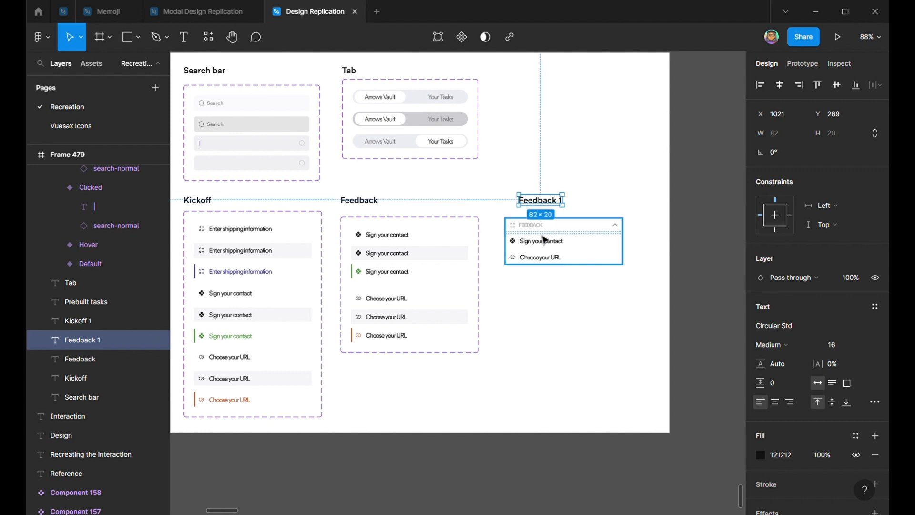
click(760, 85)
scroll(619, 222, up, 5)
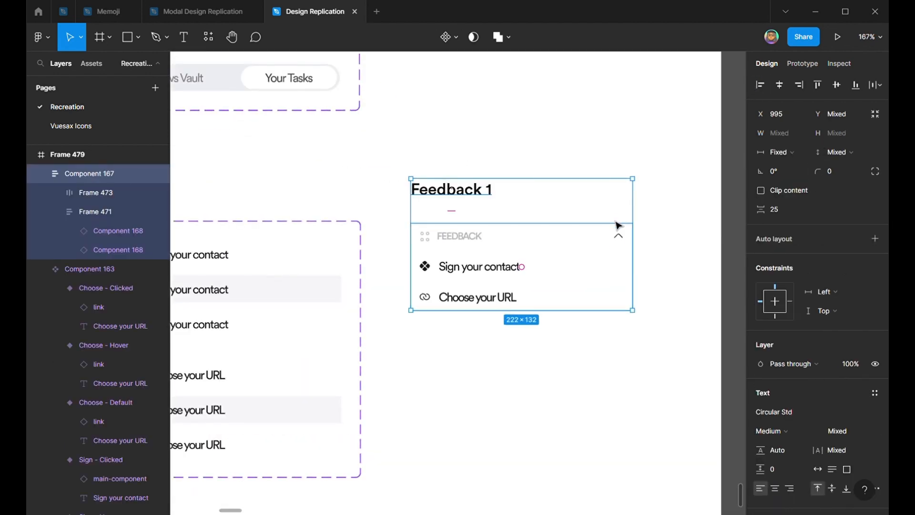
Rename the Feedback card as Default and hide Frame 471 with its two task rows
click(664, 252)
click(521, 244)
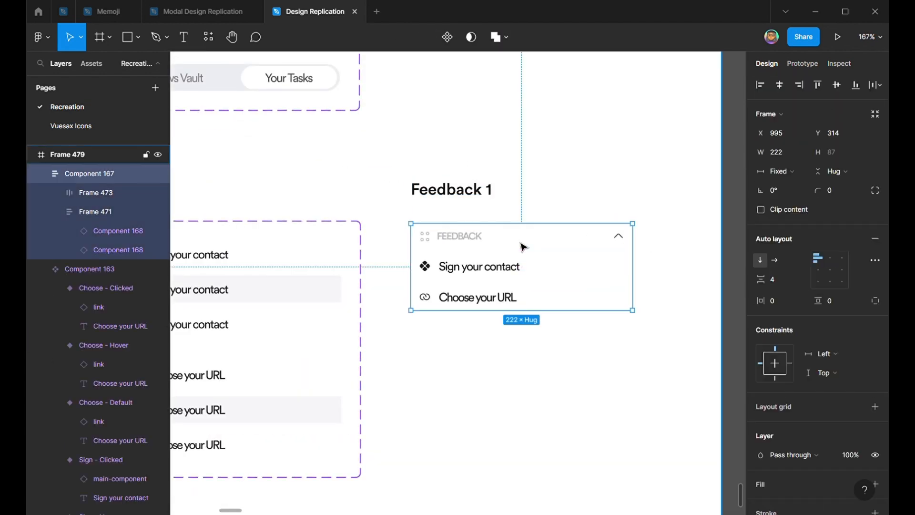
key(ctrl+r)
text(D)
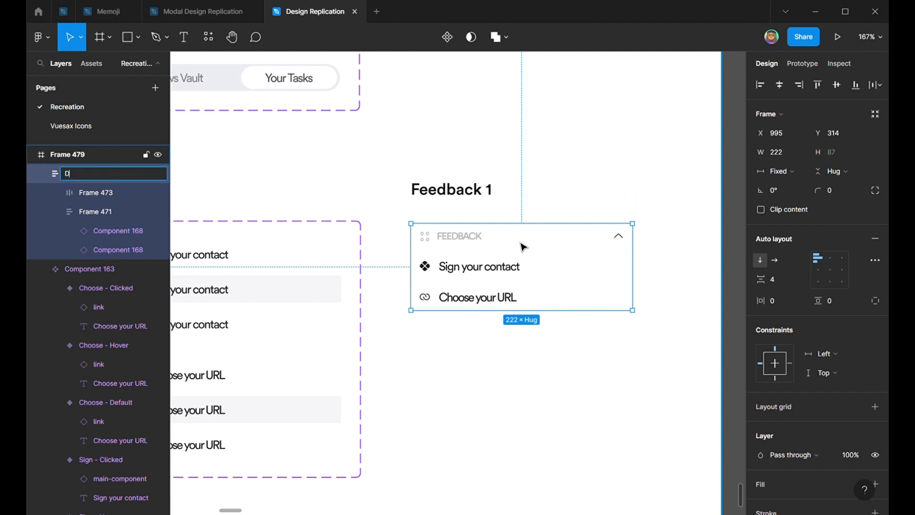
key(Return)
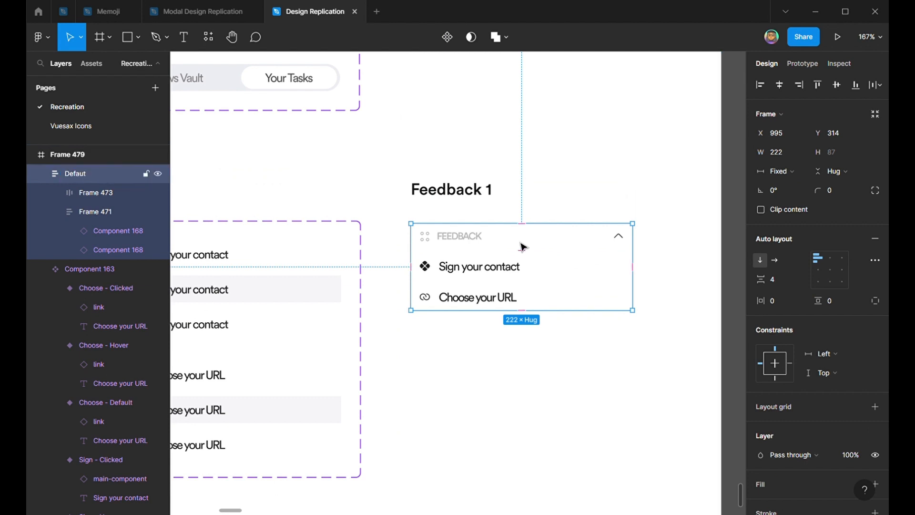
key(ctrl+r)
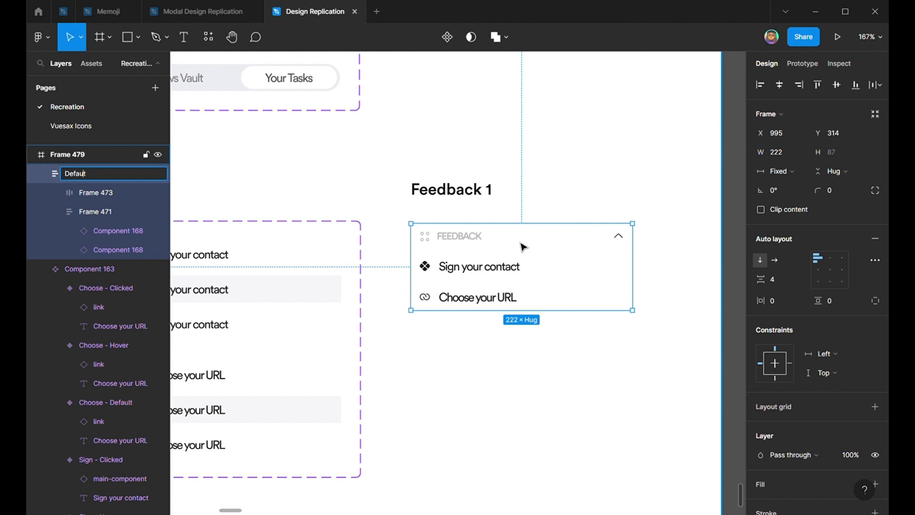
key(Return)
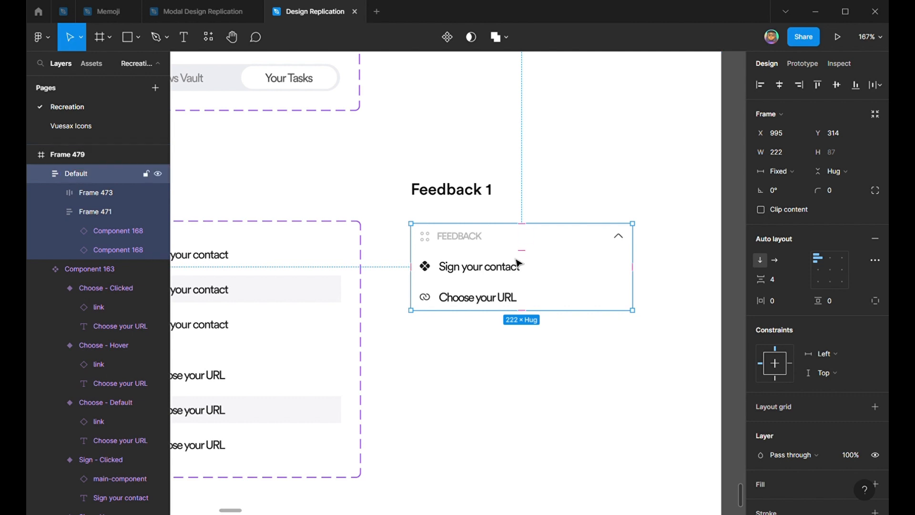
click(159, 213)
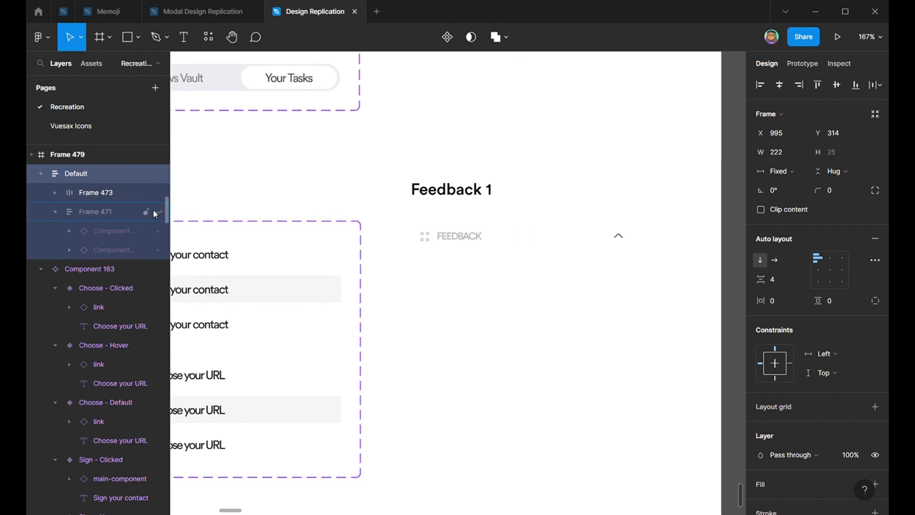
Duplicate the collapsed Default card just below the original and name the copy Hover
drag(523, 243, 528, 290)
key(ctrl+r)
text(H)
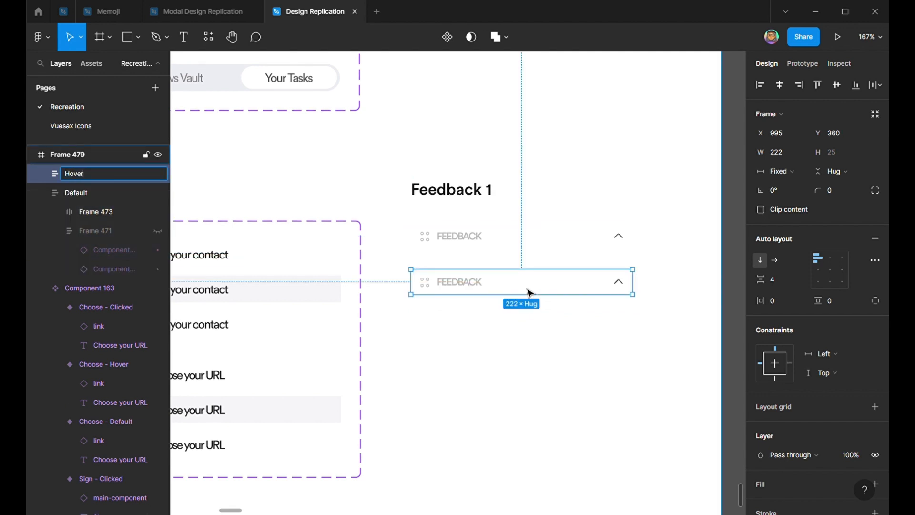
key(Return)
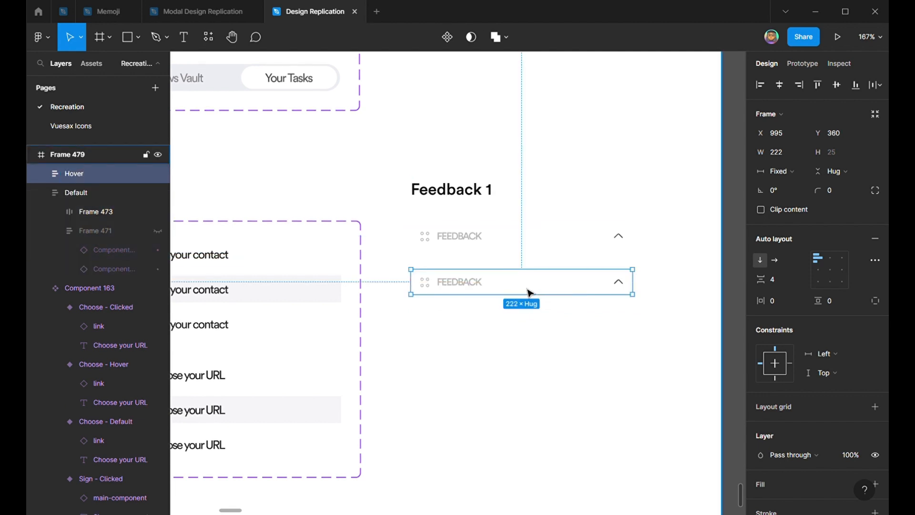
Duplicate the Hover card once more at the same spacing and name the copy Clicked
key(ctrl+d)
key(ctrl+r)
text(Cl)
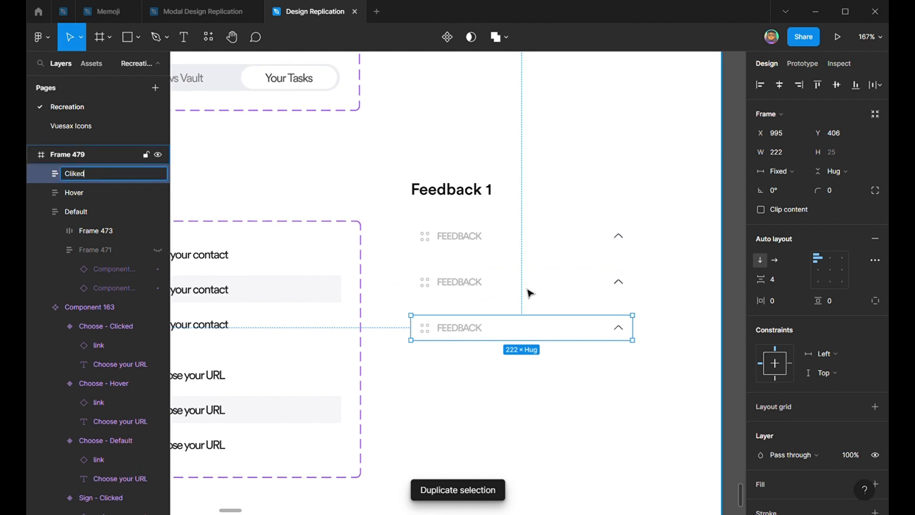
text(iked)
key(Return)
key(ctrl+r)
key(Left)
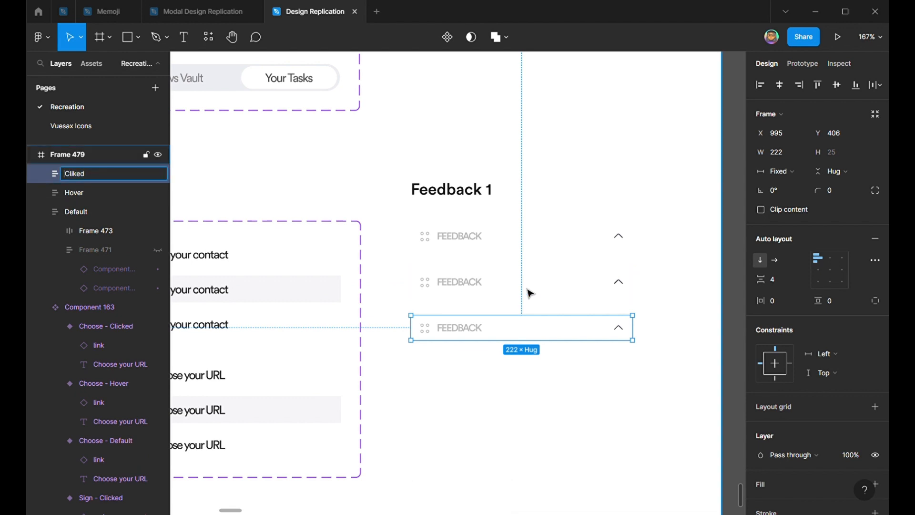
key(BackSpace)
key(BackSpace)
key(Return)
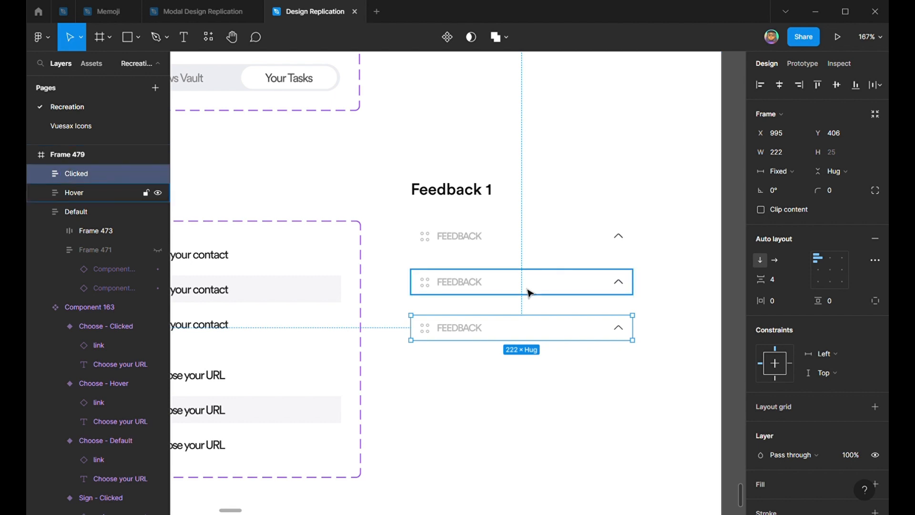
Show the hidden Frame 471 task rows in the Clicked card
scroll(527, 293, right, 2)
click(42, 175)
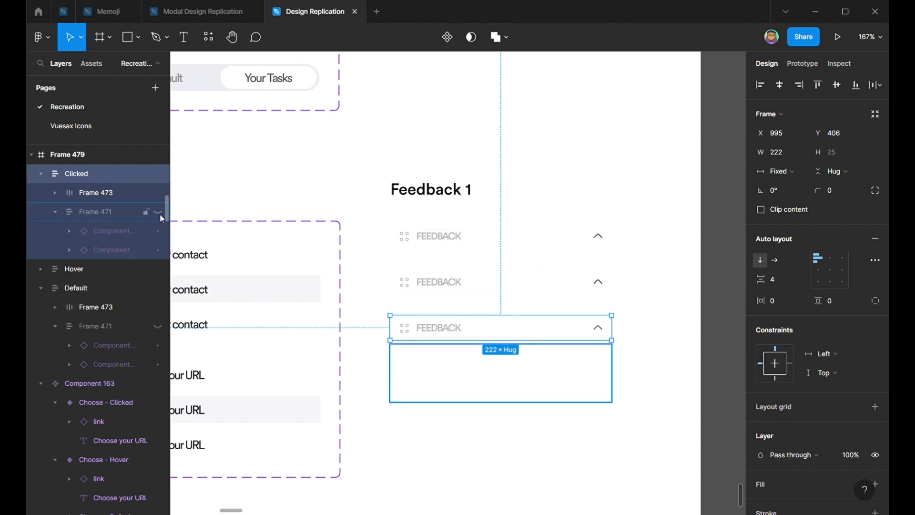
click(157, 212)
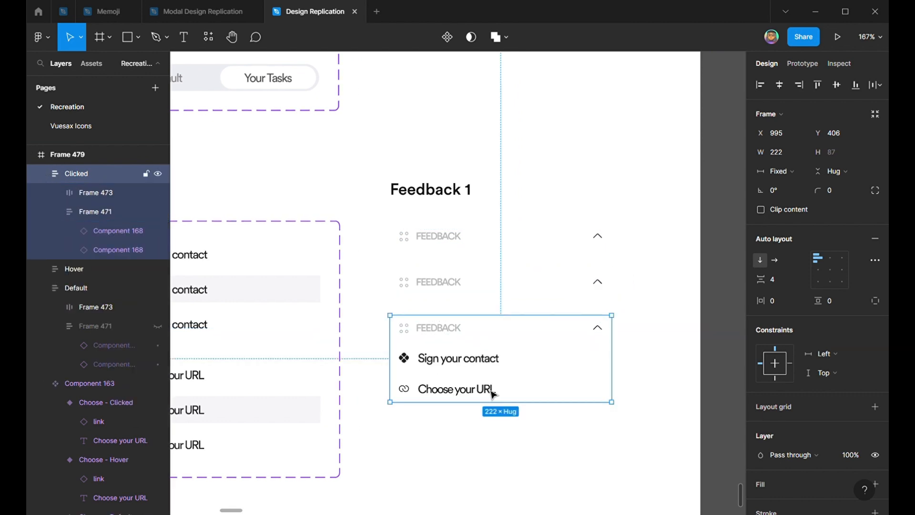
Flip the arrow icons of the Hover and Default cards vertically so they point down
click(664, 415)
ctrl+click(598, 281)
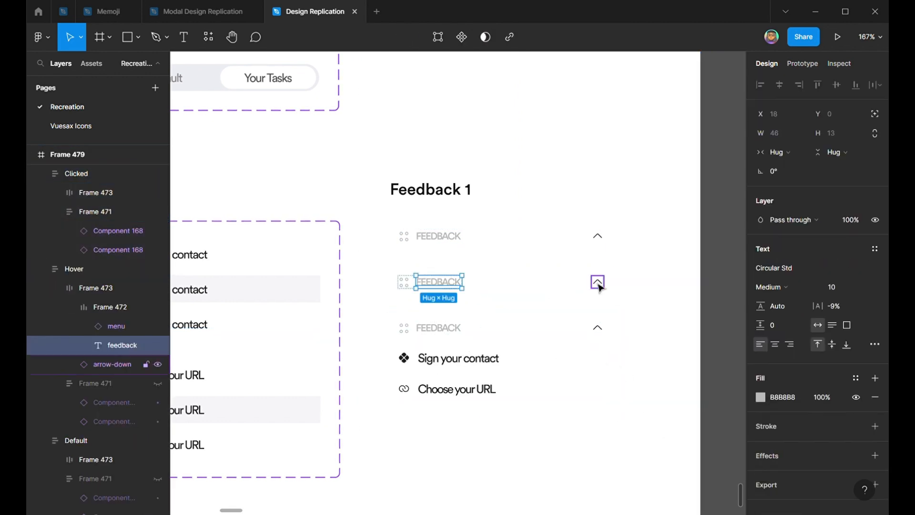
key(shift+v)
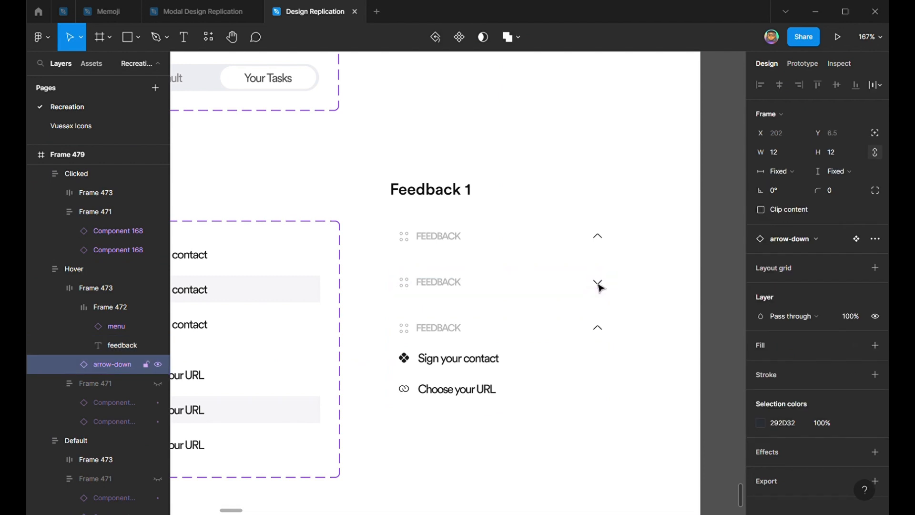
ctrl+click(446, 238)
click(598, 236)
key(shift+v)
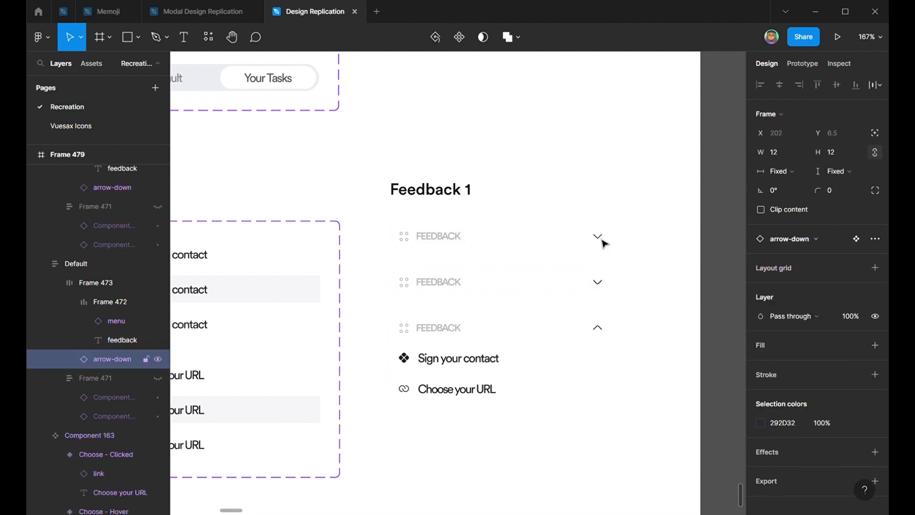
Combine the Default, Hover and Clicked cards into a component set and align it under the Feedback 1 heading
click(644, 378)
drag(660, 487, 374, 210)
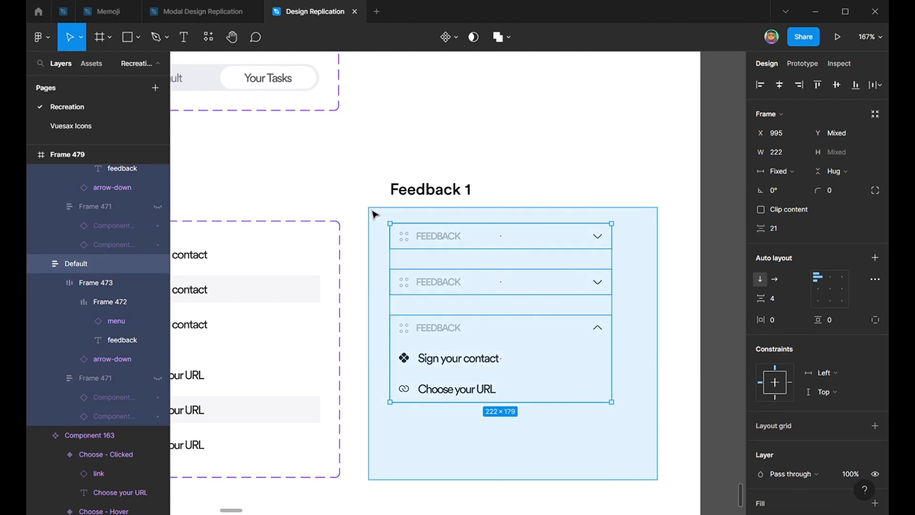
click(459, 40)
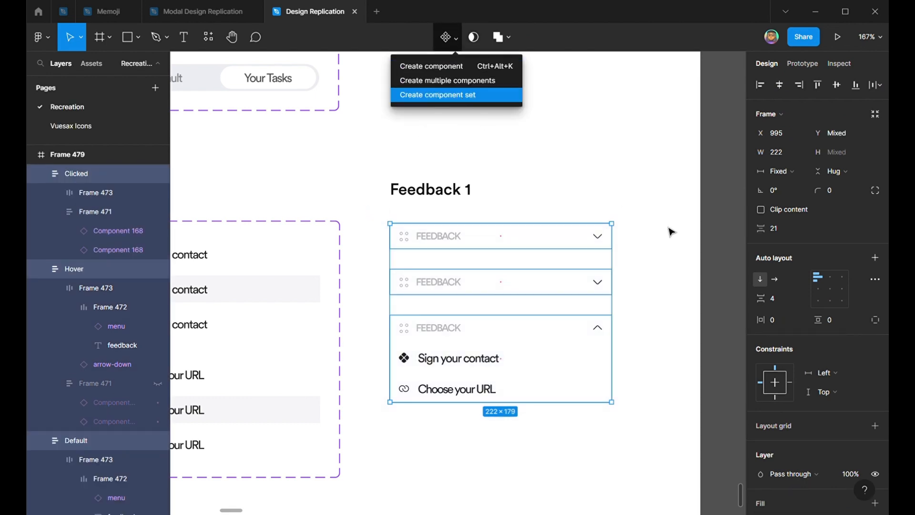
key(Return)
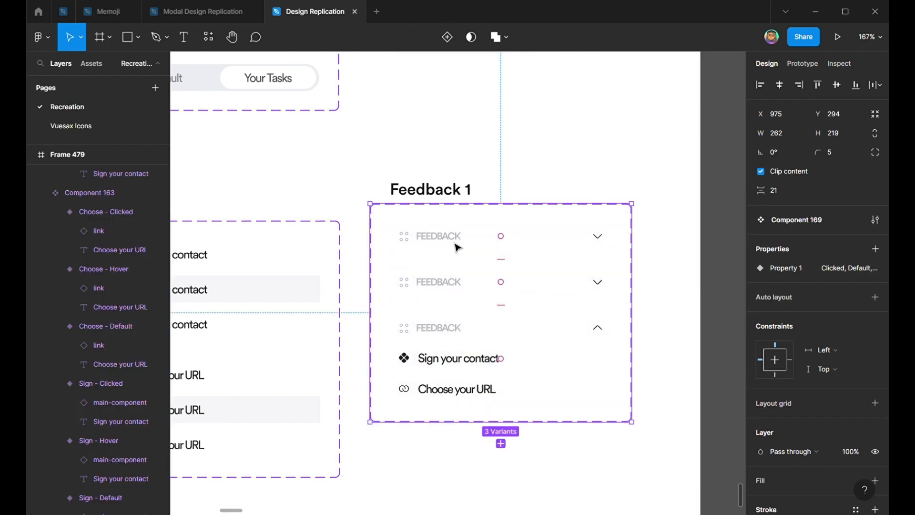
double_click(468, 255)
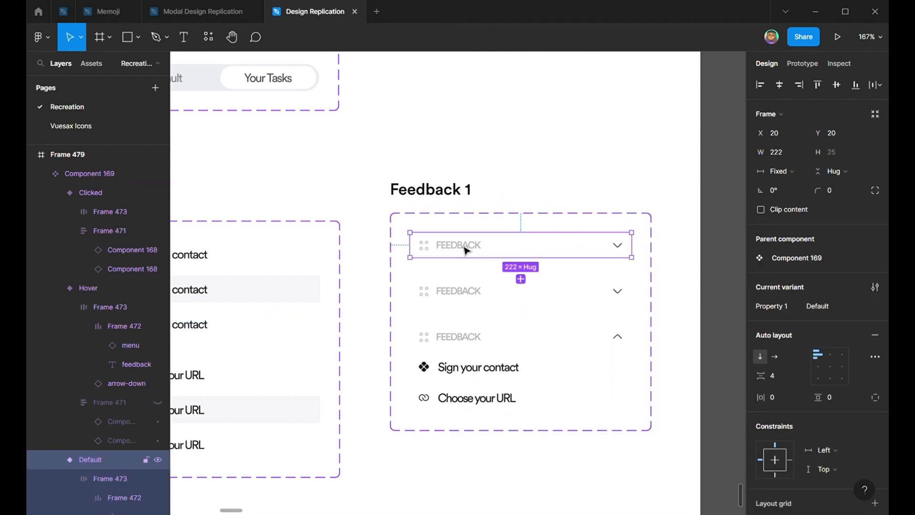
Link the Default variant to Hover with a While hovering interaction that changes the variant using Smart animate
click(483, 286)
click(500, 247)
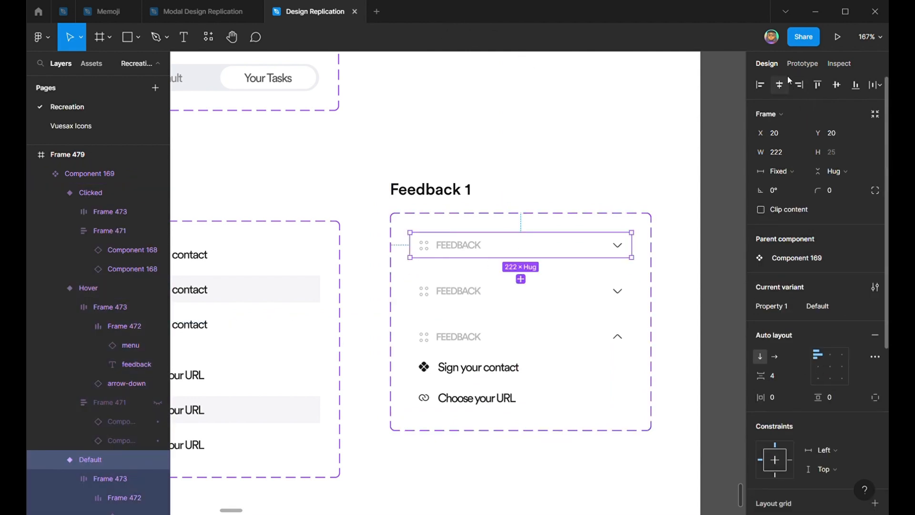
key(shift+e)
drag(631, 245, 556, 300)
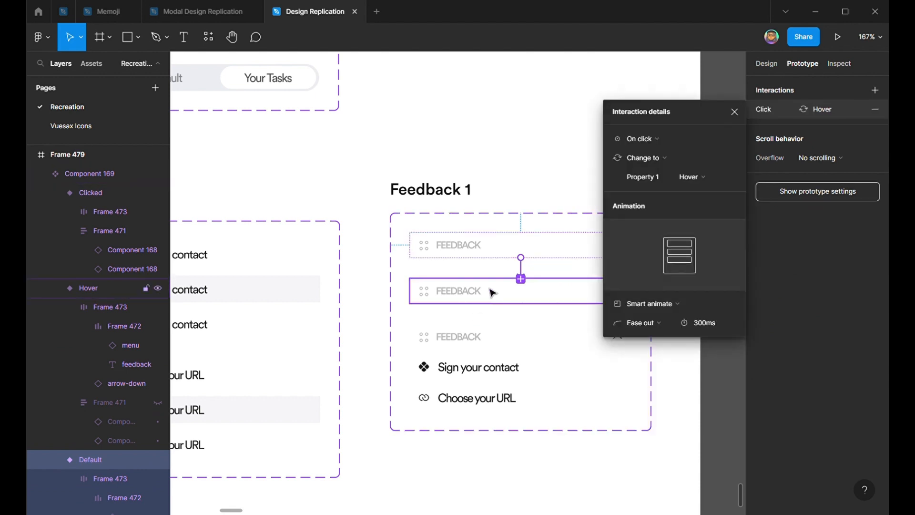
click(653, 139)
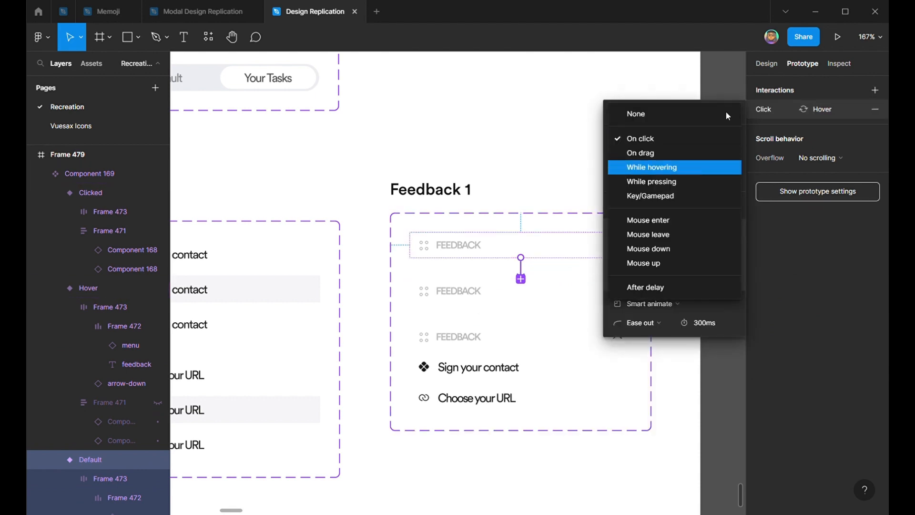
click(660, 166)
click(734, 111)
Link the header row of the Clicked variant to Default with an On click, Smart animate interaction
click(619, 291)
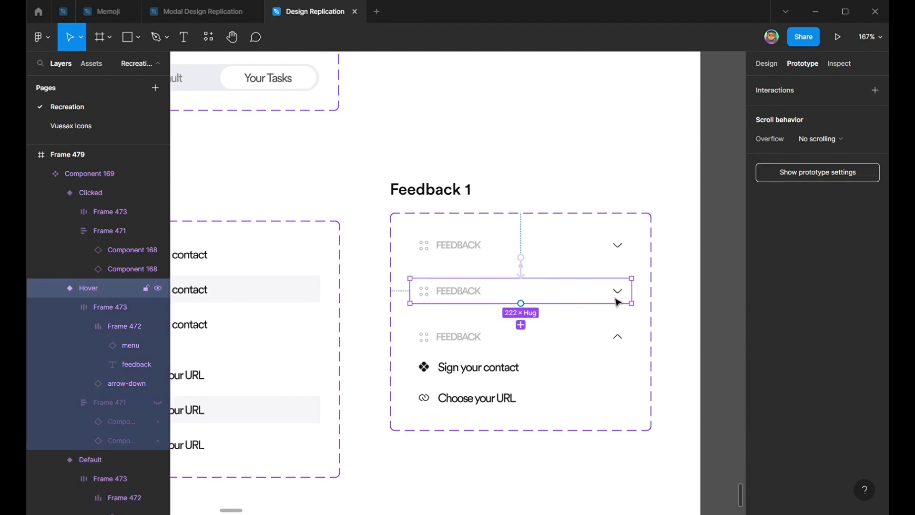
click(484, 347)
drag(411, 337, 426, 252)
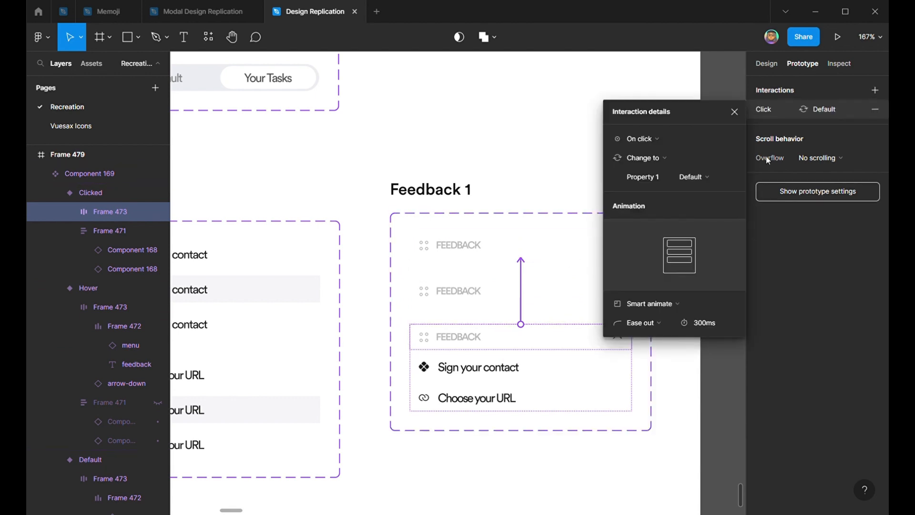
key(Escape)
Pick up the fill colour F5F5F7 from the hover variant of the Kickoff 1 component set
scroll(602, 288, down, 3)
scroll(657, 327, down, 5)
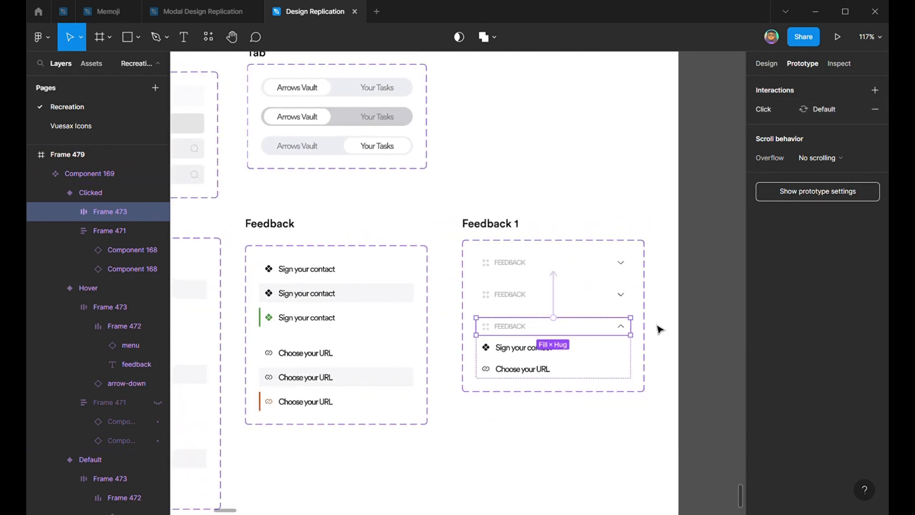
scroll(333, 388, left, 5)
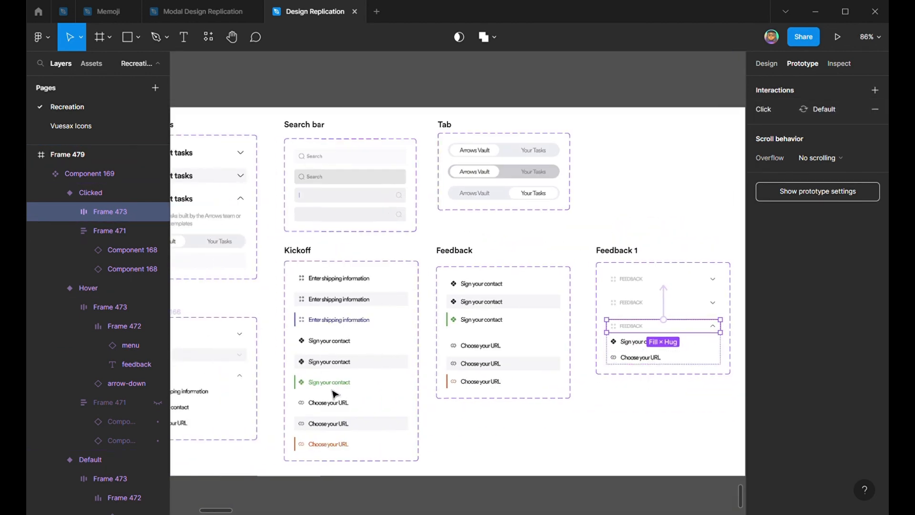
scroll(394, 387, down, 2)
scroll(413, 383, up, 8)
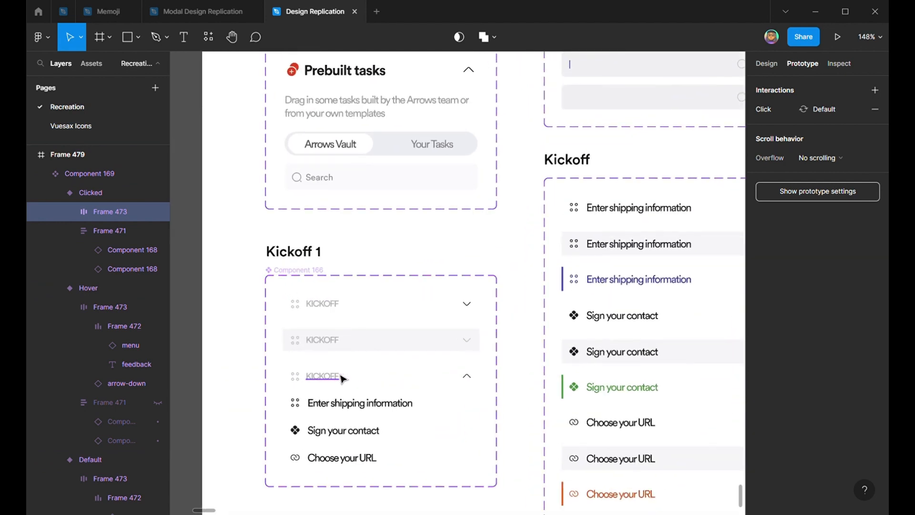
click(374, 340)
click(765, 64)
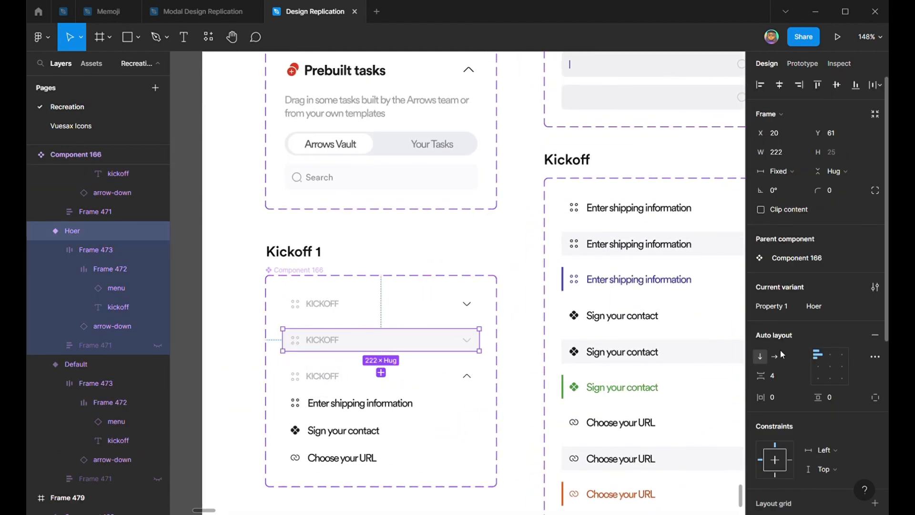
scroll(797, 419, down, 4)
click(799, 420)
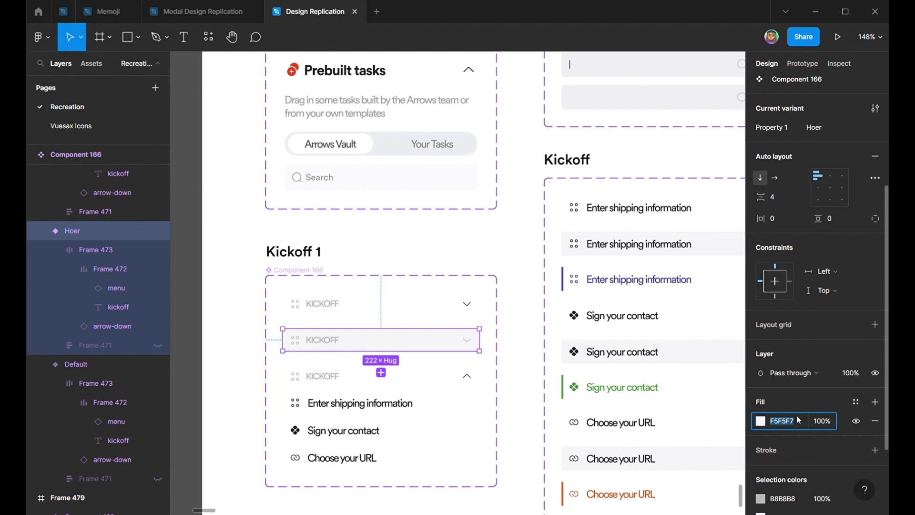
Give the Hover variant of the Feedback 1 component set the fill colour F5F5F7
scroll(410, 338, right, 15)
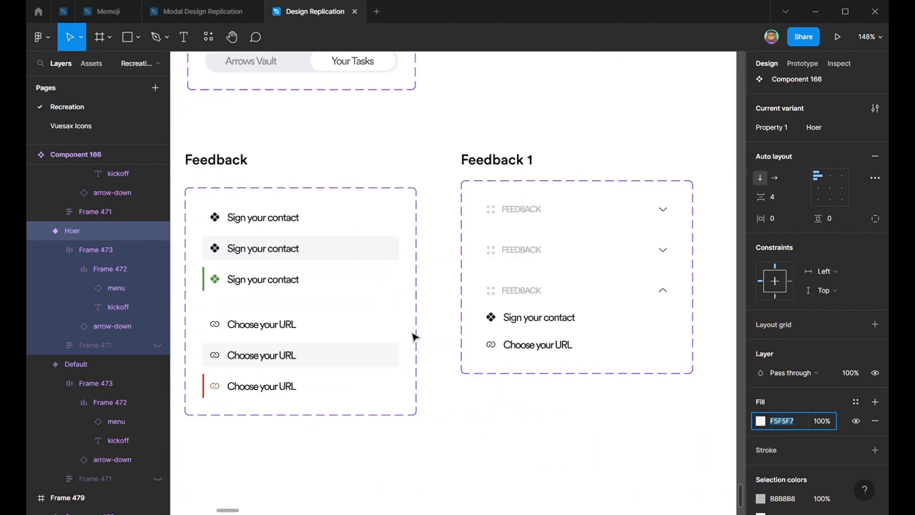
scroll(413, 335, right, 2)
scroll(530, 226, up, 3)
ctrl+click(428, 205)
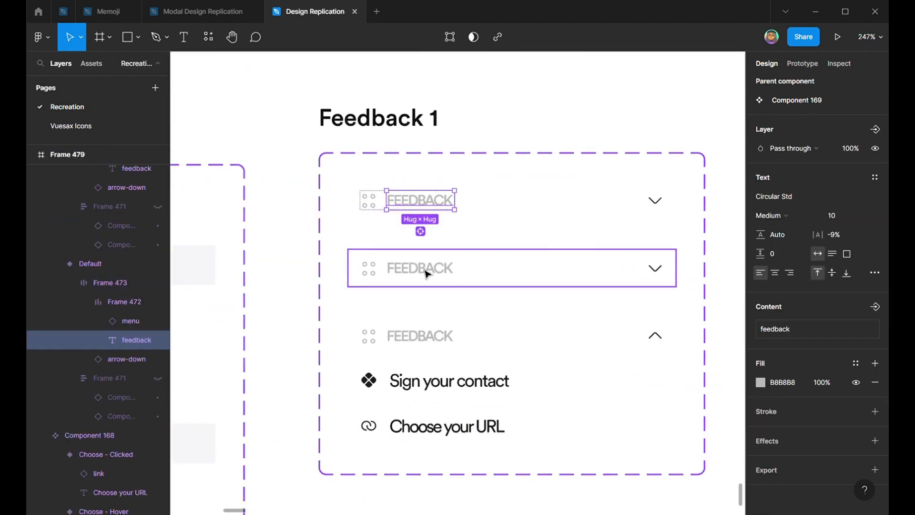
click(427, 274)
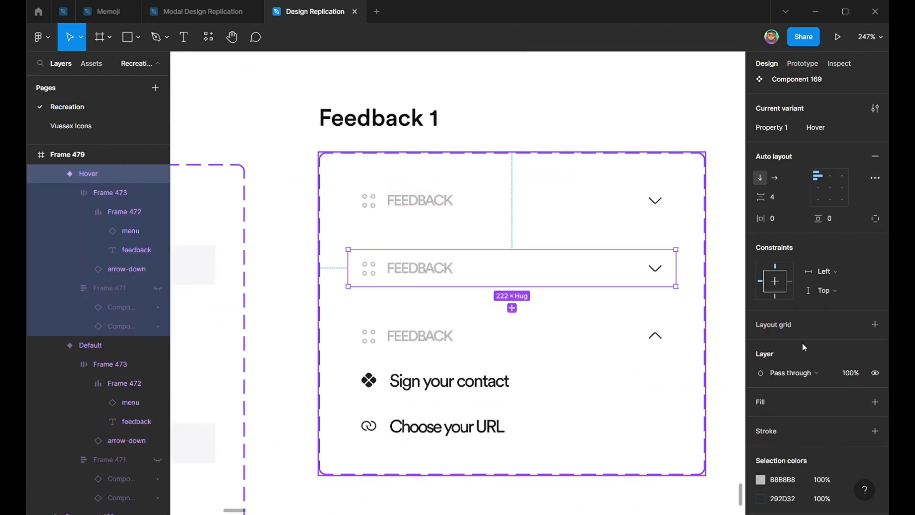
click(813, 417)
click(799, 419)
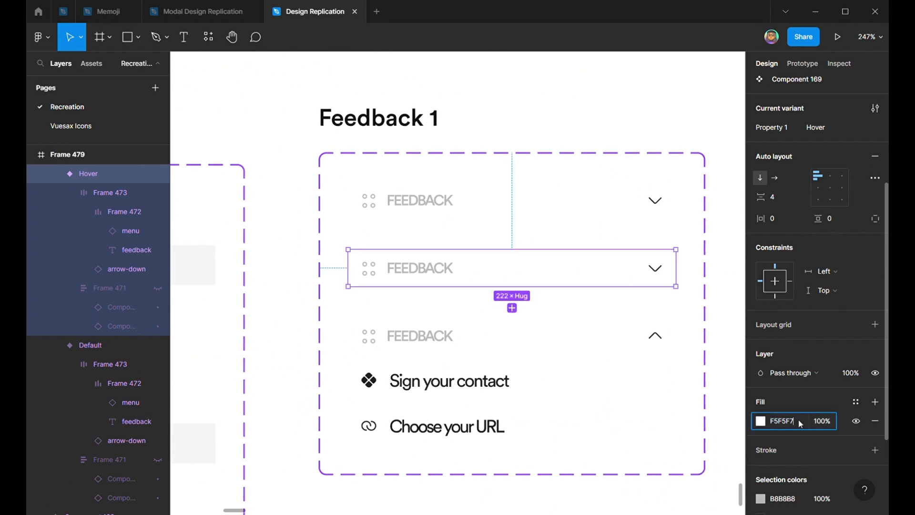
key(Return)
click(722, 315)
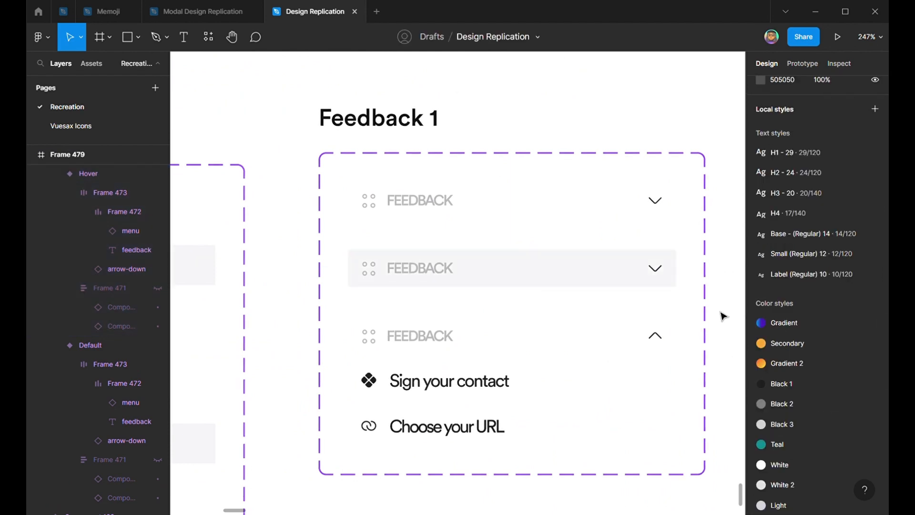
Try the FEEDBACK label's grey B8B8B8 on the down arrow of the Feedback 1 Hover variant, and undo it
scroll(723, 312, up, 1)
double_click(446, 269)
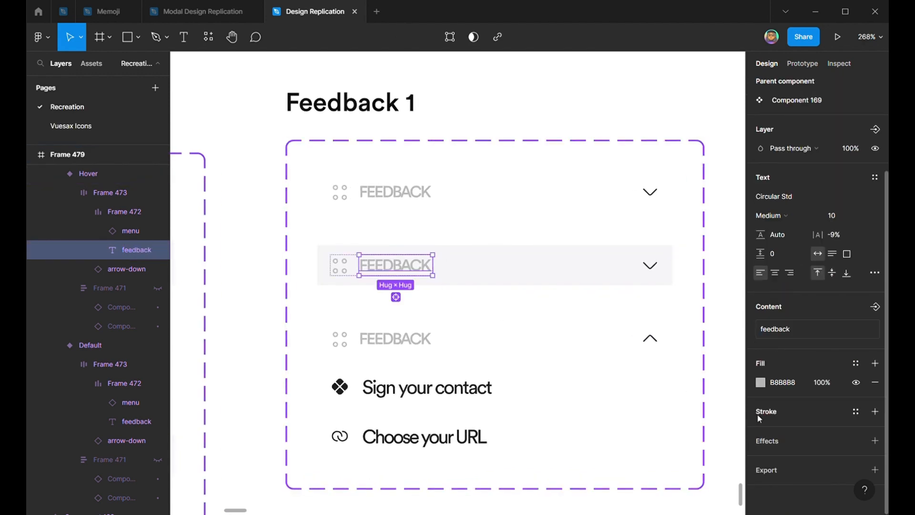
click(801, 382)
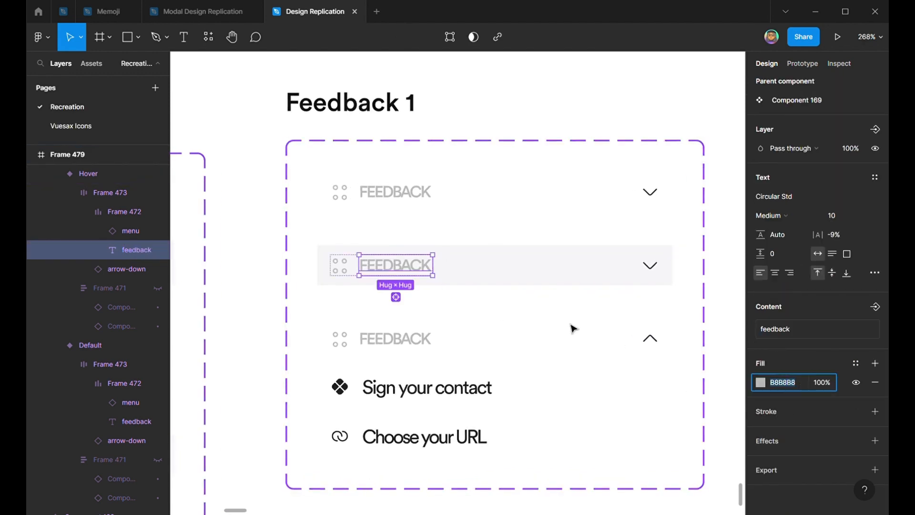
click(663, 265)
click(798, 412)
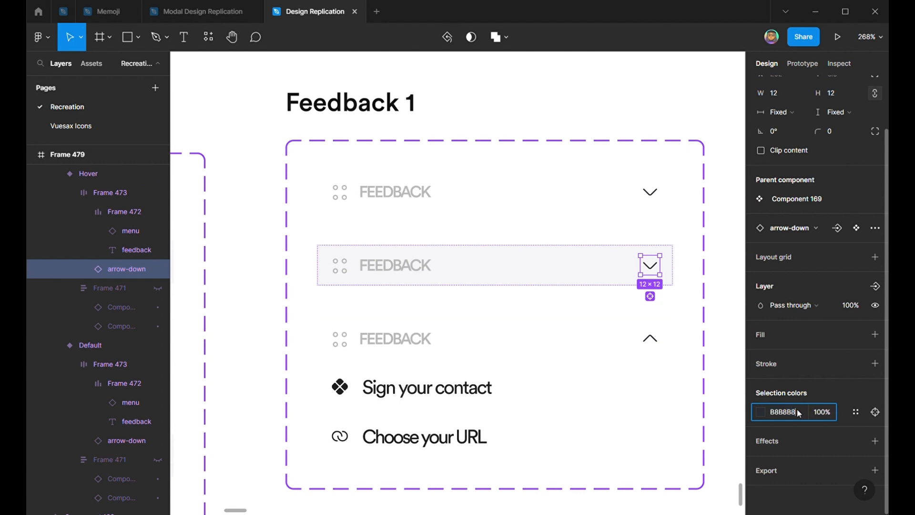
text(B8B8B8)
key(Return)
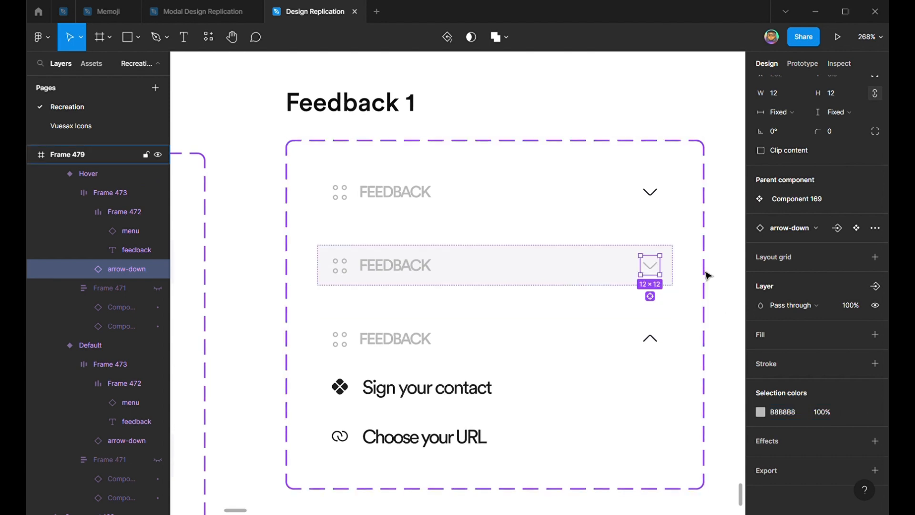
key(ctrl+z)
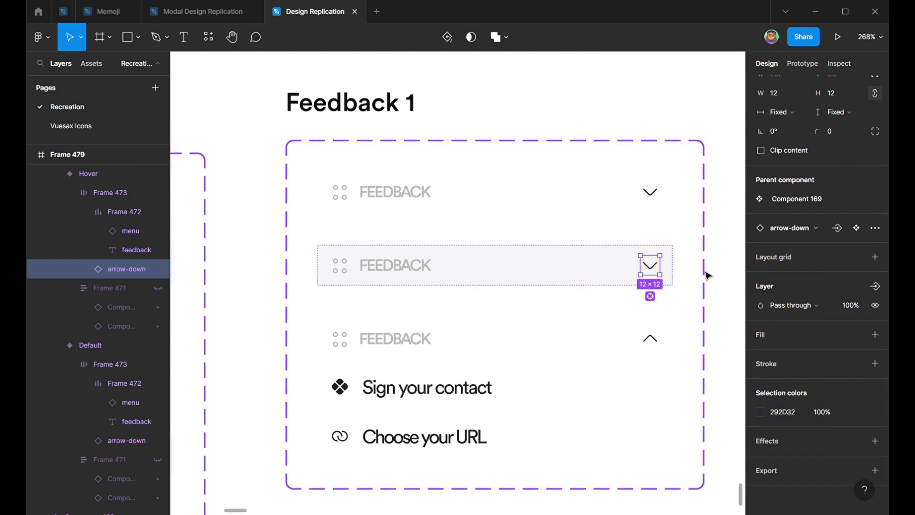
Set the brightness of the Feedback 1 Hover variant's down arrow colour to 35 and copy the hex code 495059
click(760, 412)
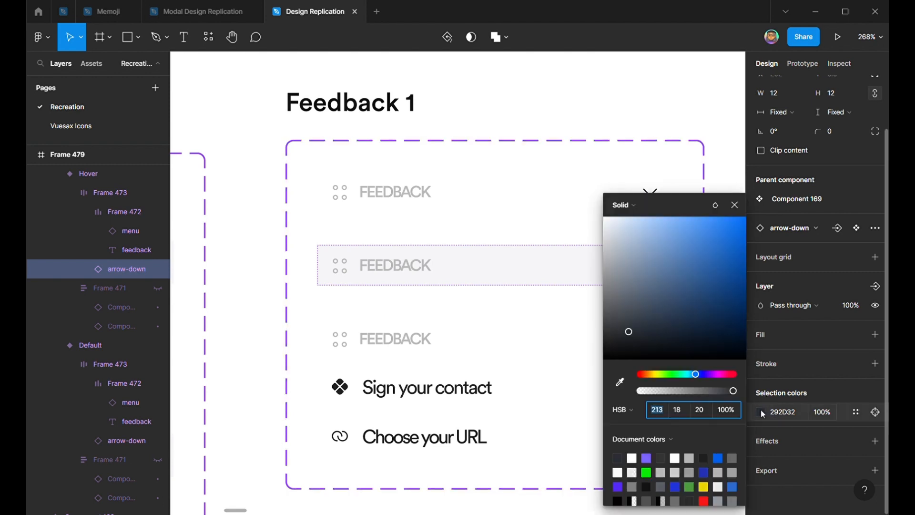
click(708, 411)
key(Return)
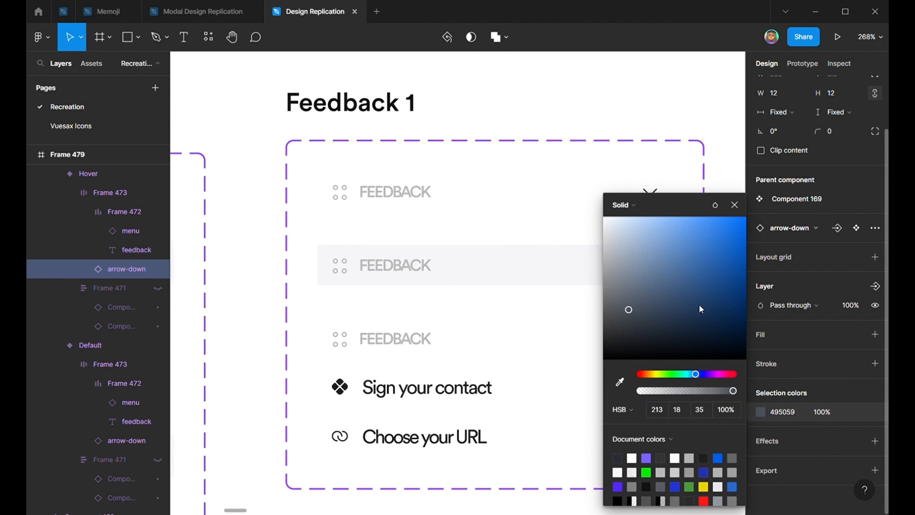
click(734, 205)
click(800, 413)
key(ctrl+c)
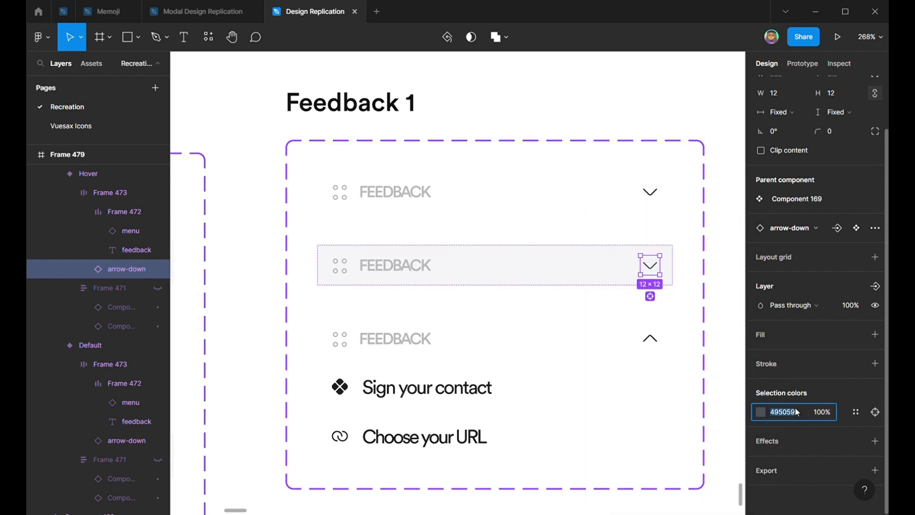
Recolour the menu icon and FEEDBACK label of the Feedback 1 Hover variant to 495059
click(429, 270)
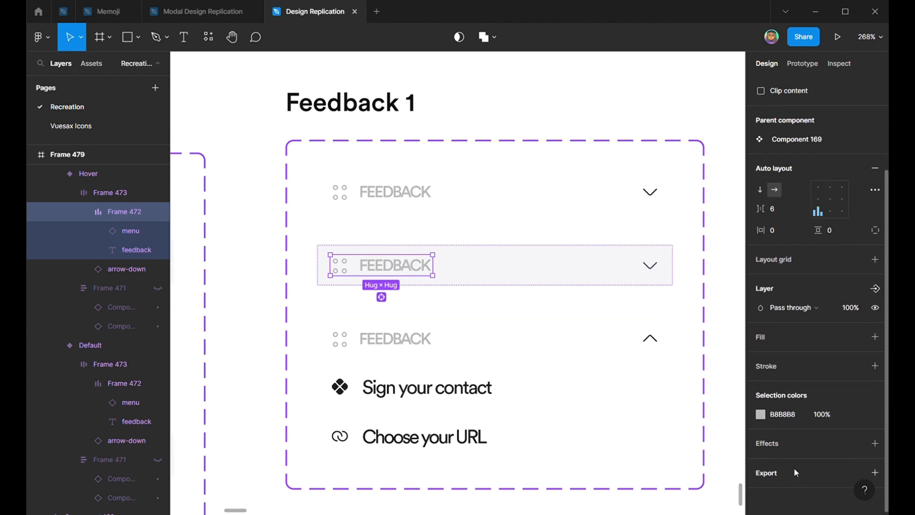
click(795, 420)
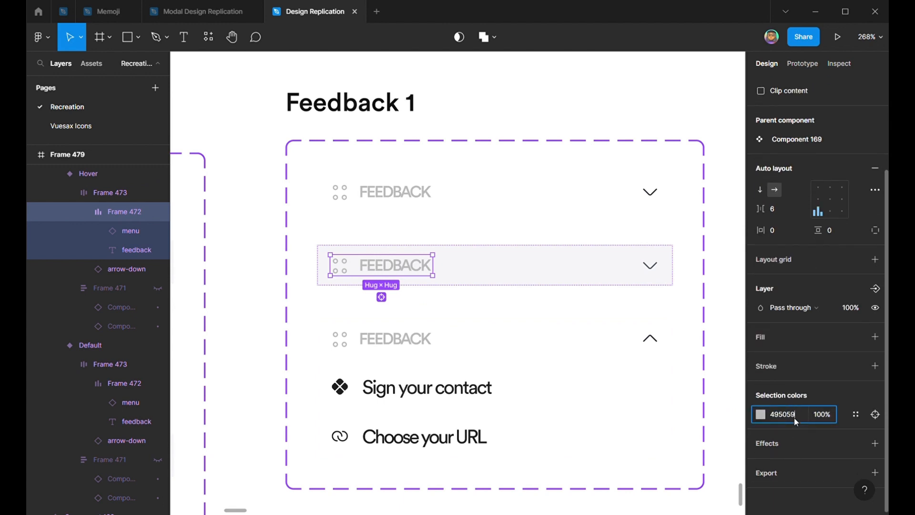
key(Return)
Set the letter spacing of the FEEDBACK labels in all three Feedback 1 variants to 0%
click(421, 275)
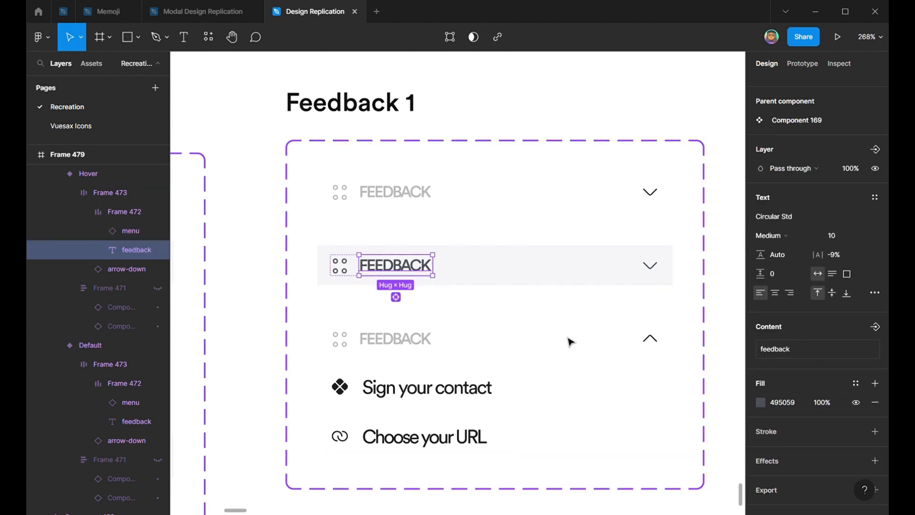
shift+click(408, 199)
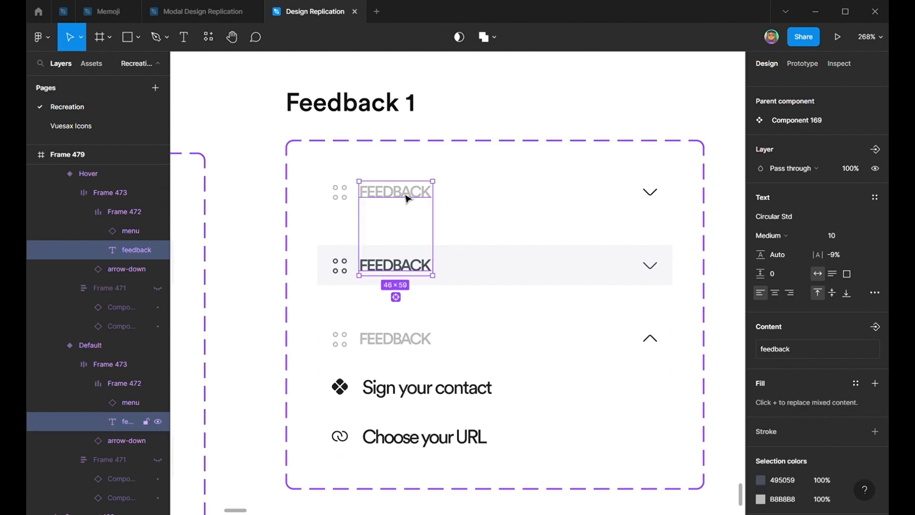
shift+click(410, 340)
click(843, 257)
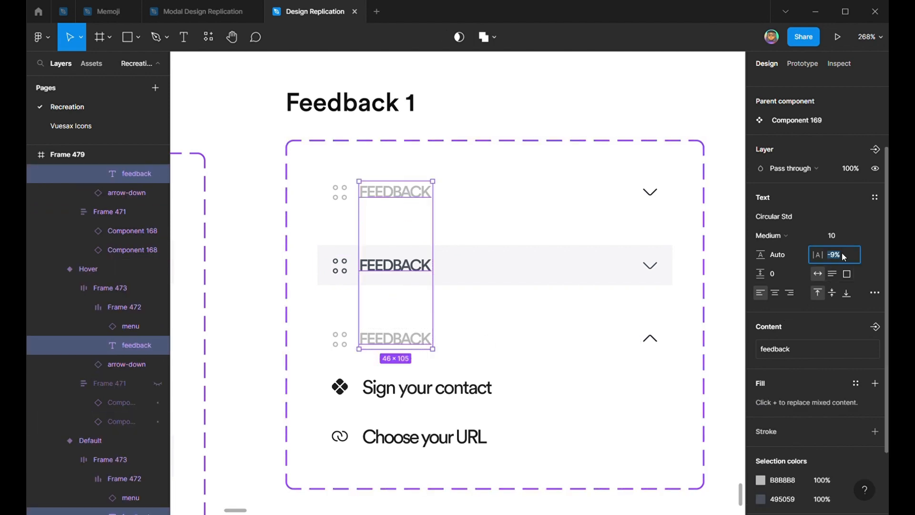
key(Up)
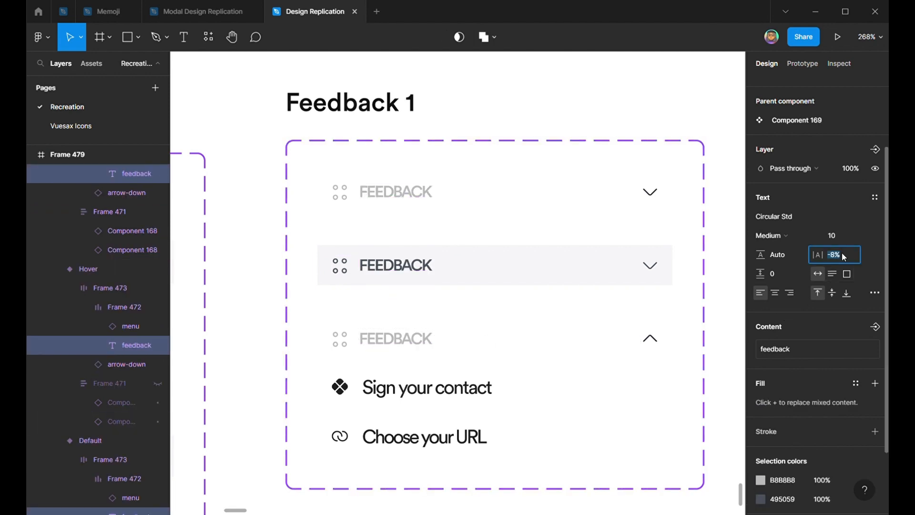
key(Up)
key(Up)
key(Up)
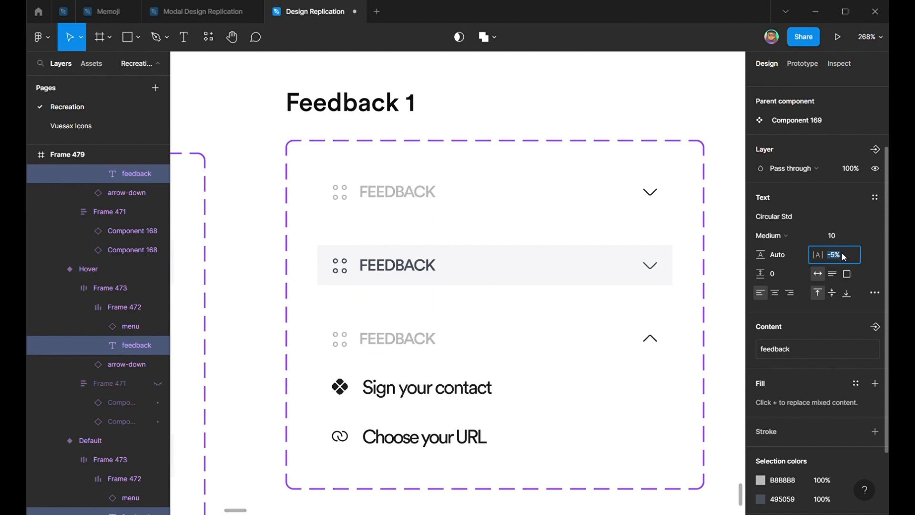
key(Up)
key(Up)
key(Up)
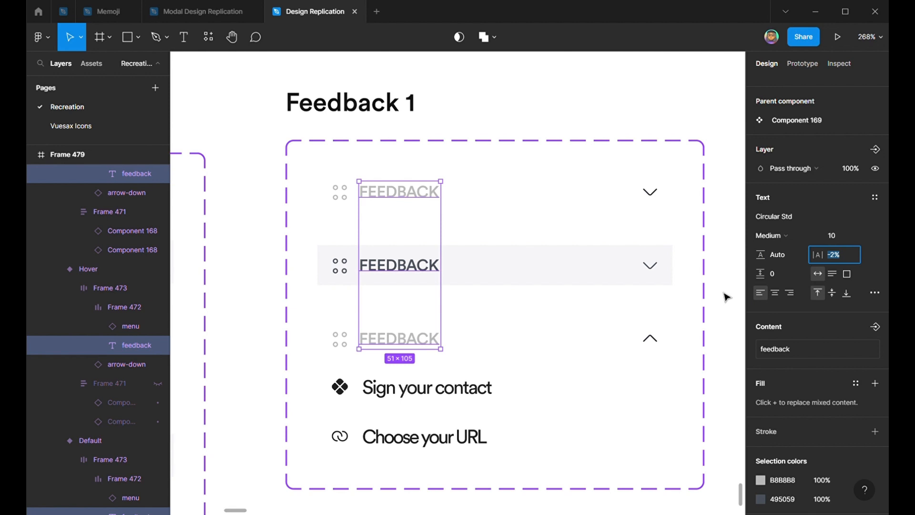
scroll(727, 297, down, 3)
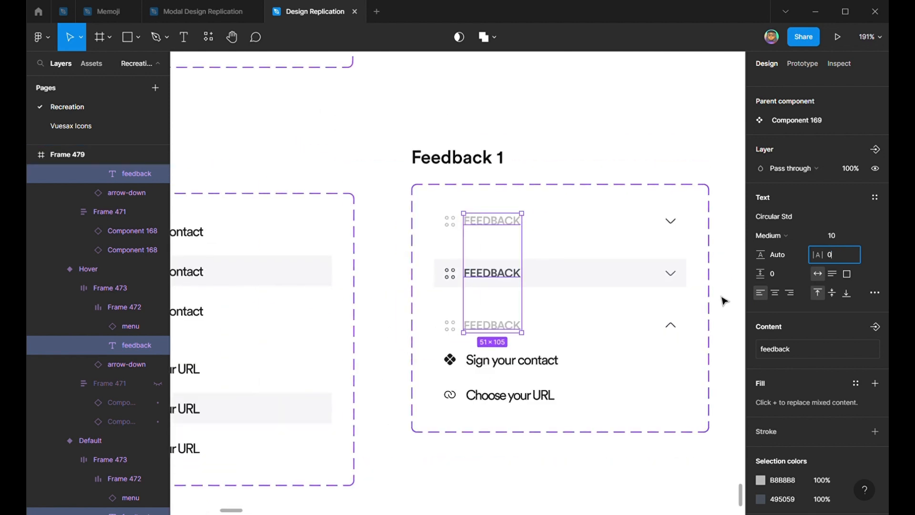
key(Return)
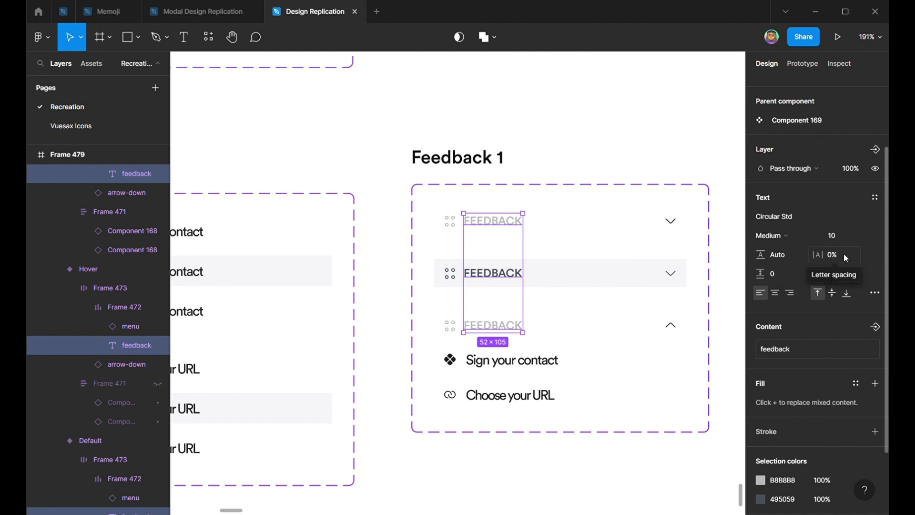
Set the letter spacing of the KICKOFF labels in all three Kickoff 1 variants to 0%
scroll(636, 359, left, 10)
scroll(636, 360, left, 8)
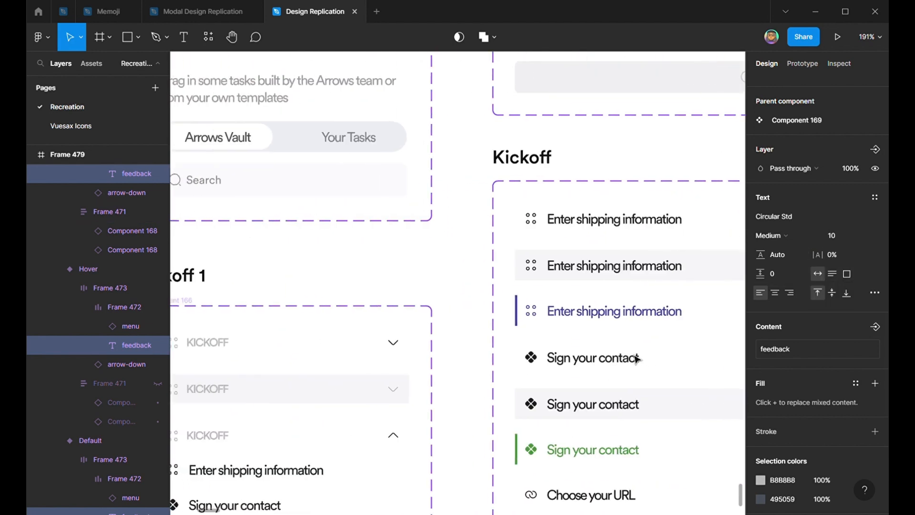
scroll(636, 359, down, 2)
double_click(355, 285)
shift+click(355, 331)
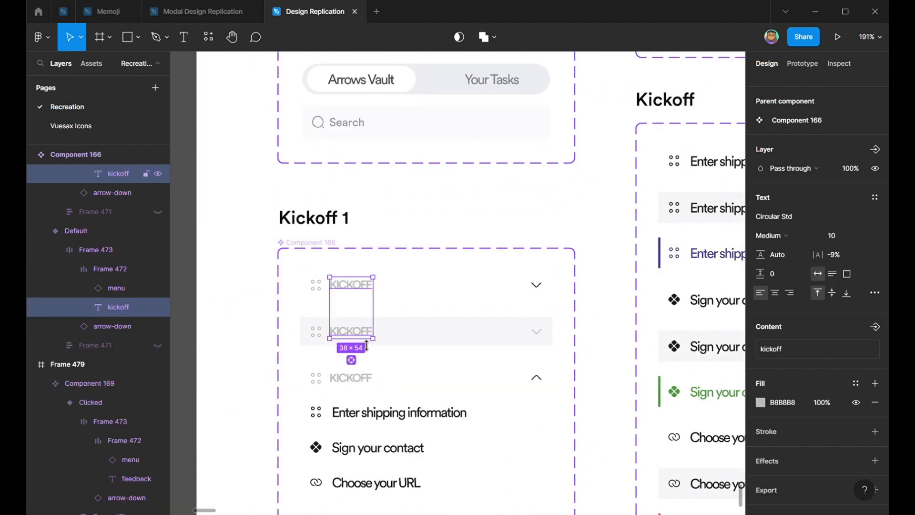
shift+click(355, 377)
click(845, 263)
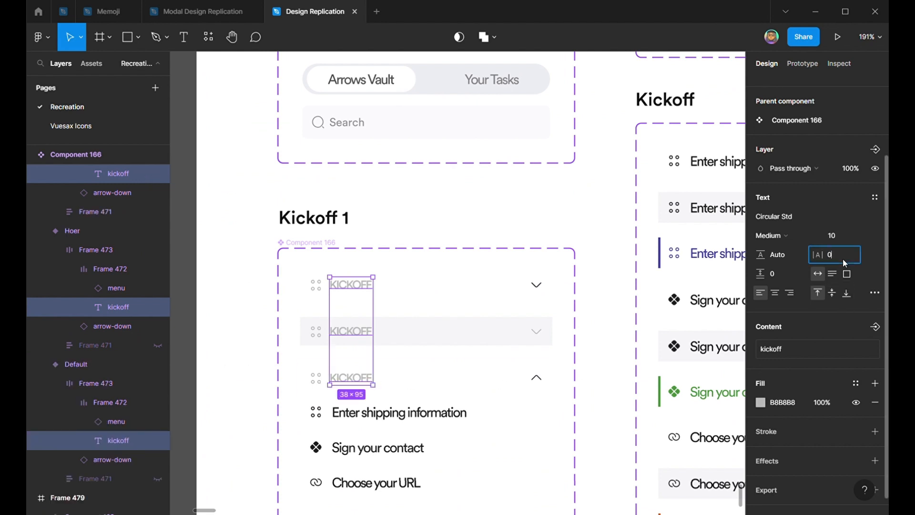
key(Return)
Try the colour 495059 on the down arrow of the Kickoff 1 Default variant, and undo it
scroll(415, 341, down, 1)
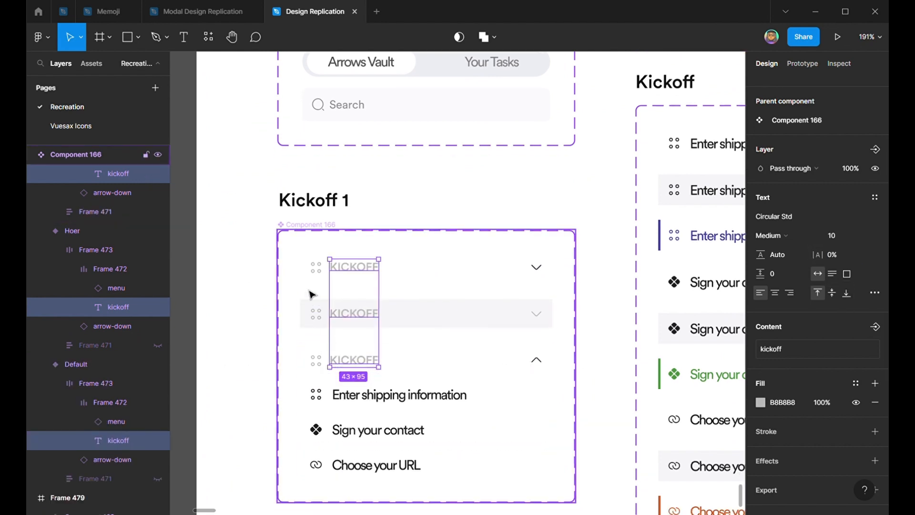
scroll(315, 283, up, 3)
click(492, 265)
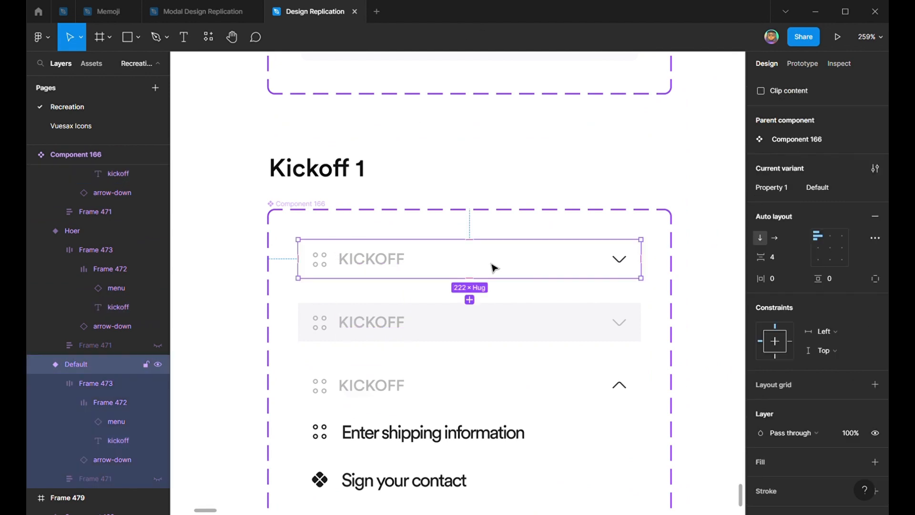
scroll(805, 381, down, 4)
click(798, 413)
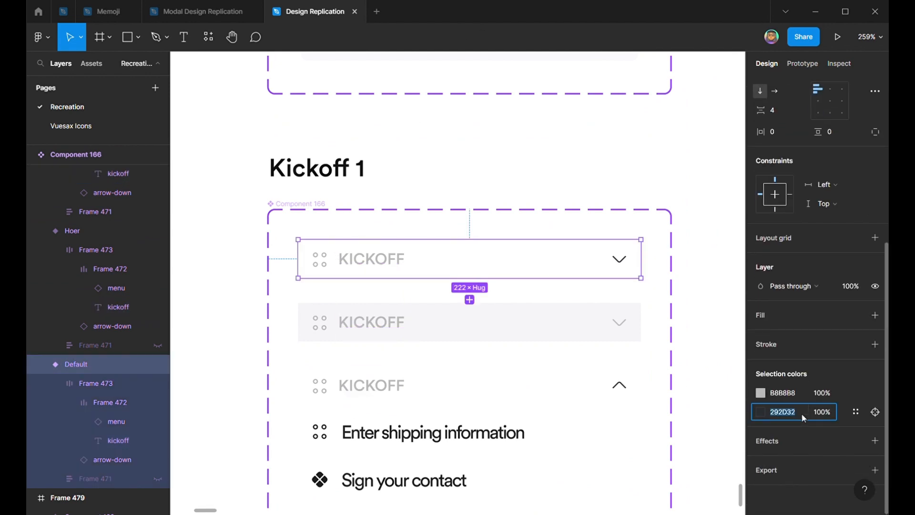
text(495059)
click(797, 399)
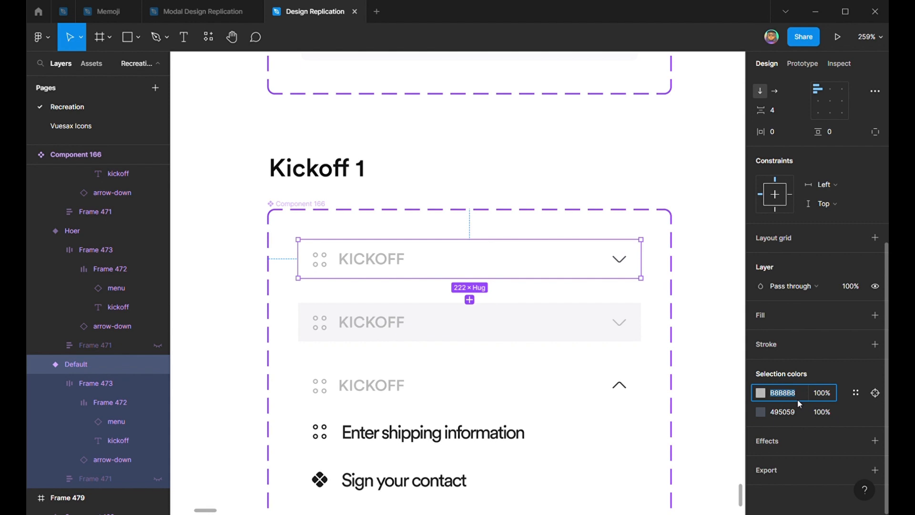
key(ctrl+z)
Recolour the menu icon, KICKOFF label and arrow of the Kickoff 1 hover variant to 495059
click(527, 342)
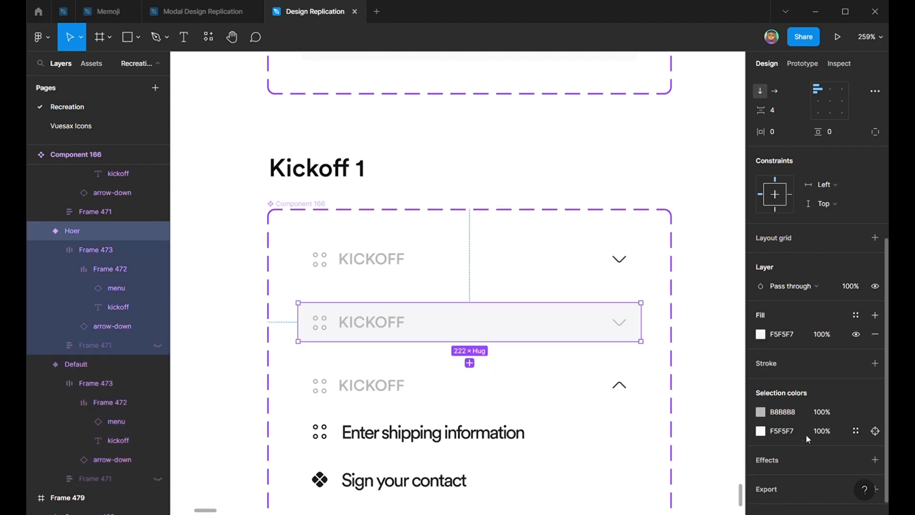
click(802, 415)
key(ctrl+v)
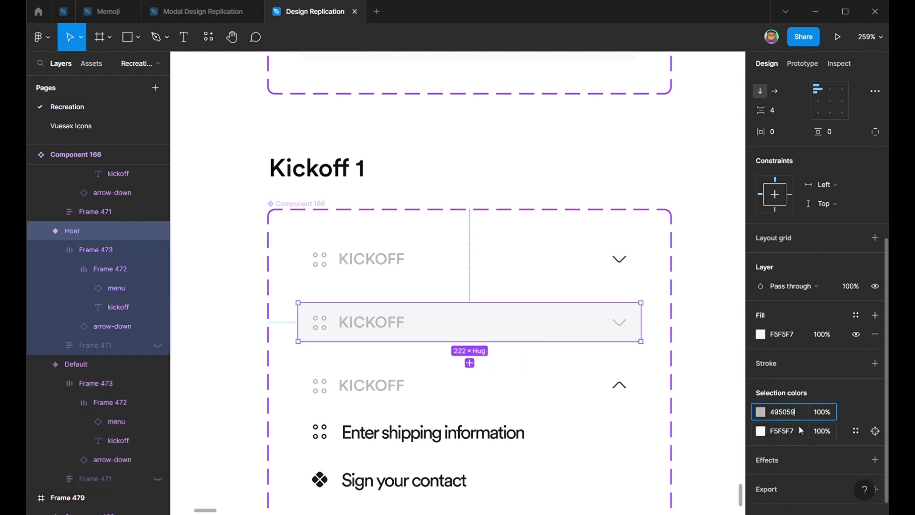
key(Return)
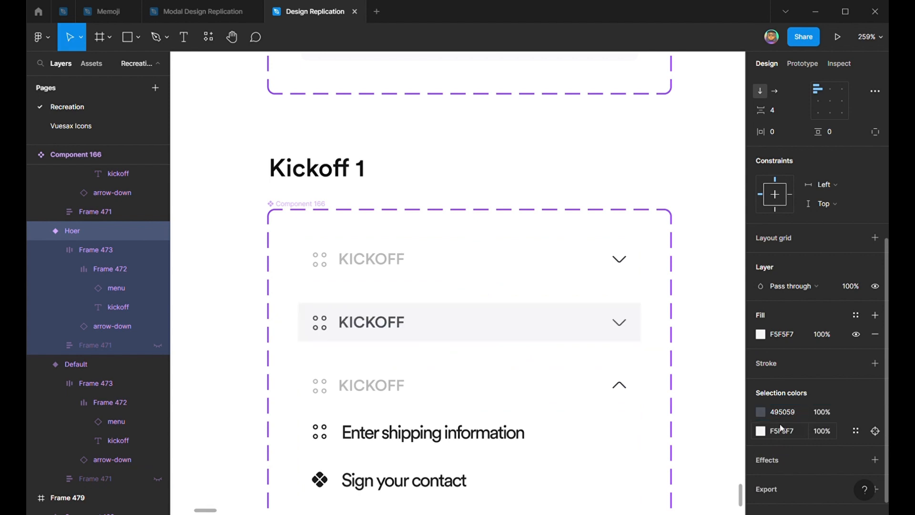
Recolour the down arrow of the Kickoff 1 Default variant to B8B8B8
click(478, 274)
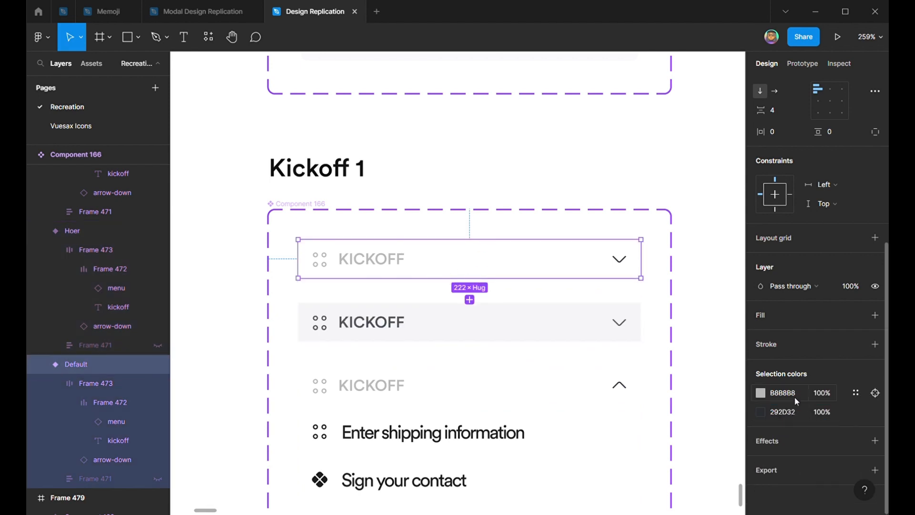
click(800, 414)
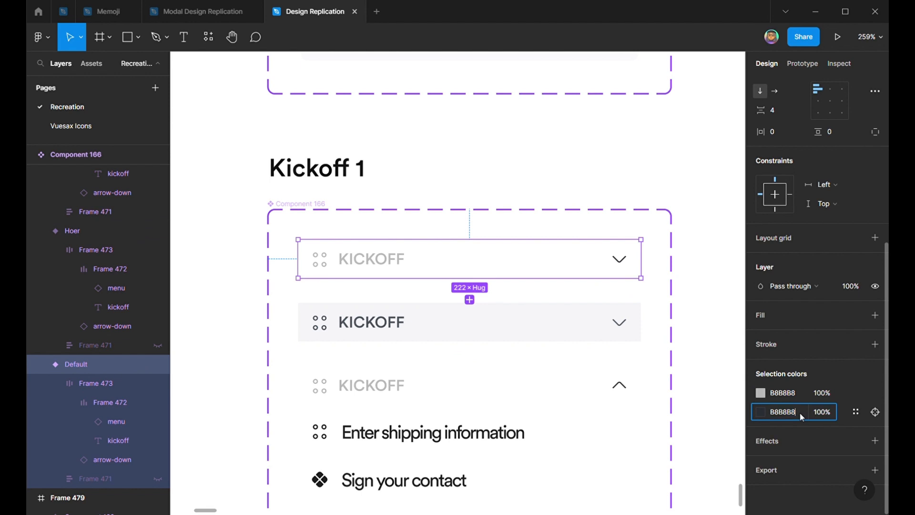
key(Return)
click(709, 287)
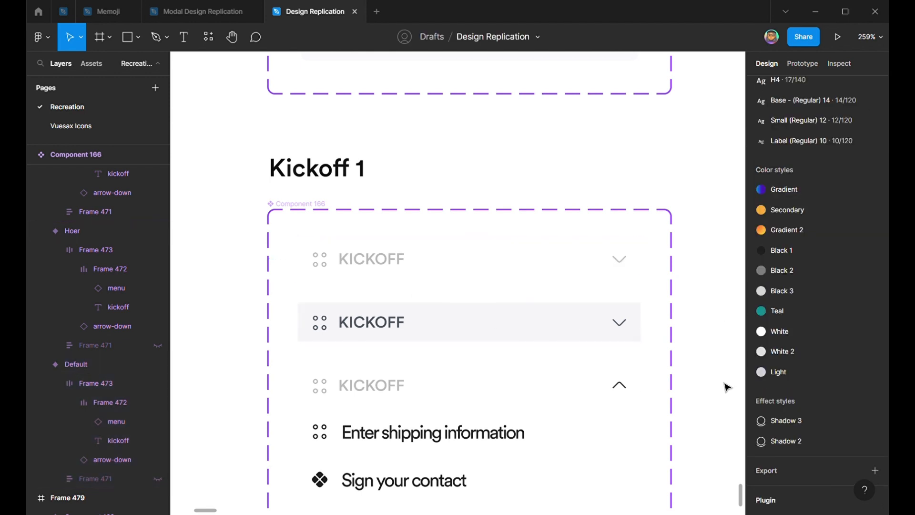
scroll(407, 381, down, 2)
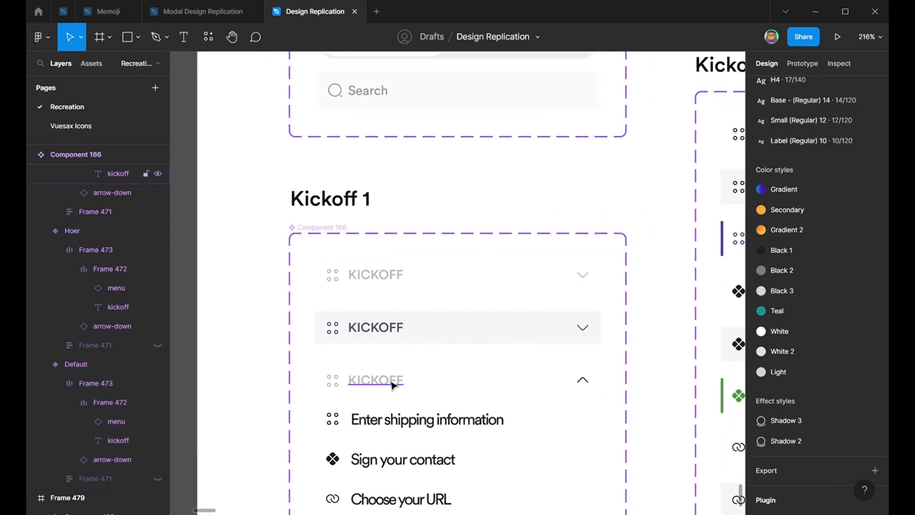
click(394, 385)
scroll(477, 343, down, 3)
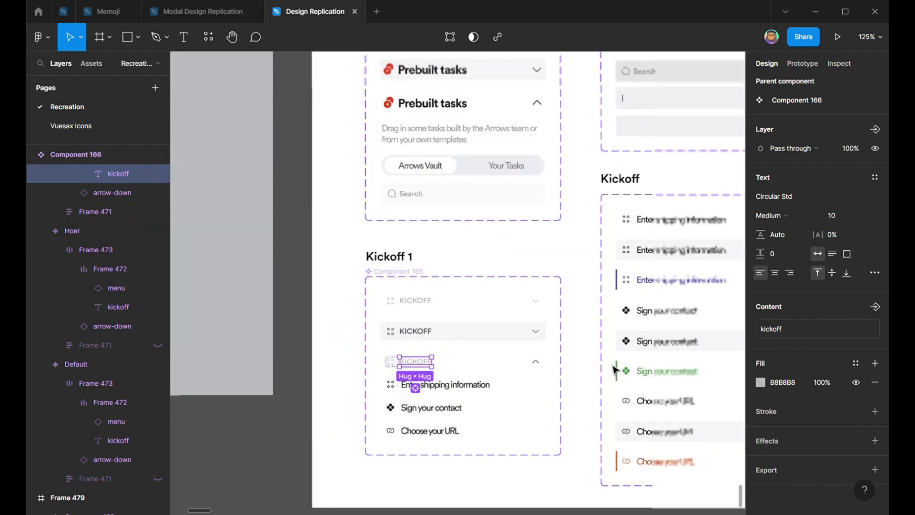
click(581, 343)
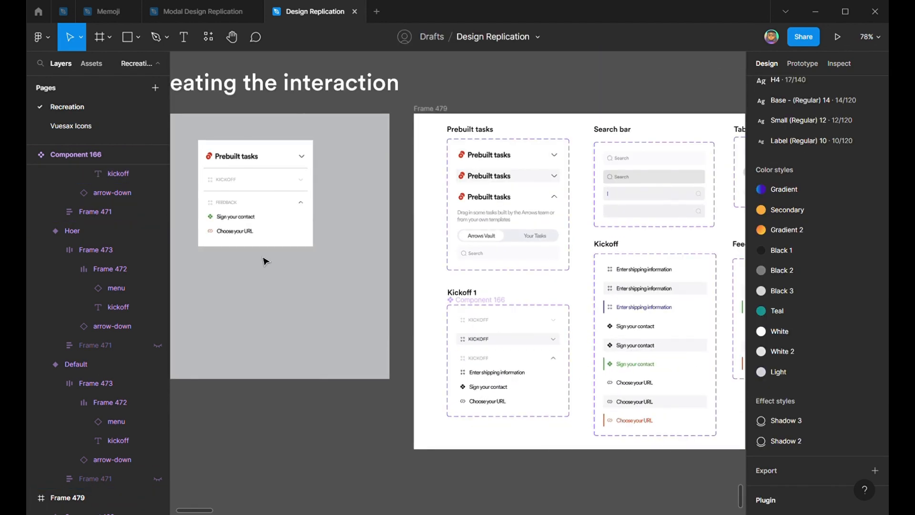
Replace the expanded FEEDBACK section in the Prebuilt tasks card with a copy of the Feedback 1 Default variant
scroll(286, 276, left, 3)
scroll(292, 282, right, 10)
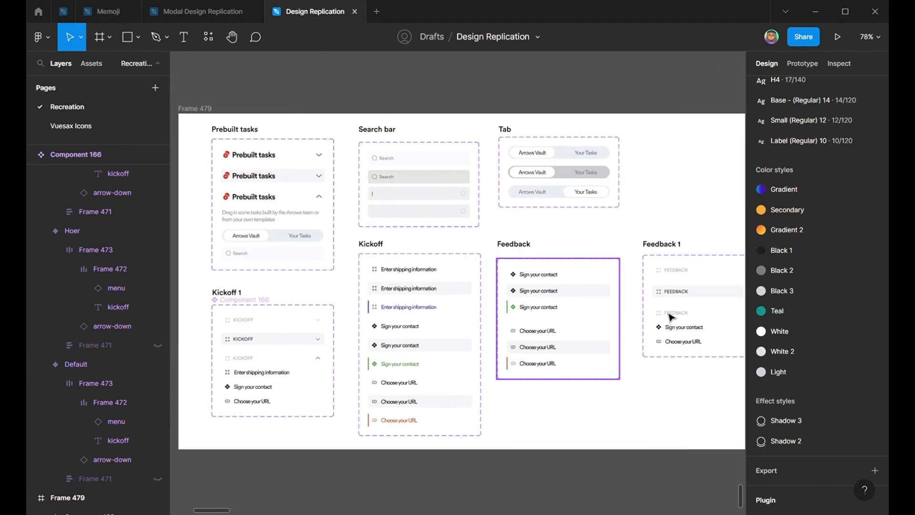
click(641, 300)
click(640, 299)
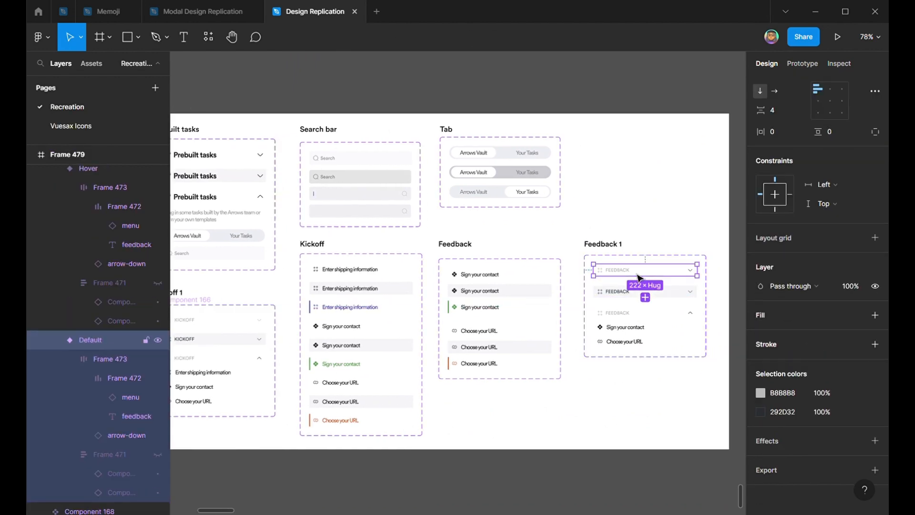
scroll(653, 329, left, 10)
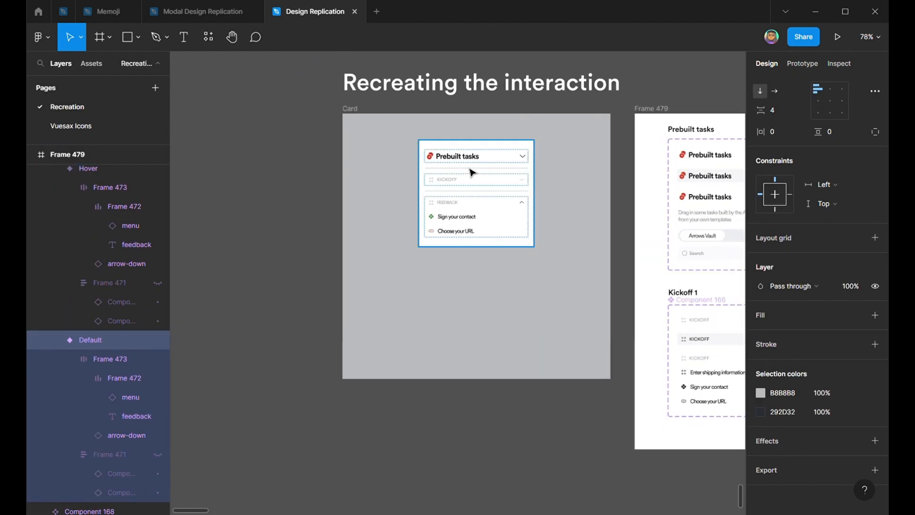
scroll(468, 165, up, 5)
click(448, 219)
click(450, 292)
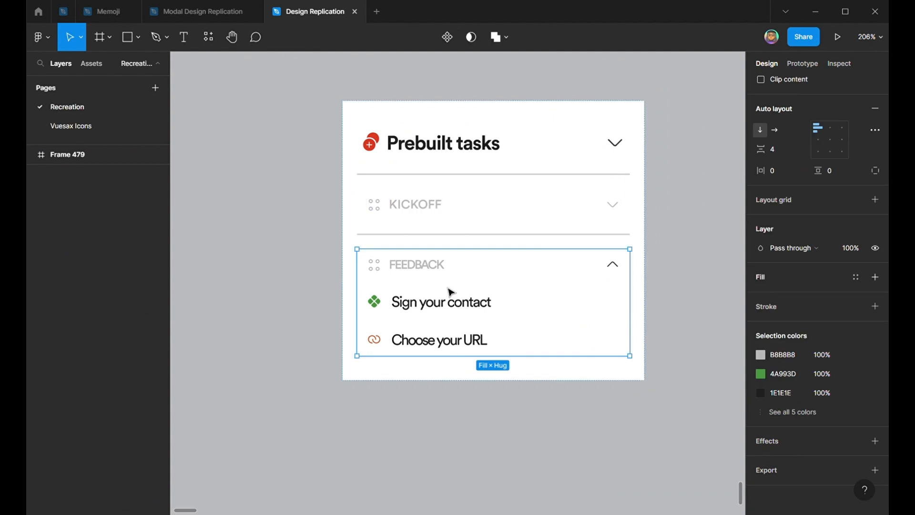
key(ctrl+shift+r)
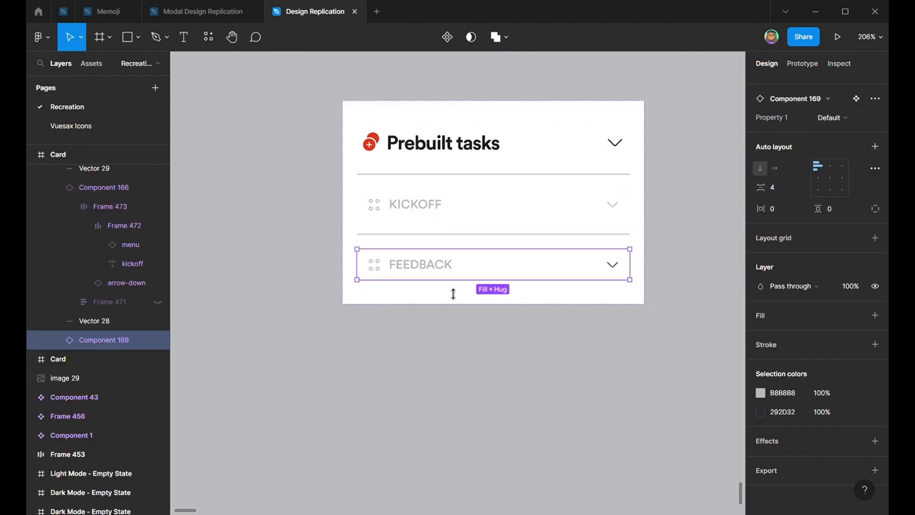
click(299, 263)
scroll(355, 330, down, 2)
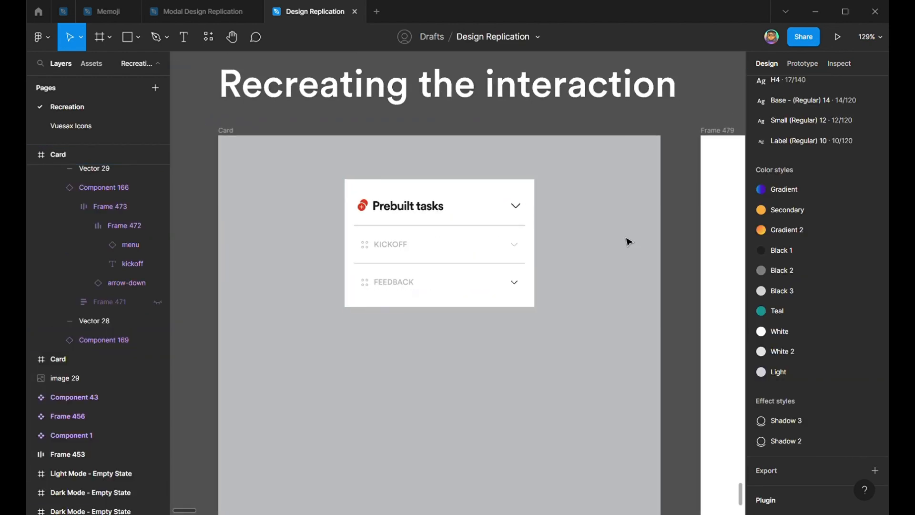
scroll(478, 236, down, 1)
click(296, 179)
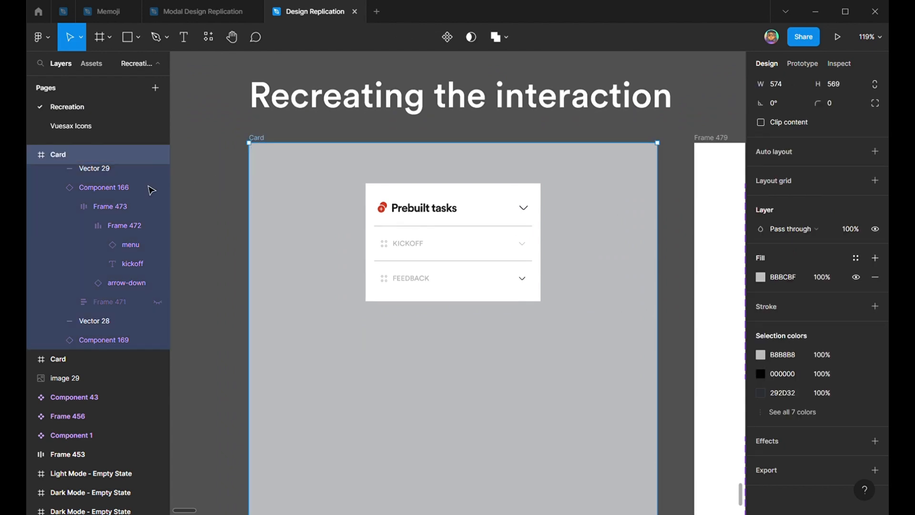
key(shift+r)
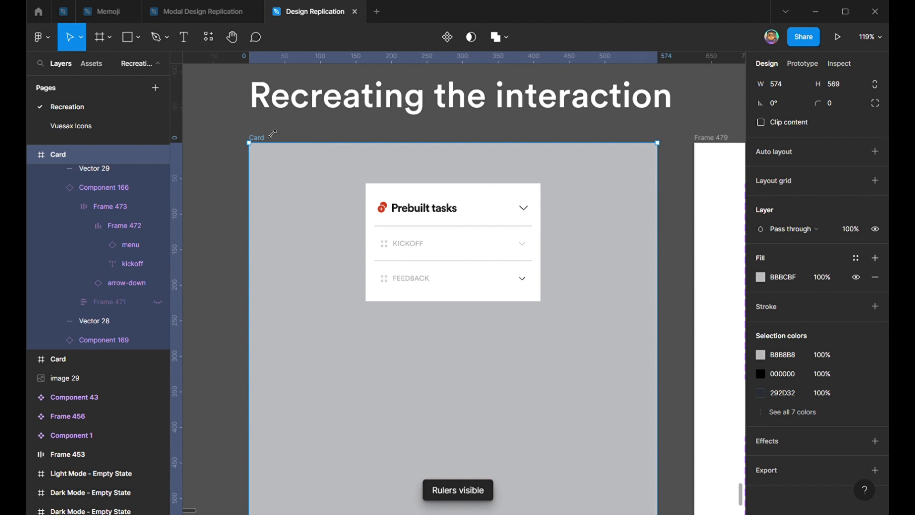
key(f)
click(227, 156)
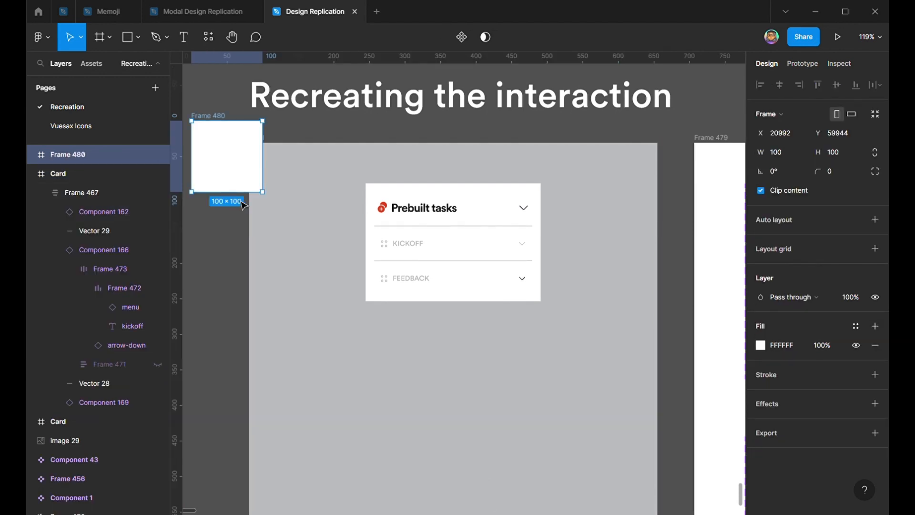
key(Delete)
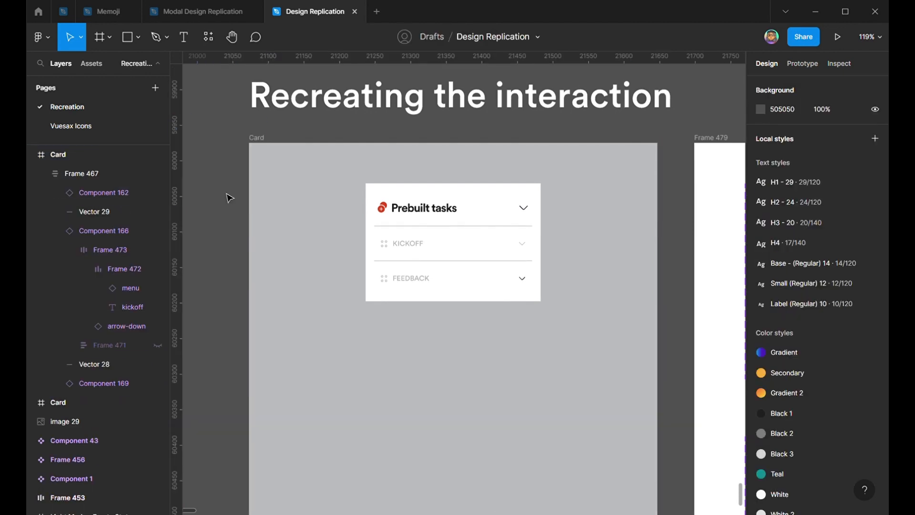
Rename the Card frame holding the Prebuilt tasks card "Reacreating the interaction" and copy that name
click(261, 144)
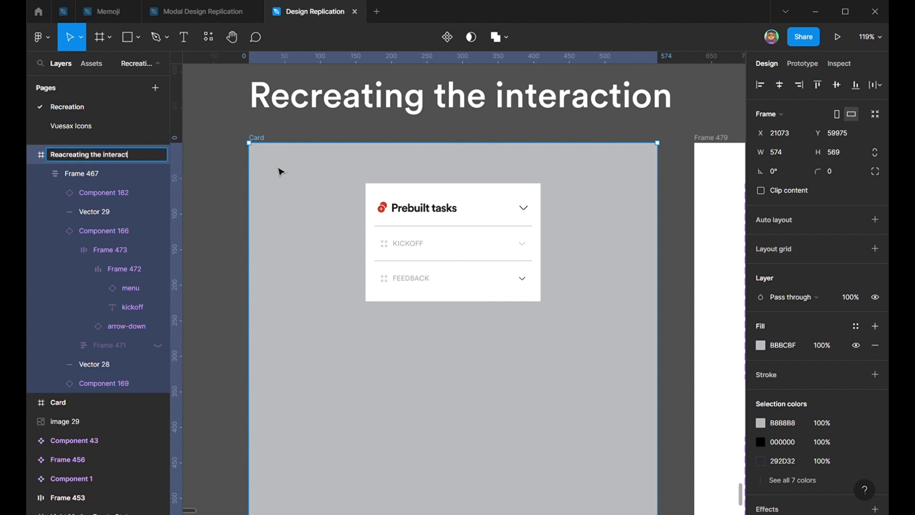
key(ctrl+a)
key(ctrl+c)
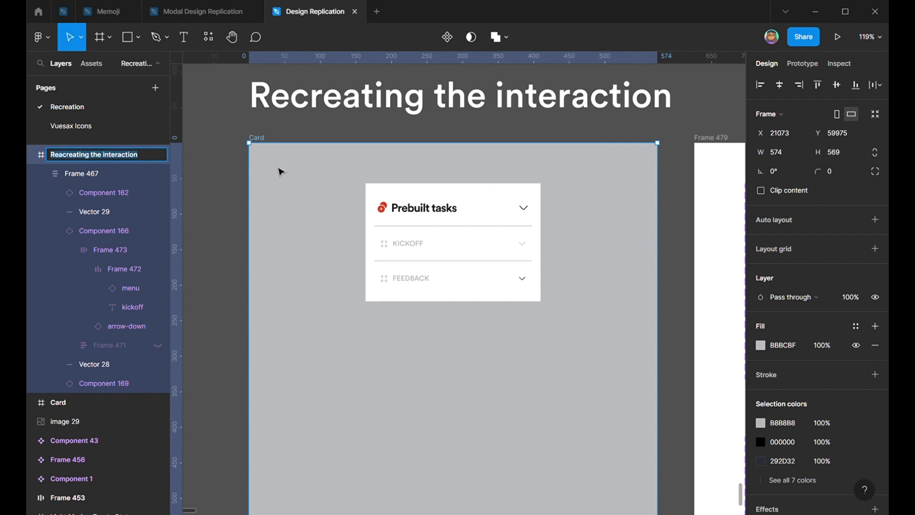
key(Return)
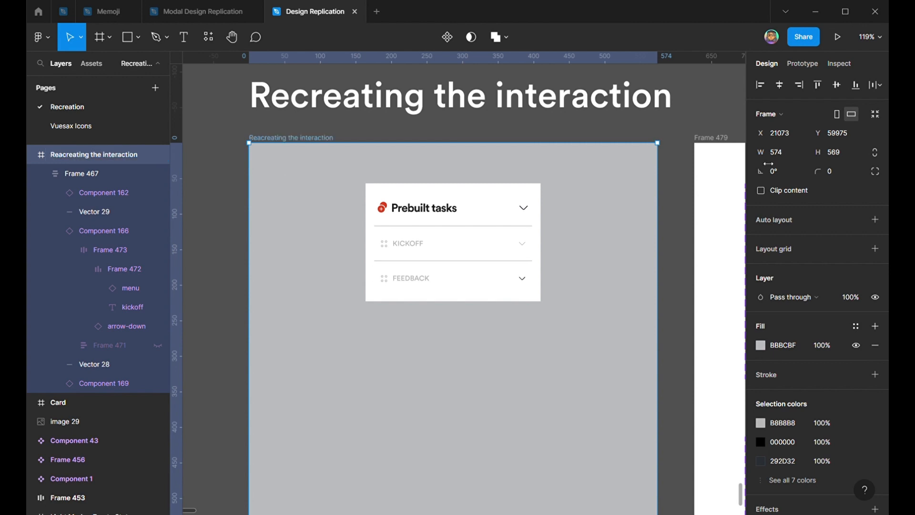
Add a prototype flow starting point to the frame and name the flow "Reacreating the interaction"
click(789, 67)
click(788, 92)
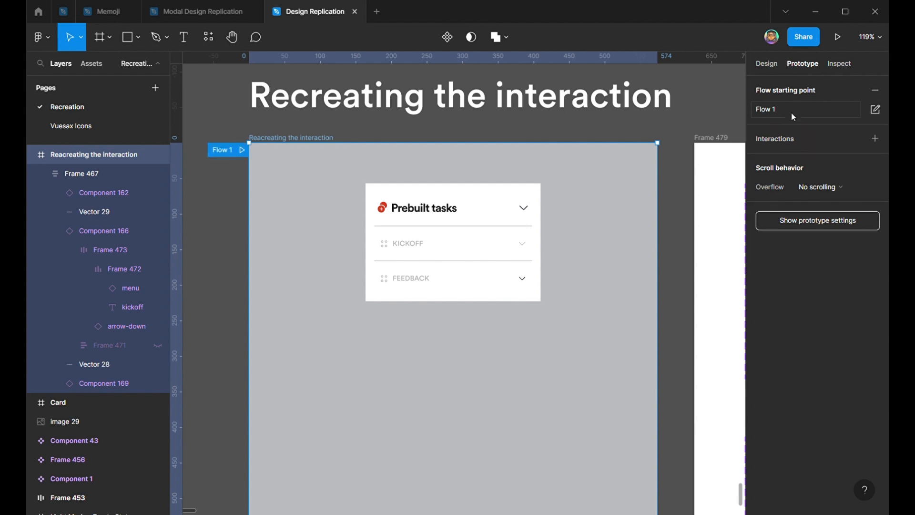
double_click(788, 111)
key(ctrl+v)
key(Return)
scroll(274, 203, left, 3)
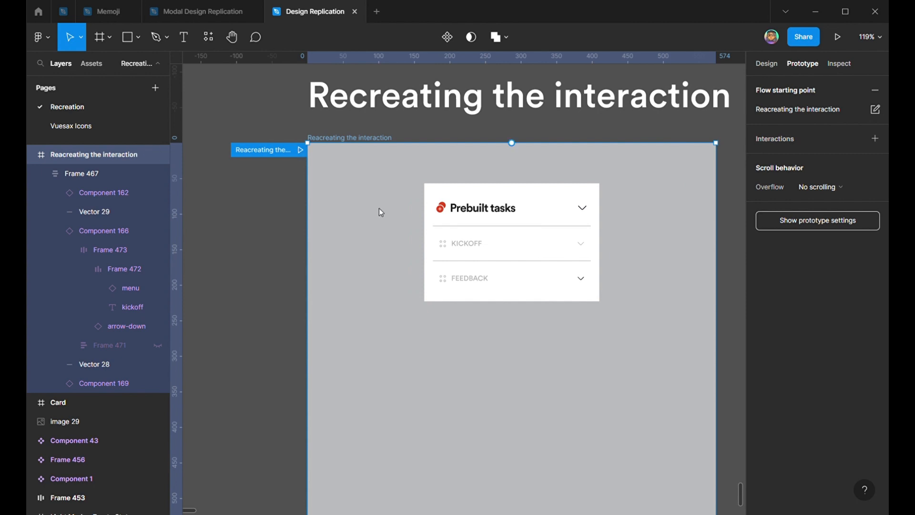
Run the prototype preview, expand the Prebuilt tasks section and test its Your Tasks tab
key(ctrl+alt+Return)
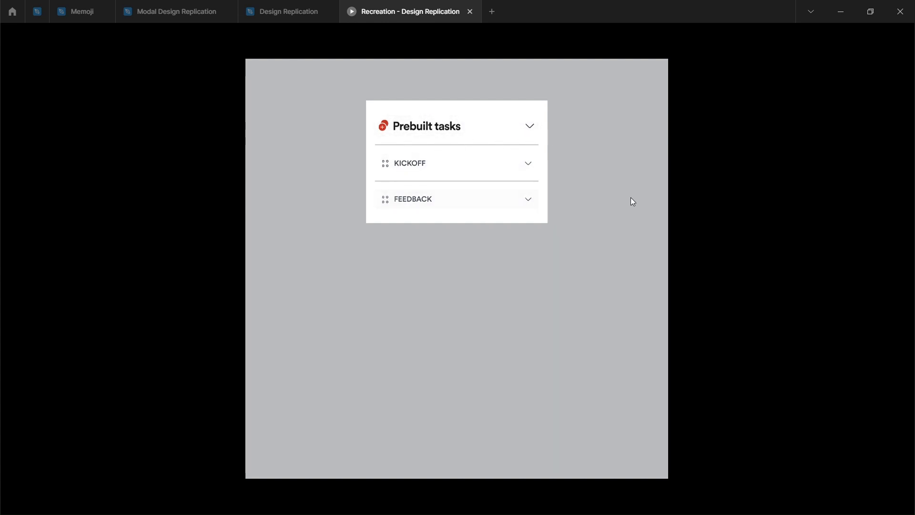
click(529, 126)
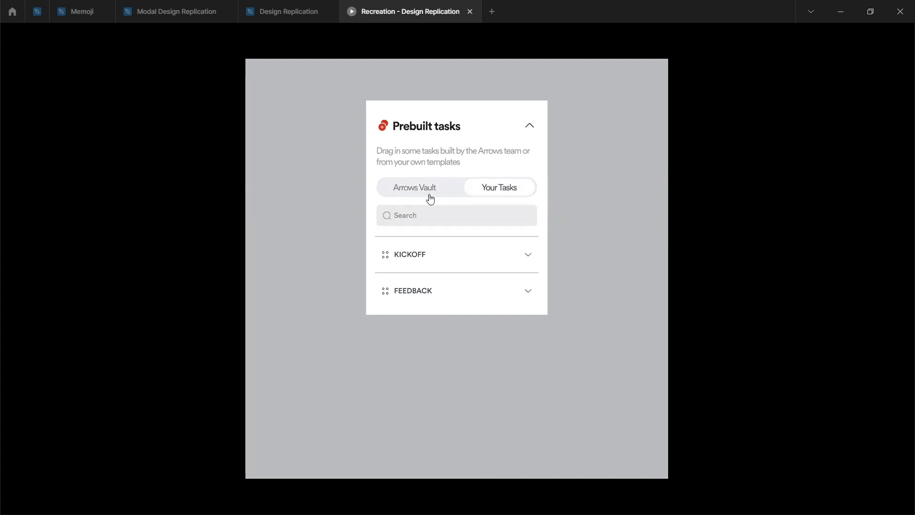
click(498, 189)
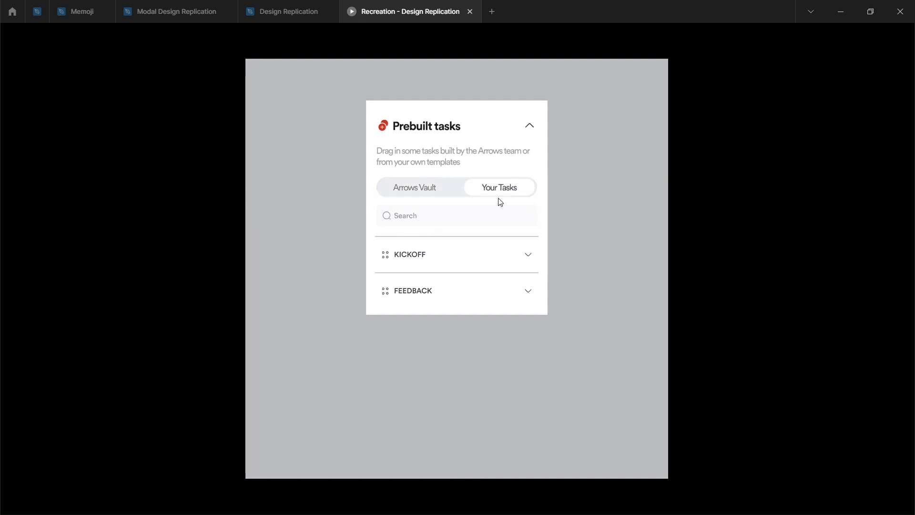
Expand the KICKOFF dropdown in the preview and test its shipping information, contact and URL items
click(528, 257)
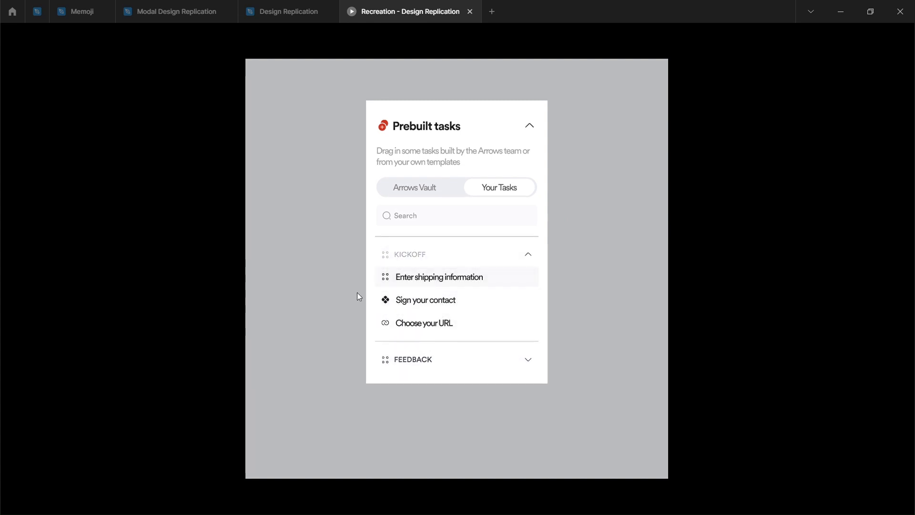
click(417, 282)
click(437, 285)
click(413, 305)
click(423, 328)
Expand the FEEDBACK dropdown in the preview and test its Sign your contact item
click(419, 360)
click(420, 361)
click(421, 360)
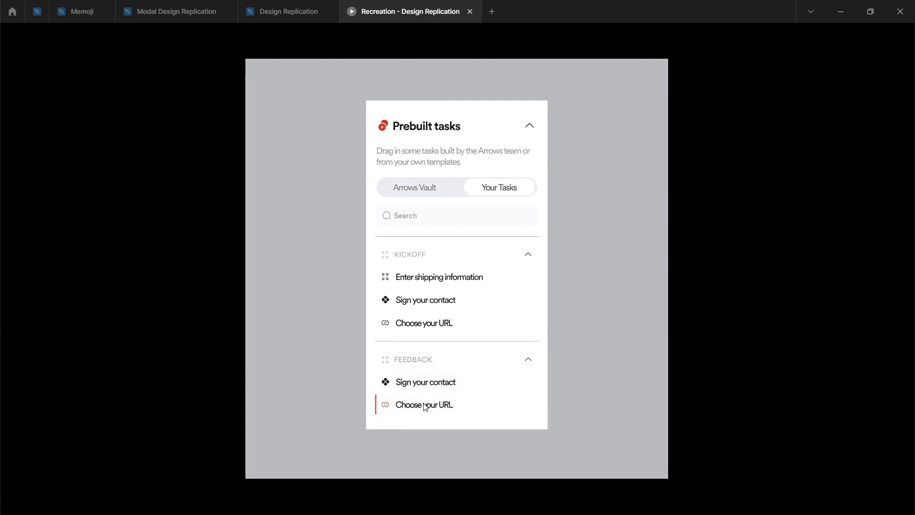
click(424, 385)
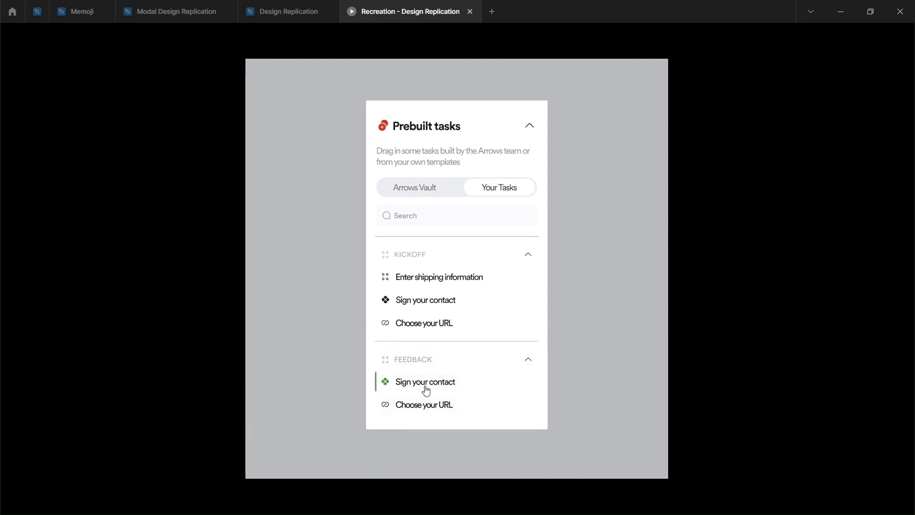
Test collapsing the KICKOFF, FEEDBACK and Prebuilt tasks sections in the preview
click(528, 256)
click(529, 289)
click(532, 132)
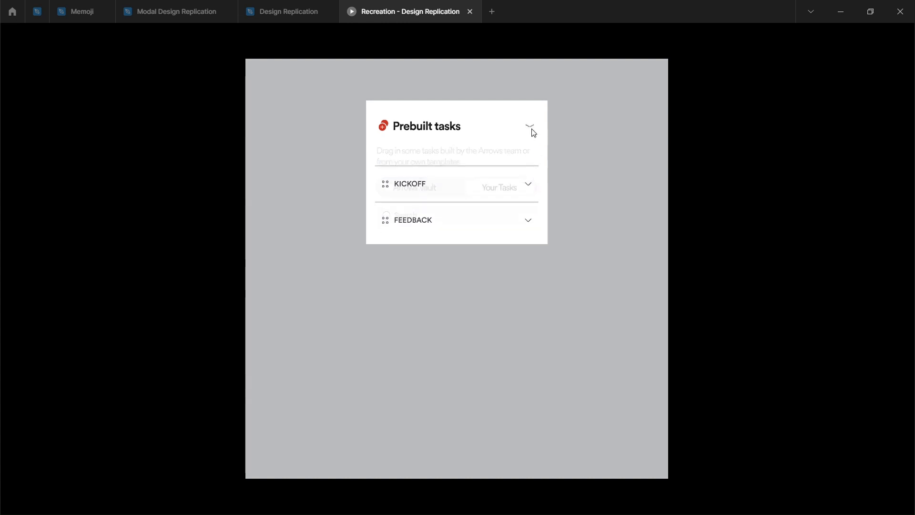